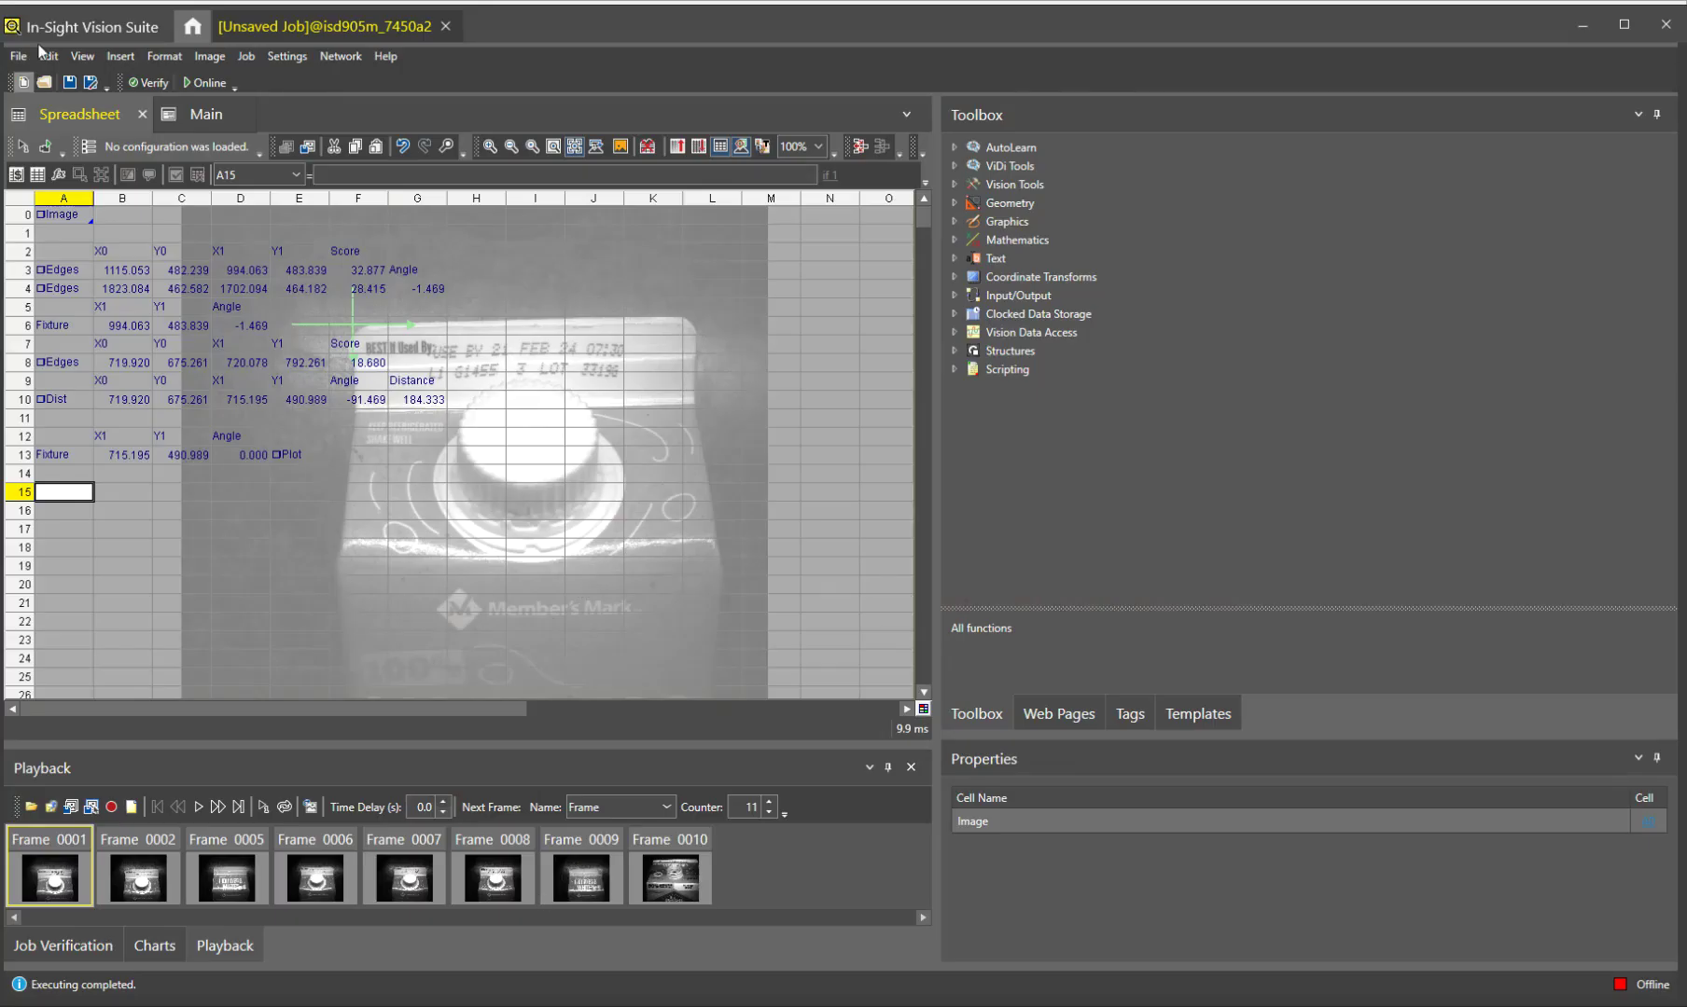
# Examine the carton image and the search regions of the FindLine edge tools in cells A3, A4 and A8
pyautogui.click(45, 147)
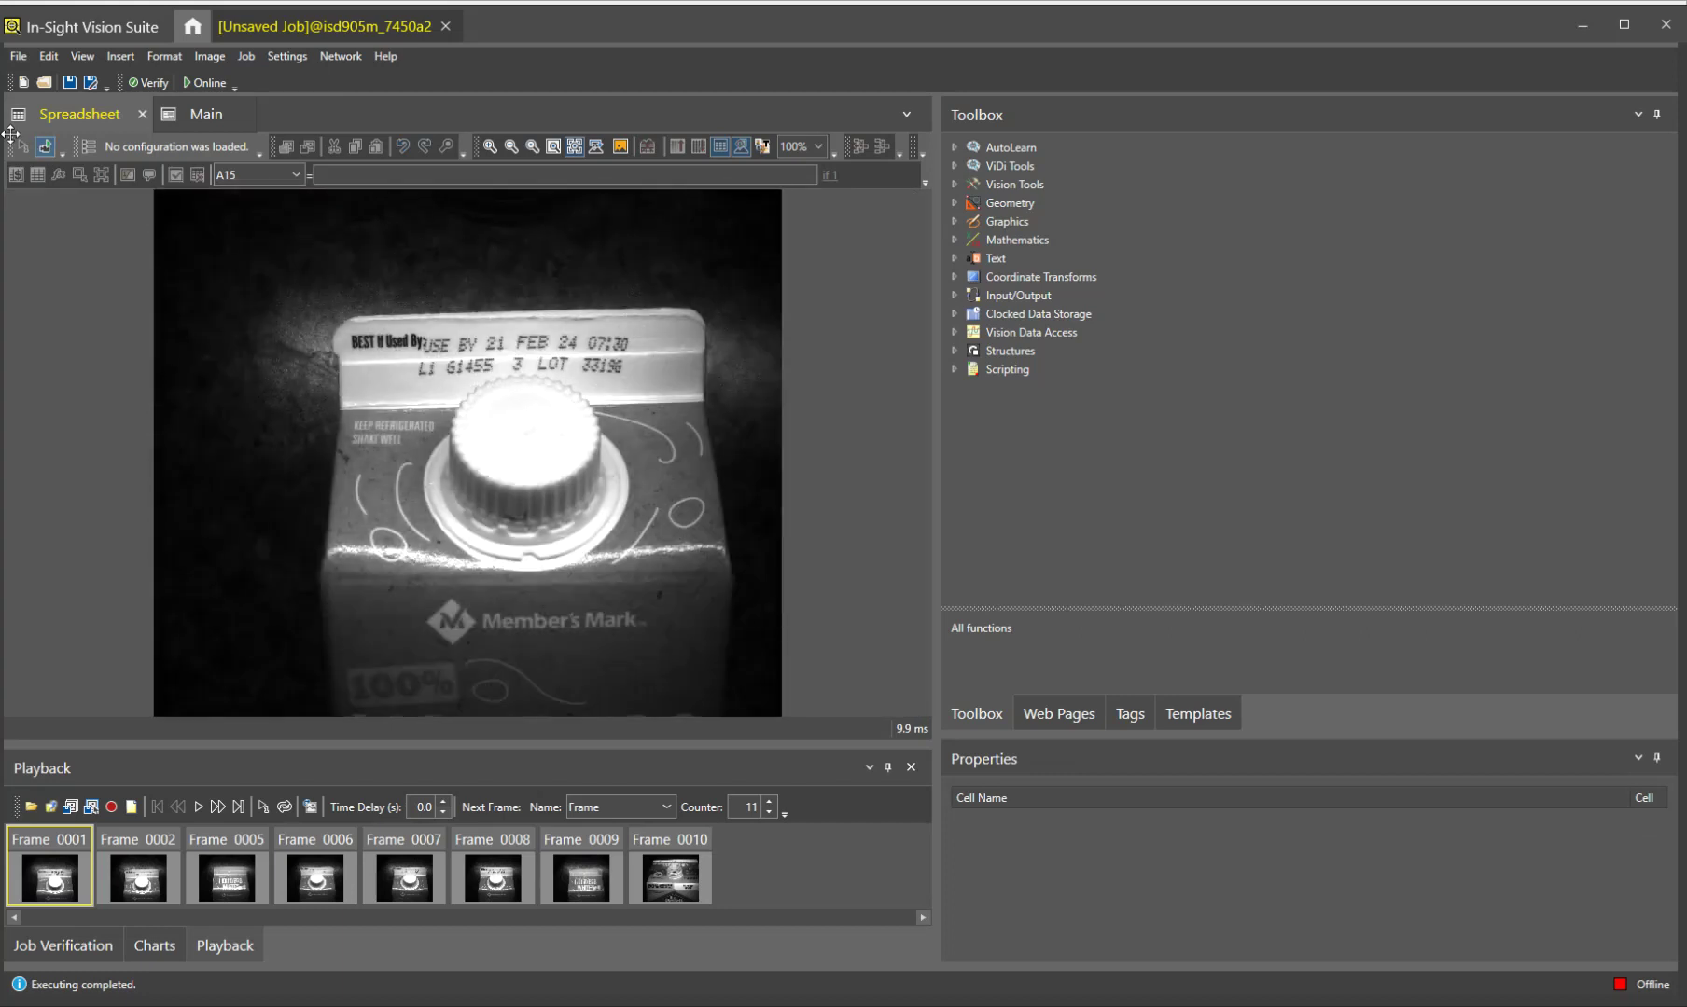
pyautogui.click(45, 146)
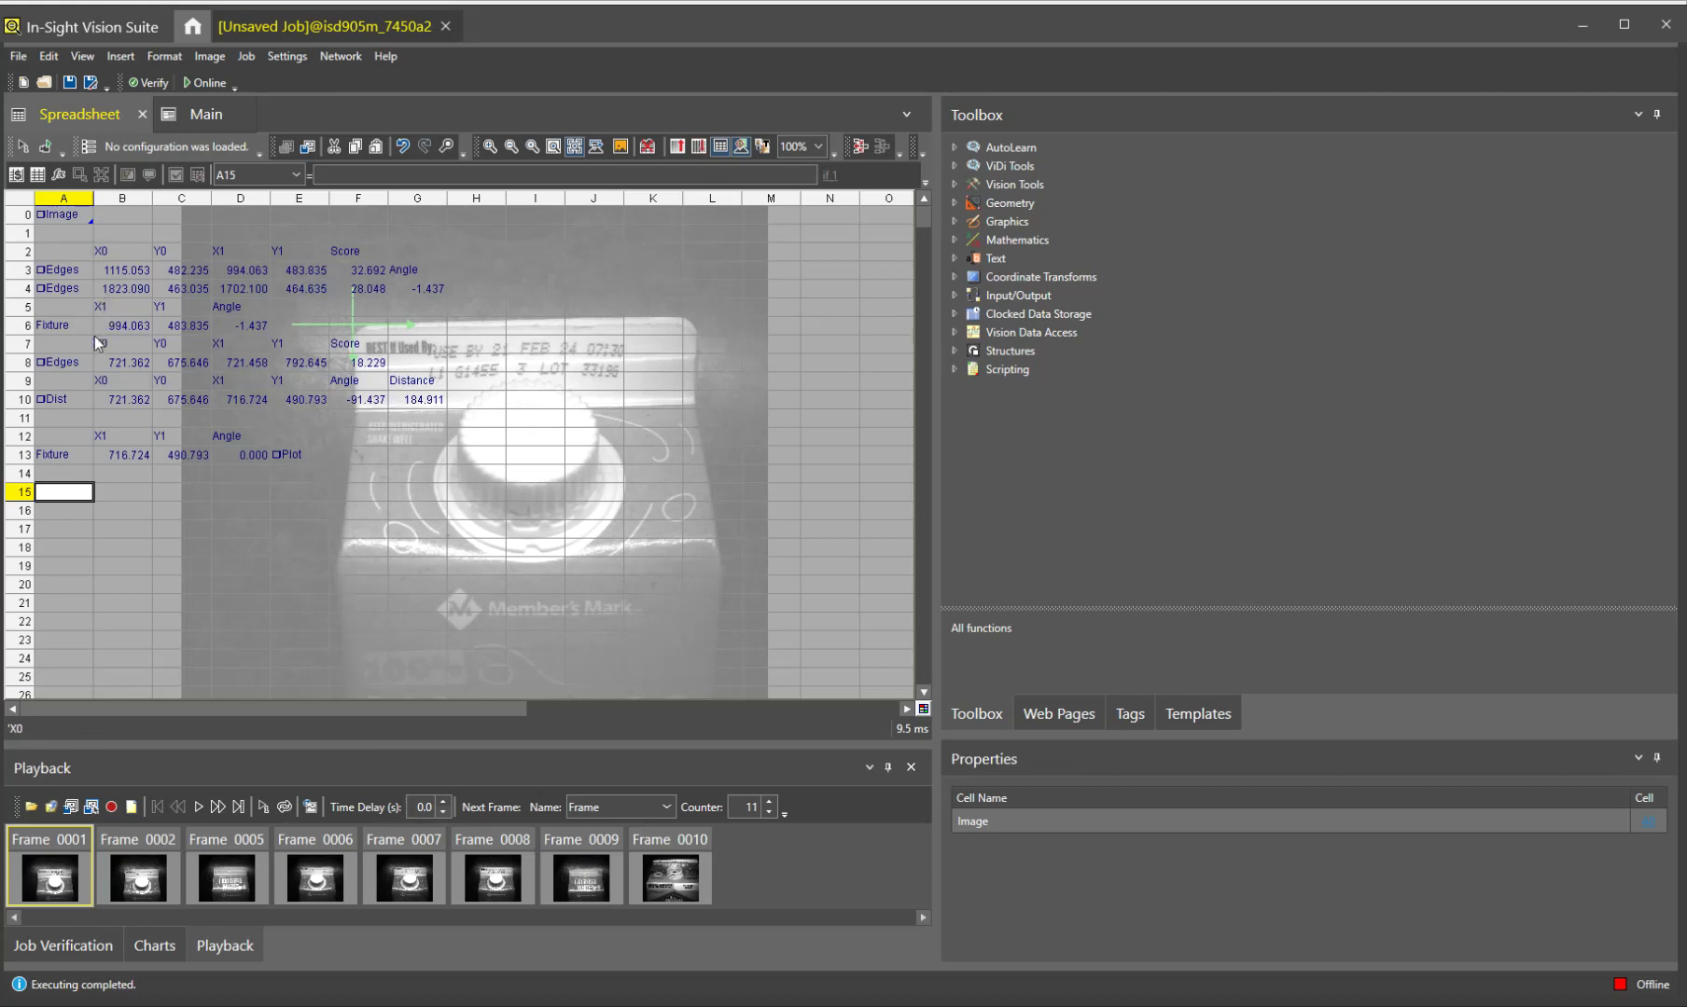
pyautogui.click(60, 271)
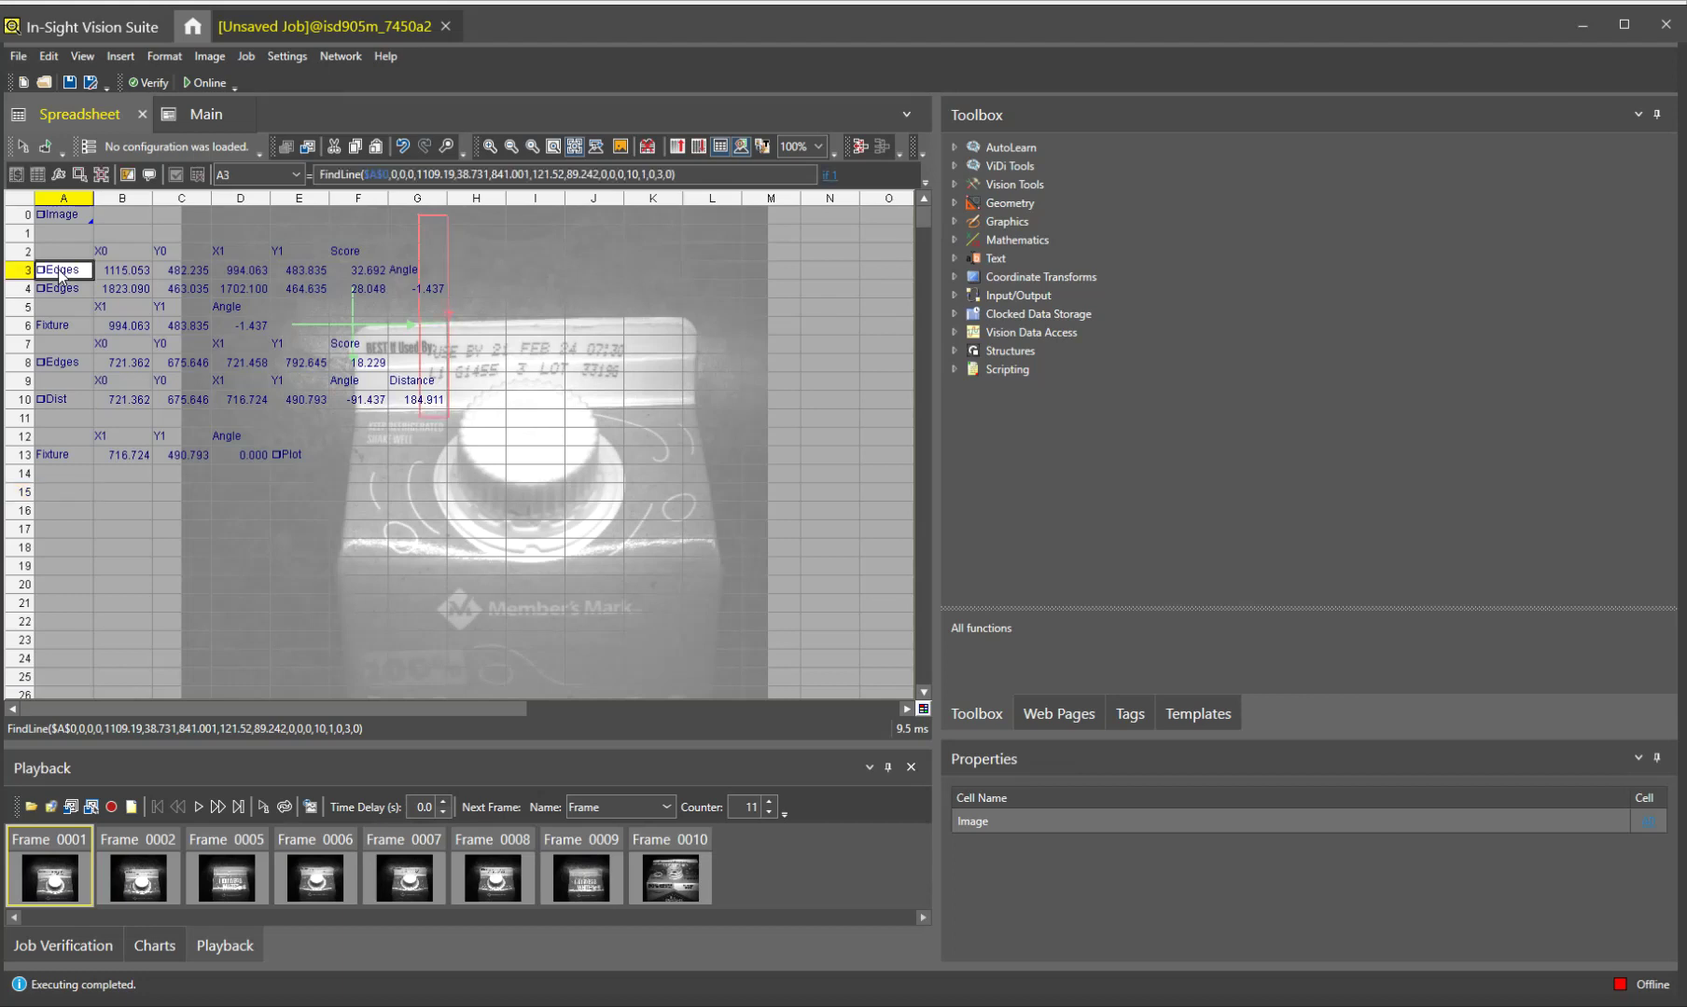
pyautogui.click(60, 293)
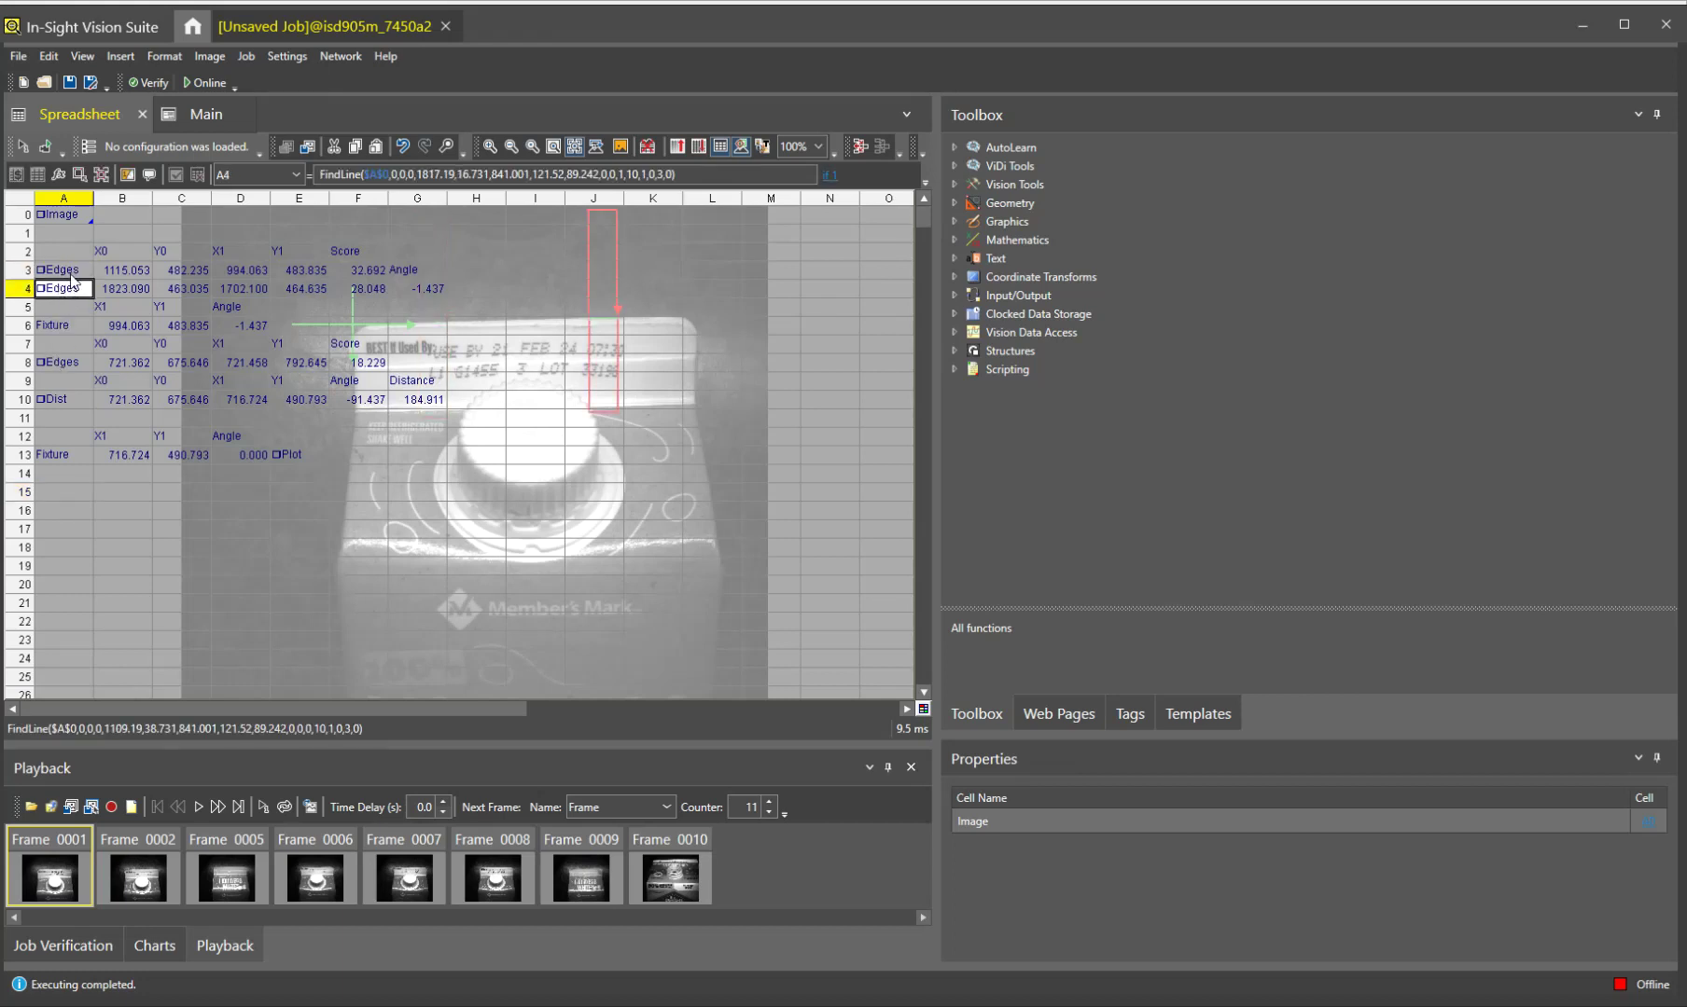
pyautogui.press('Up')
pyautogui.click(71, 288)
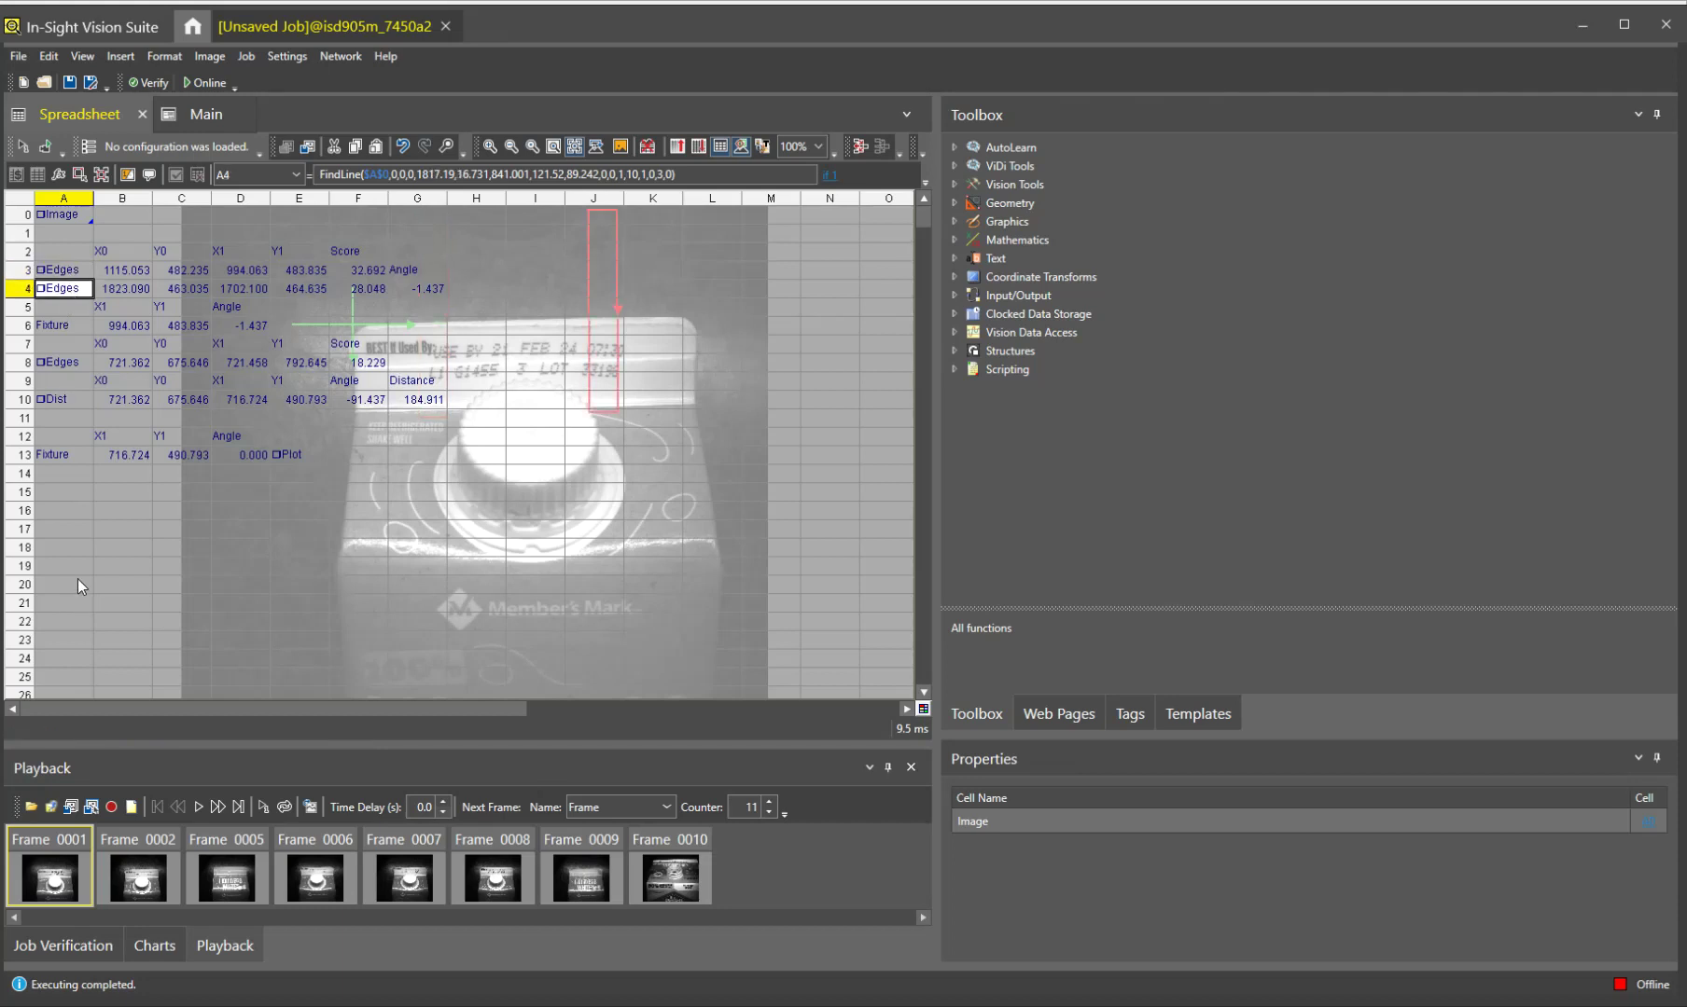
pyautogui.click(60, 364)
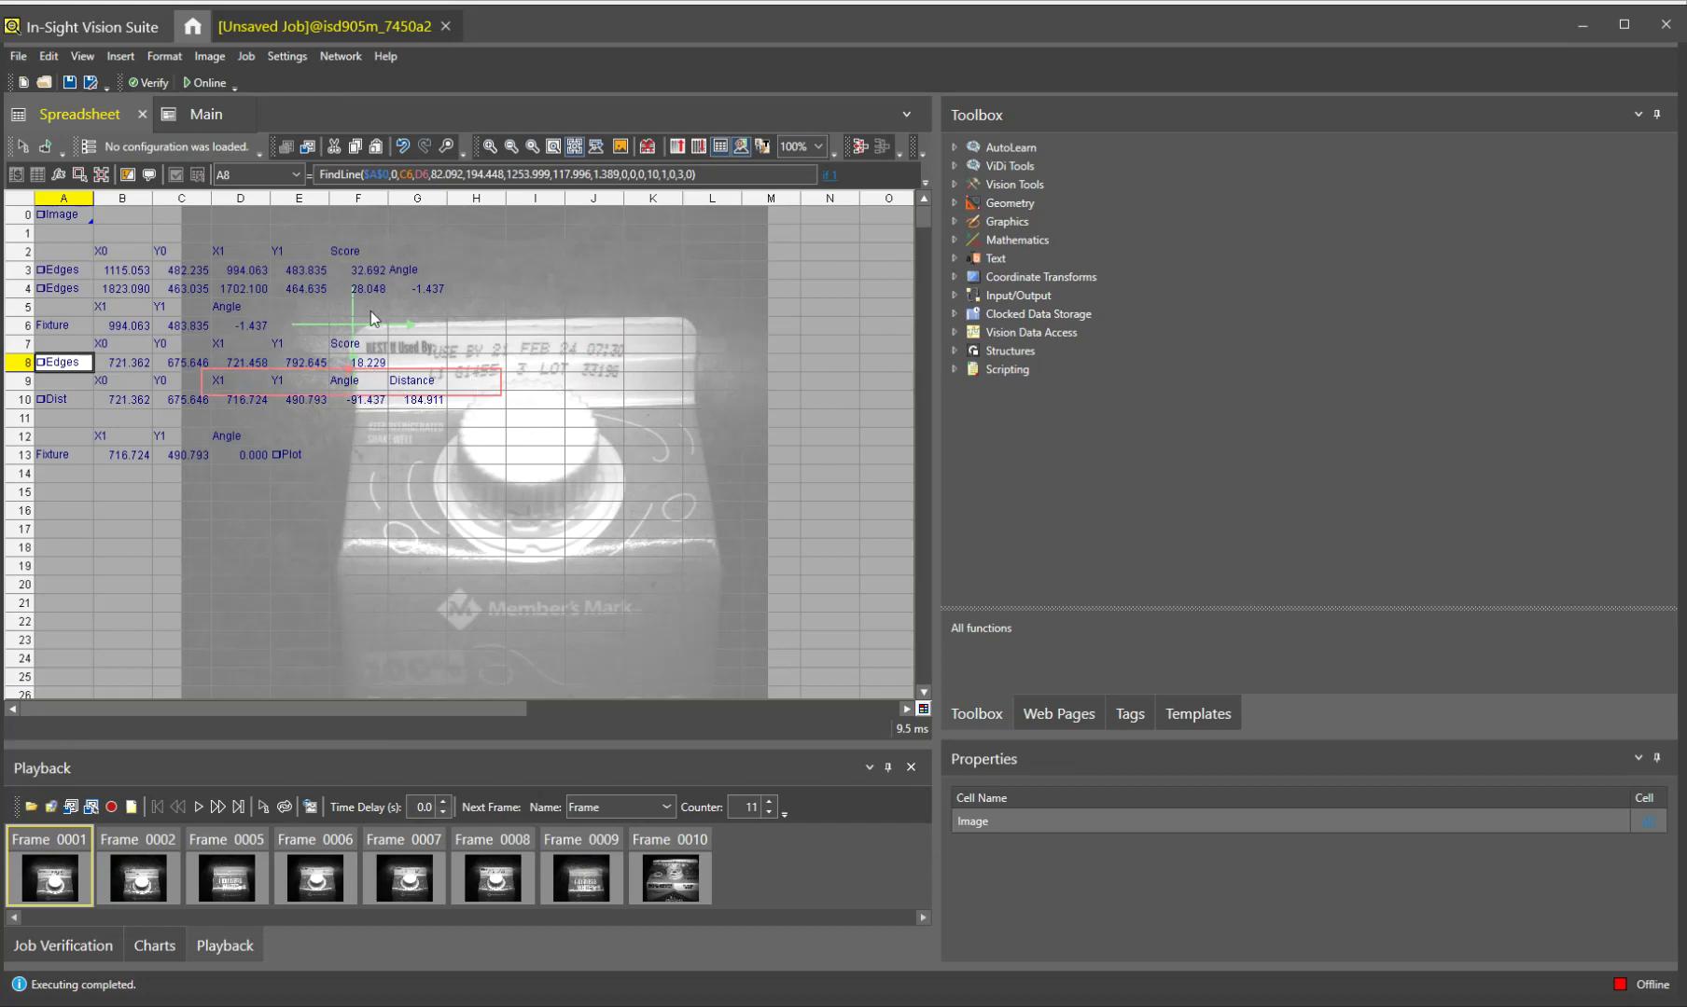
pyautogui.click(718, 147)
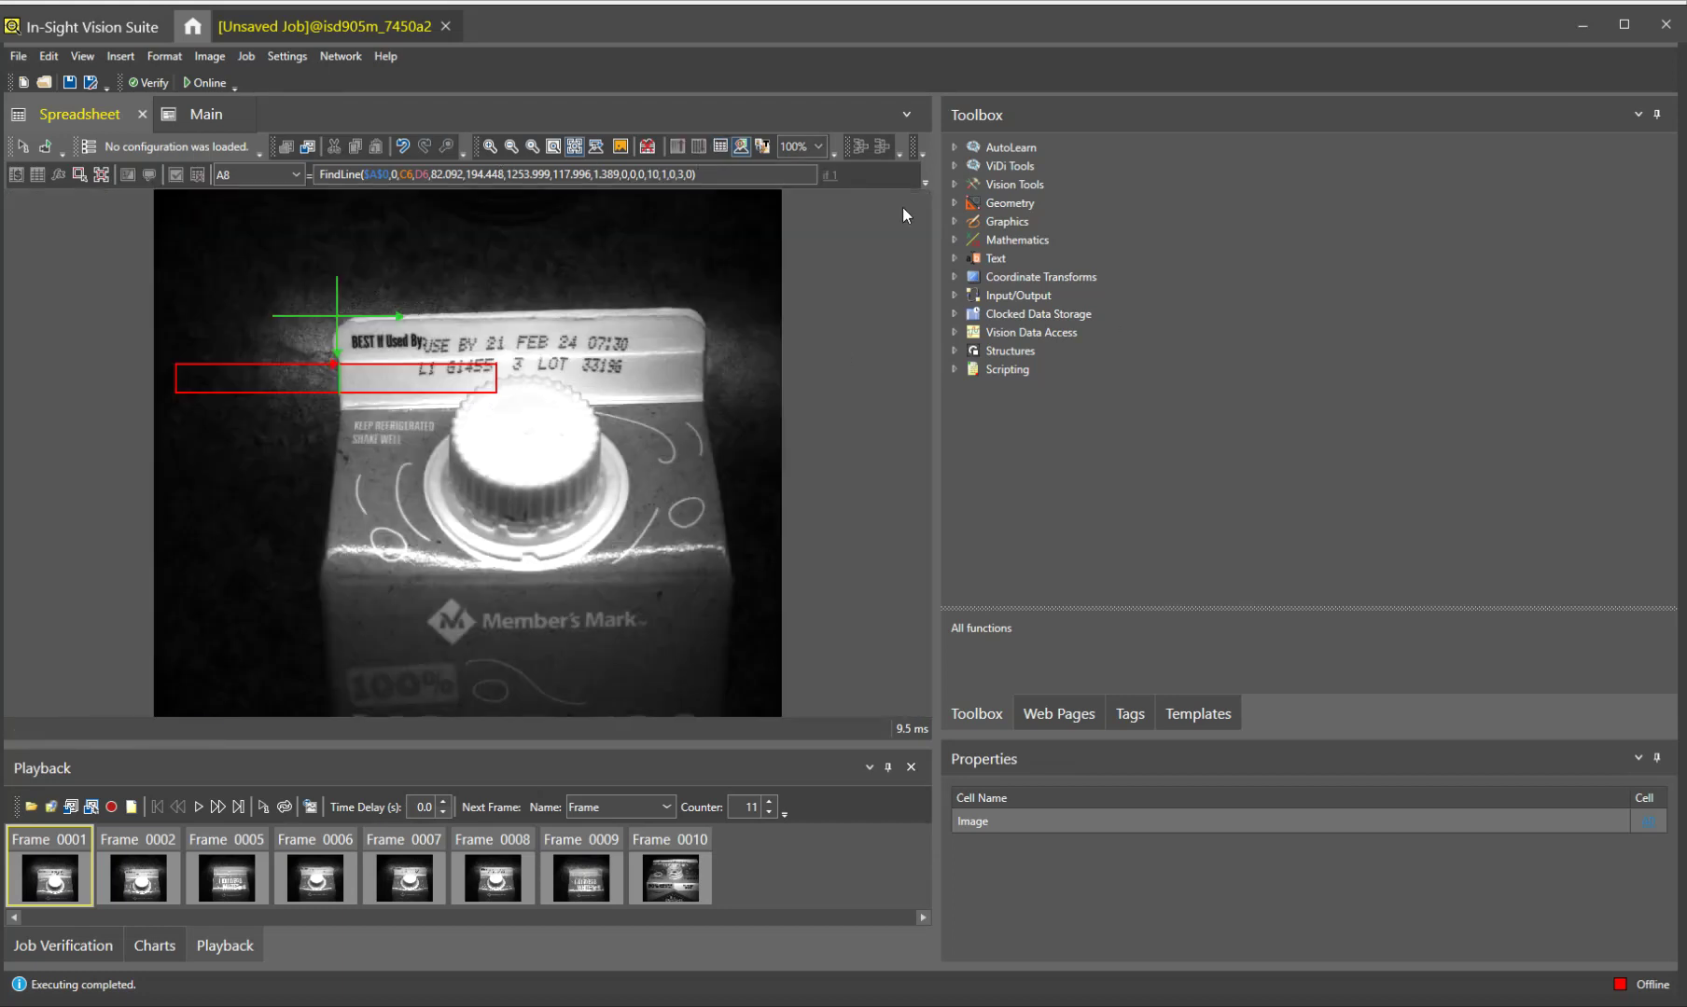
pyautogui.click(719, 147)
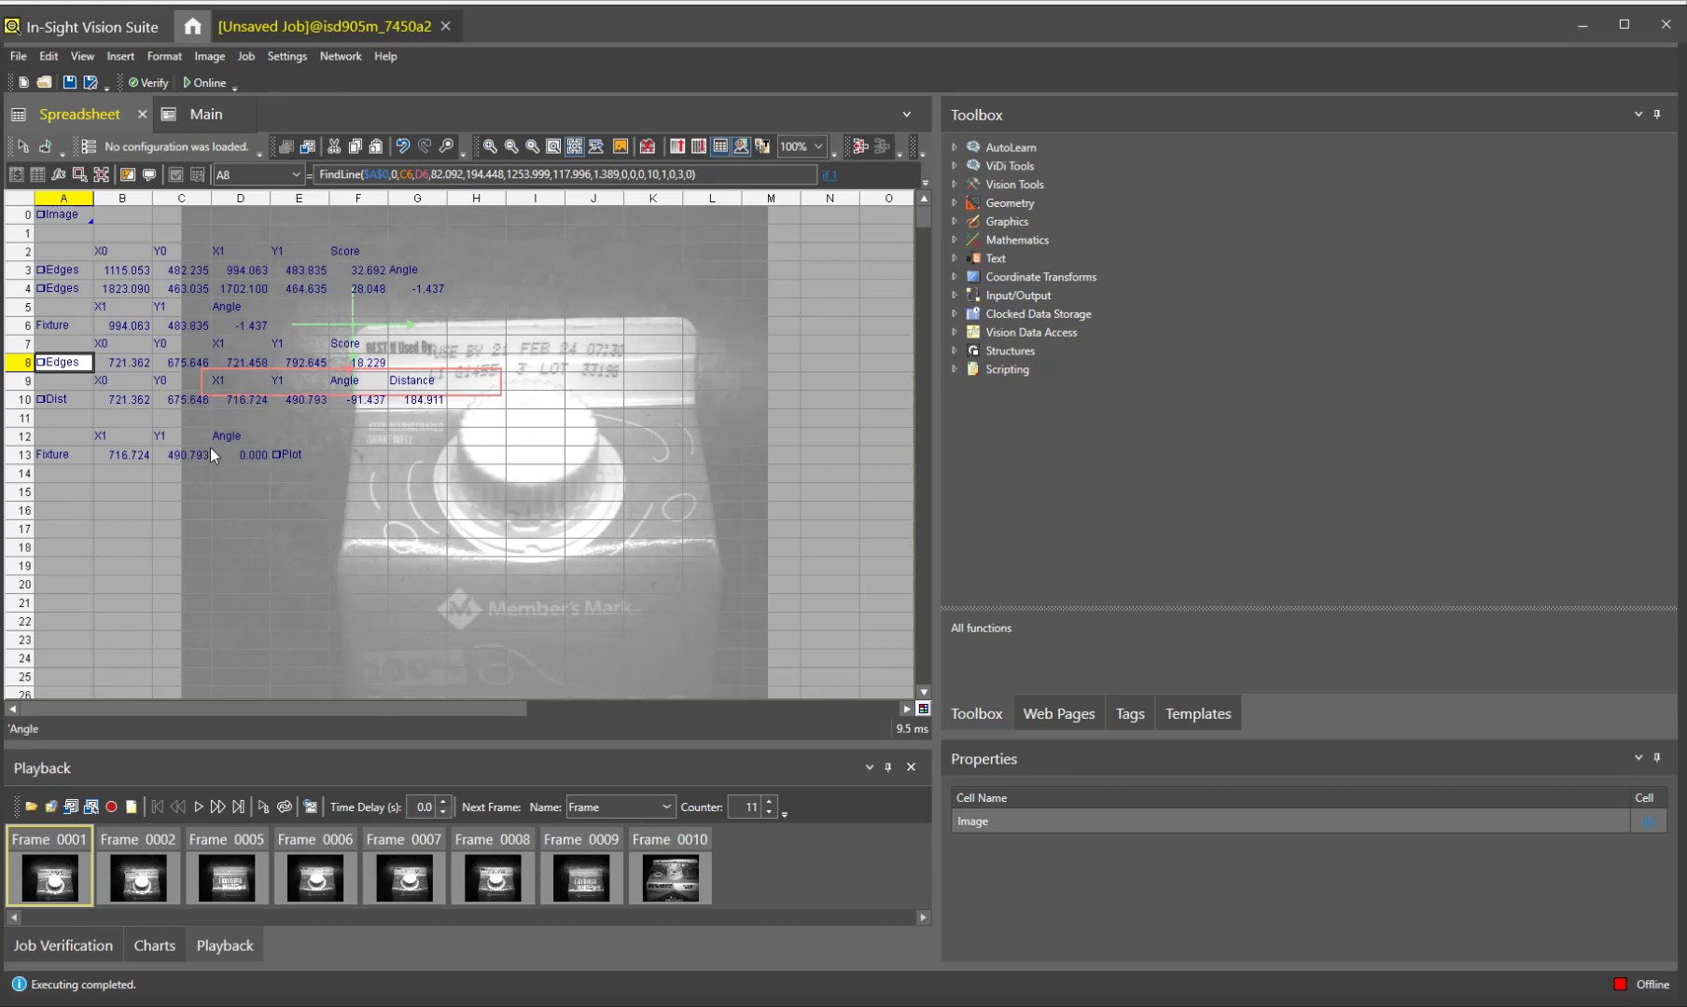
# Insert an EditRegion function in cell A16, below the second fixture row
pyautogui.click(60, 528)
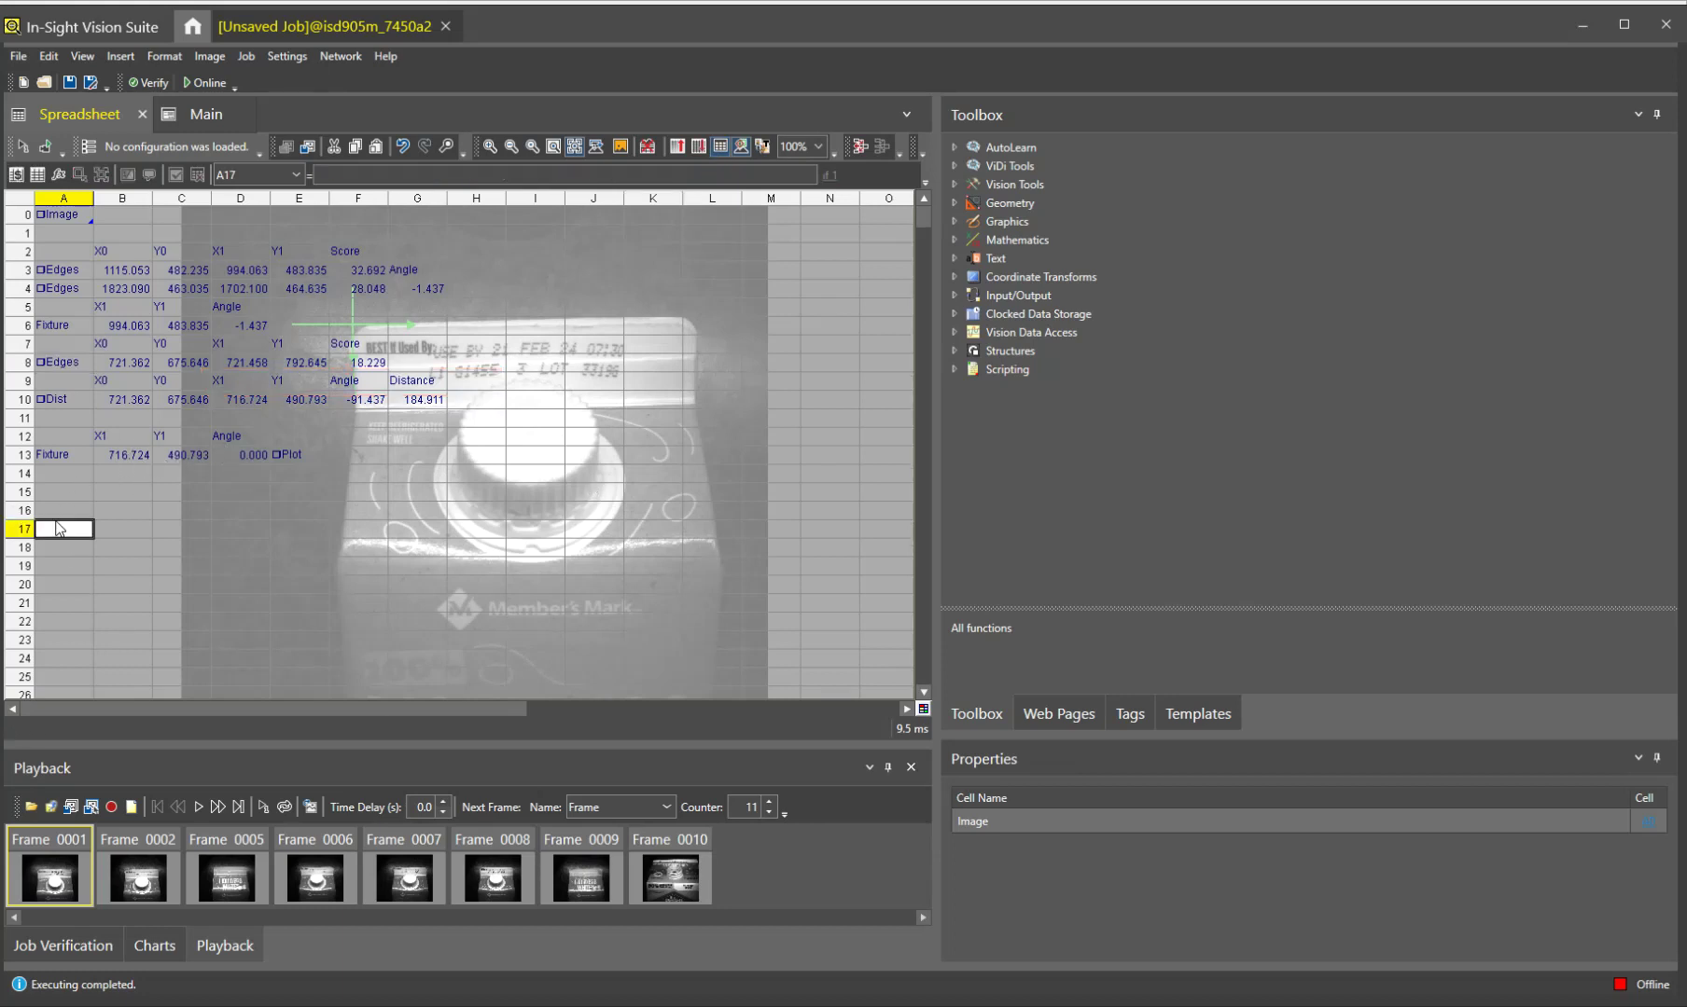
pyautogui.click(67, 510)
pyautogui.write('Edit')
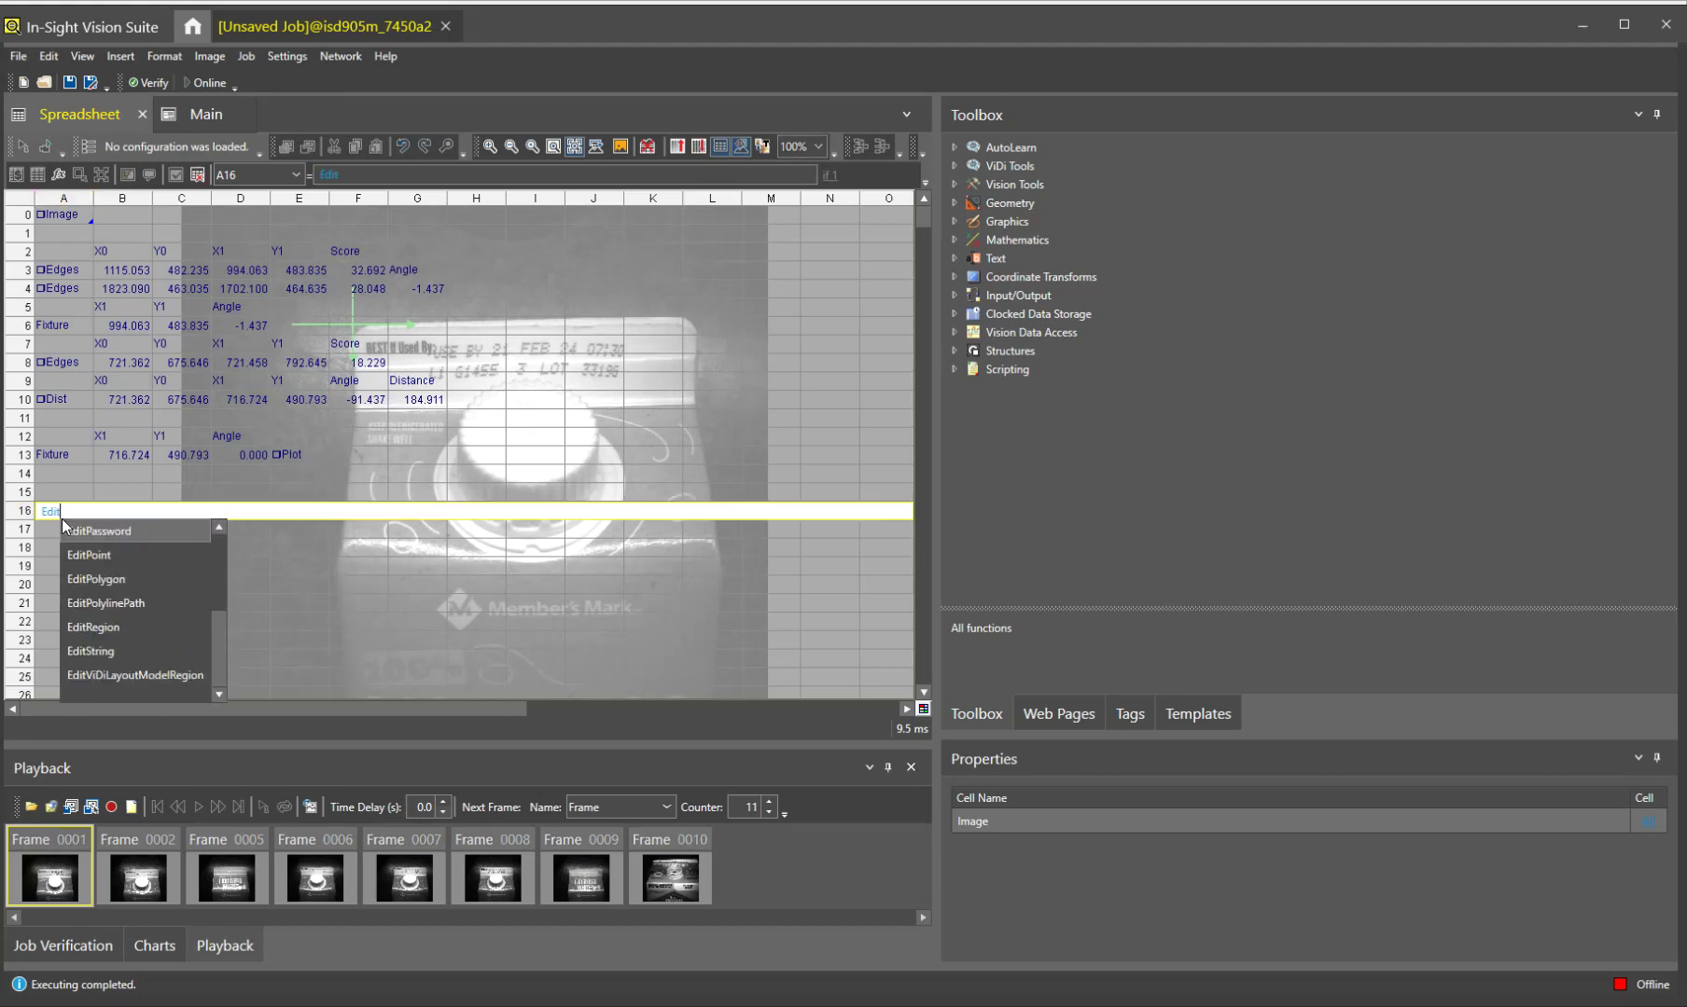
pyautogui.write('Re')
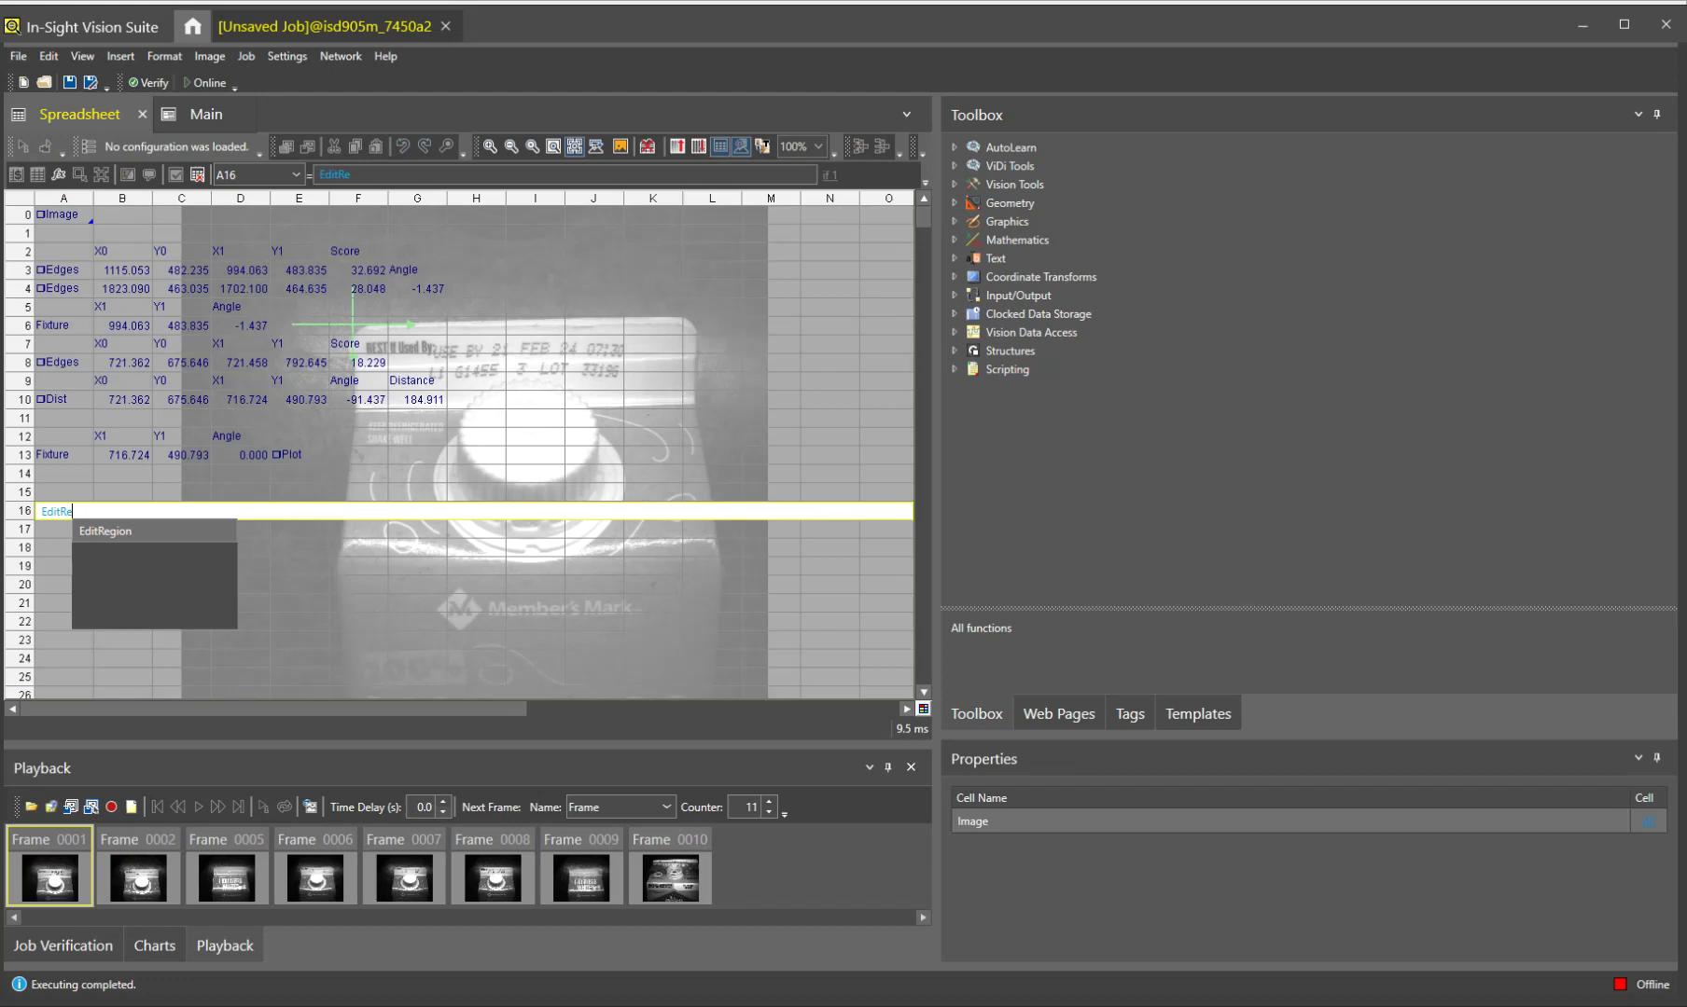
pyautogui.doubleClick(119, 534)
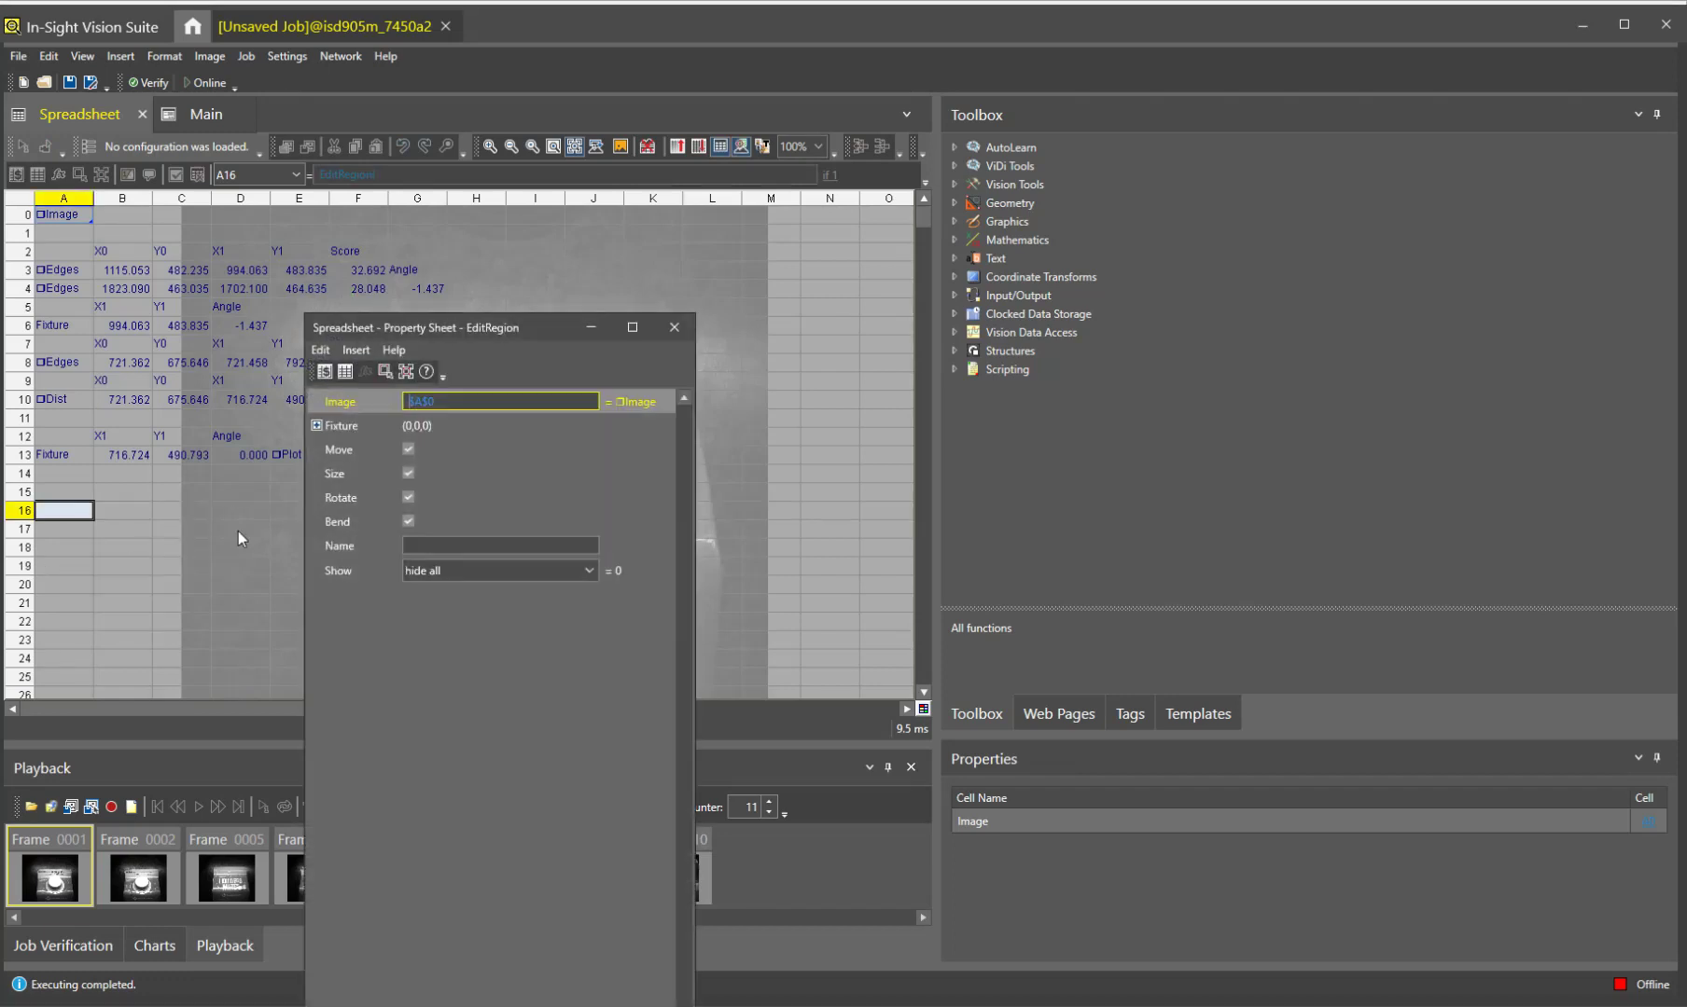
# Link the EditRegion fixture's X, Y and Theta to cells B13, C13 and D13
pyautogui.click(317, 427)
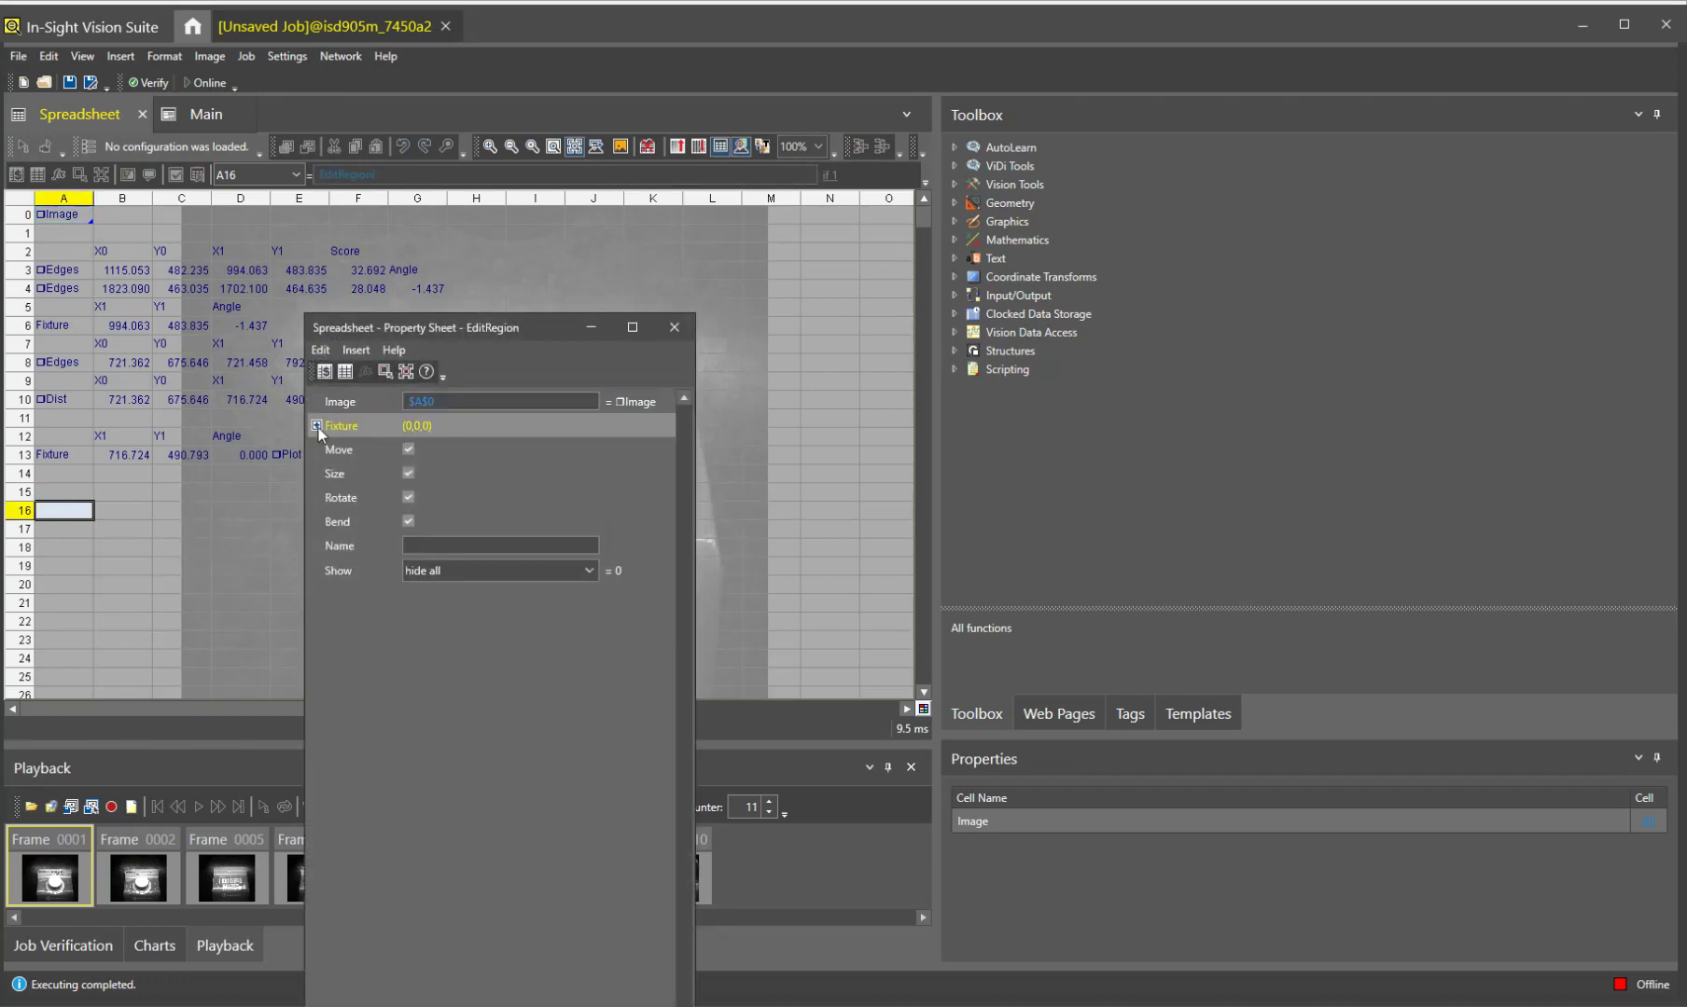
pyautogui.click(318, 426)
pyautogui.click(418, 453)
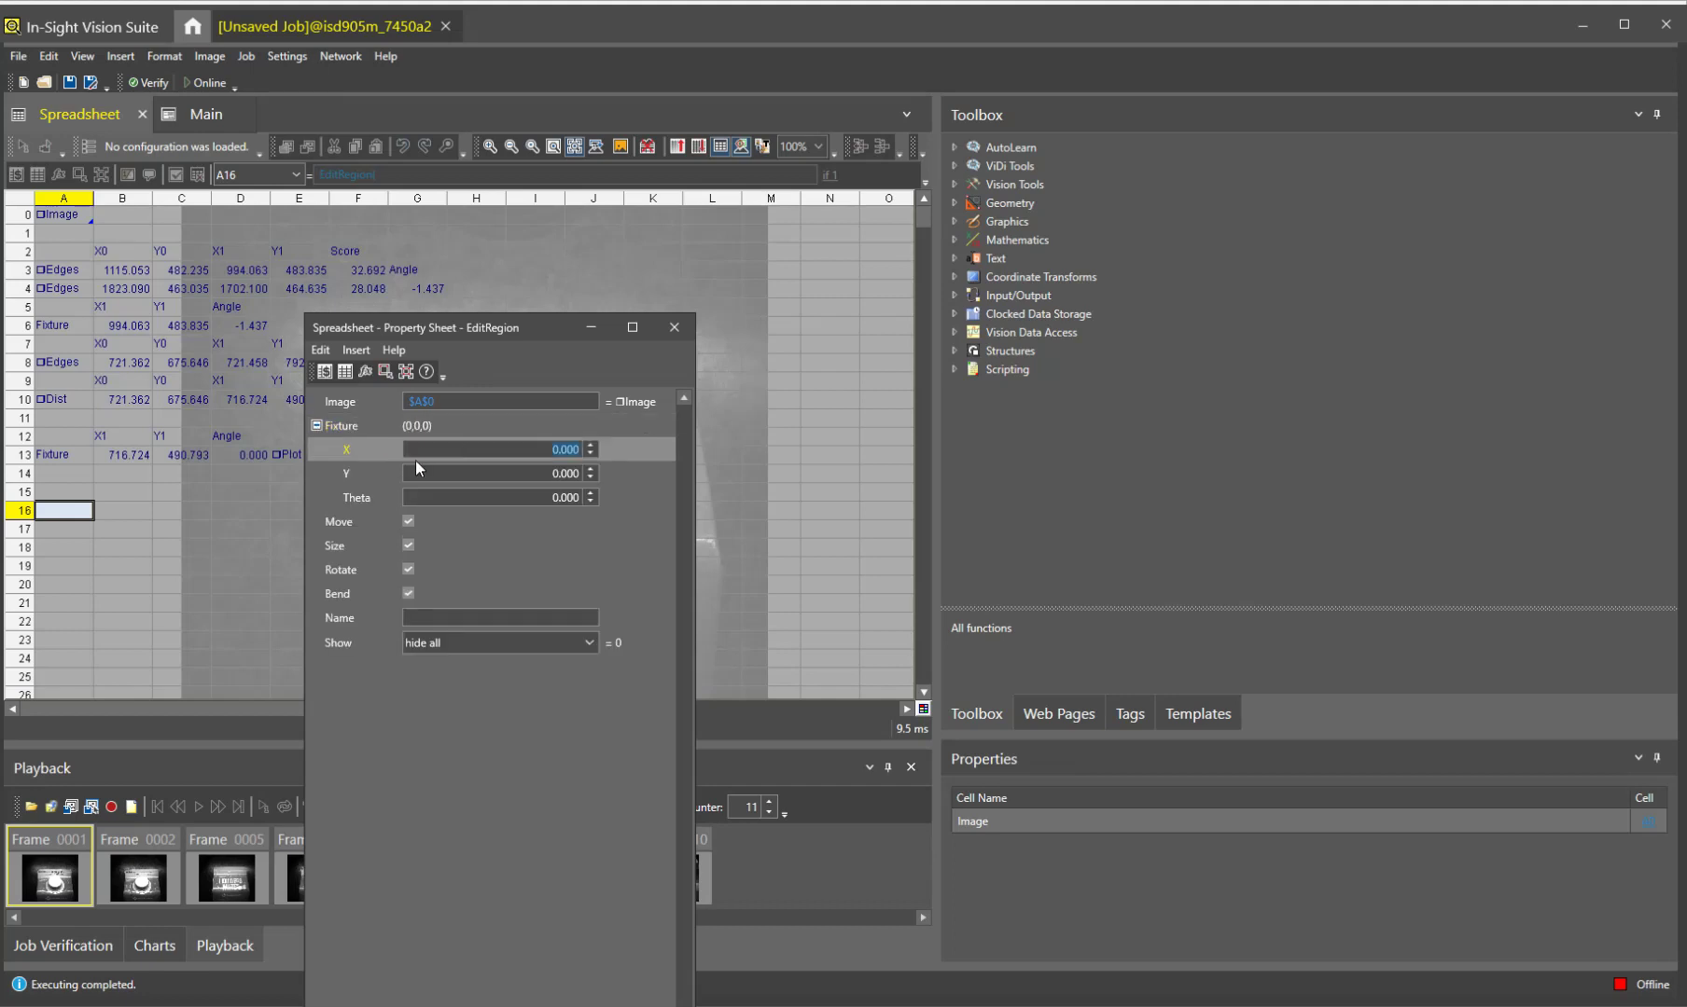
pyautogui.press('Return')
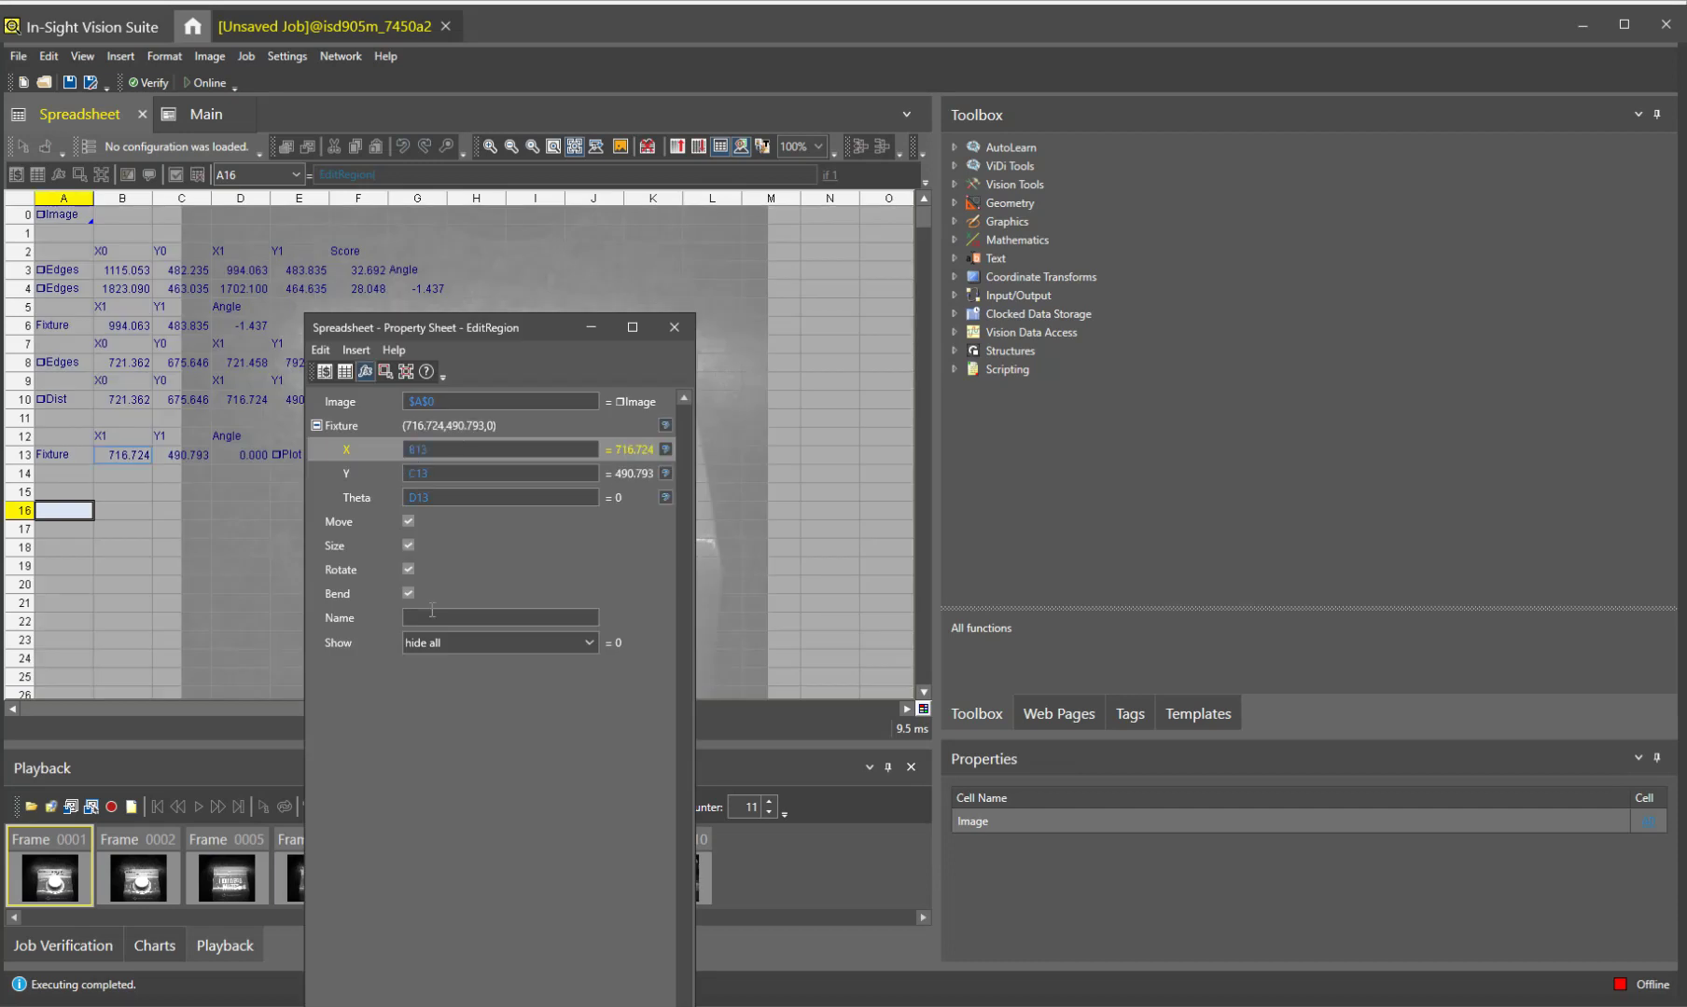
# Disable bending for the editable region, name it "Text Region" and accept its properties
pyautogui.click(407, 594)
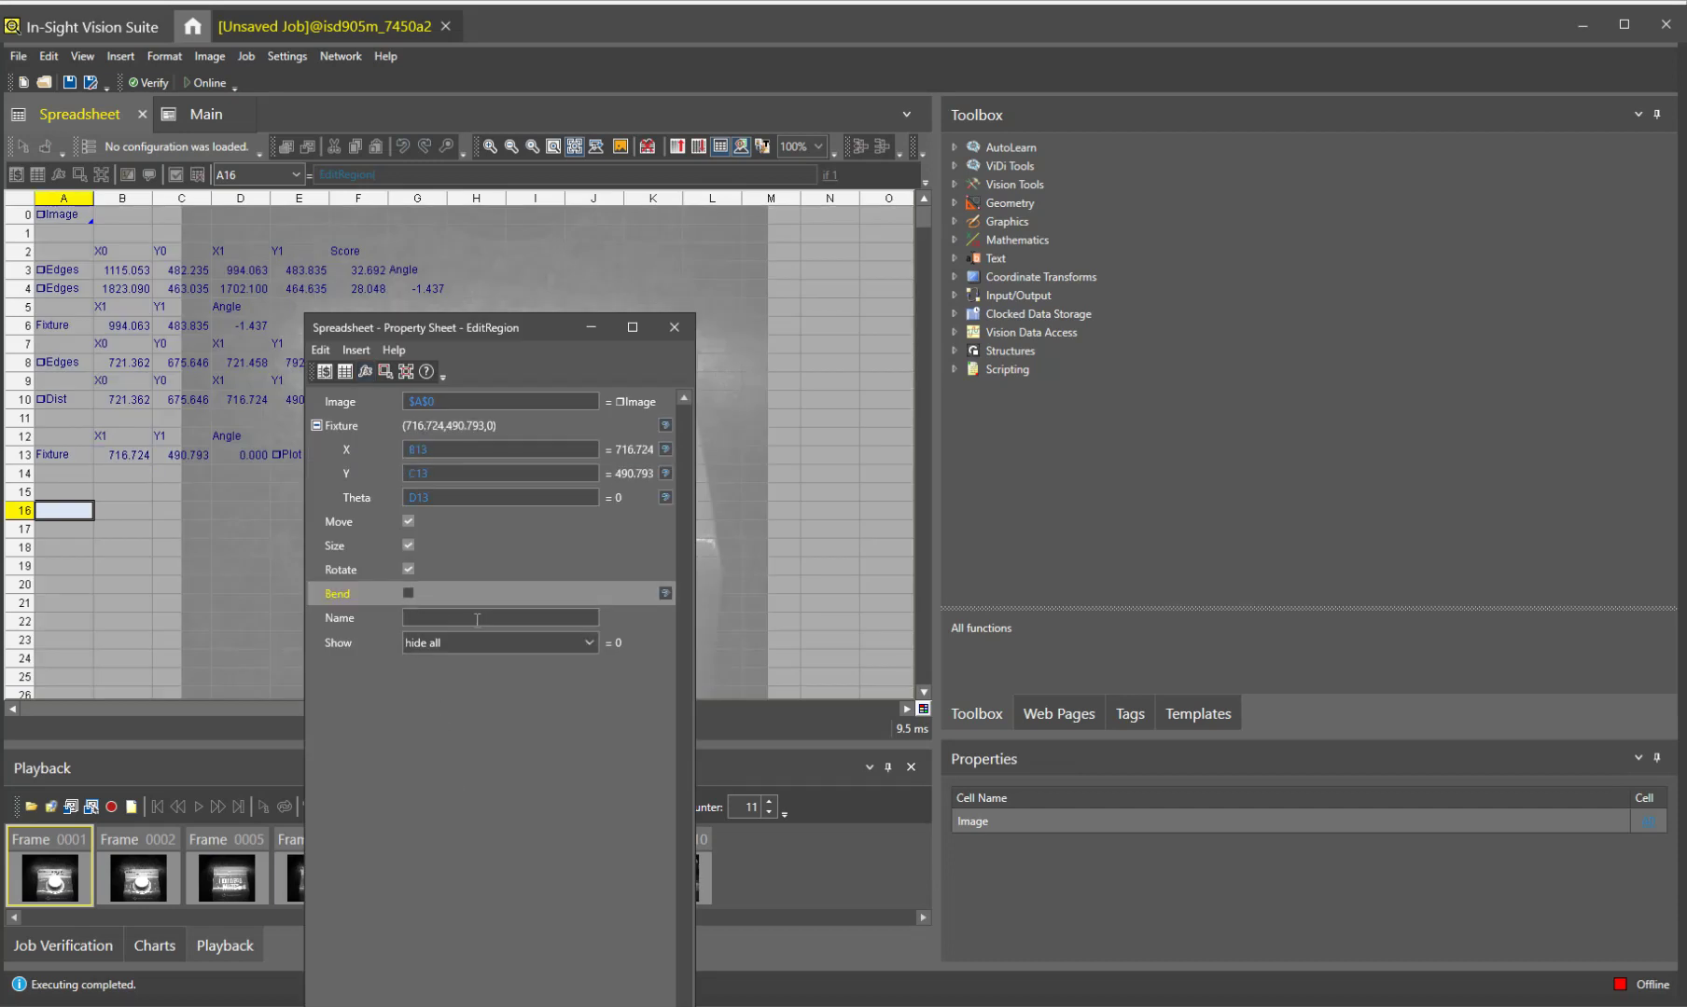
pyautogui.press('Tab')
pyautogui.write('Text ')
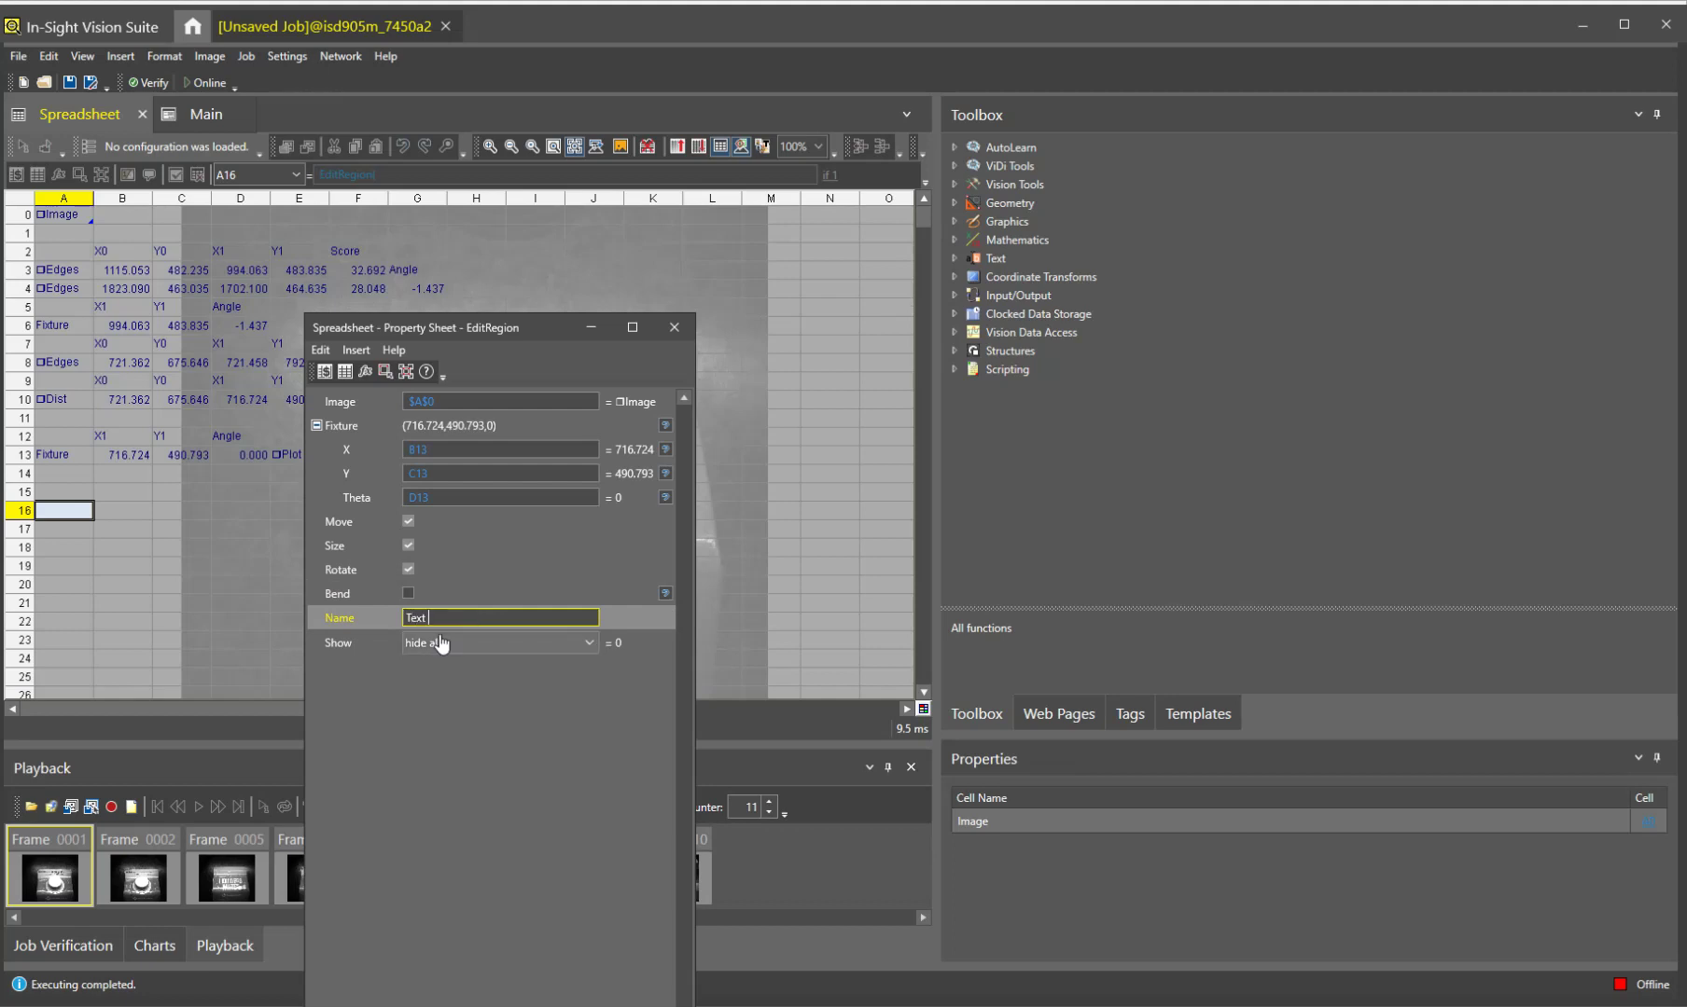
pyautogui.write('regio')
pyautogui.press('BackSpace')
pyautogui.press('BackSpace')
pyautogui.press('BackSpace')
pyautogui.press('BackSpace')
pyautogui.press('BackSpace')
pyautogui.press('BackSpace')
pyautogui.write('Rgeion')
pyautogui.press('BackSpace')
pyautogui.press('BackSpace')
pyautogui.press('BackSpace')
pyautogui.press('BackSpace')
pyautogui.press('BackSpace')
pyautogui.write('egion')
pyautogui.press('Return')
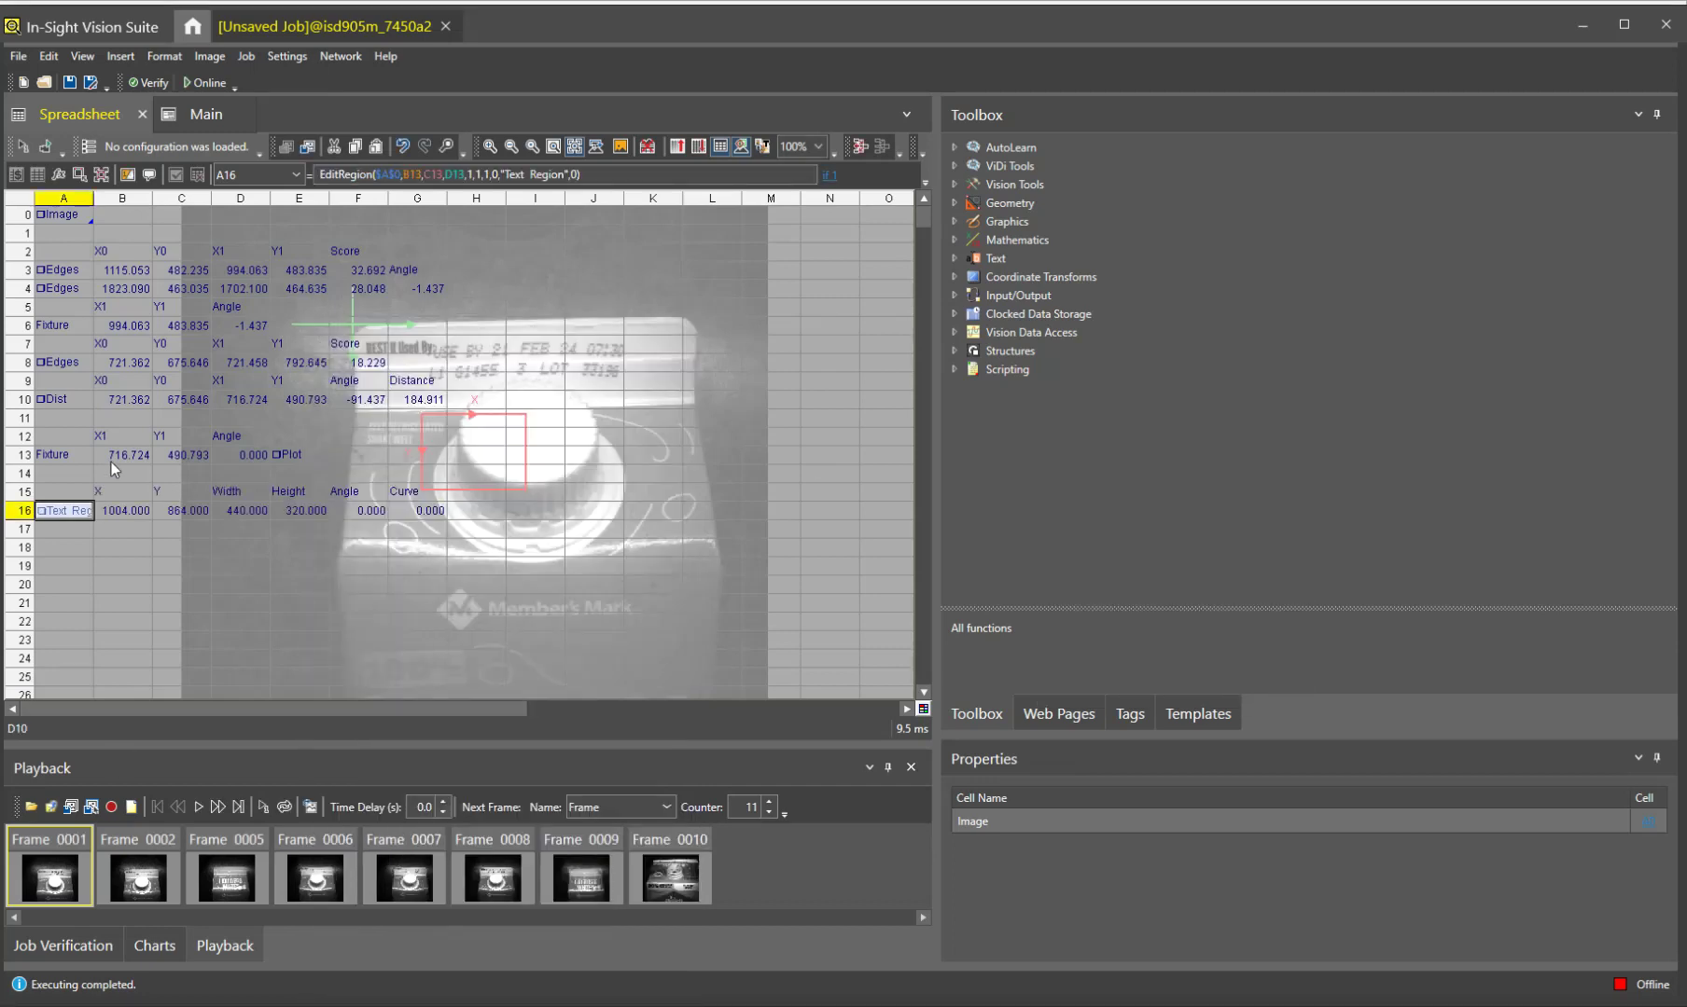
# Fit the text region over the two printed date and lot code lines, about 860 wide by 234 high
pyautogui.doubleClick(68, 512)
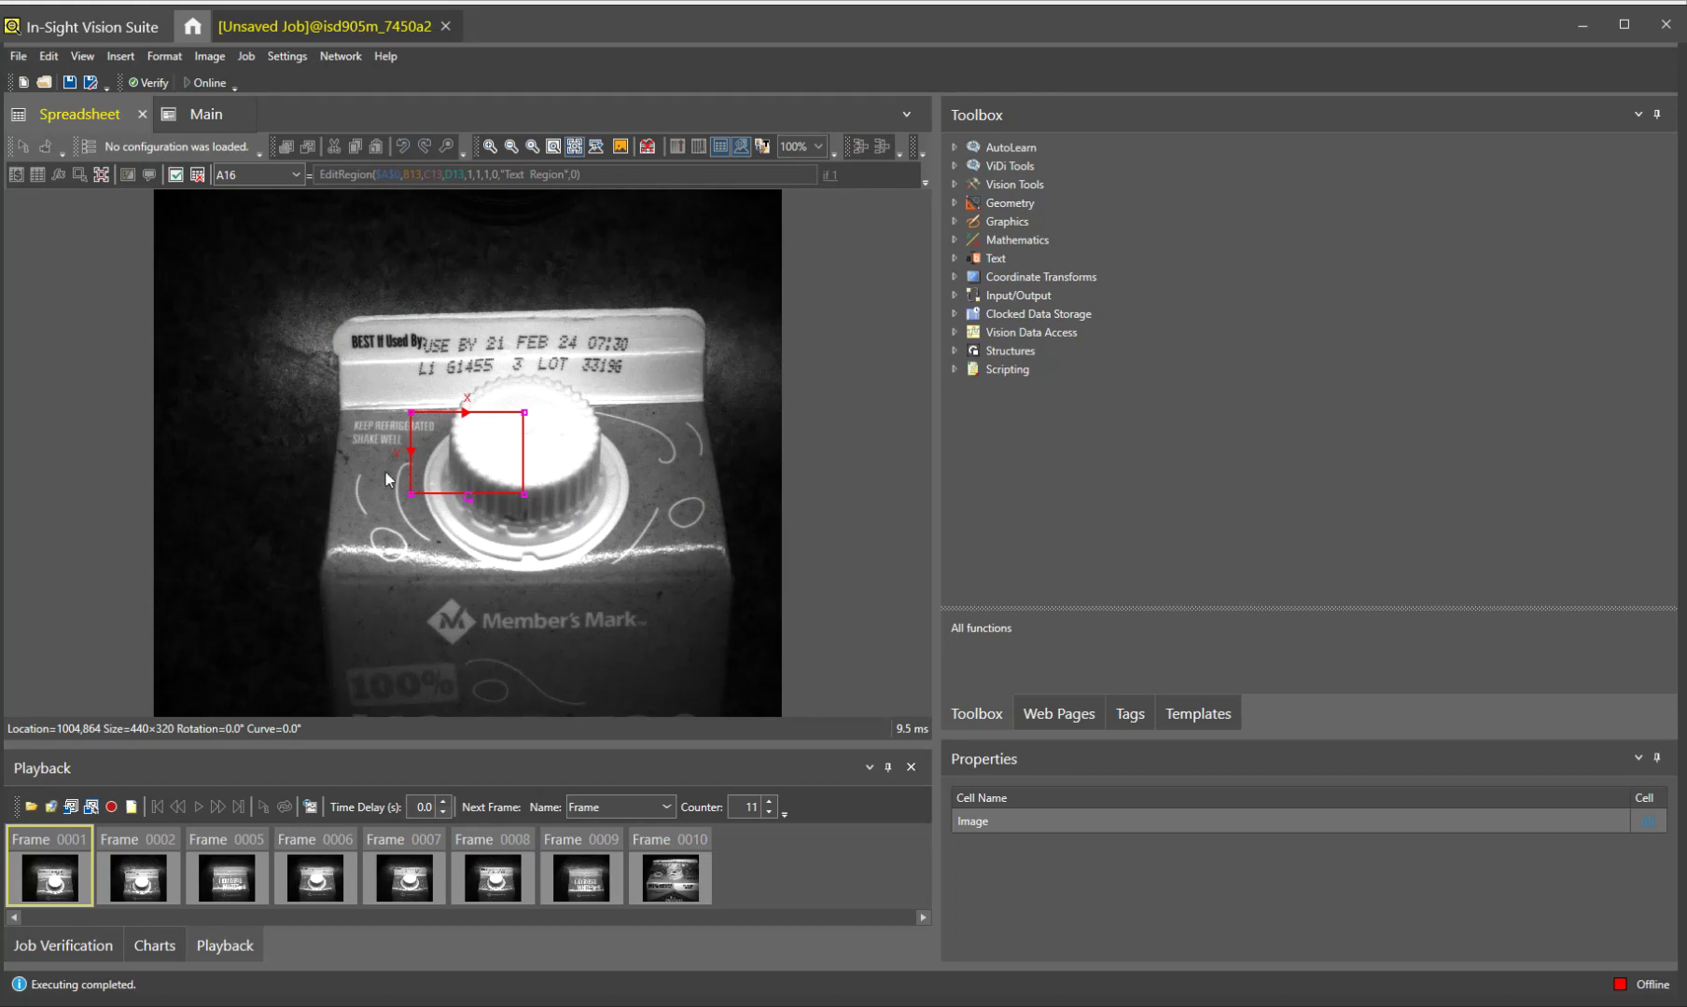
pyautogui.moveTo(466, 464); pyautogui.dragTo(659, 383)
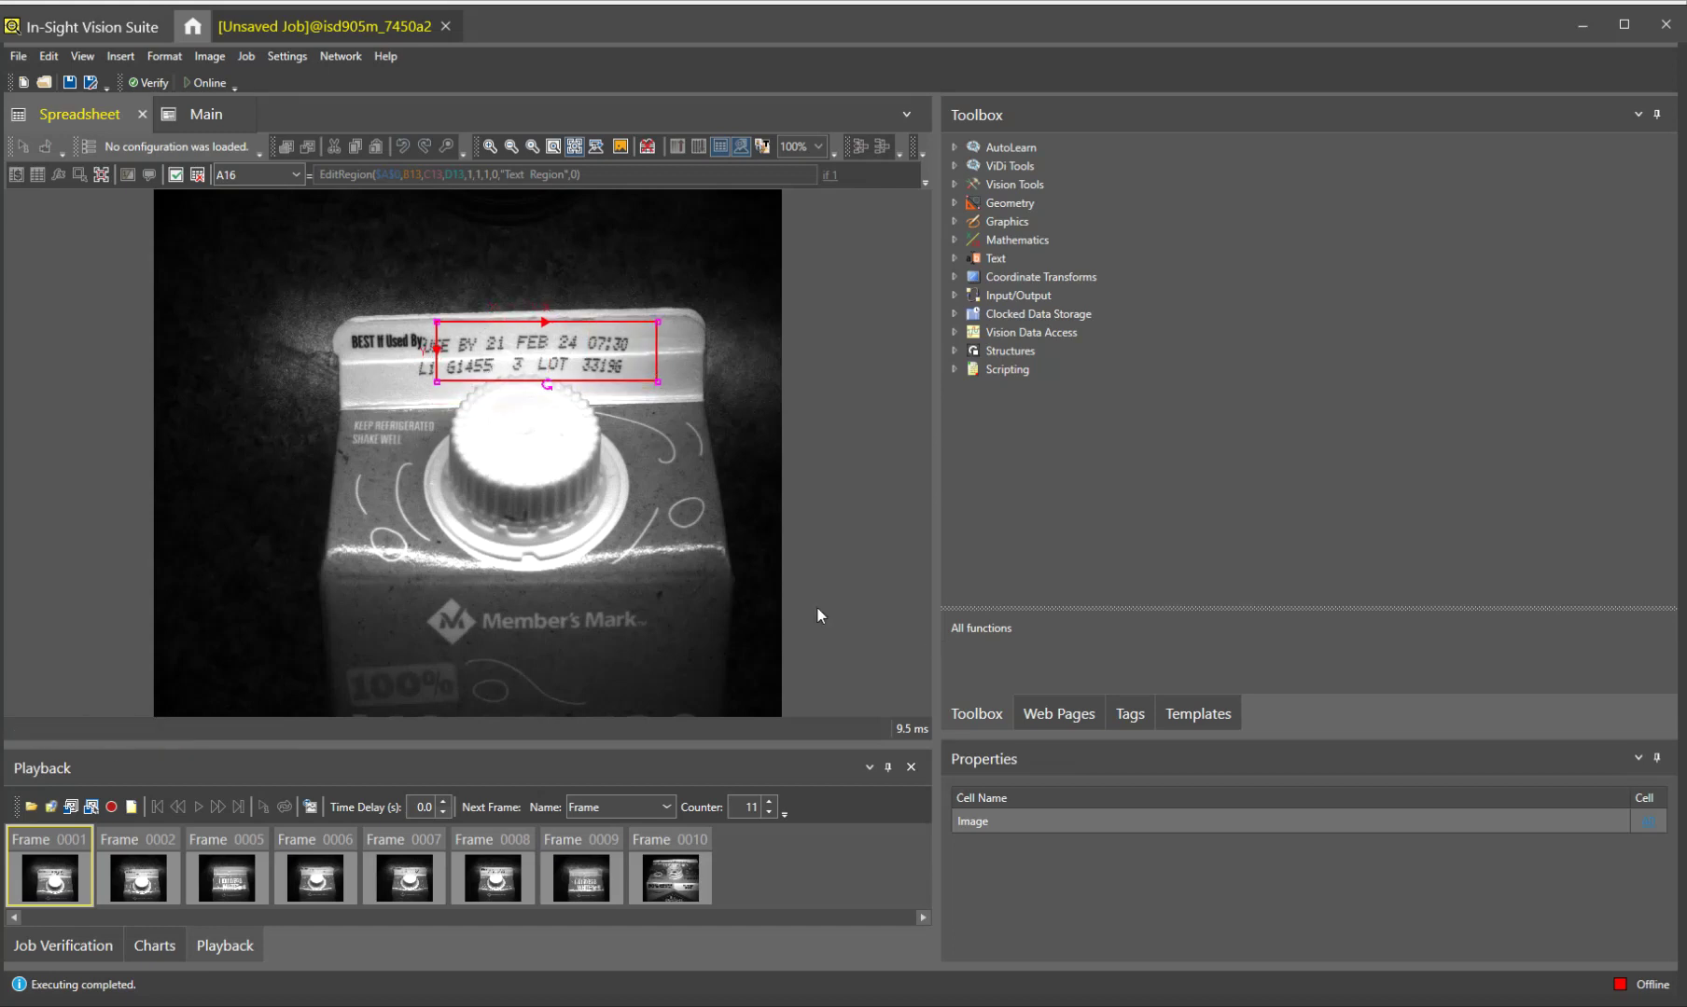
pyautogui.press('Return')
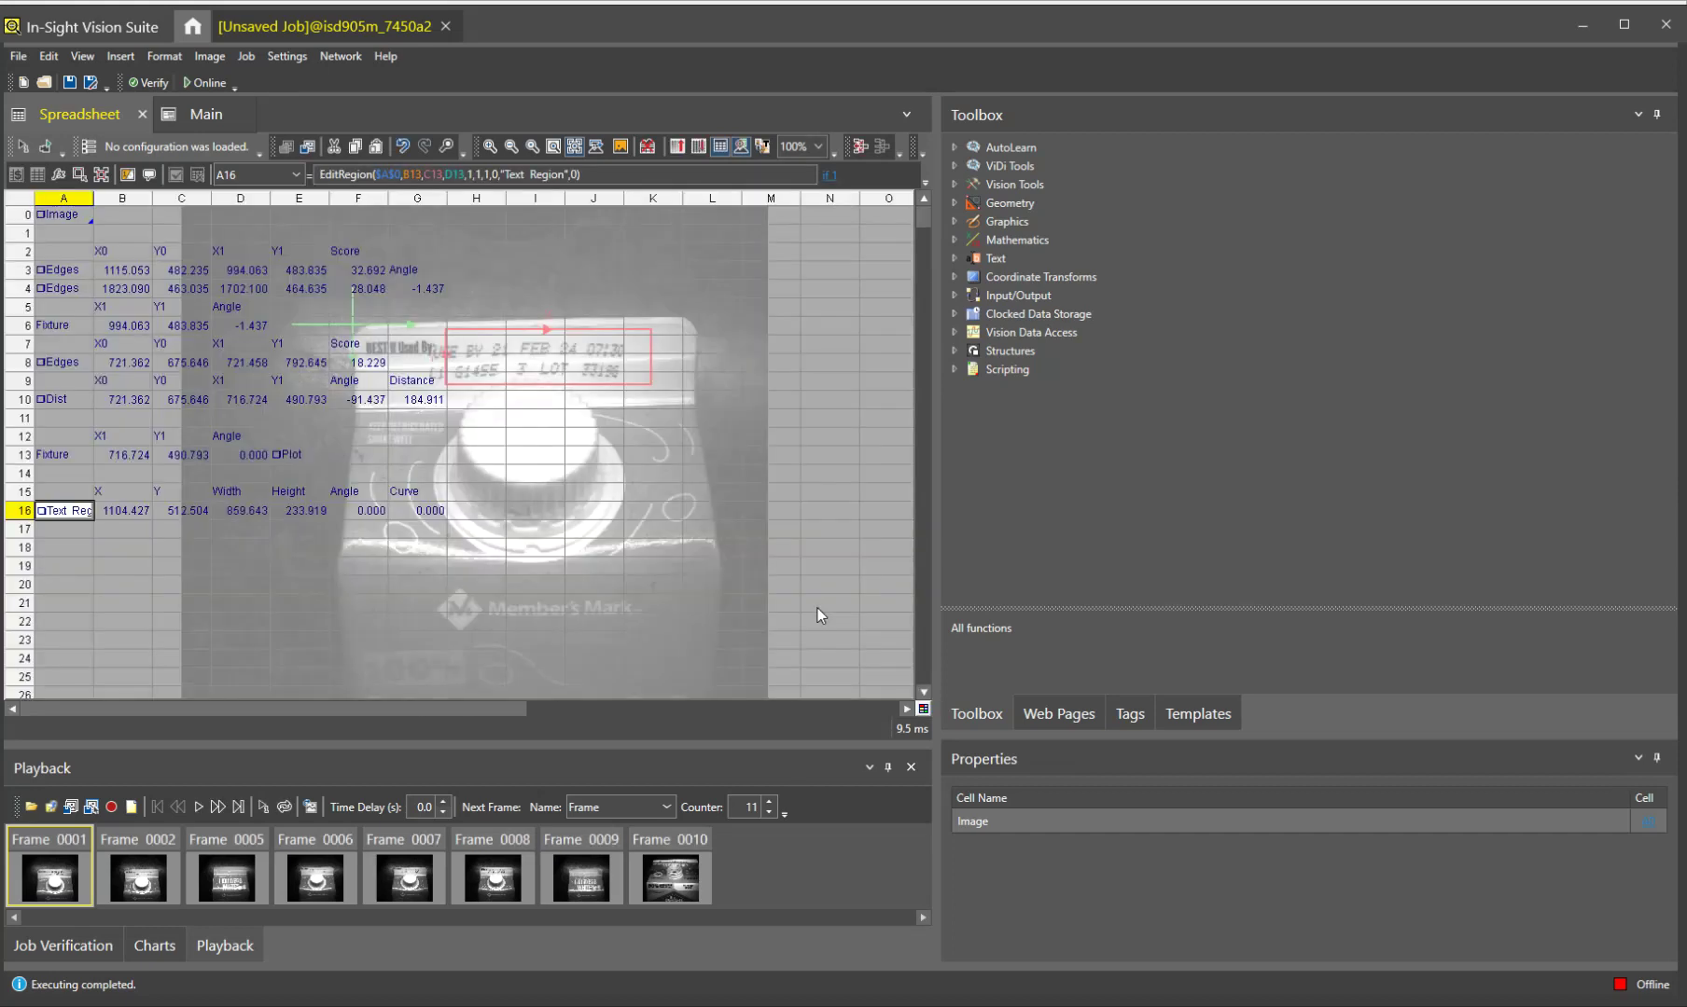
# Insert a DetectBlobs function in cell A19 and reference the text region in A16 as its external region
pyautogui.click(57, 564)
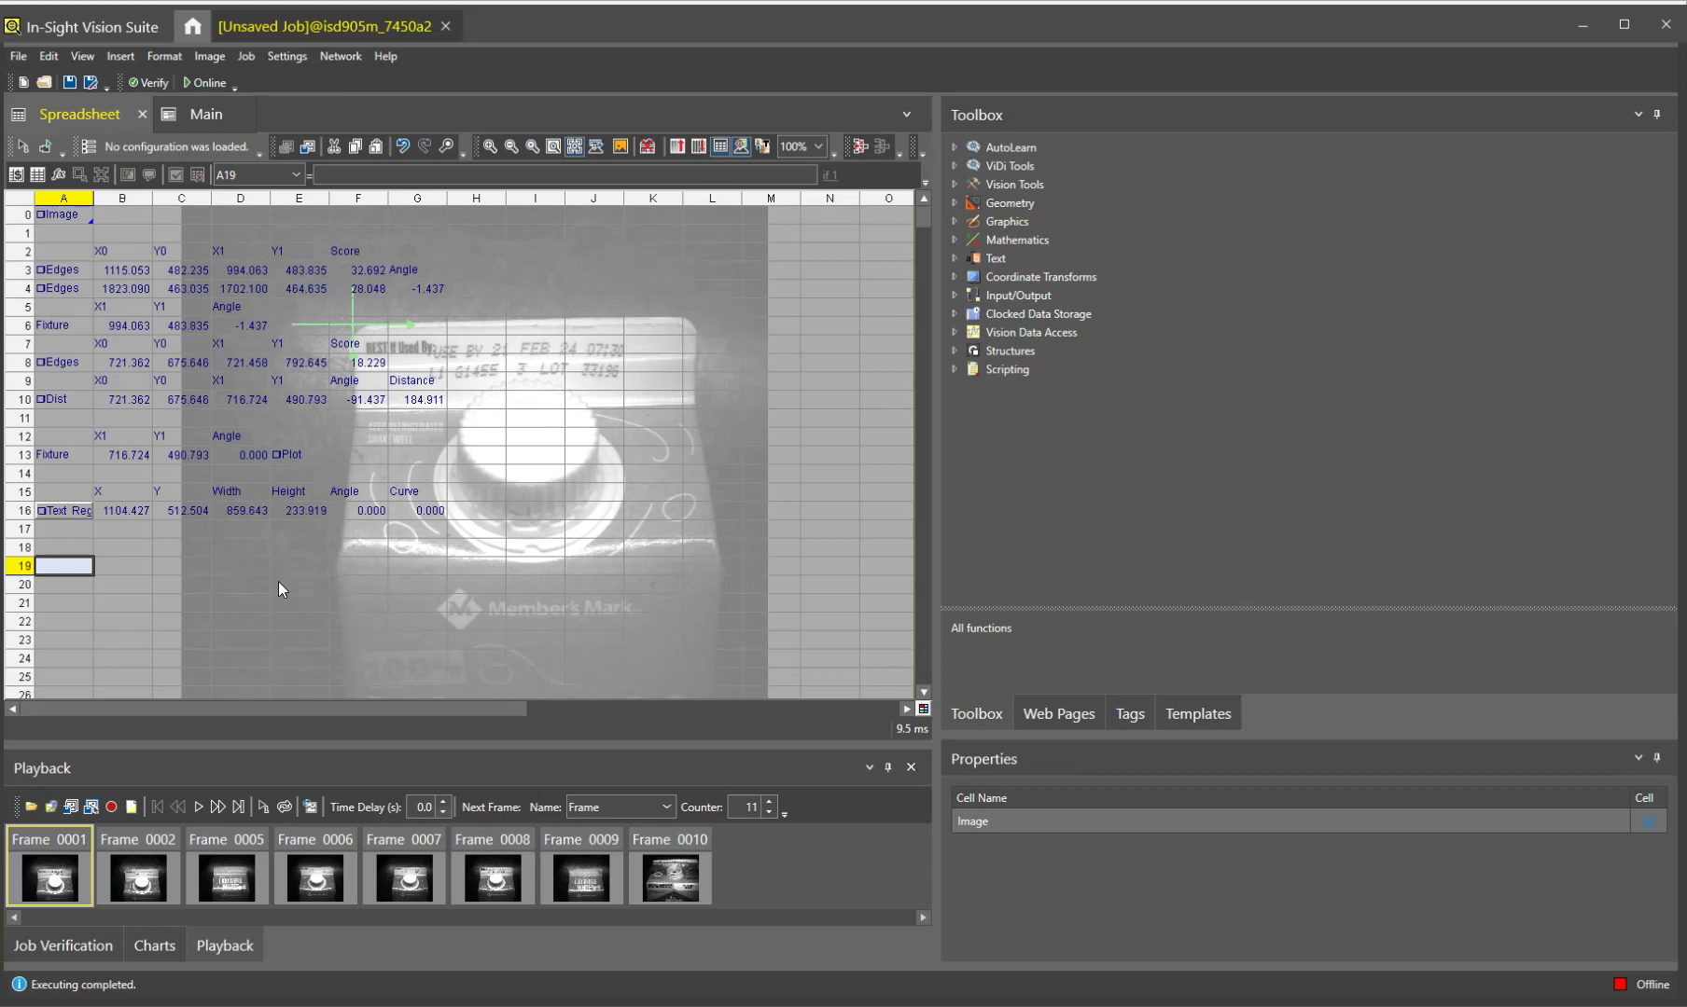
pyautogui.write('Dete')
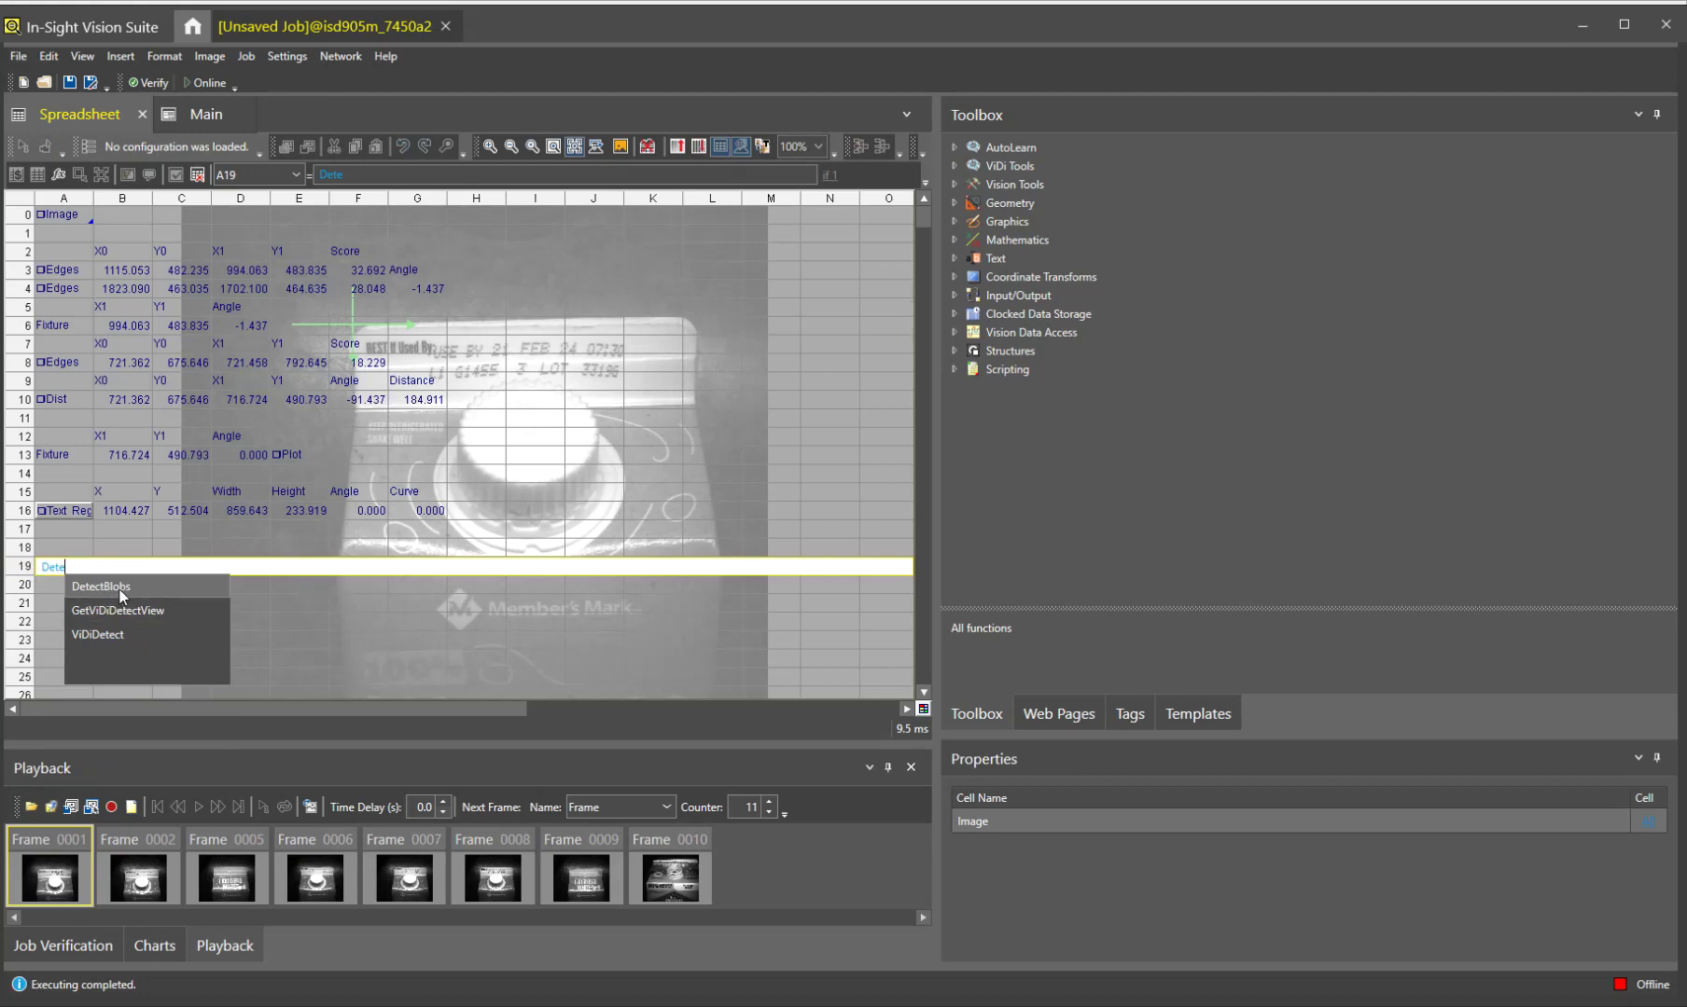
pyautogui.click(121, 590)
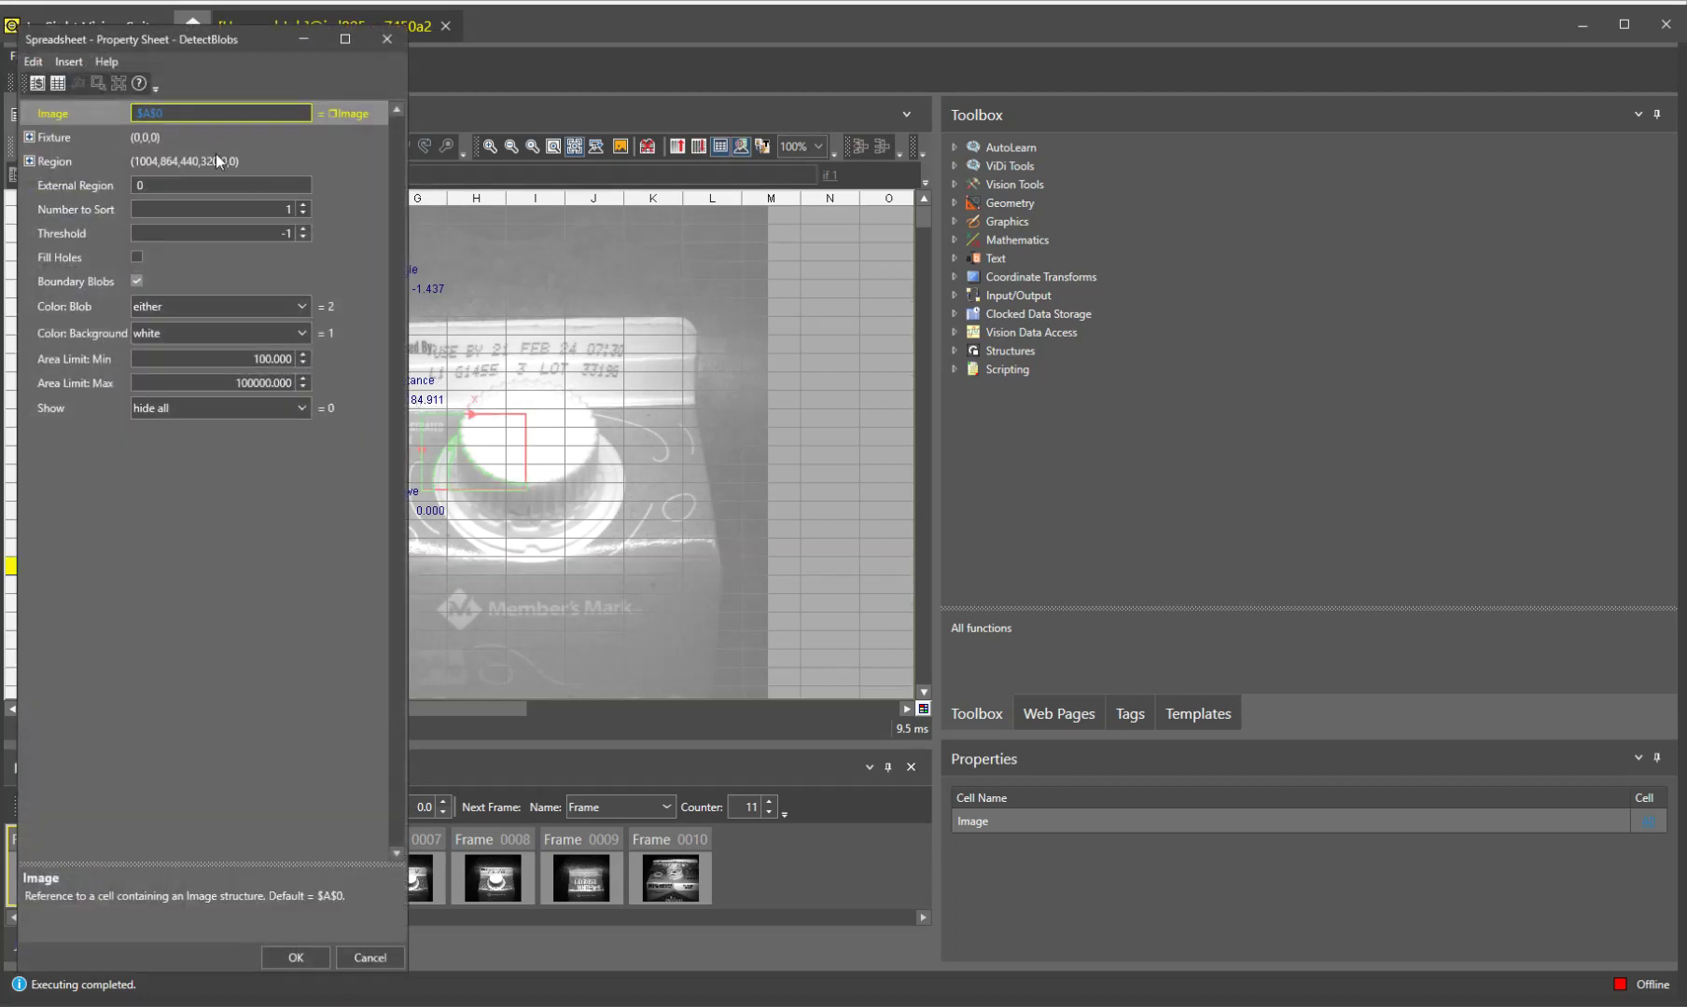
pyautogui.click(158, 184)
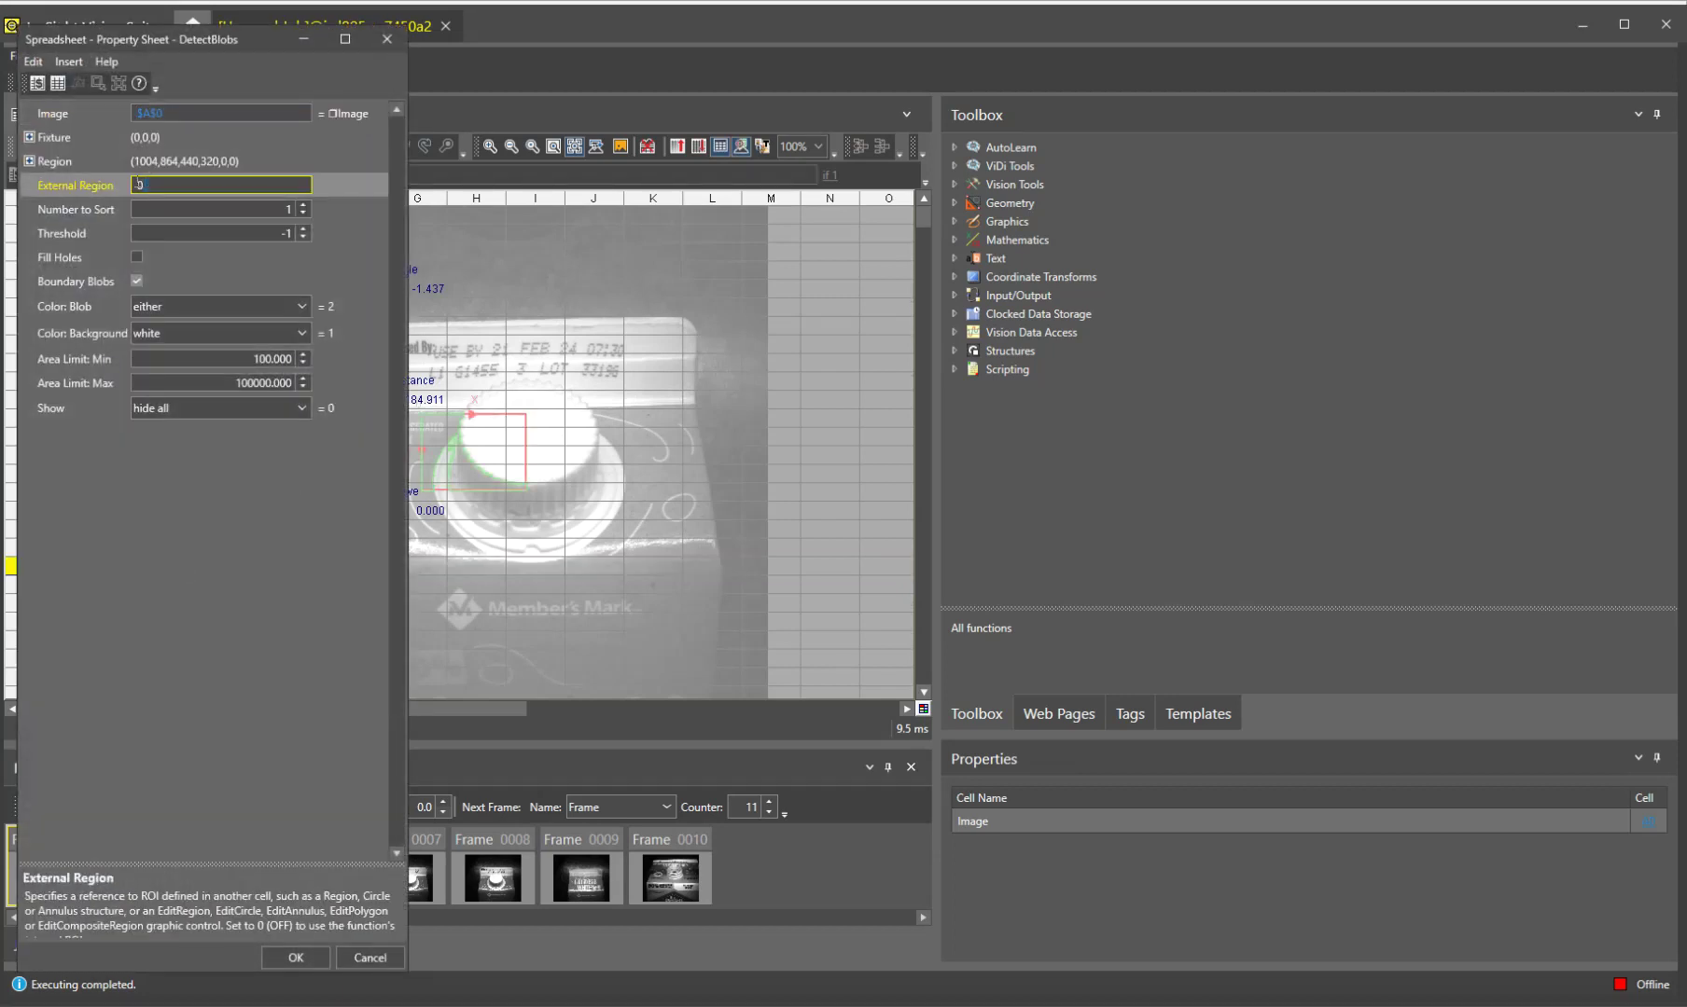
pyautogui.click(38, 84)
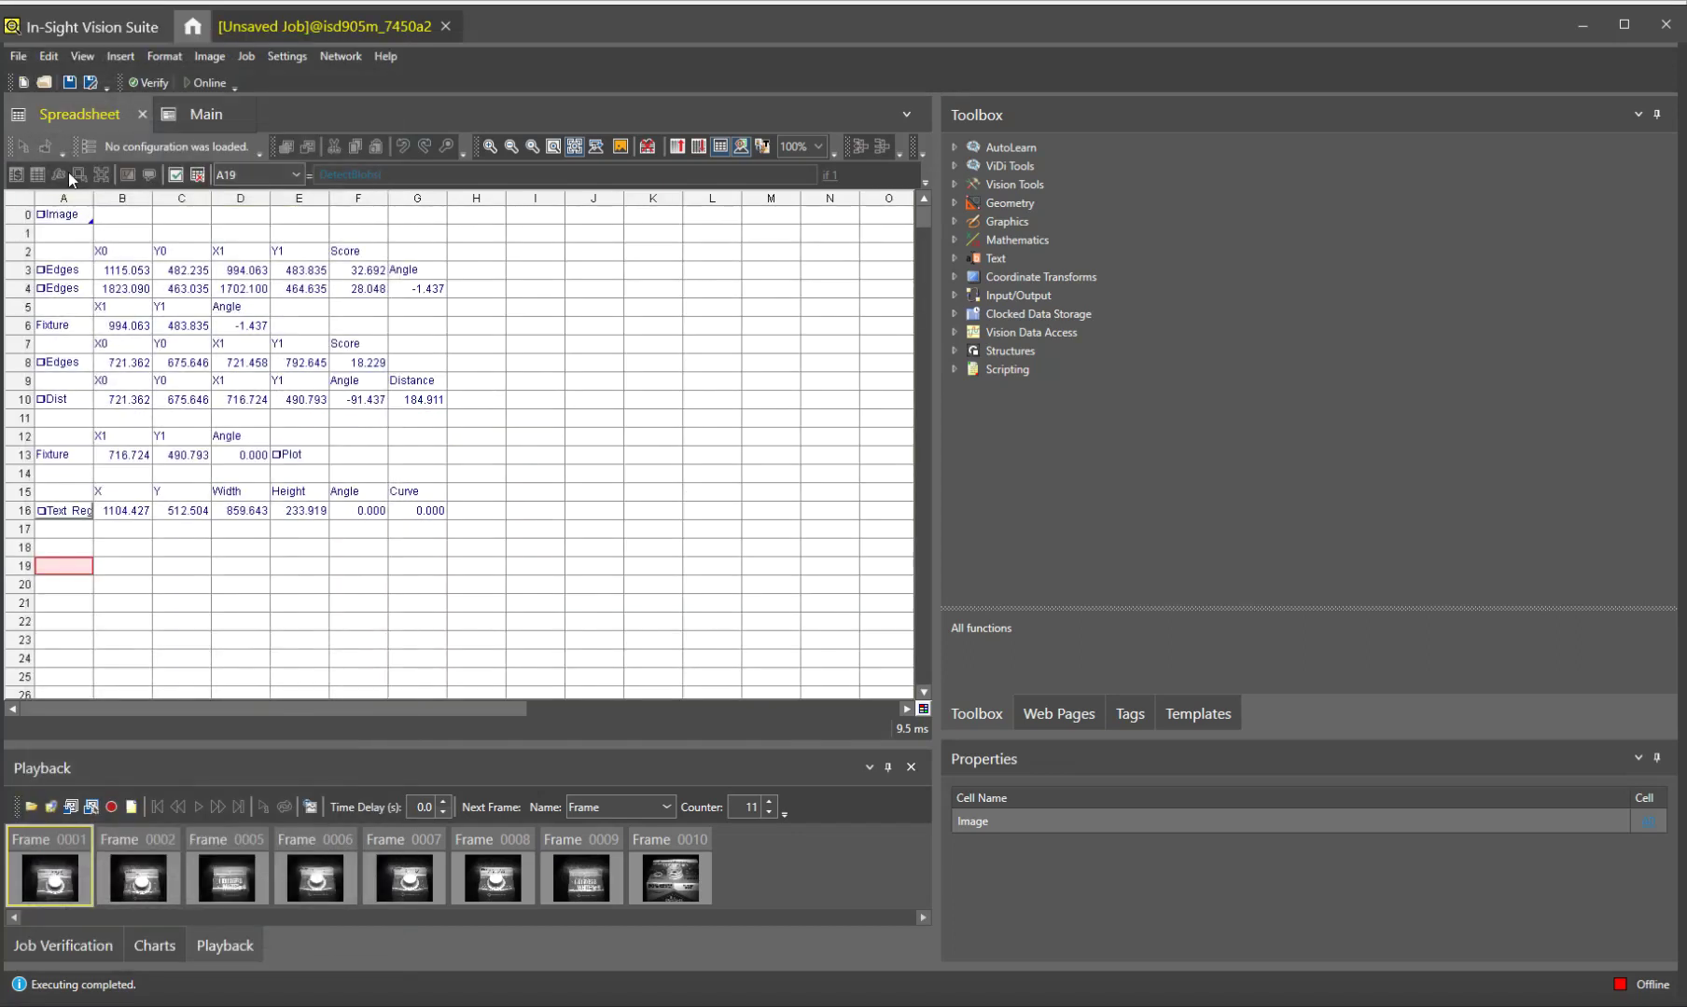
pyautogui.click(56, 510)
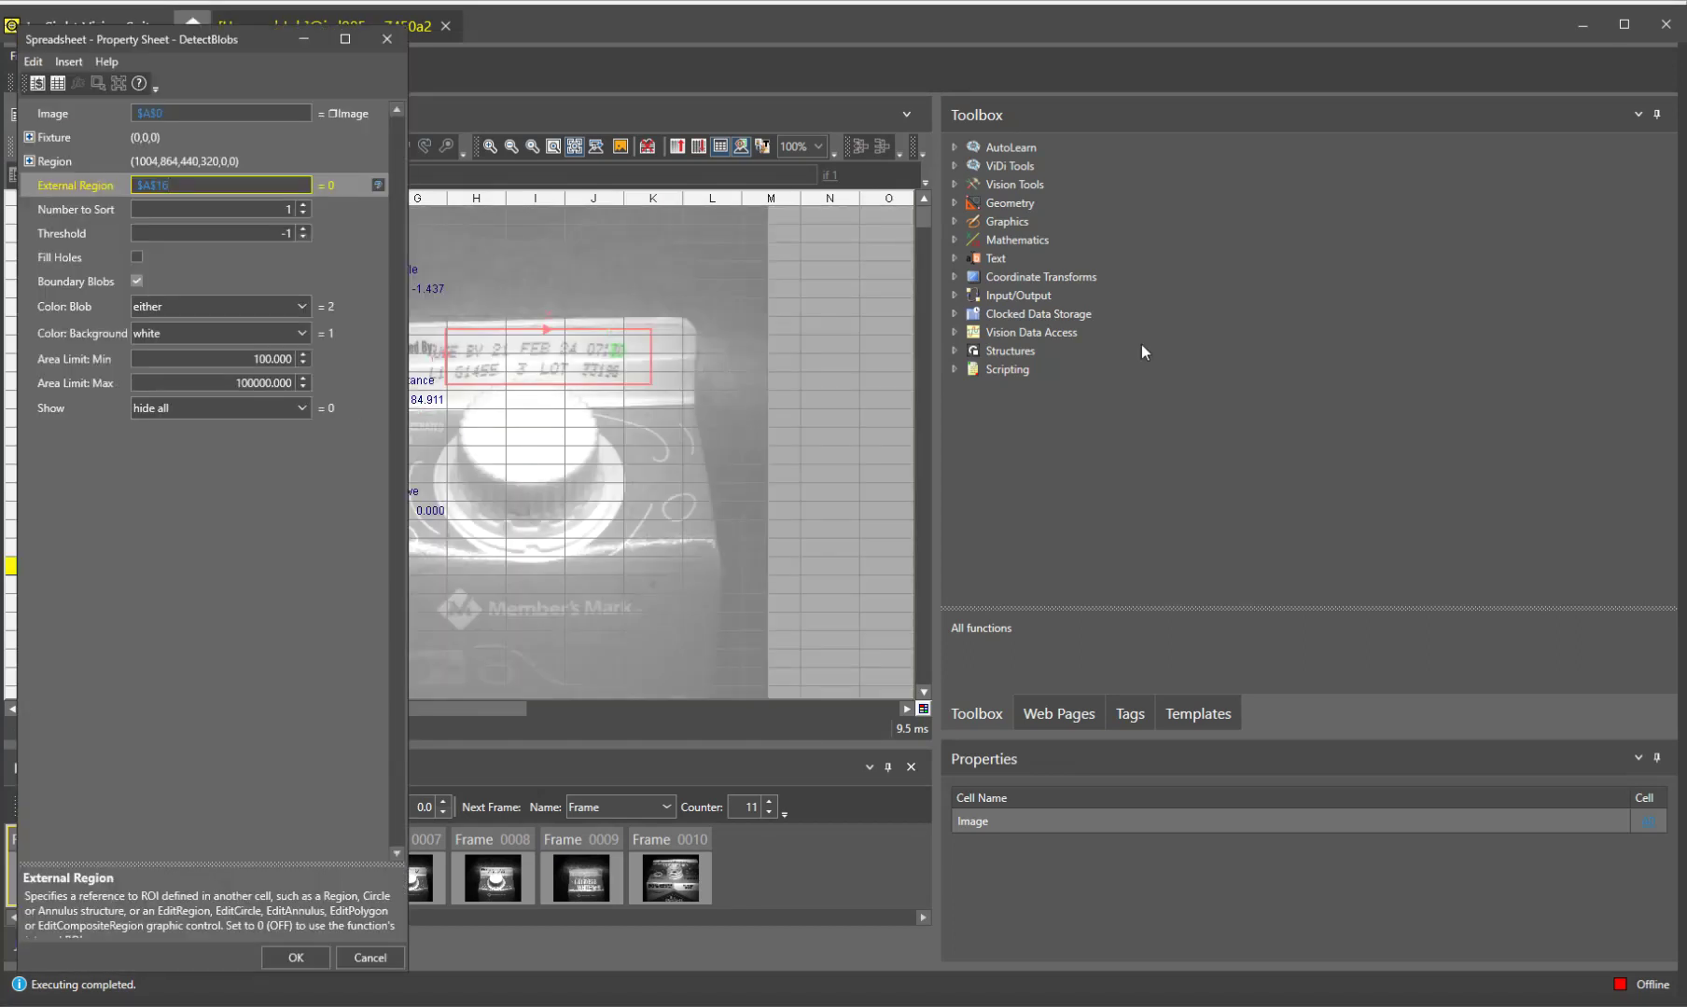
# Set DetectBlobs to find black blobs on a white background
pyautogui.click(215, 313)
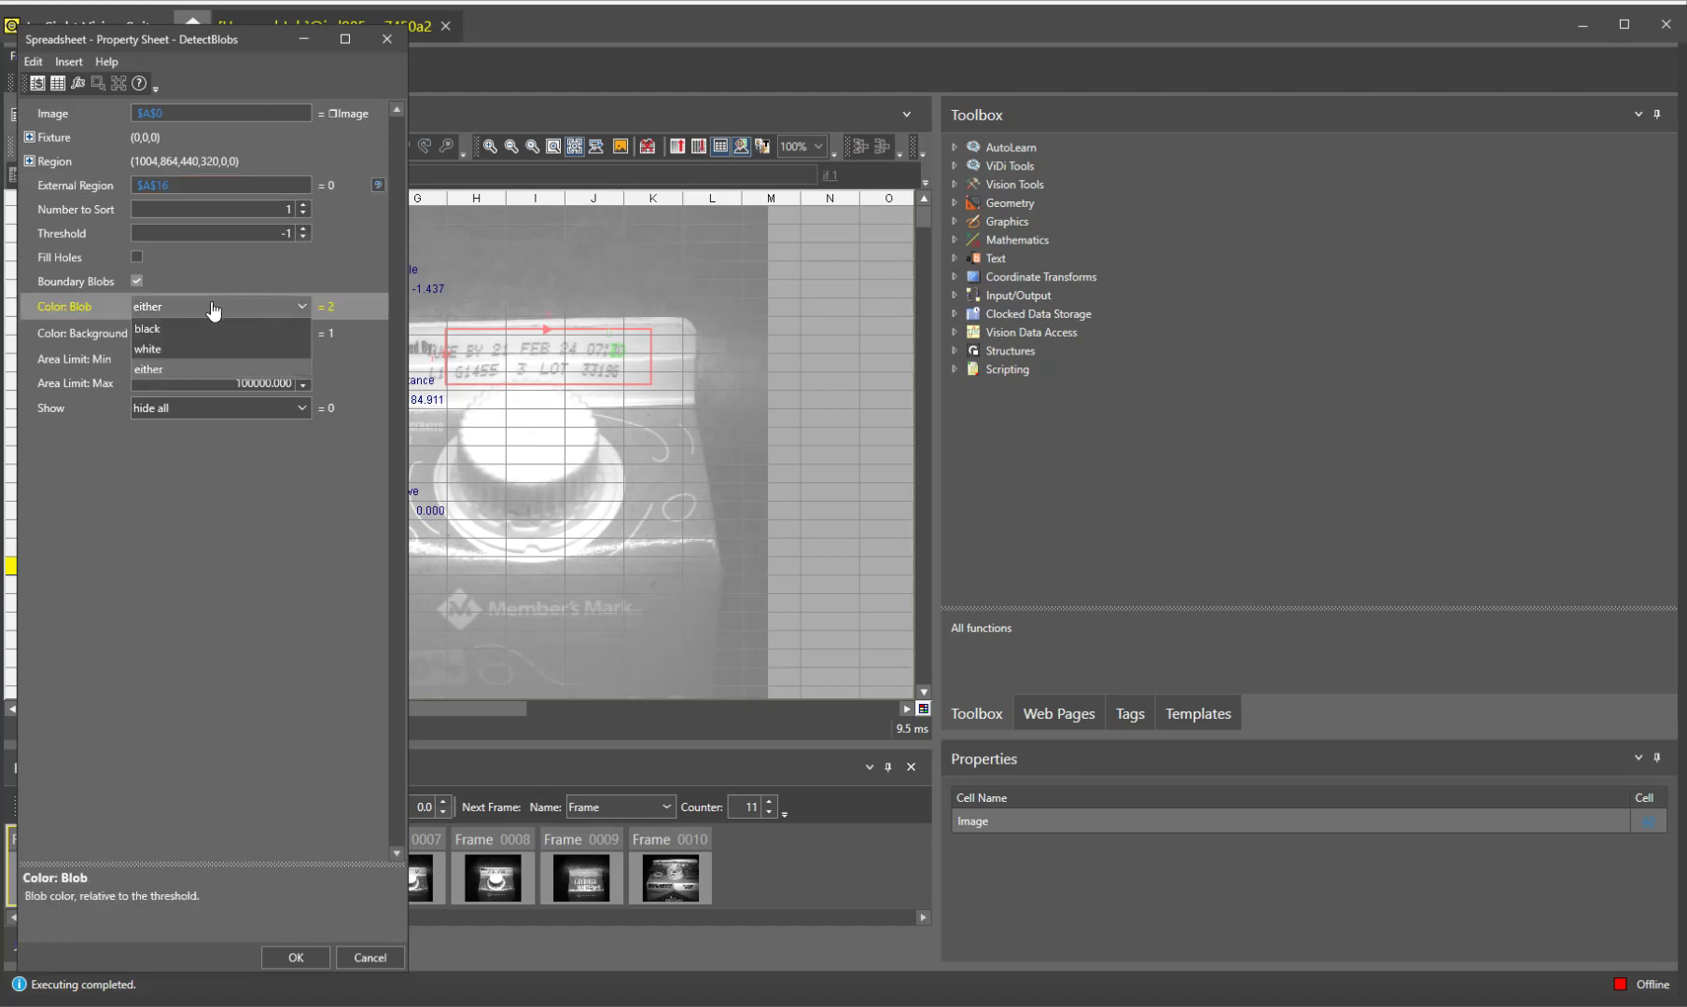
pyautogui.click(155, 331)
pyautogui.click(175, 334)
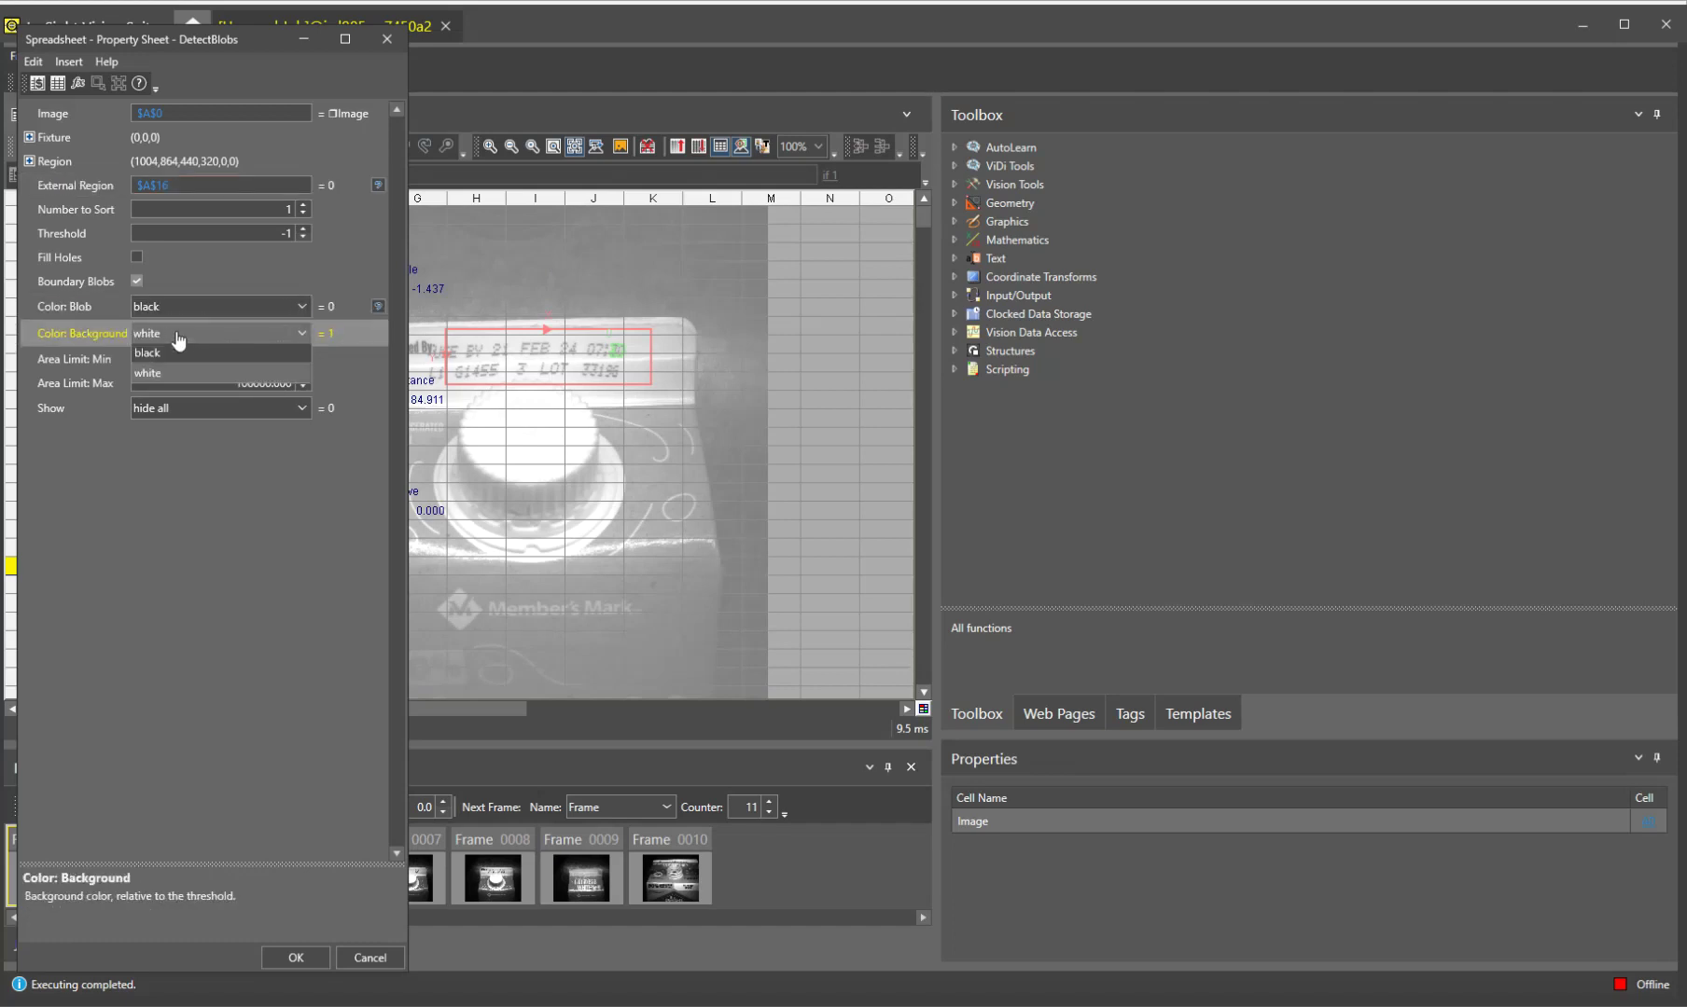
pyautogui.click(173, 375)
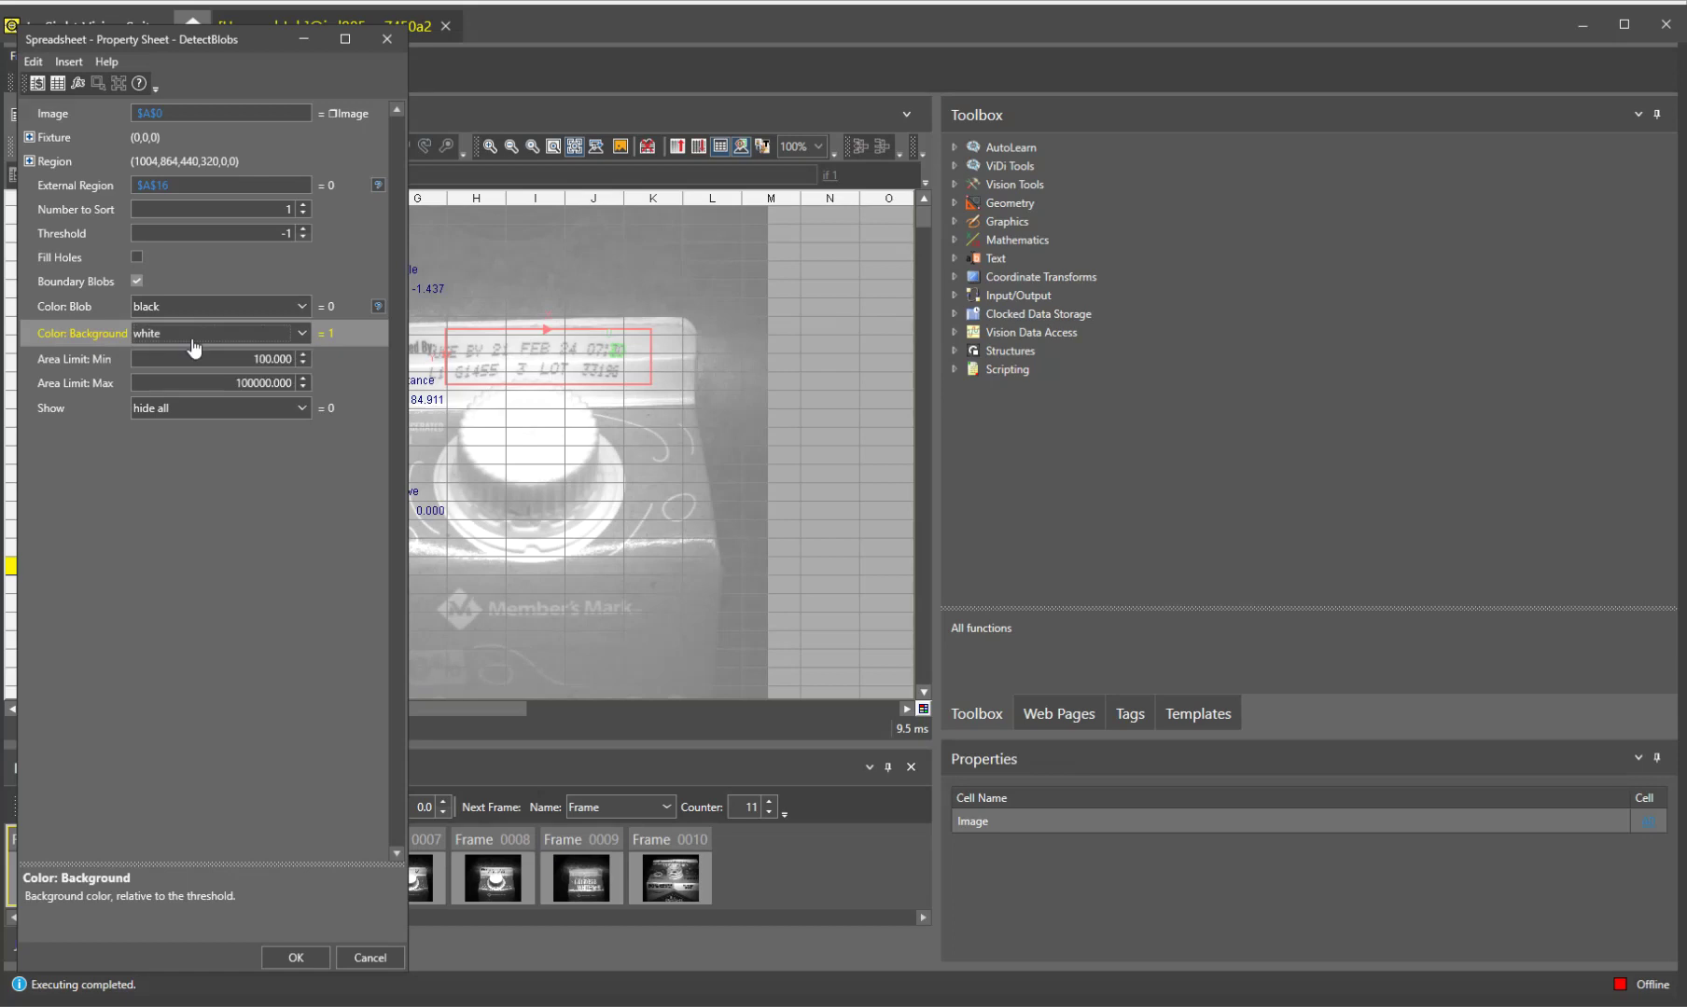
# Set the number of blobs to sort to 30, accept the DetectBlobs settings and display the blob result rows
pyautogui.click(275, 209)
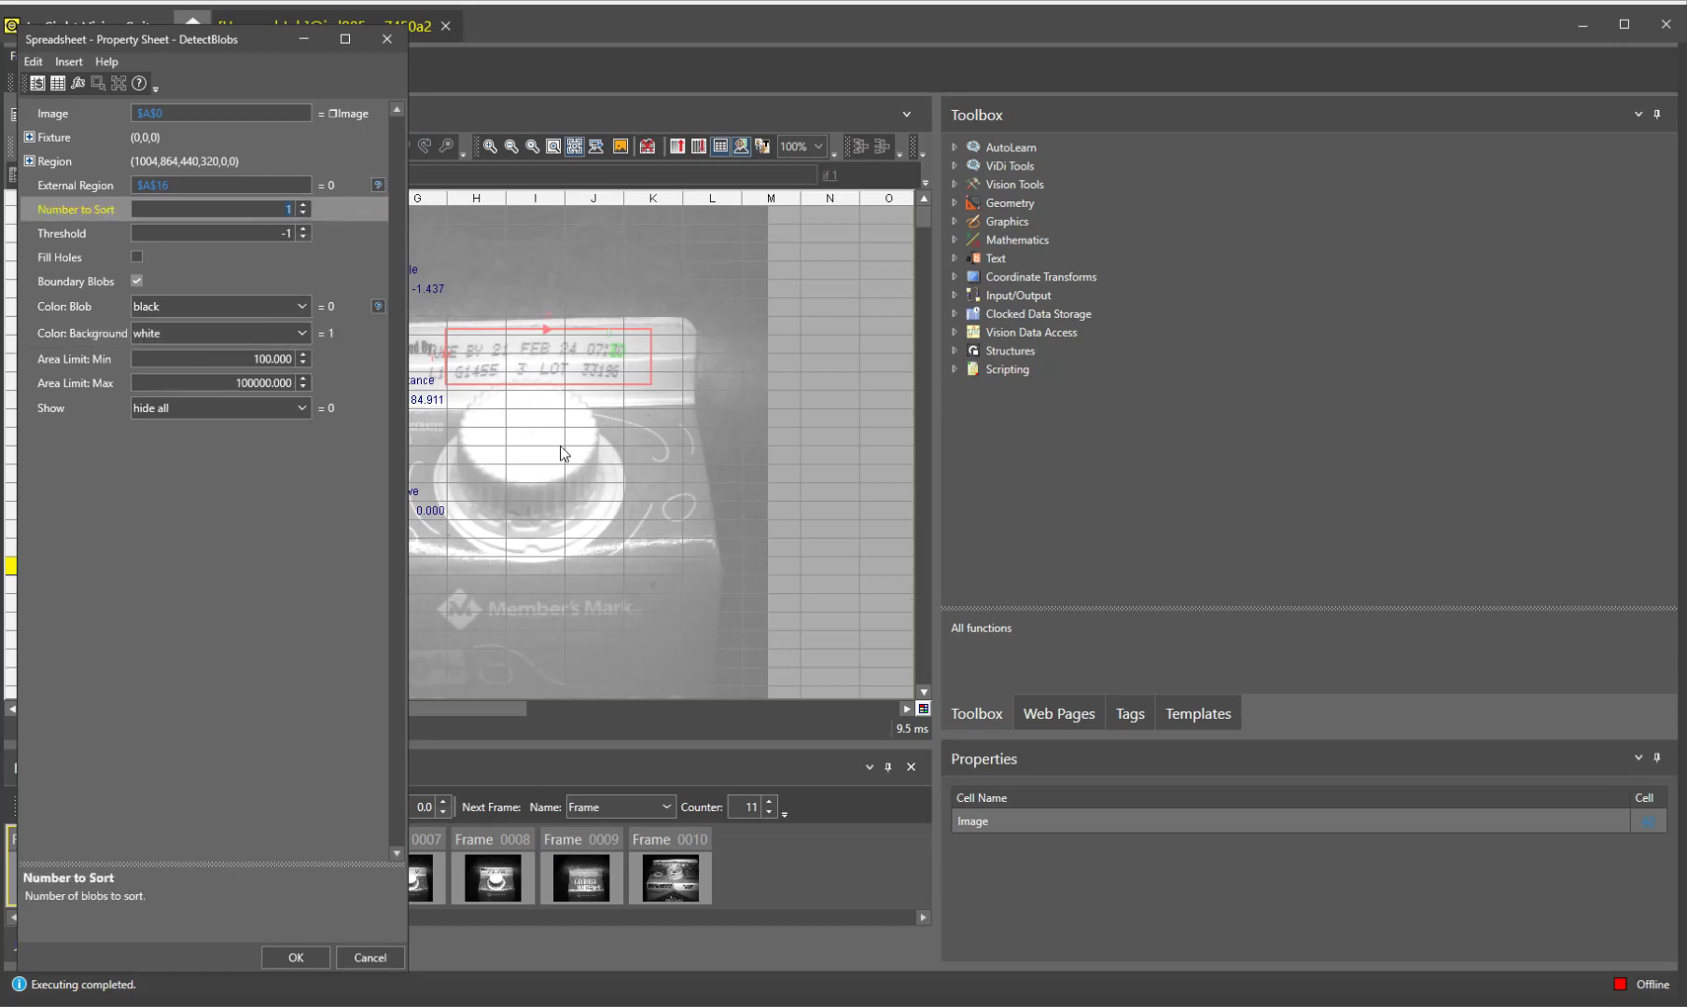
pyautogui.write('30')
pyautogui.click(241, 232)
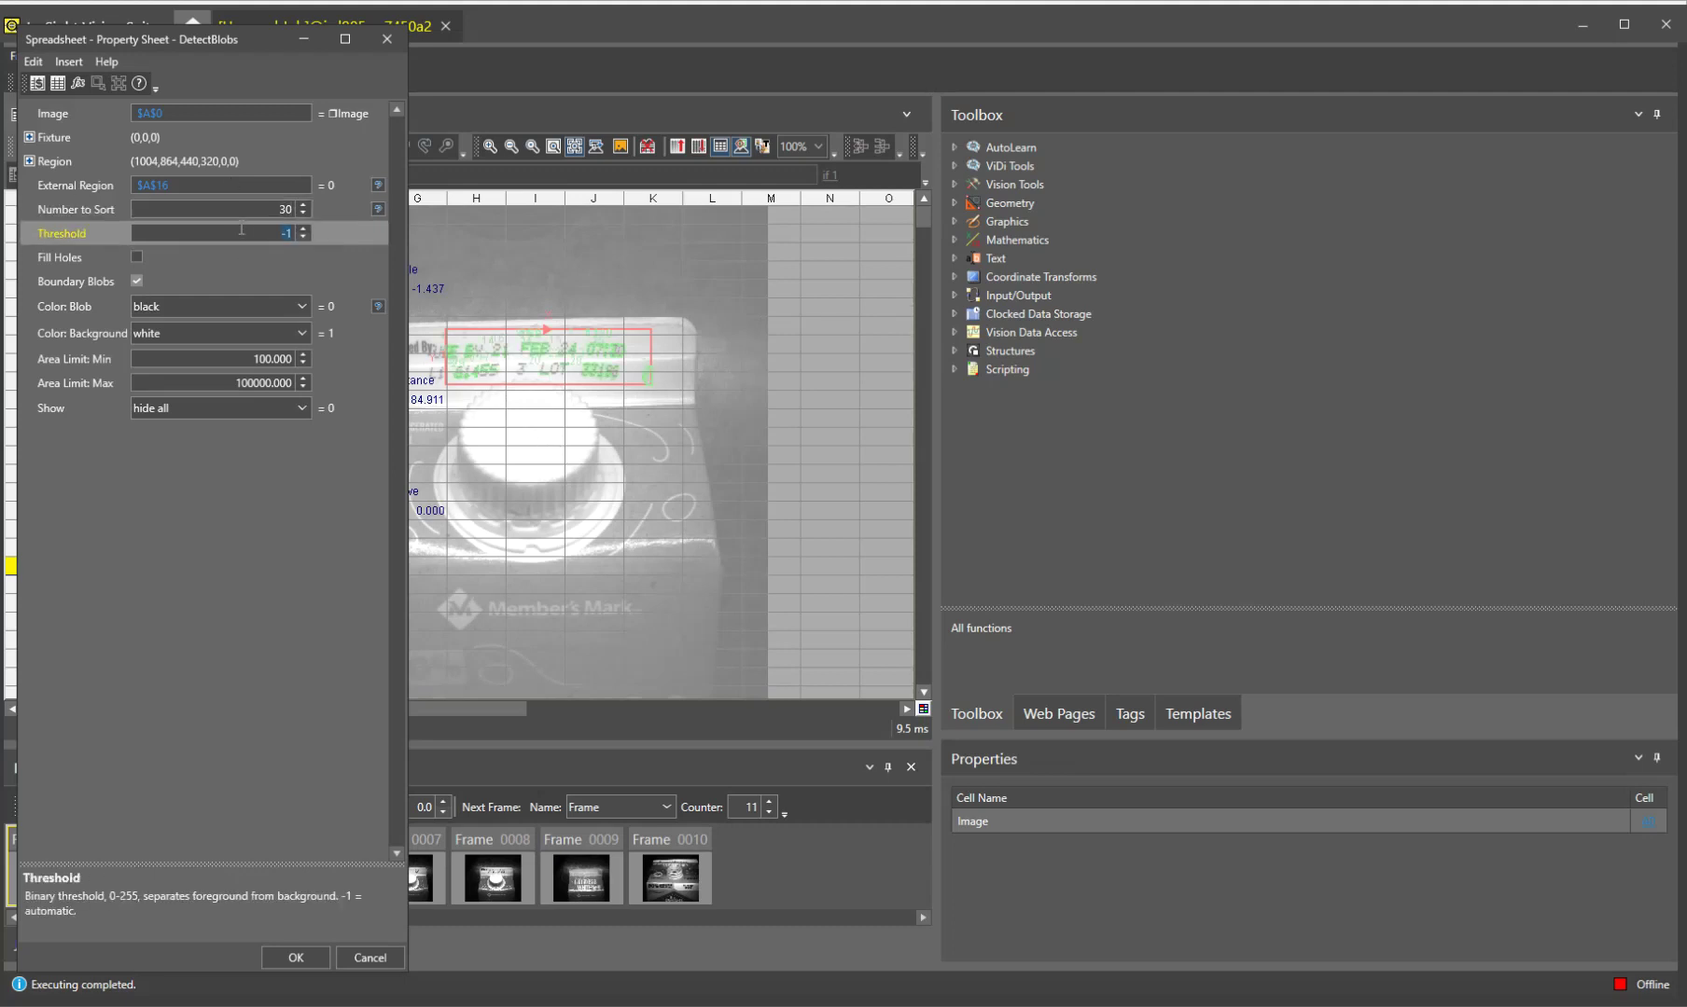
pyautogui.click(698, 146)
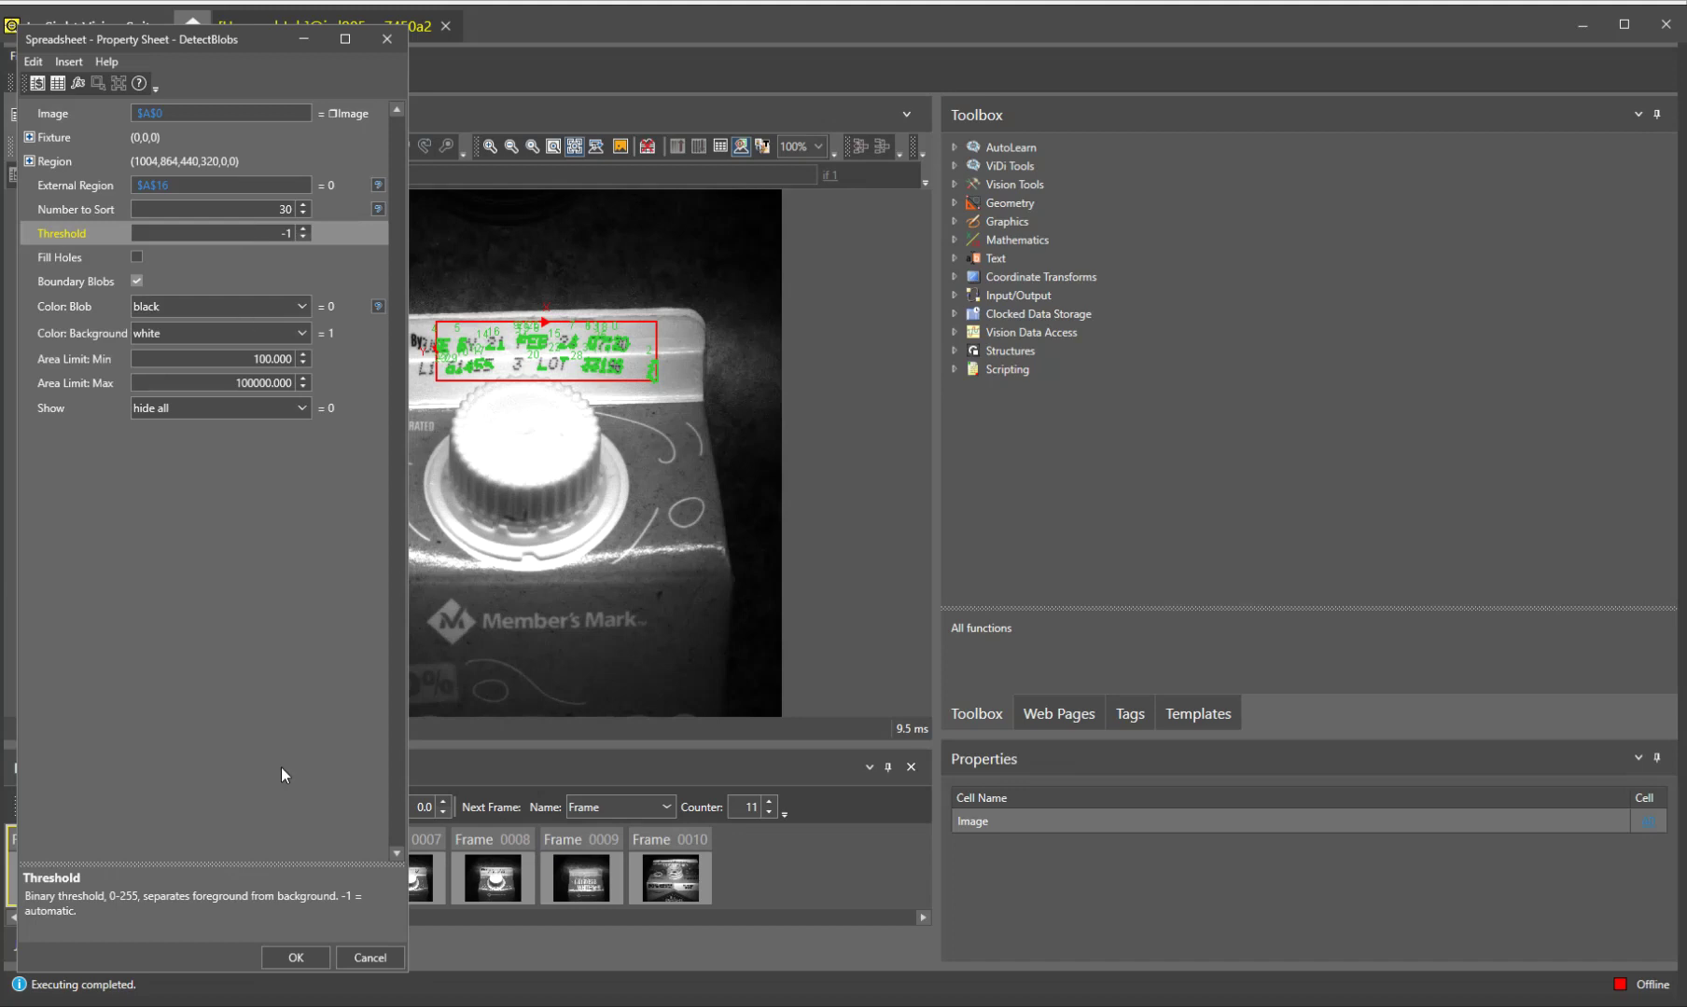
pyautogui.click(291, 957)
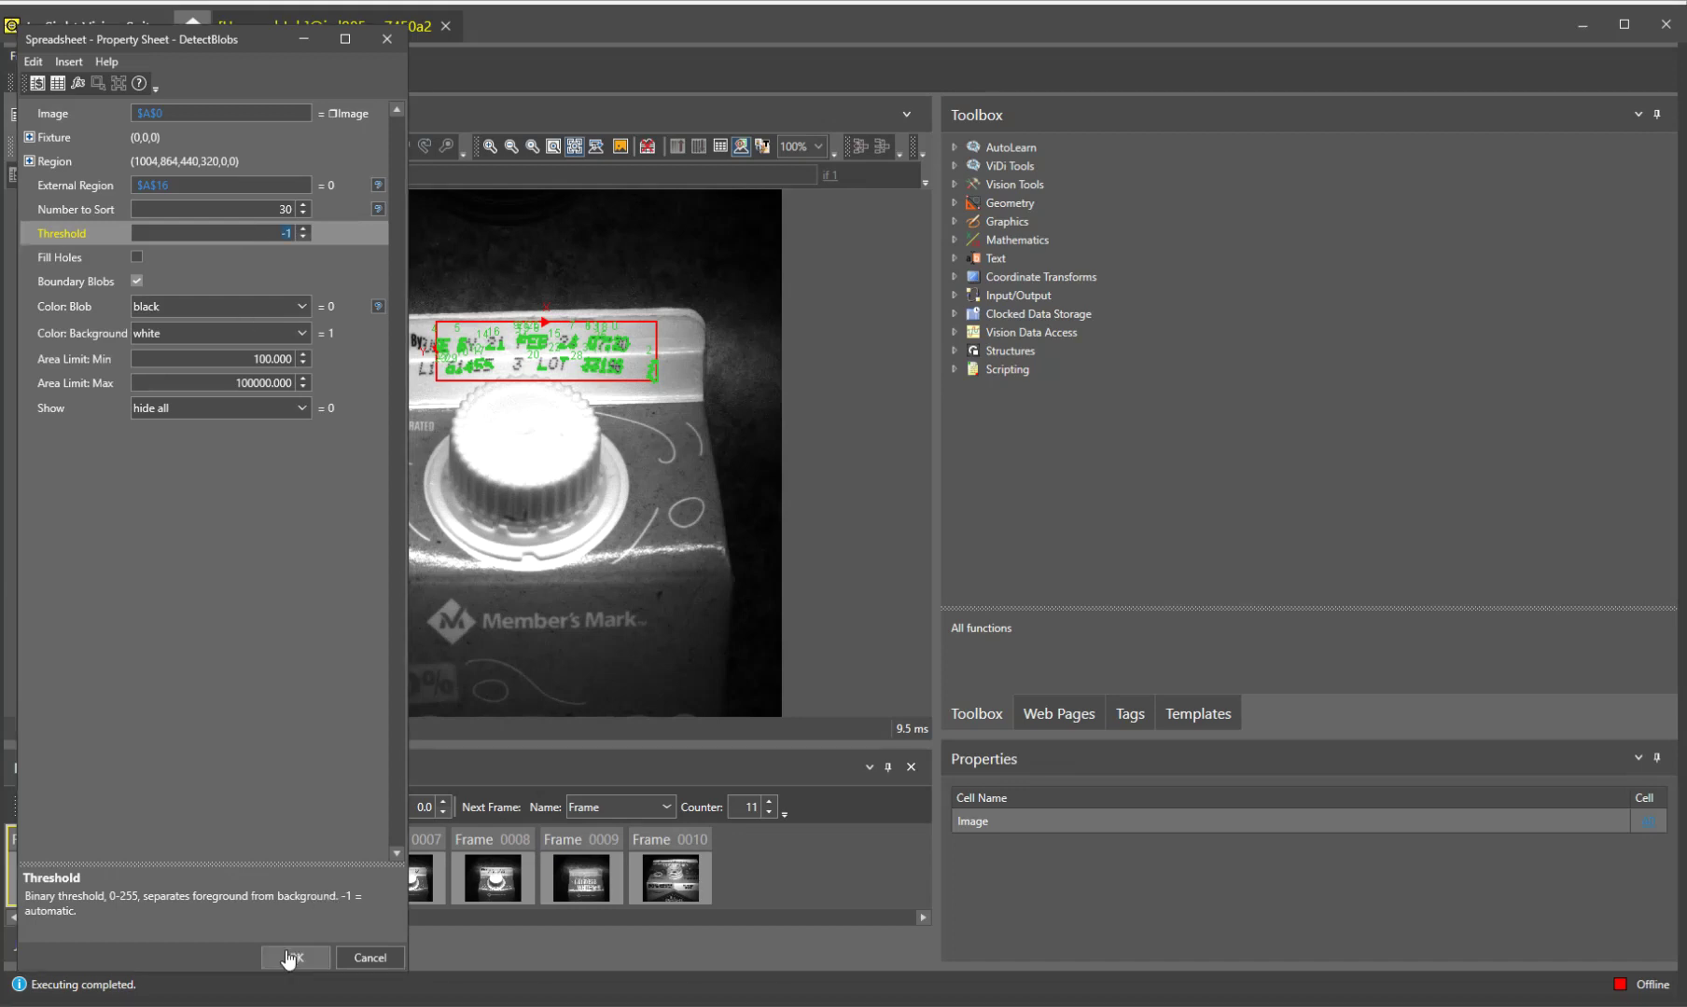
pyautogui.click(721, 147)
pyautogui.scroll(-3, 64, 580)
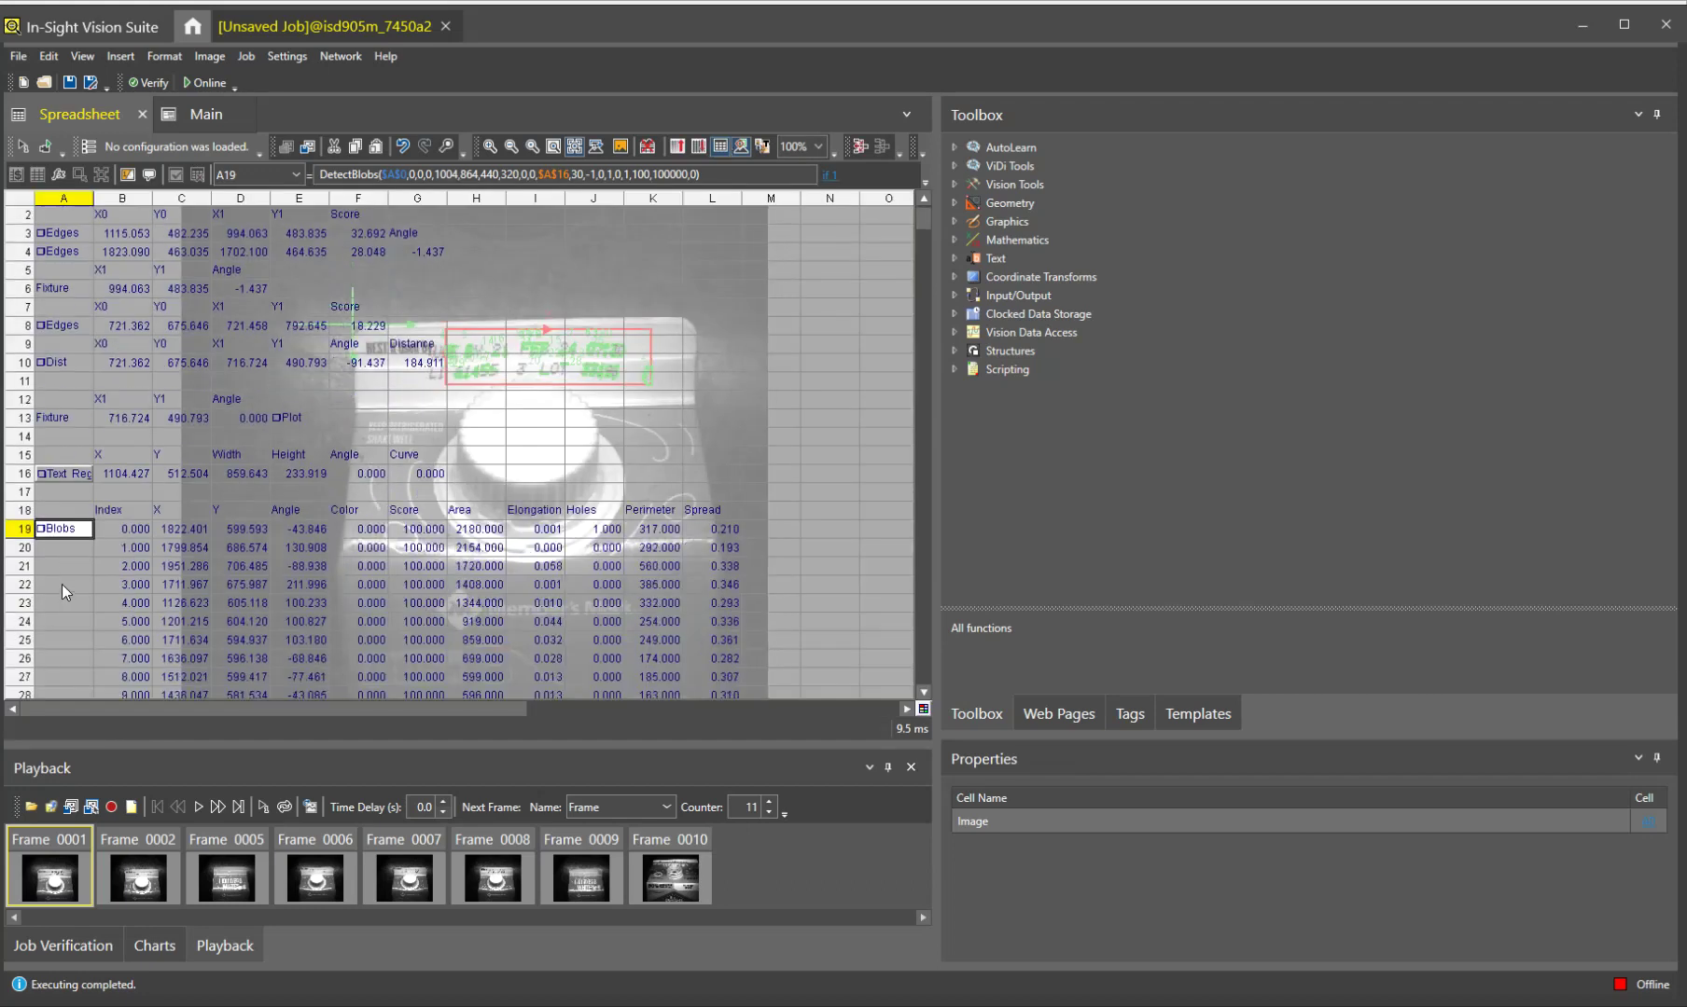
# Label cell A30 "# Found" and enter GetNFound(A19) in B30 to count the detected blobs
pyautogui.click(74, 621)
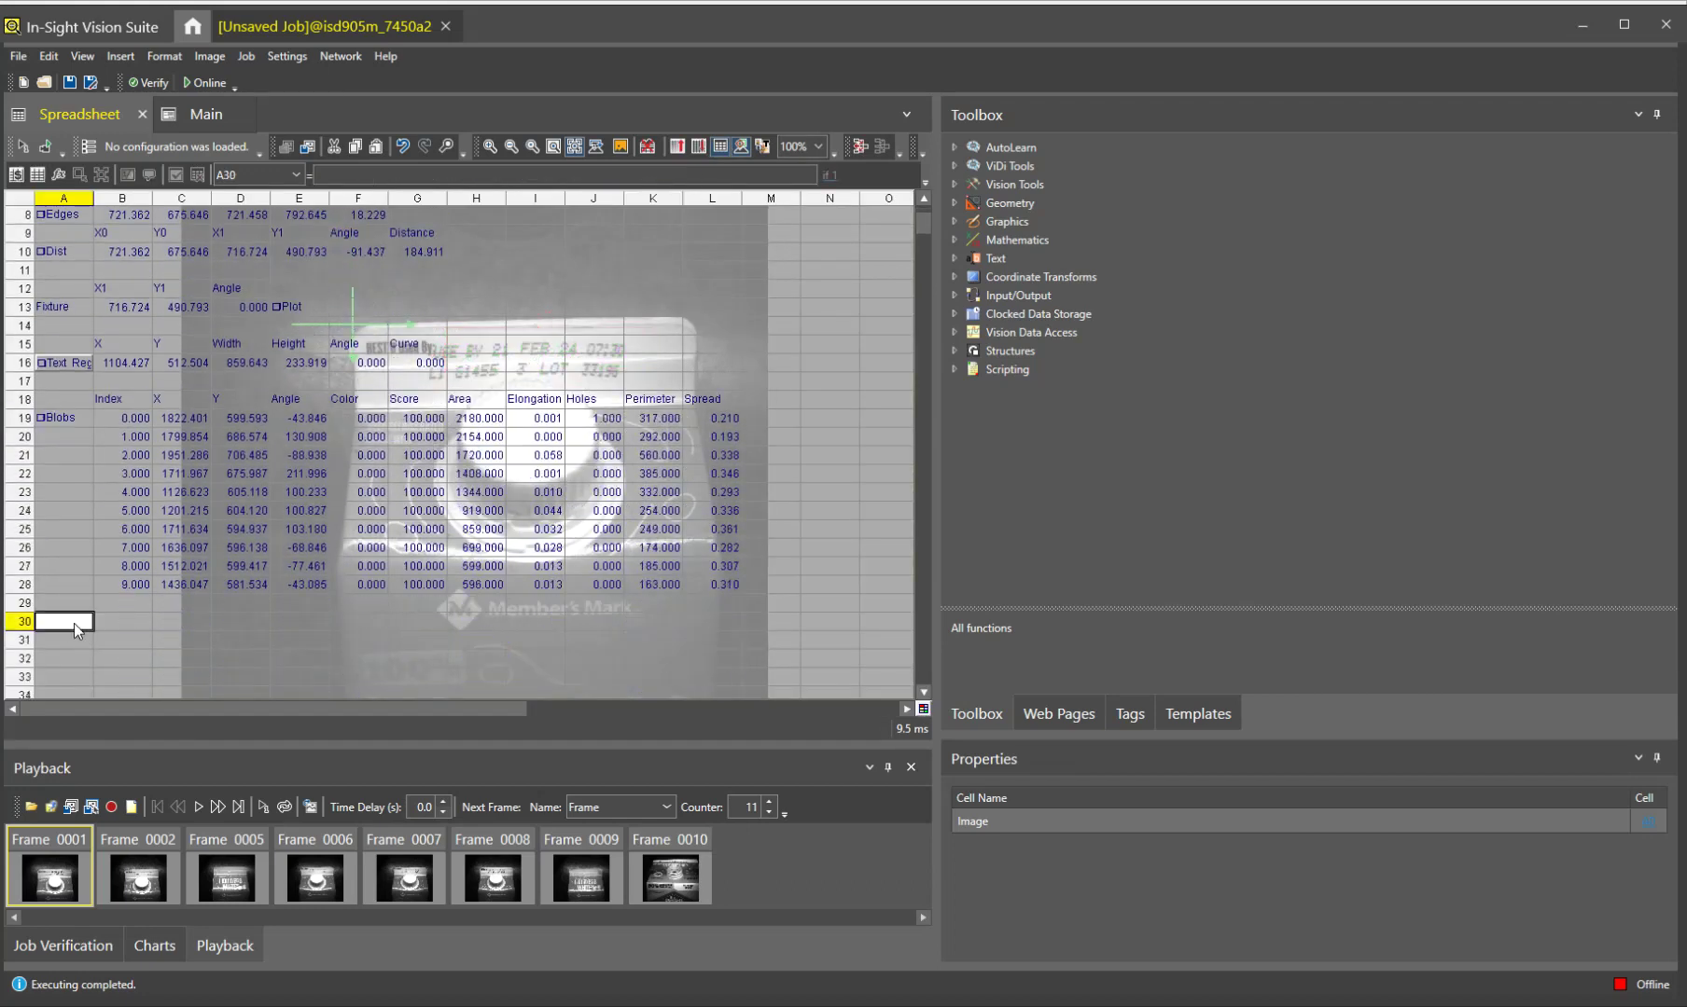
pyautogui.write("'#")
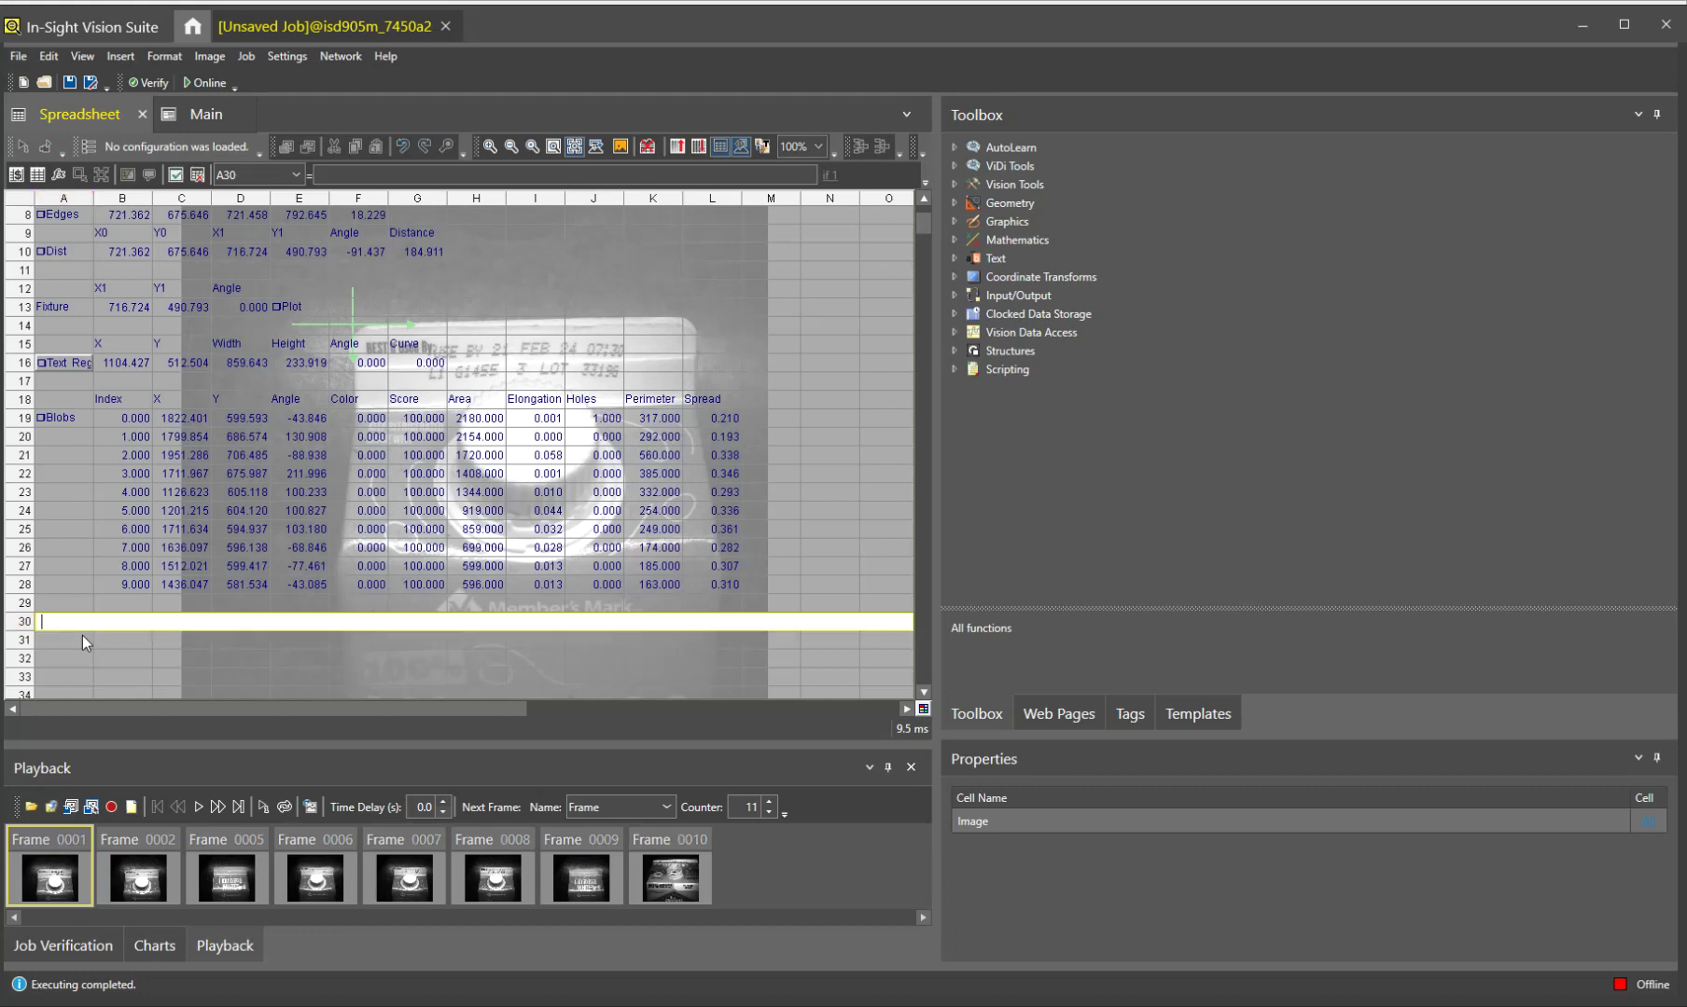
pyautogui.write(' Found')
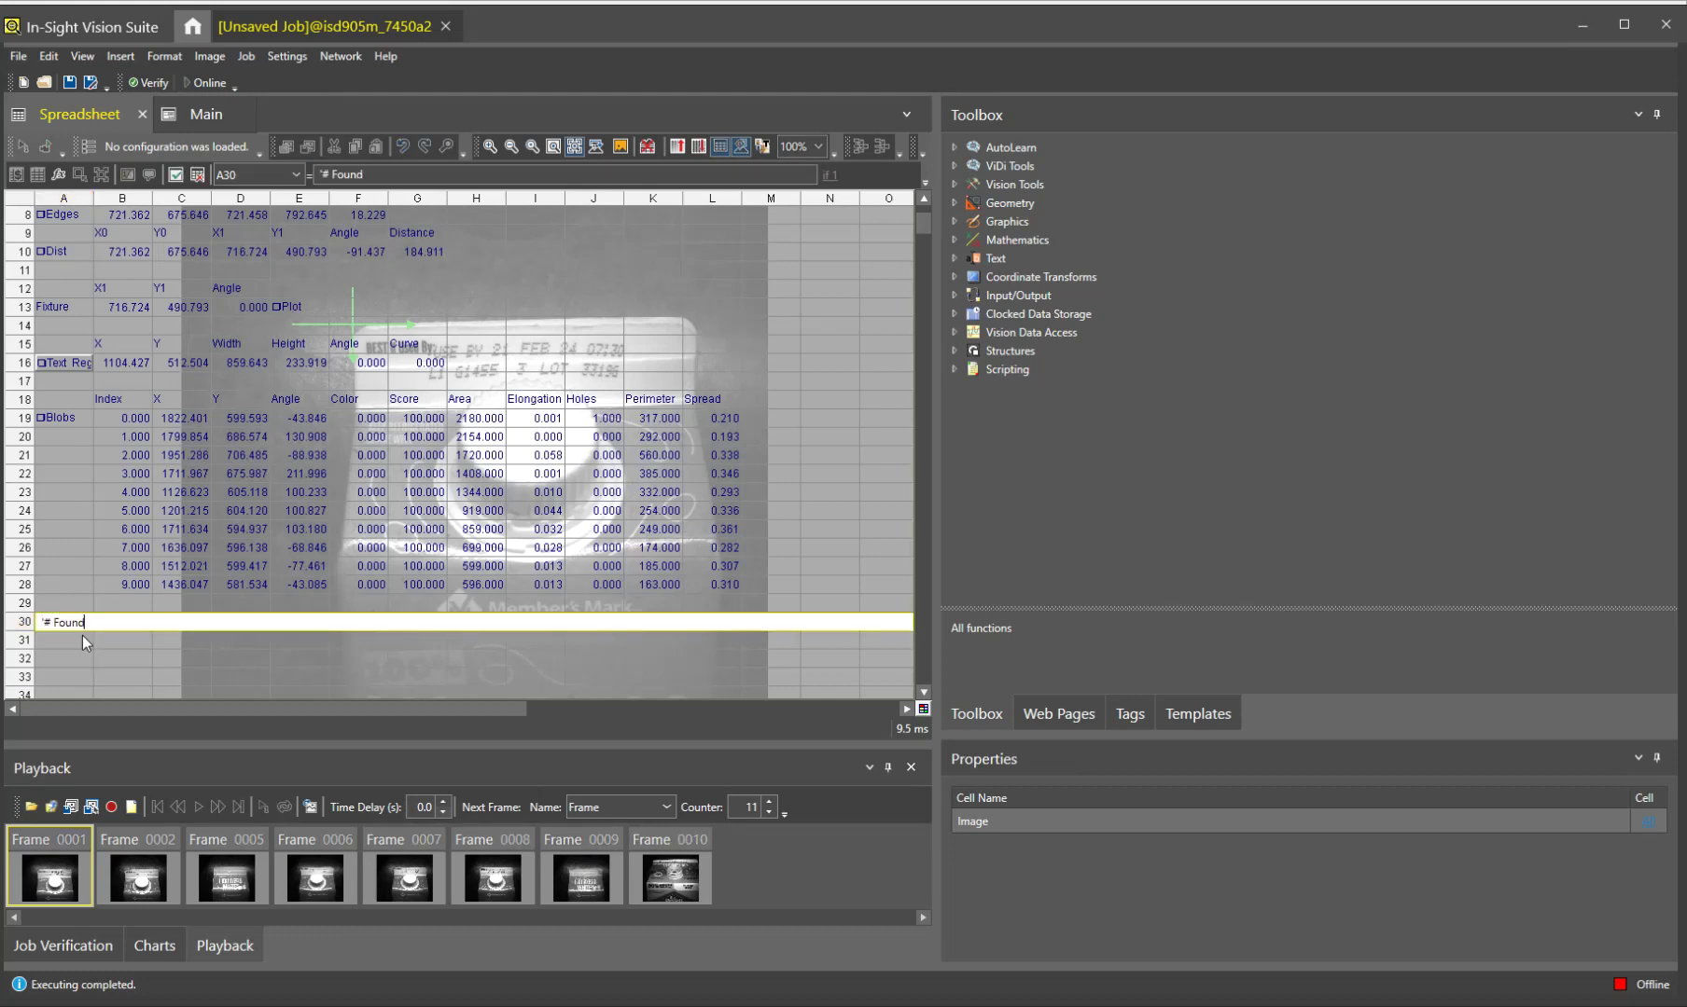
pyautogui.press('Tab')
pyautogui.write('GetNFound(')
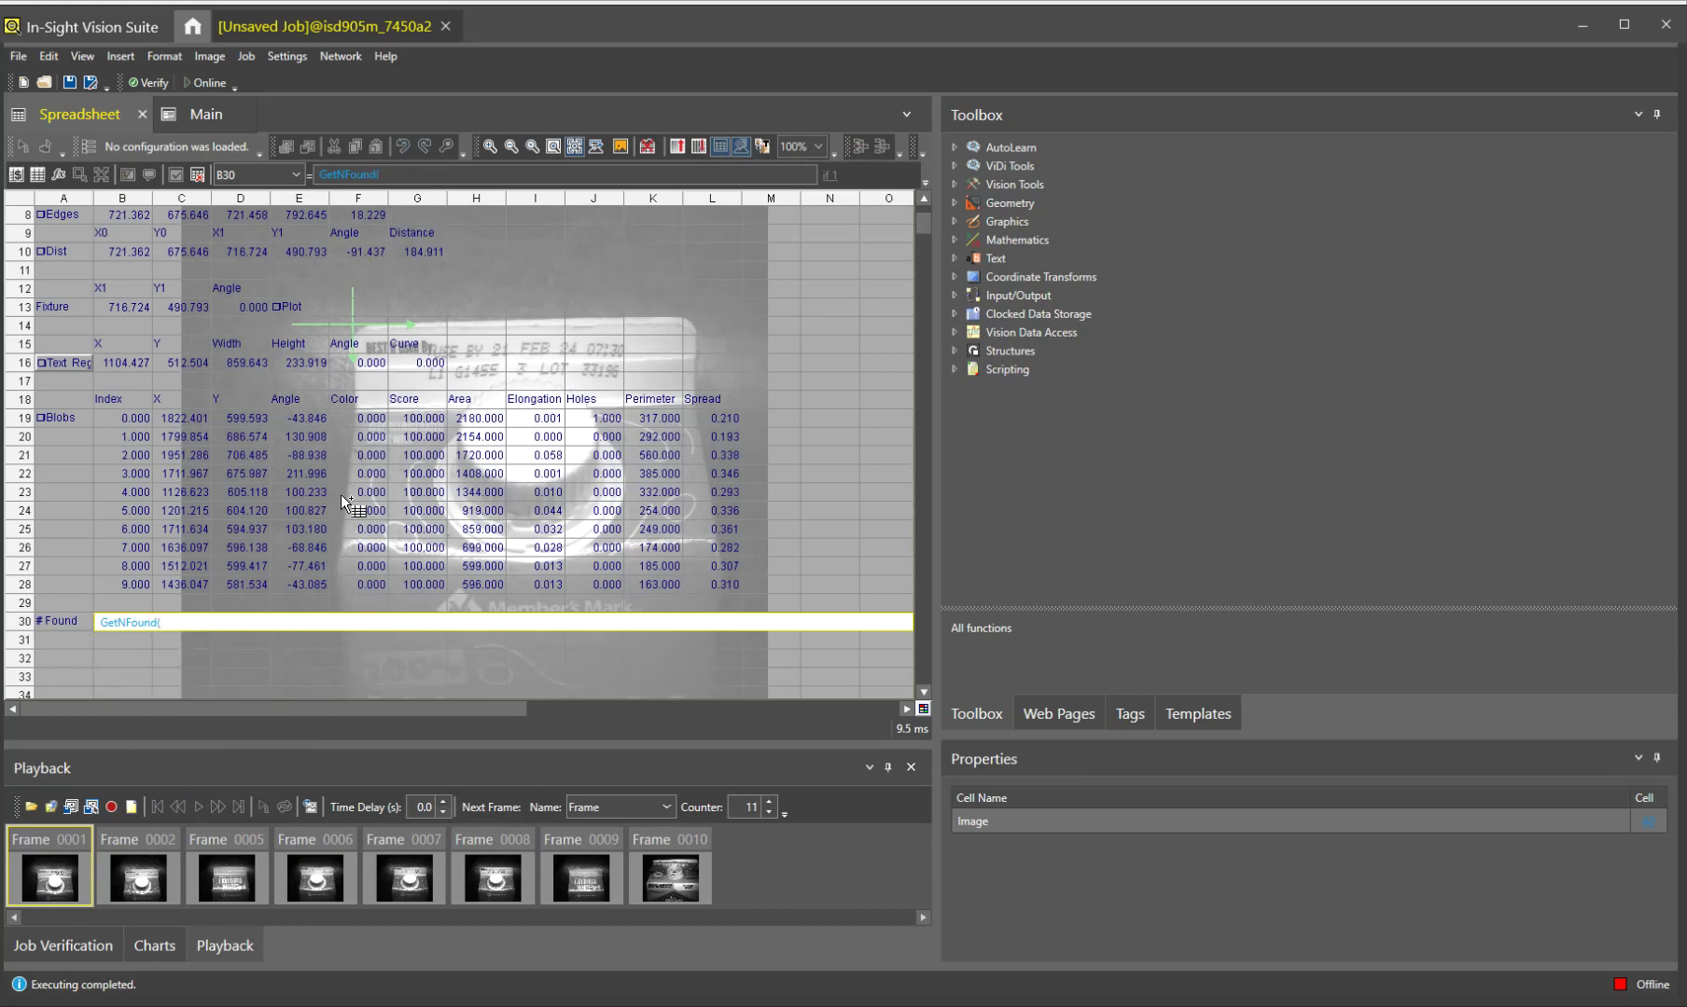
pyautogui.click(66, 418)
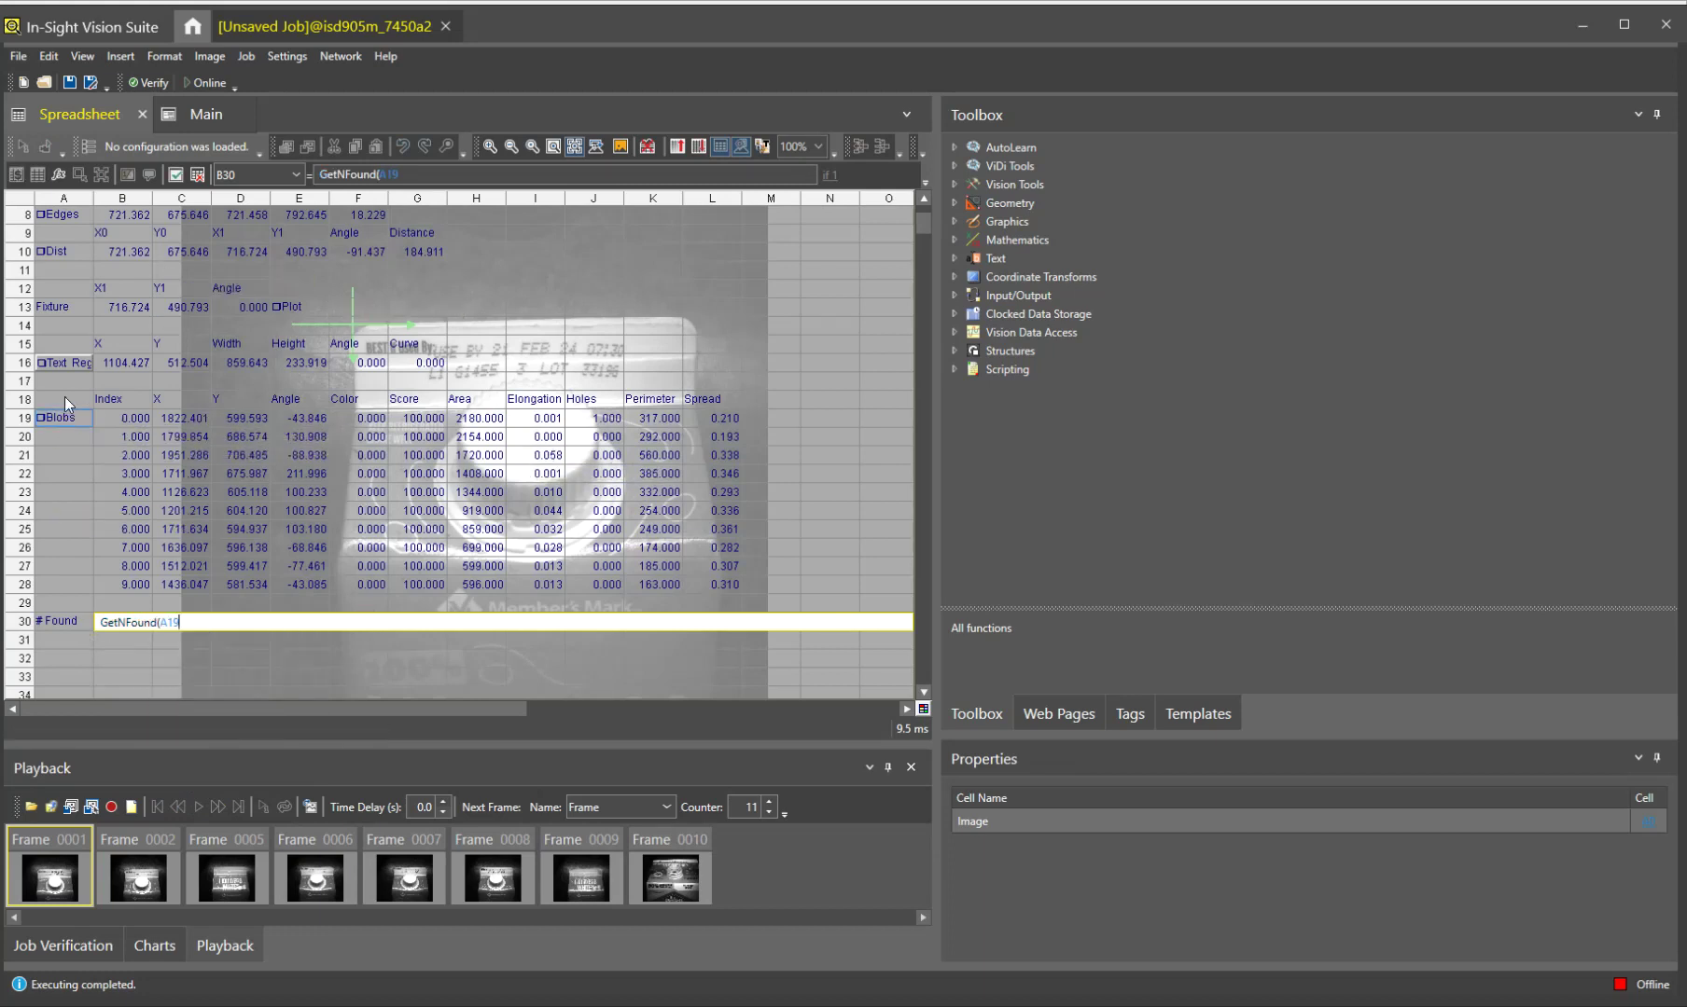
pyautogui.press('Return')
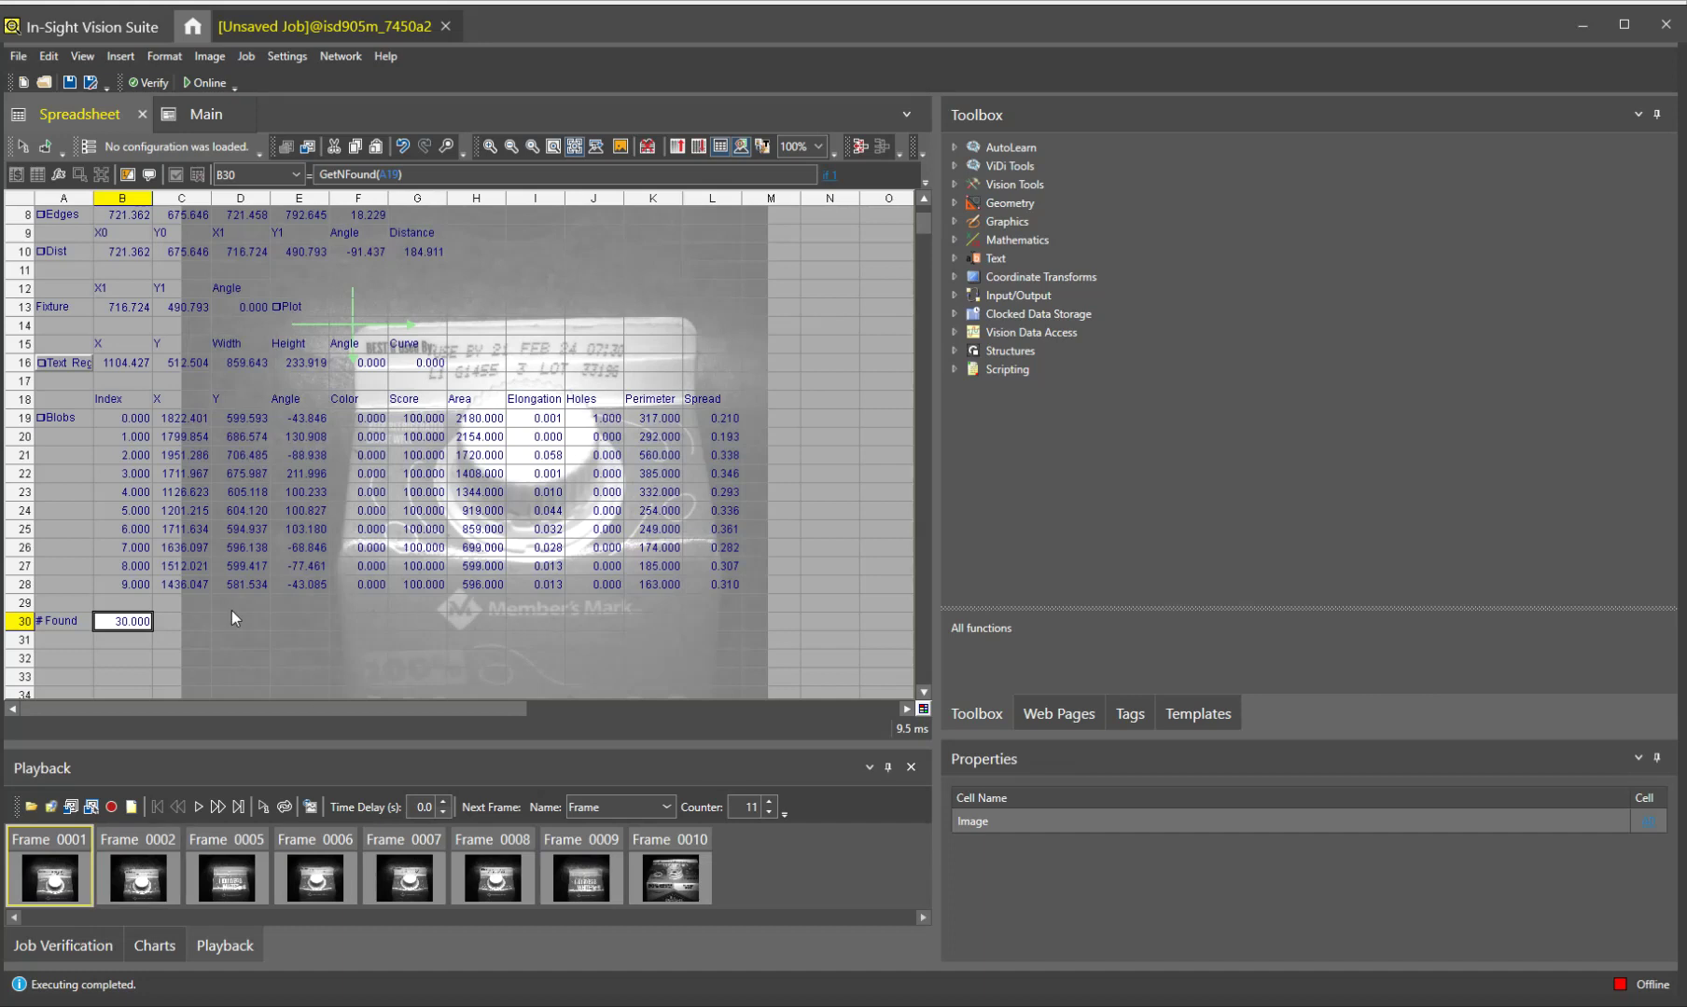
# Advance the image playback from Frame 0001 to Frame 0005 to check the blob results on other cartons
pyautogui.click(233, 639)
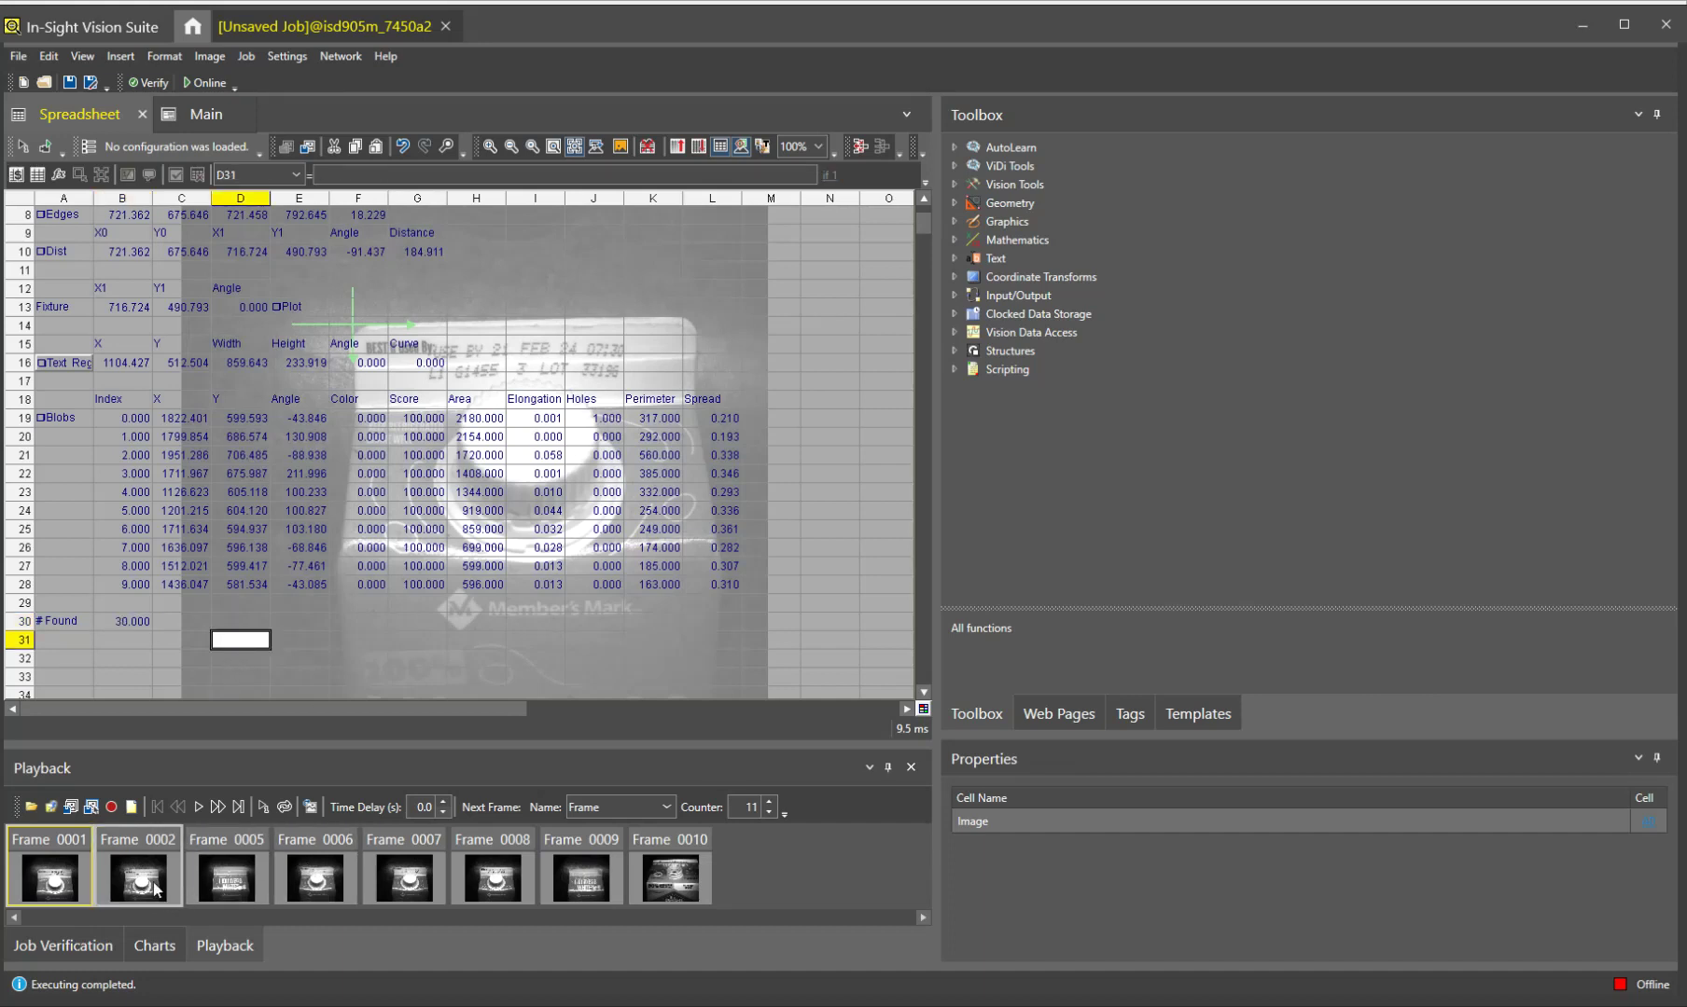
pyautogui.click(217, 806)
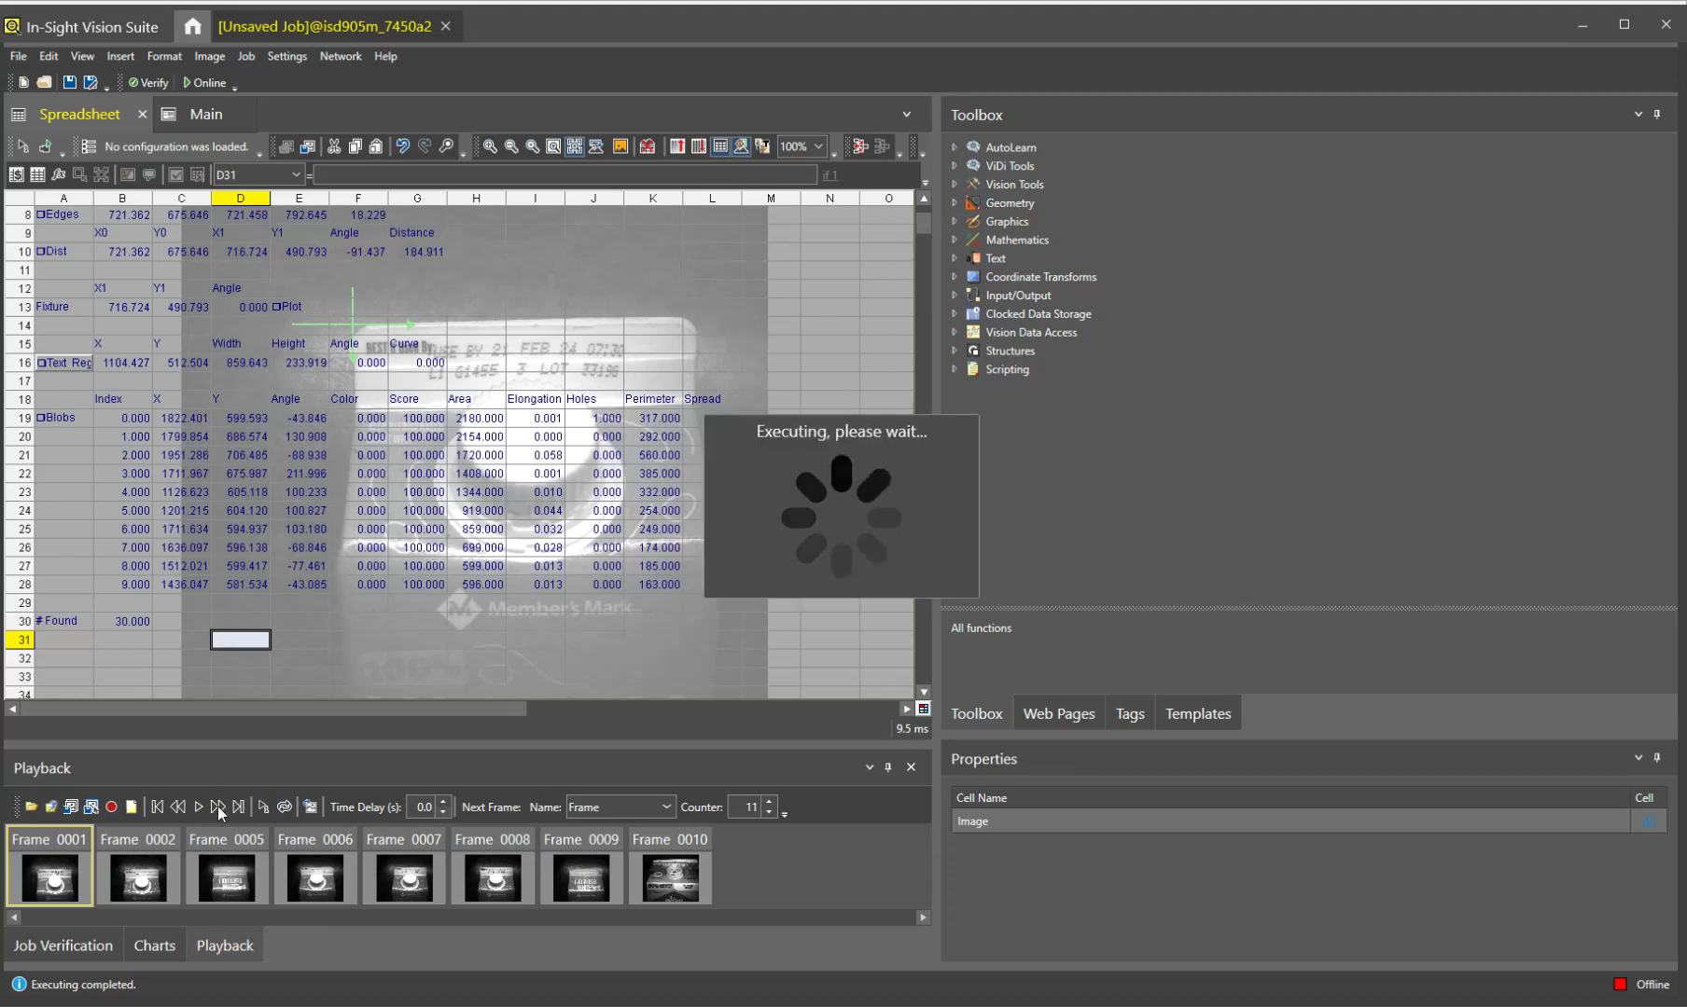
pyautogui.click(218, 806)
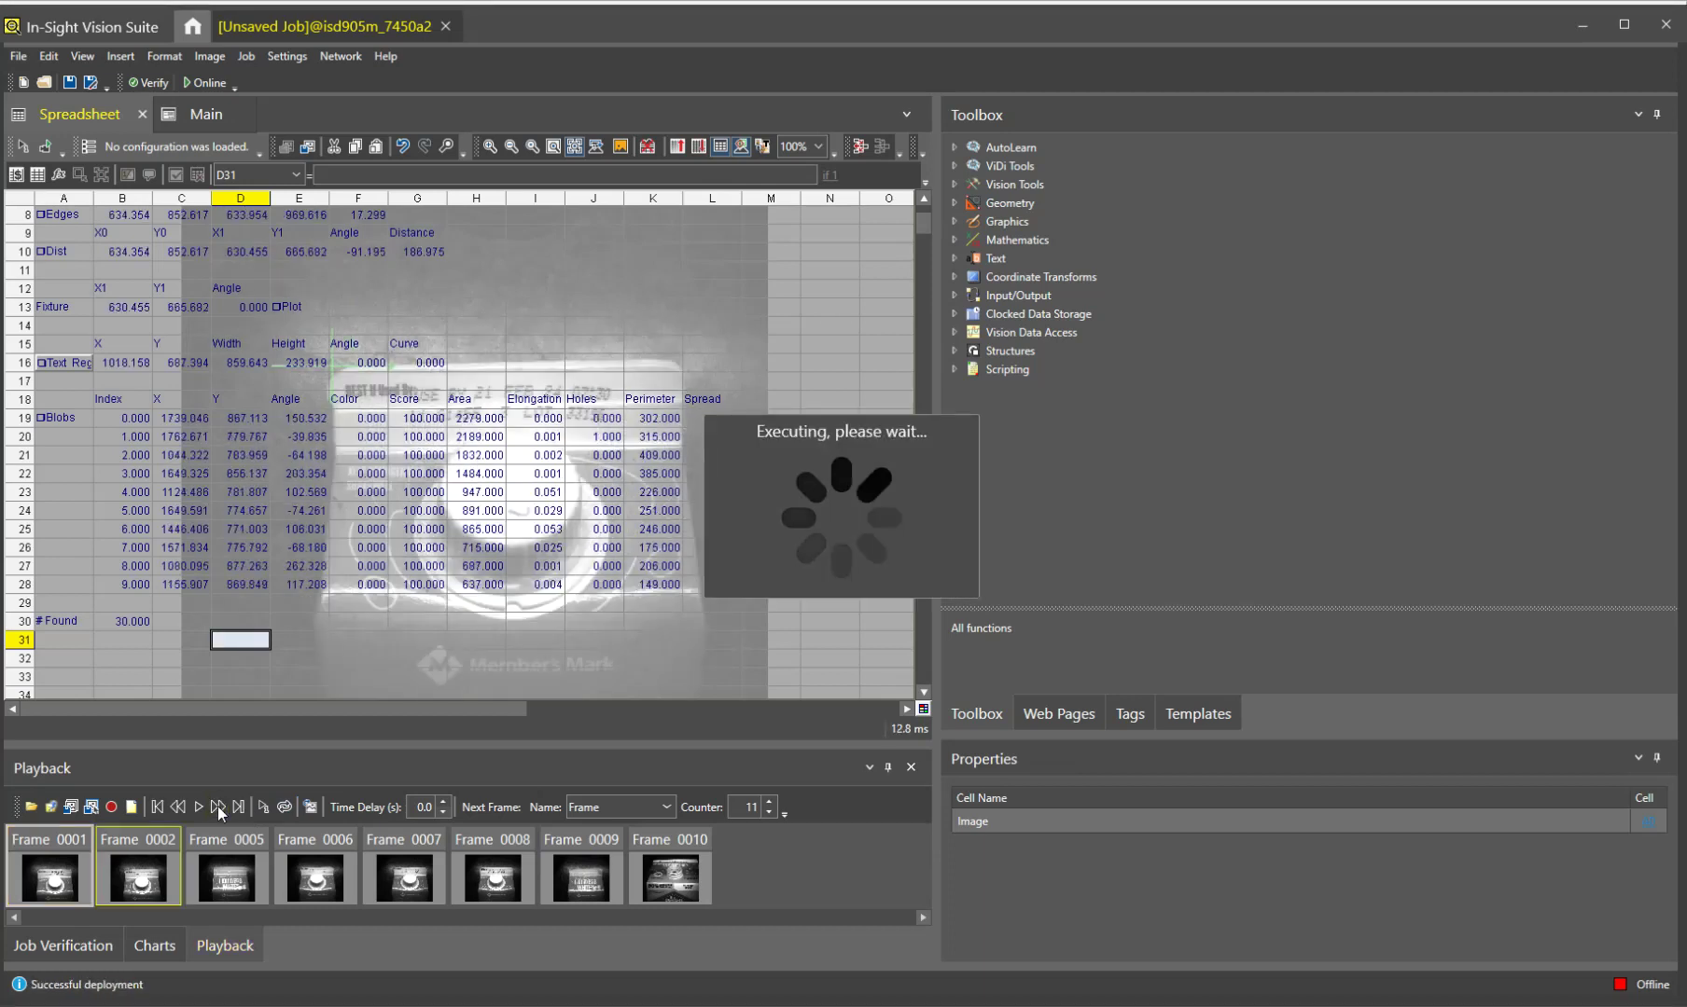
# Set DetectBlobs in A19 to show input and result graphics and accept the settings
pyautogui.doubleClick(64, 415)
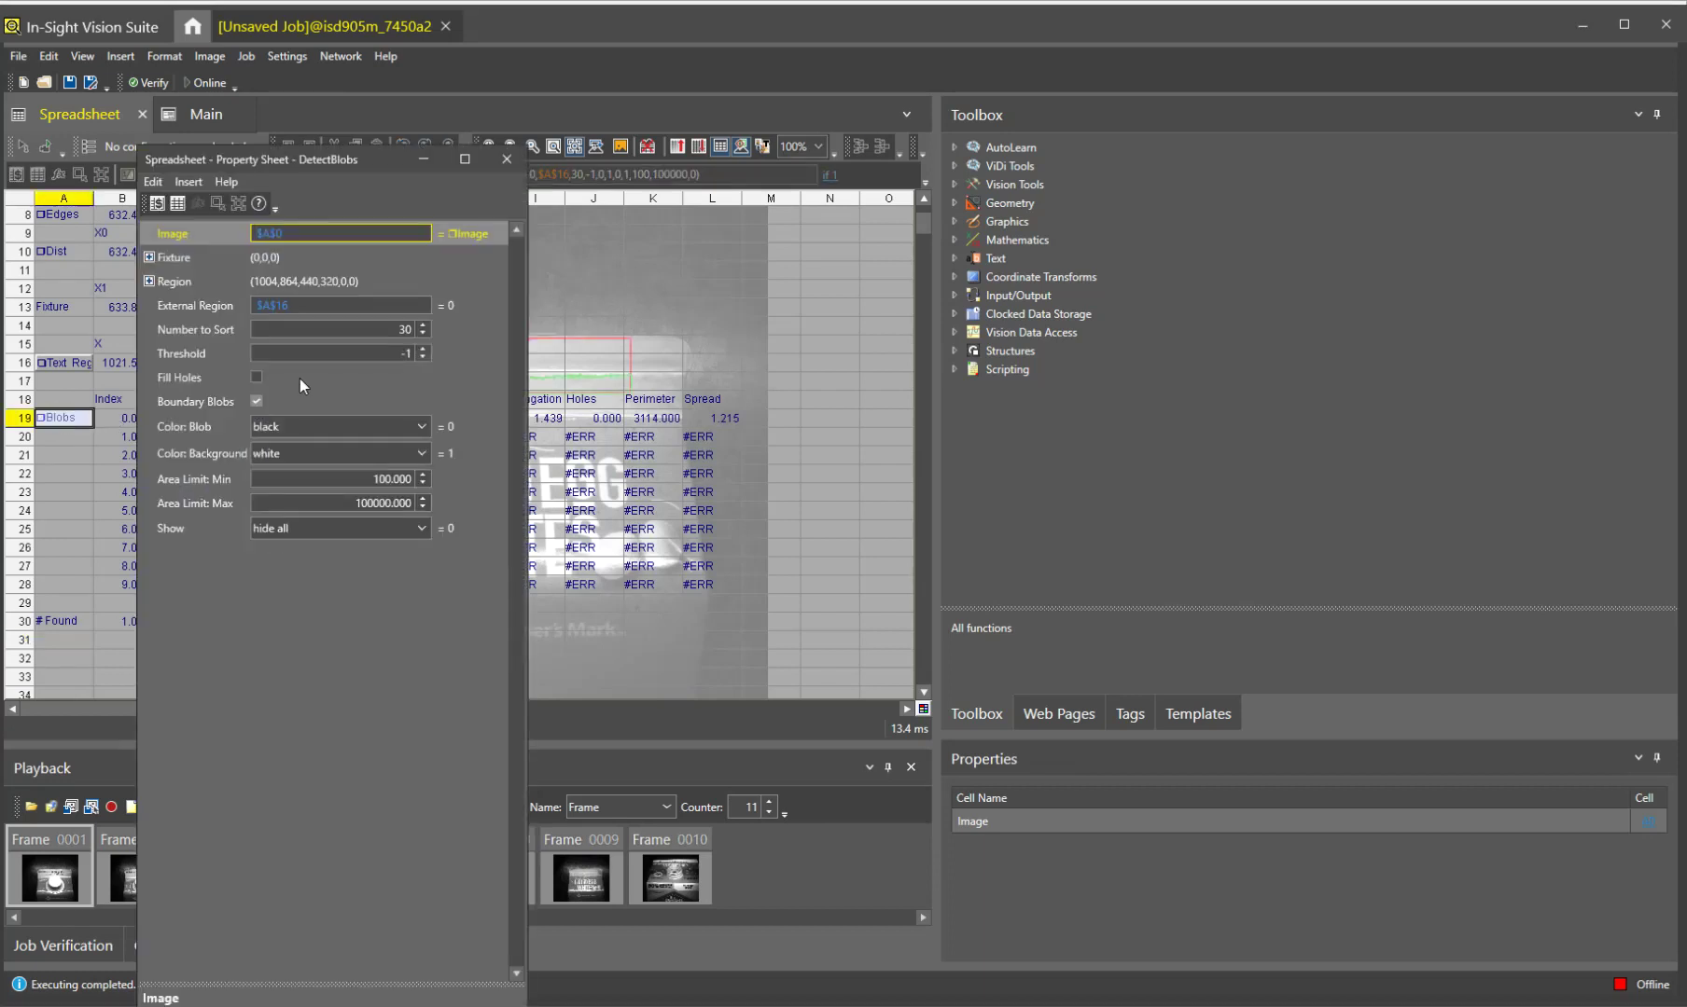
pyautogui.click(313, 529)
pyautogui.click(291, 590)
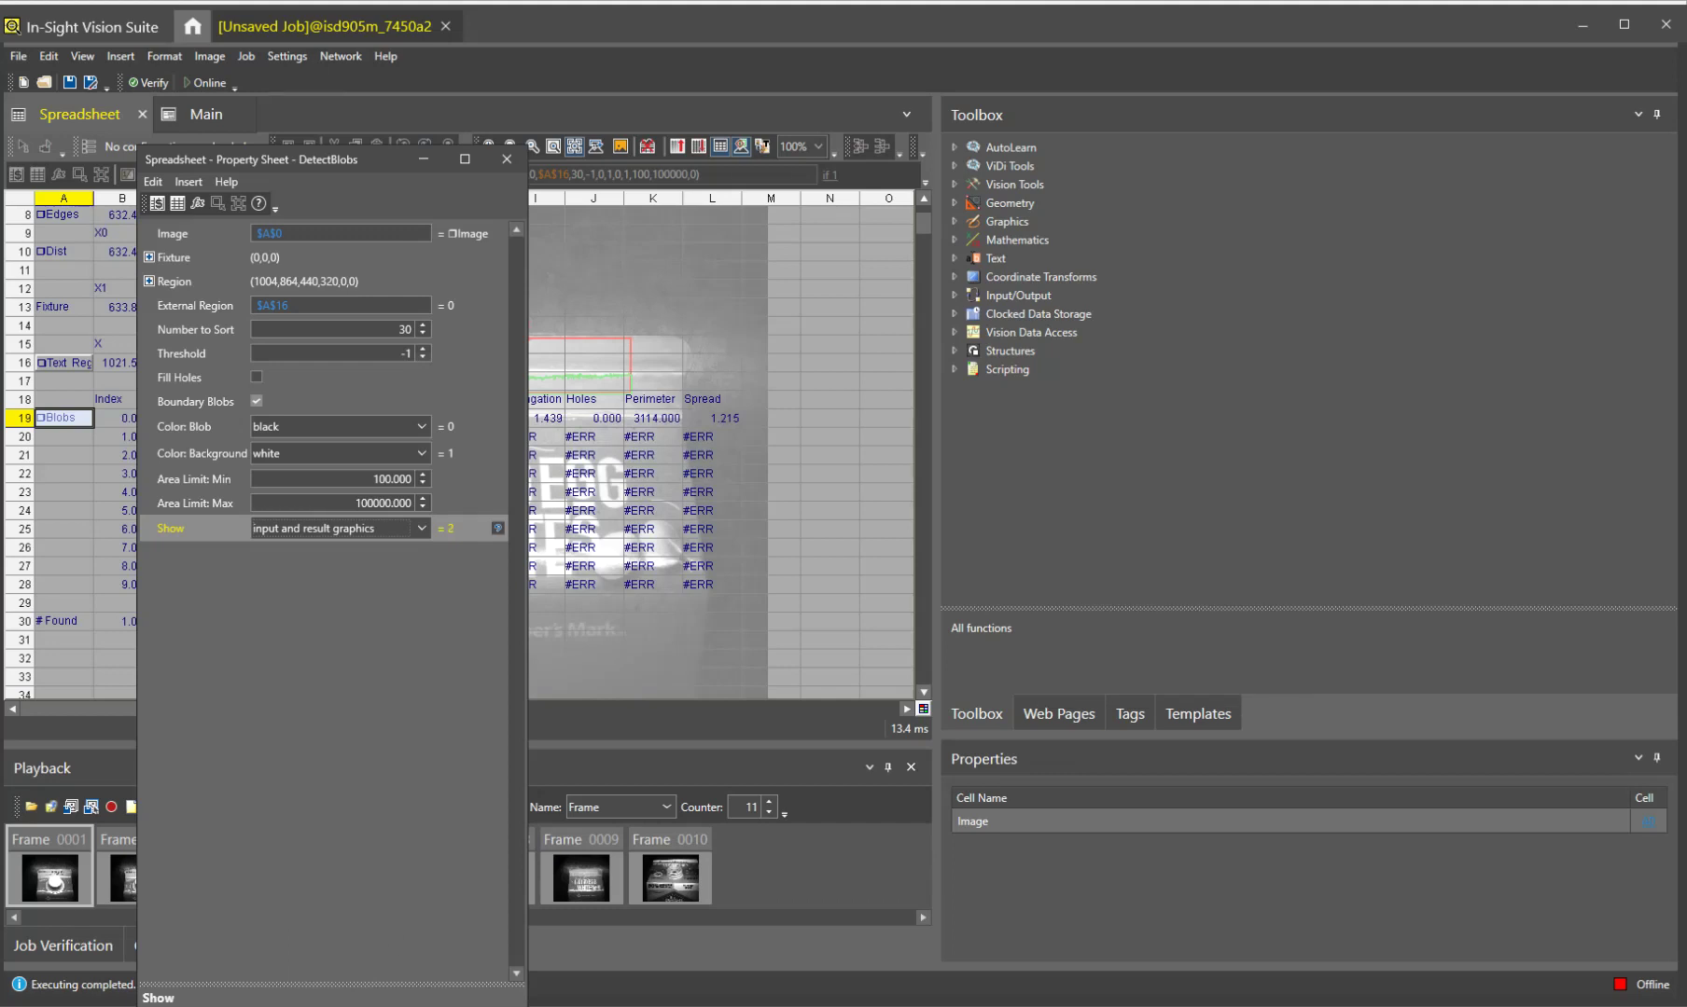
pyautogui.press('Return')
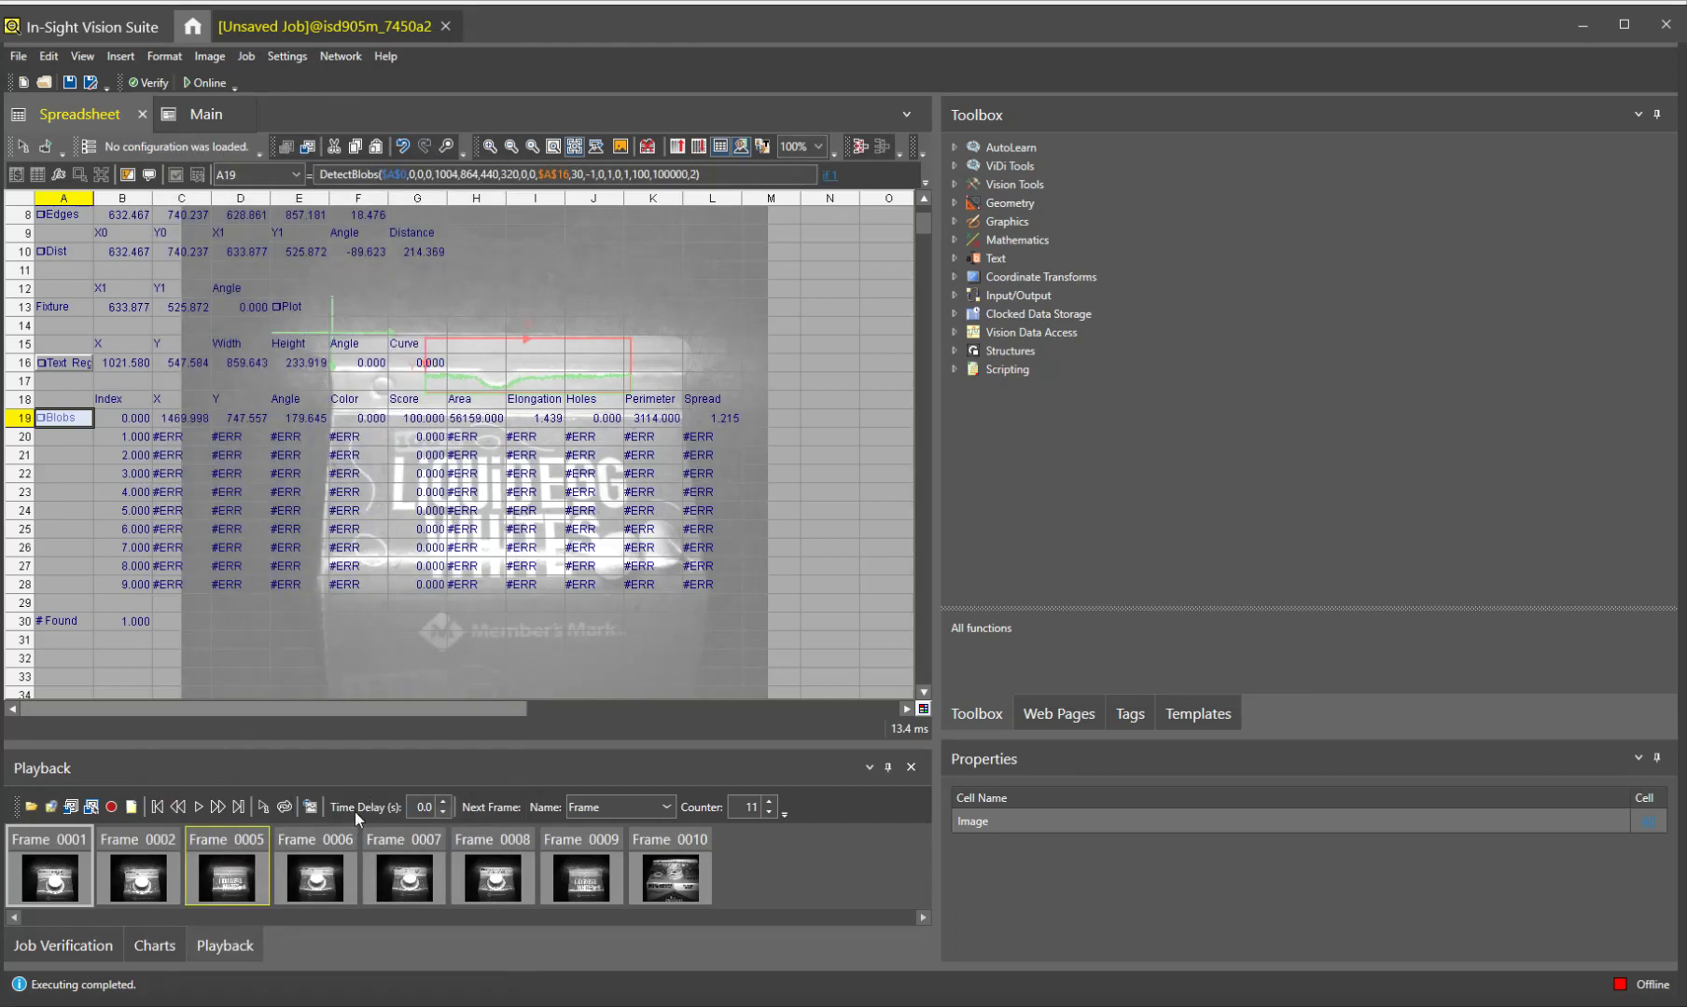
# Hide the spreadsheet overlay to examine the blob graphics on the carton image, and restore the overlay
pyautogui.moveTo(235, 640); pyautogui.dragTo(221, 651)
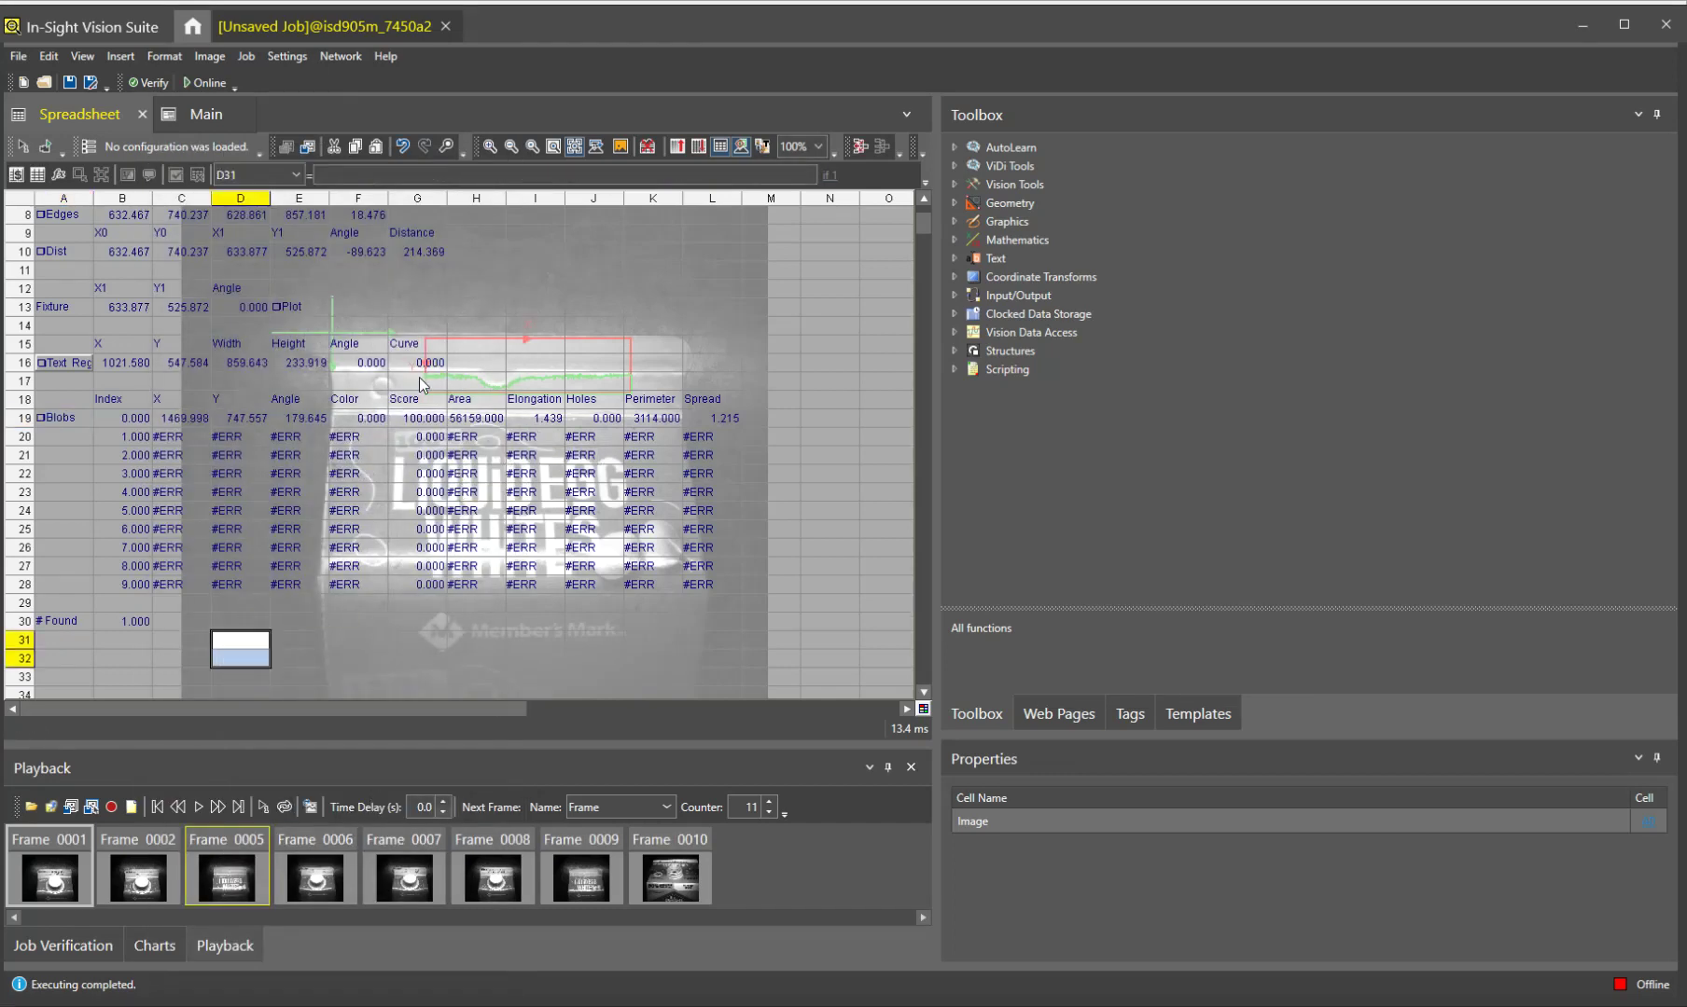
pyautogui.click(718, 147)
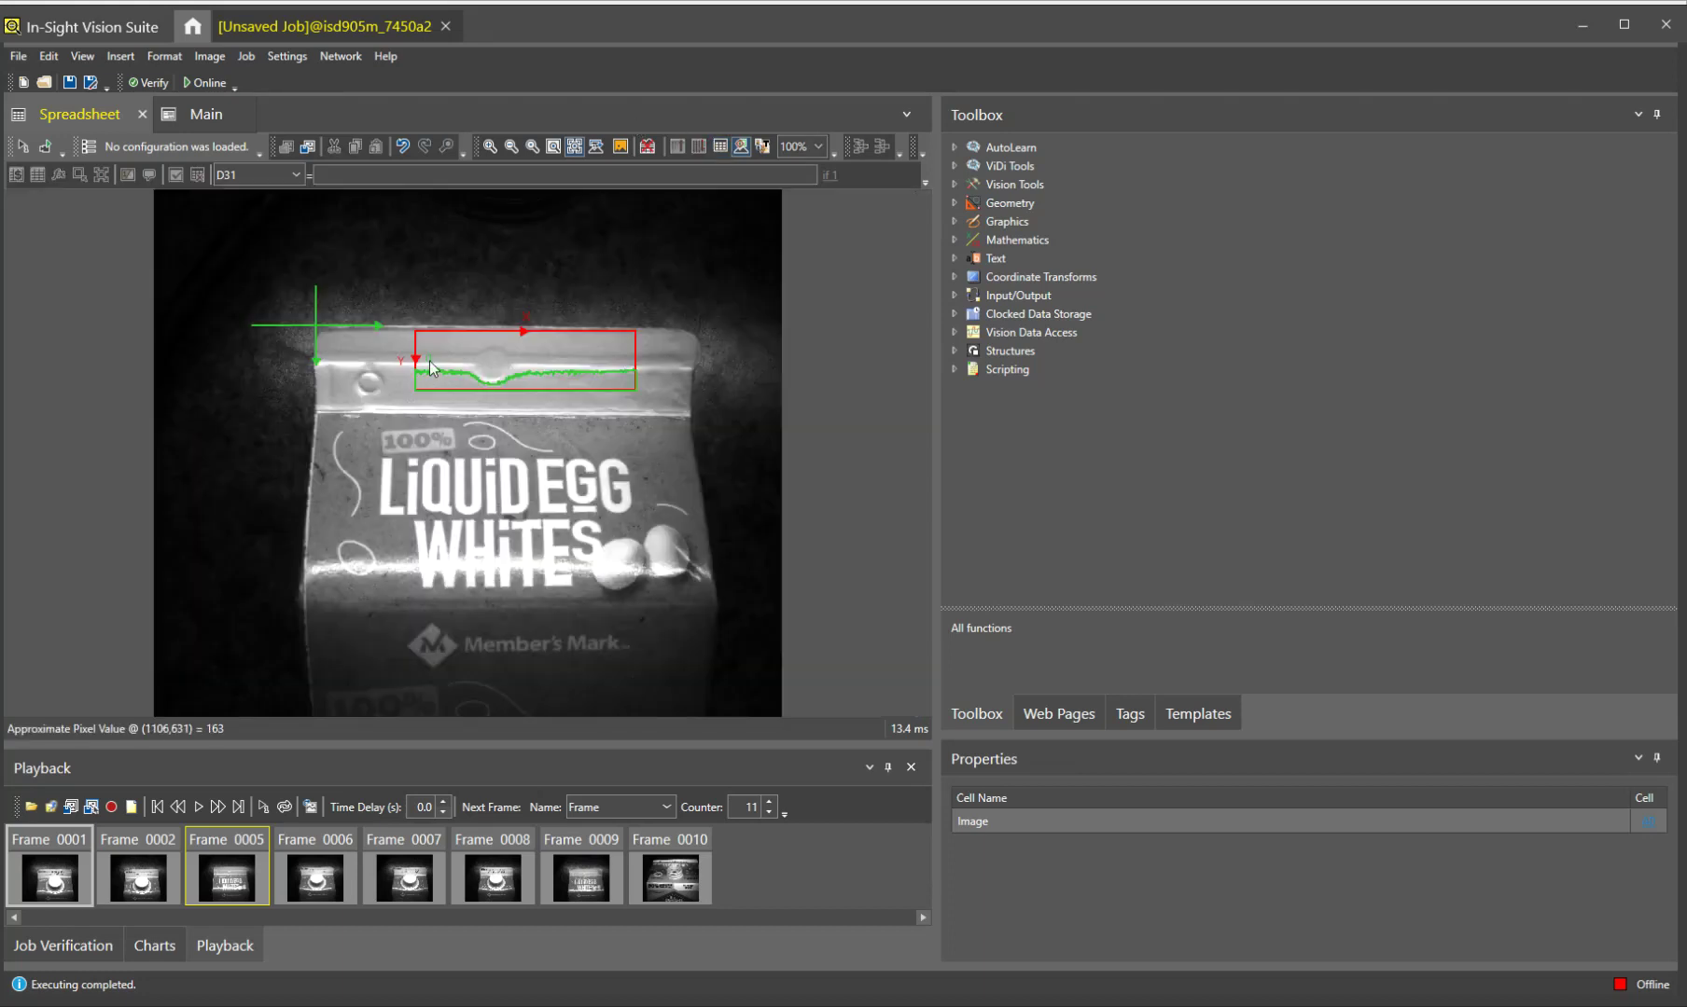
pyautogui.click(720, 147)
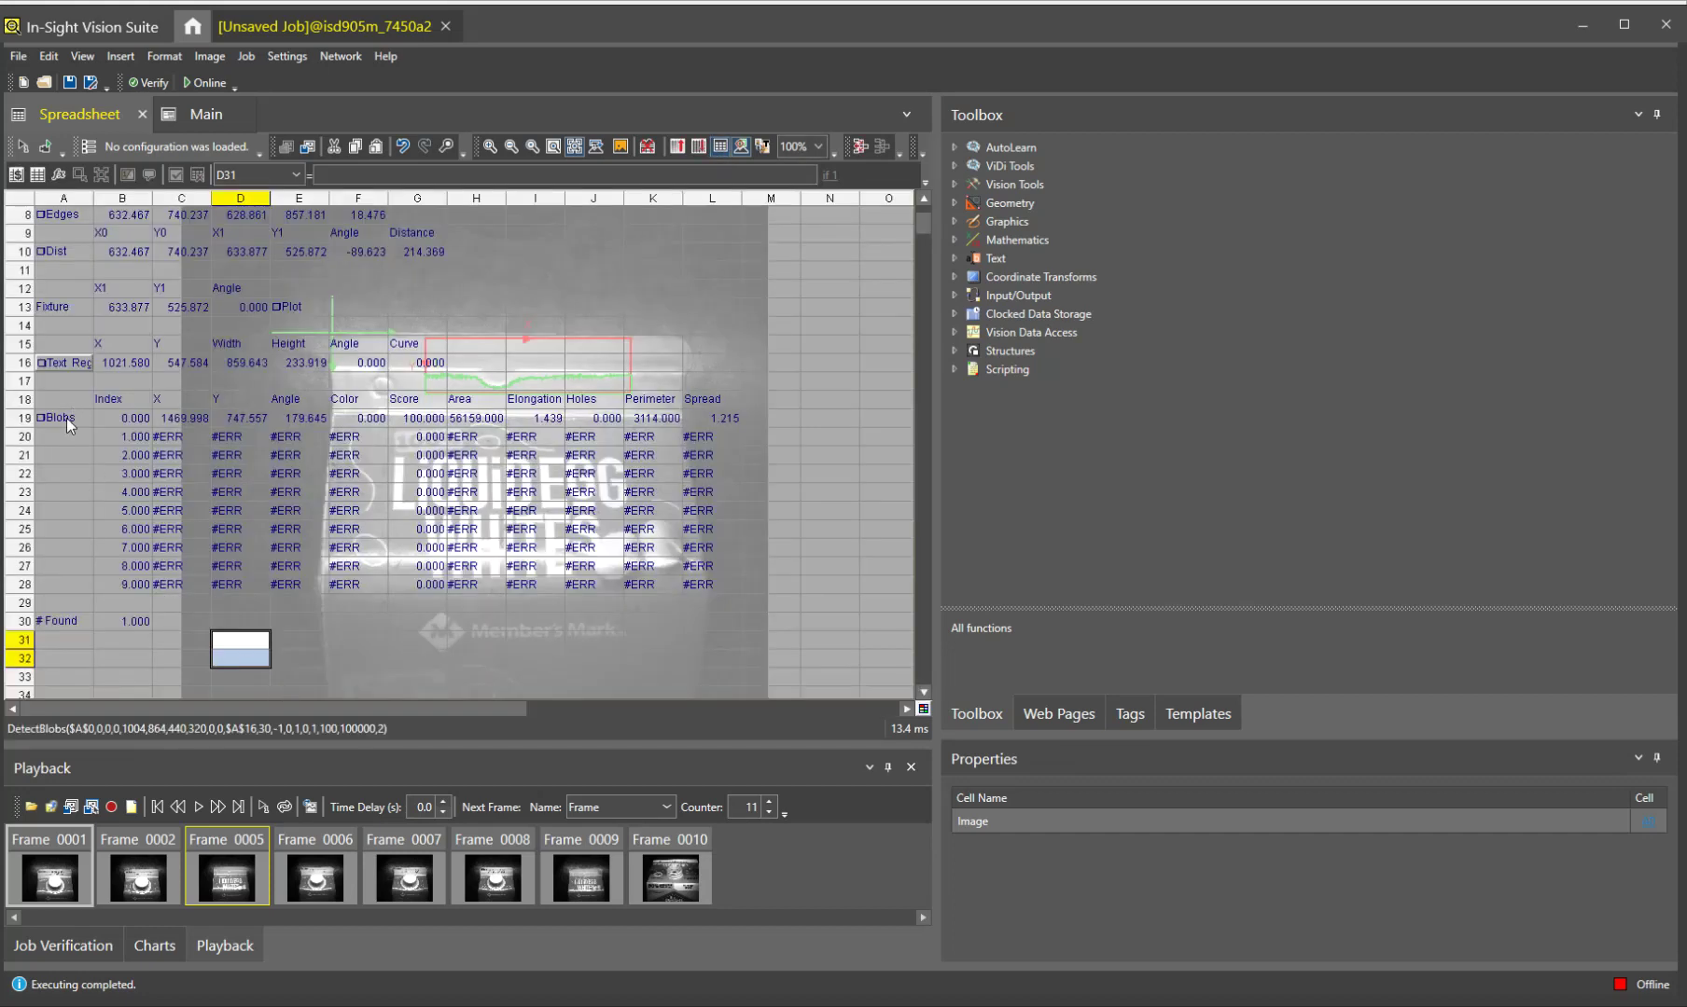
# Set the maximum area limit of DetectBlobs in A19 to 10000 and accept the settings
pyautogui.click(66, 417)
pyautogui.doubleClick(66, 417)
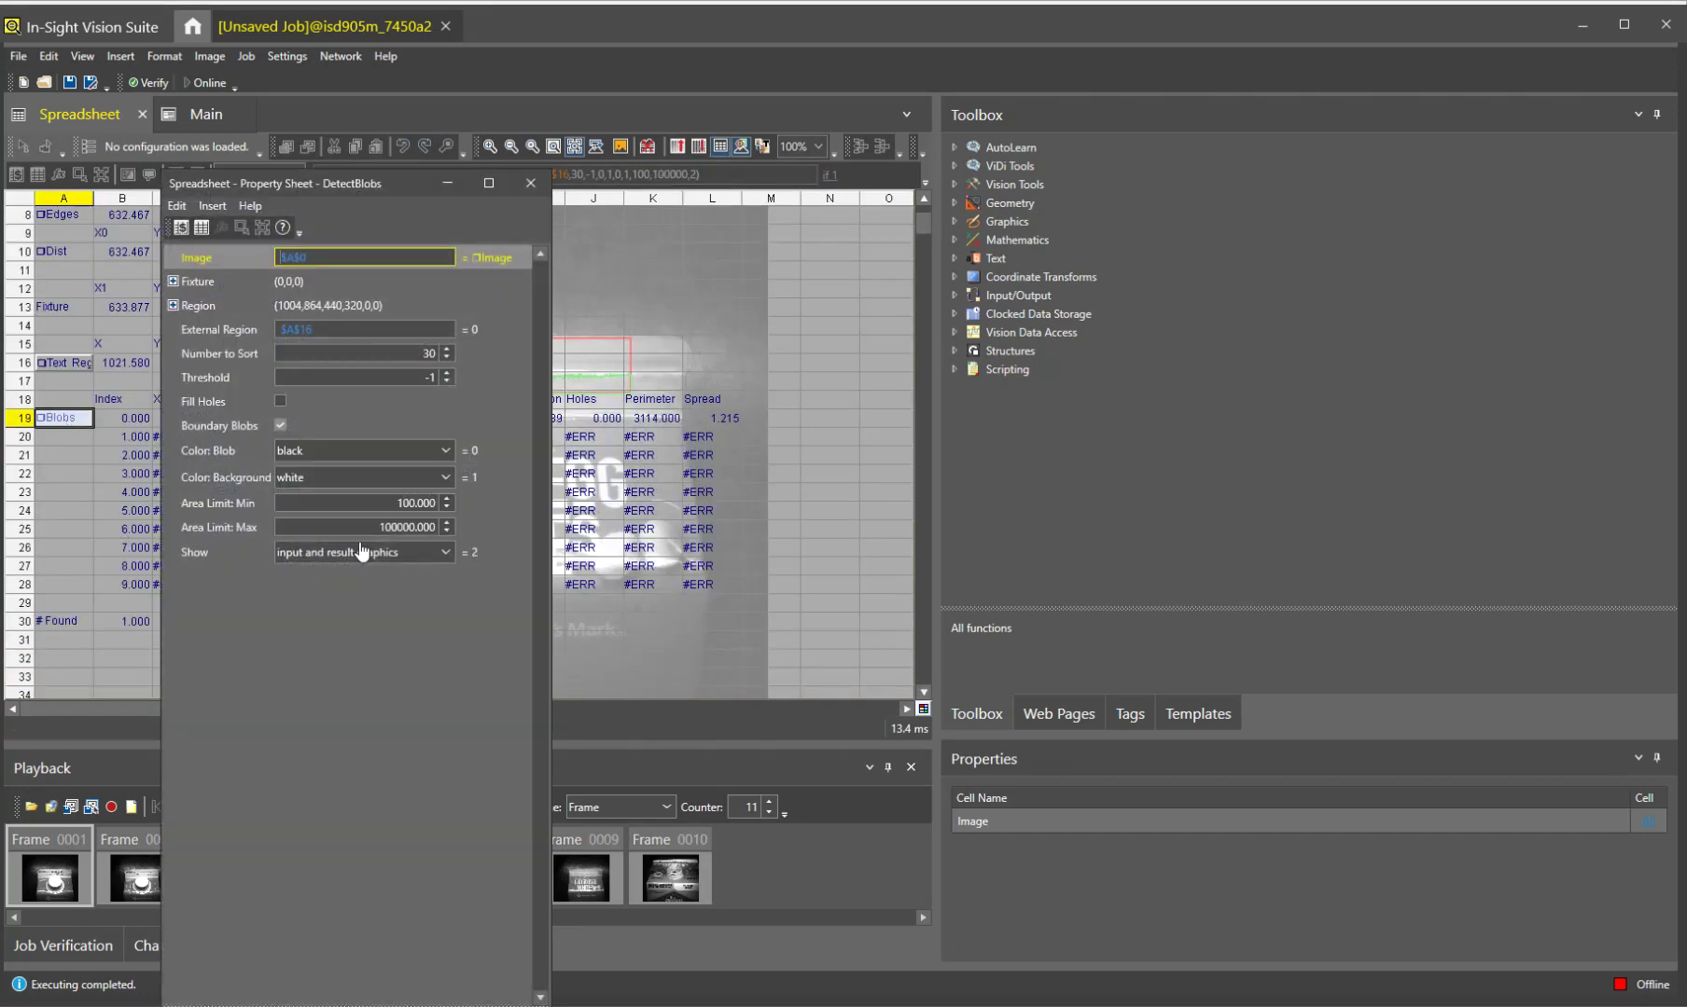
pyautogui.click(391, 527)
pyautogui.write('1')
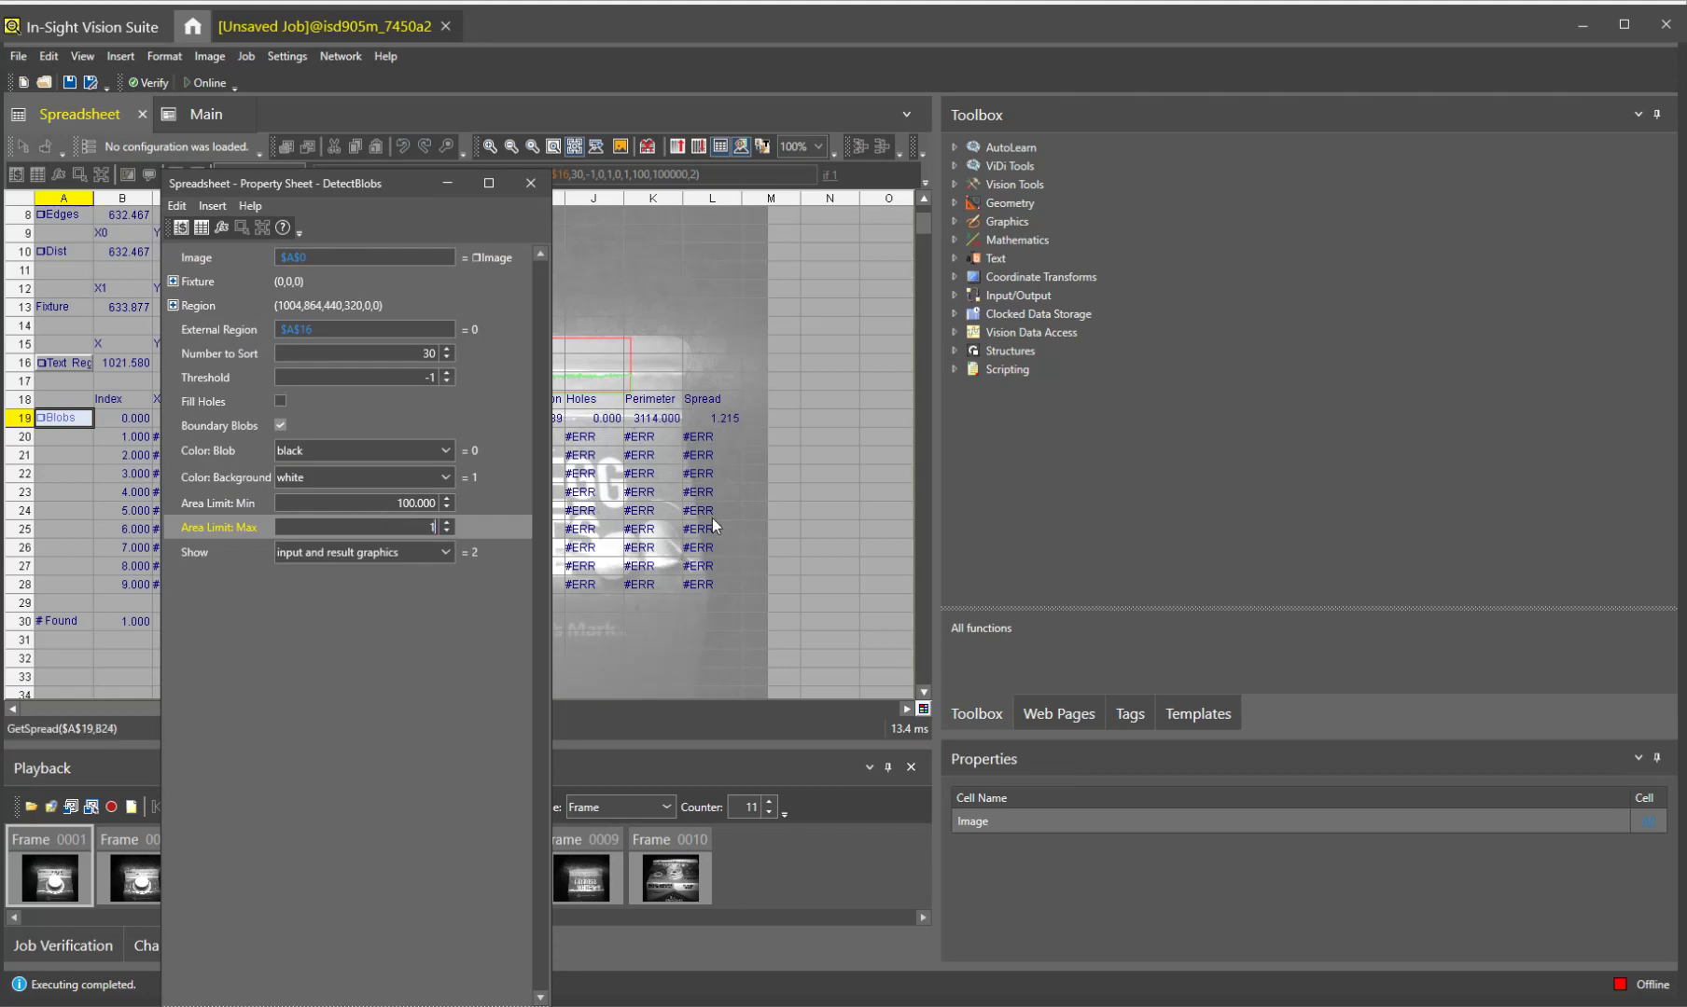
pyautogui.write('0000')
pyautogui.press('Return')
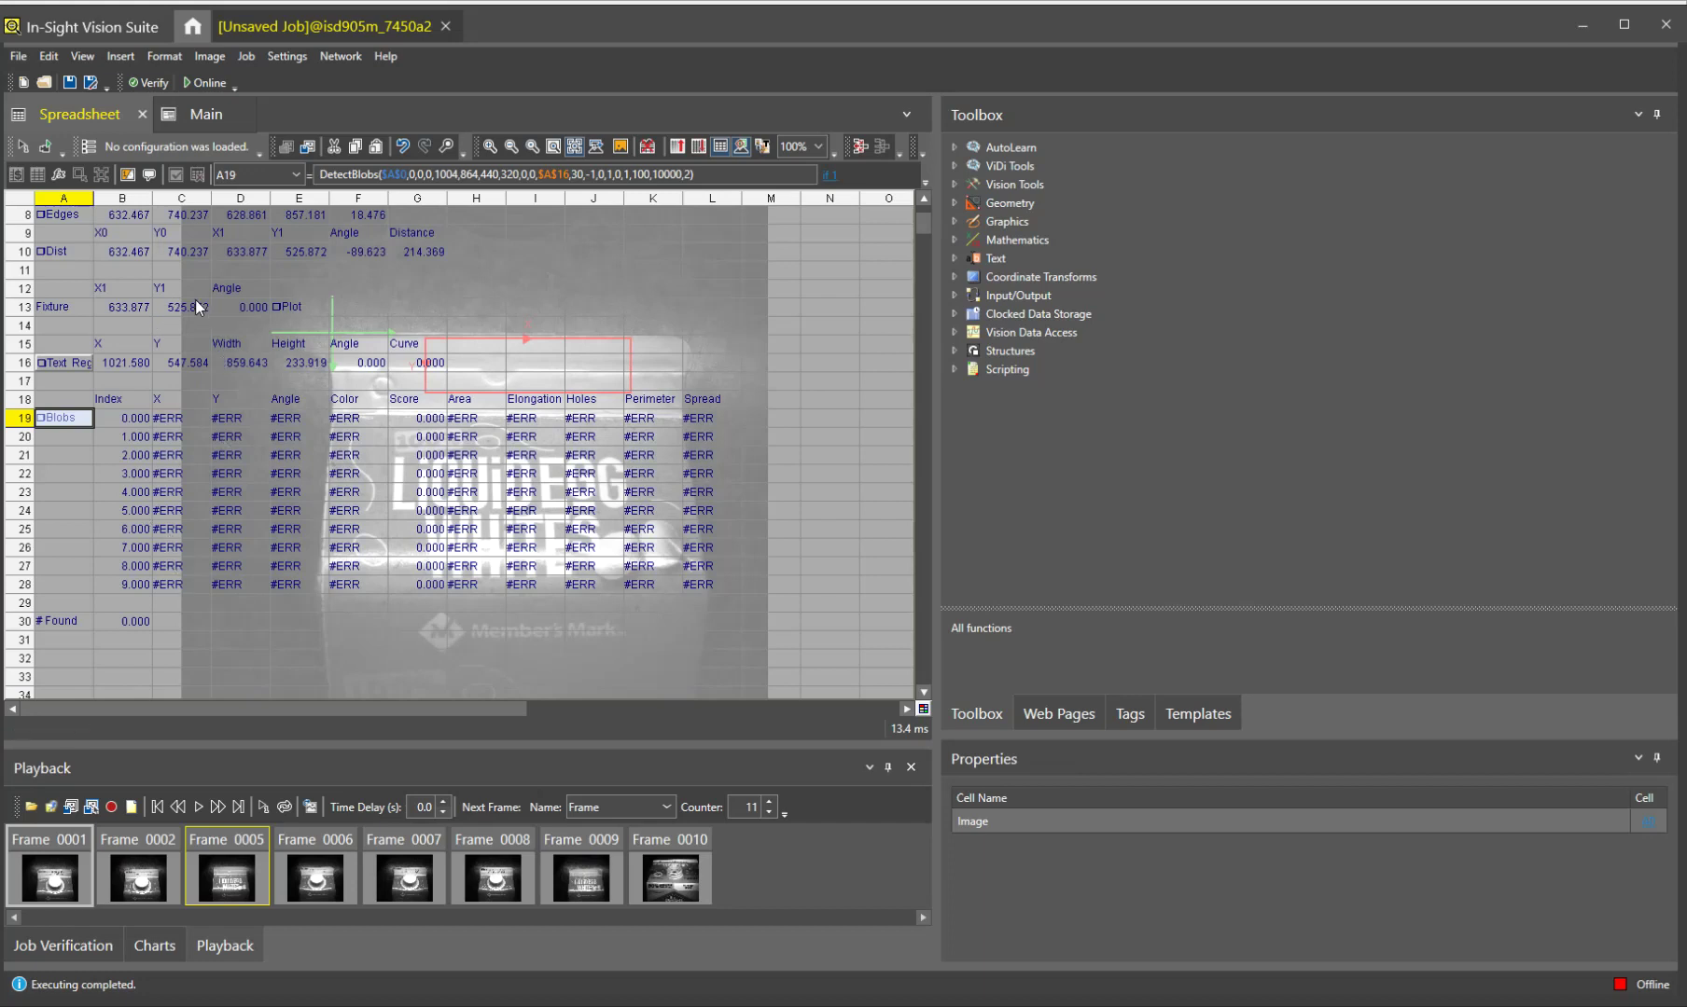
# Run the playback through the remaining frames to compare the blob counts, finishing on Frame 0010
pyautogui.click(219, 806)
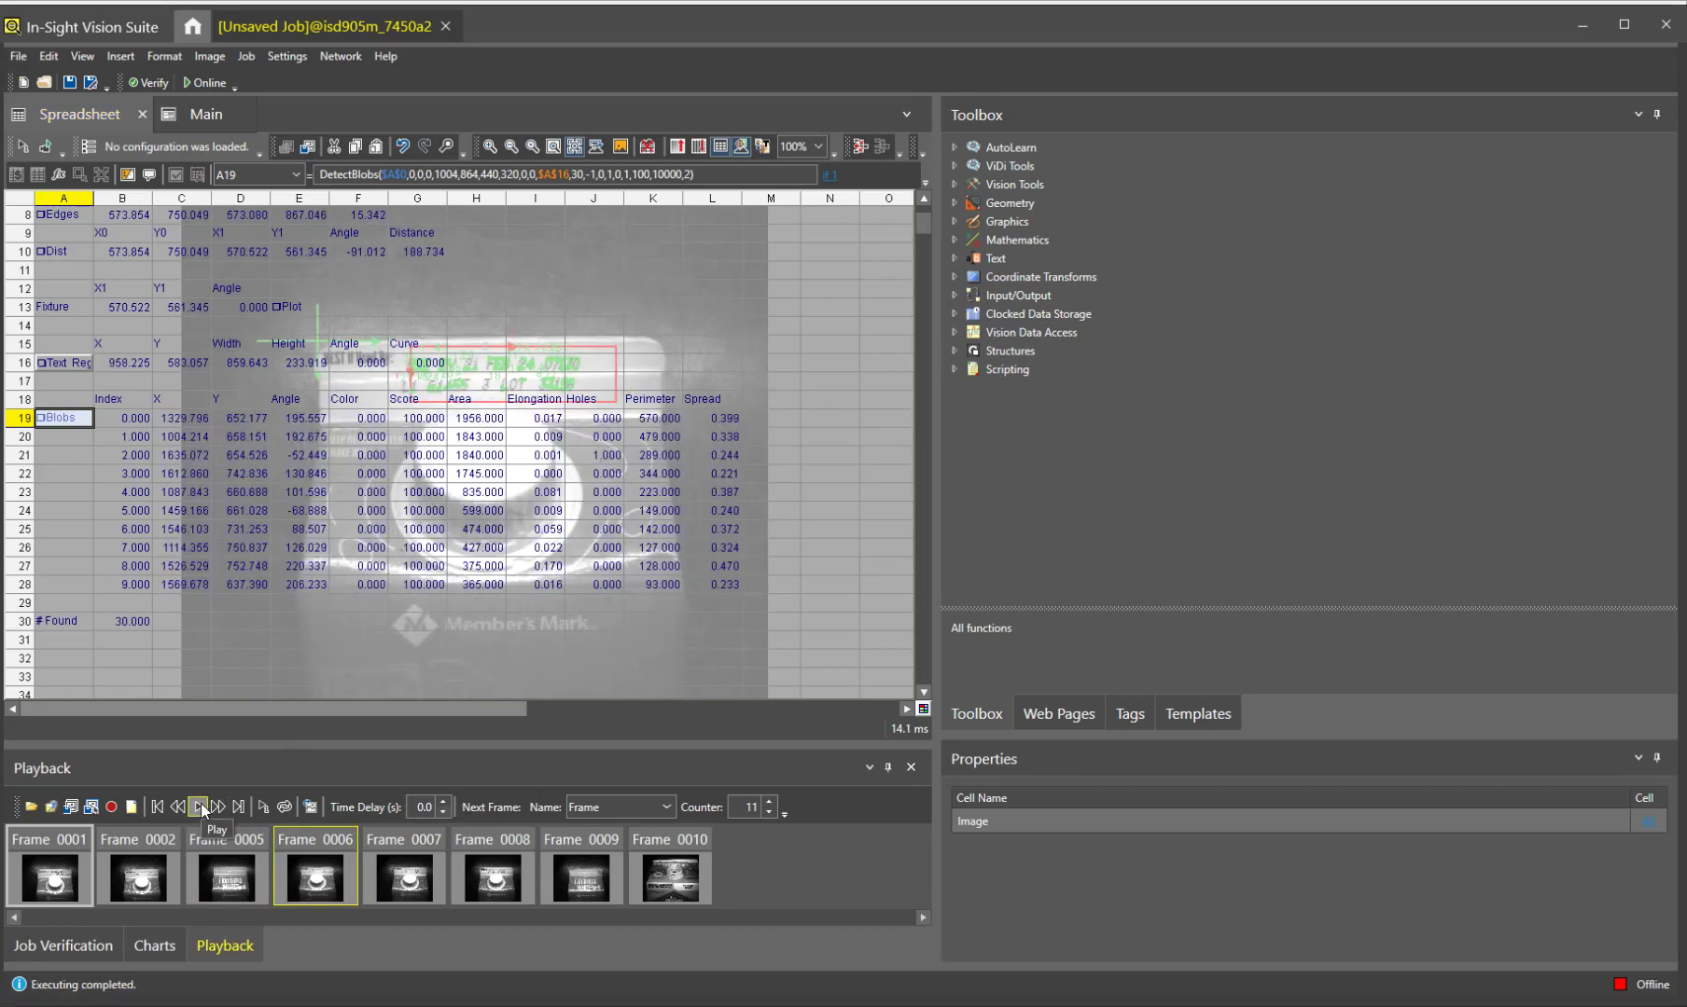
pyautogui.click(200, 804)
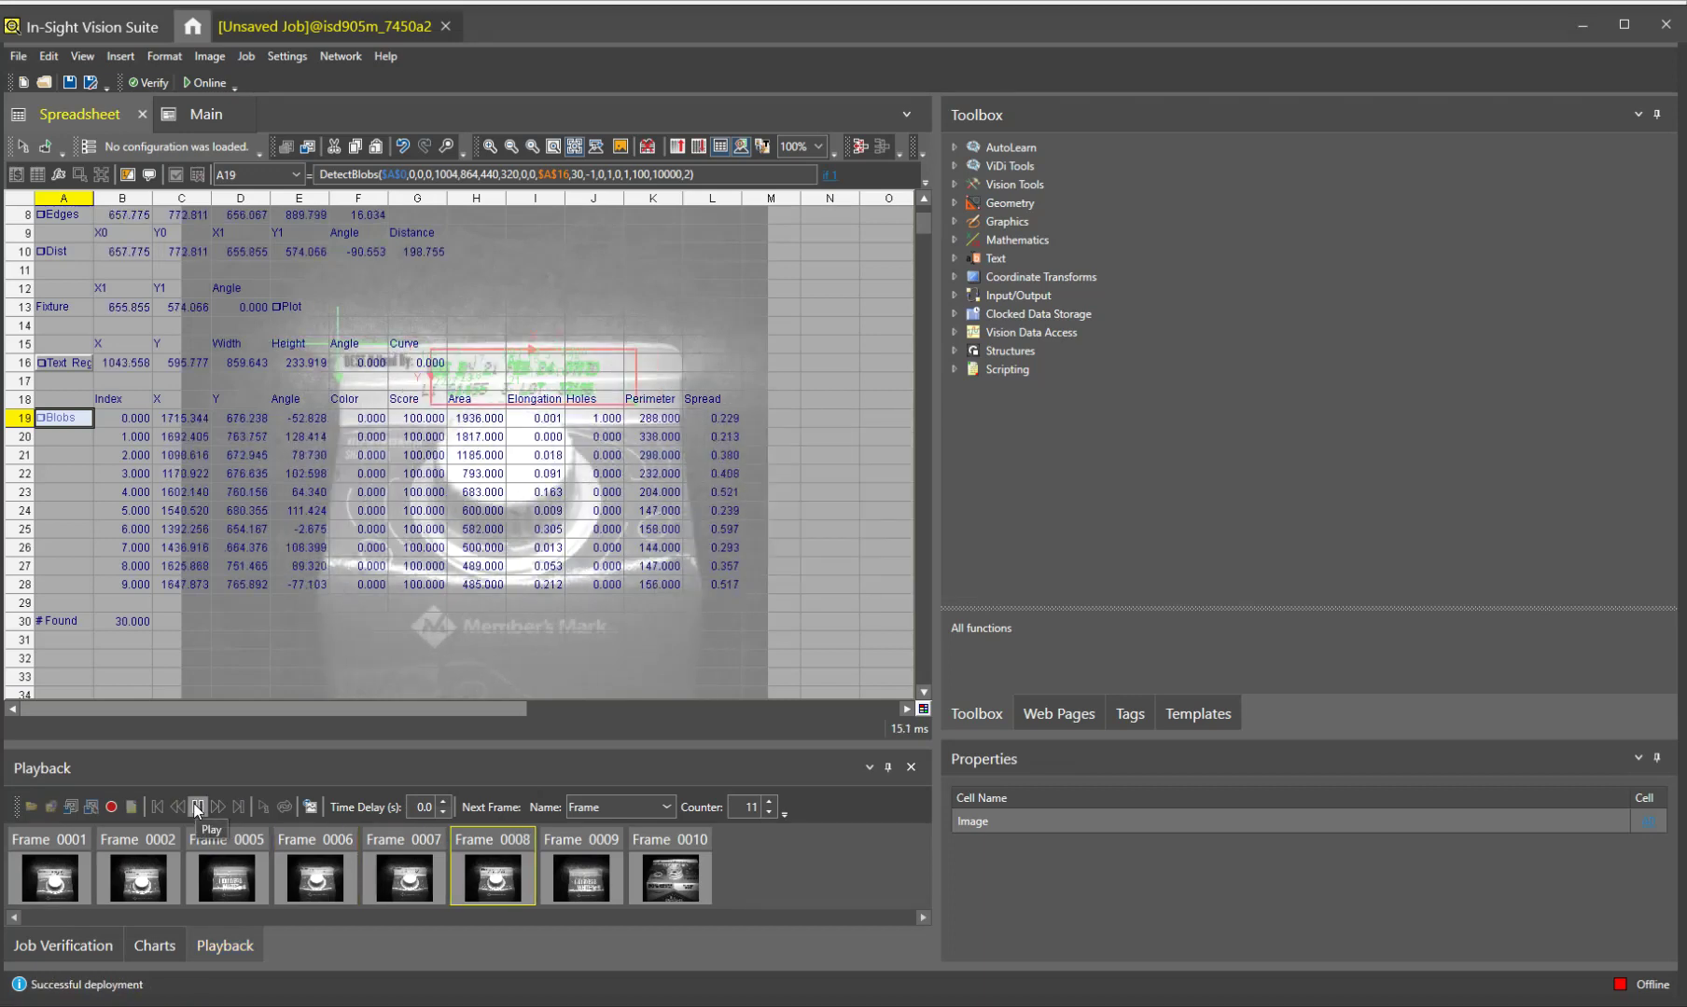
pyautogui.click(193, 805)
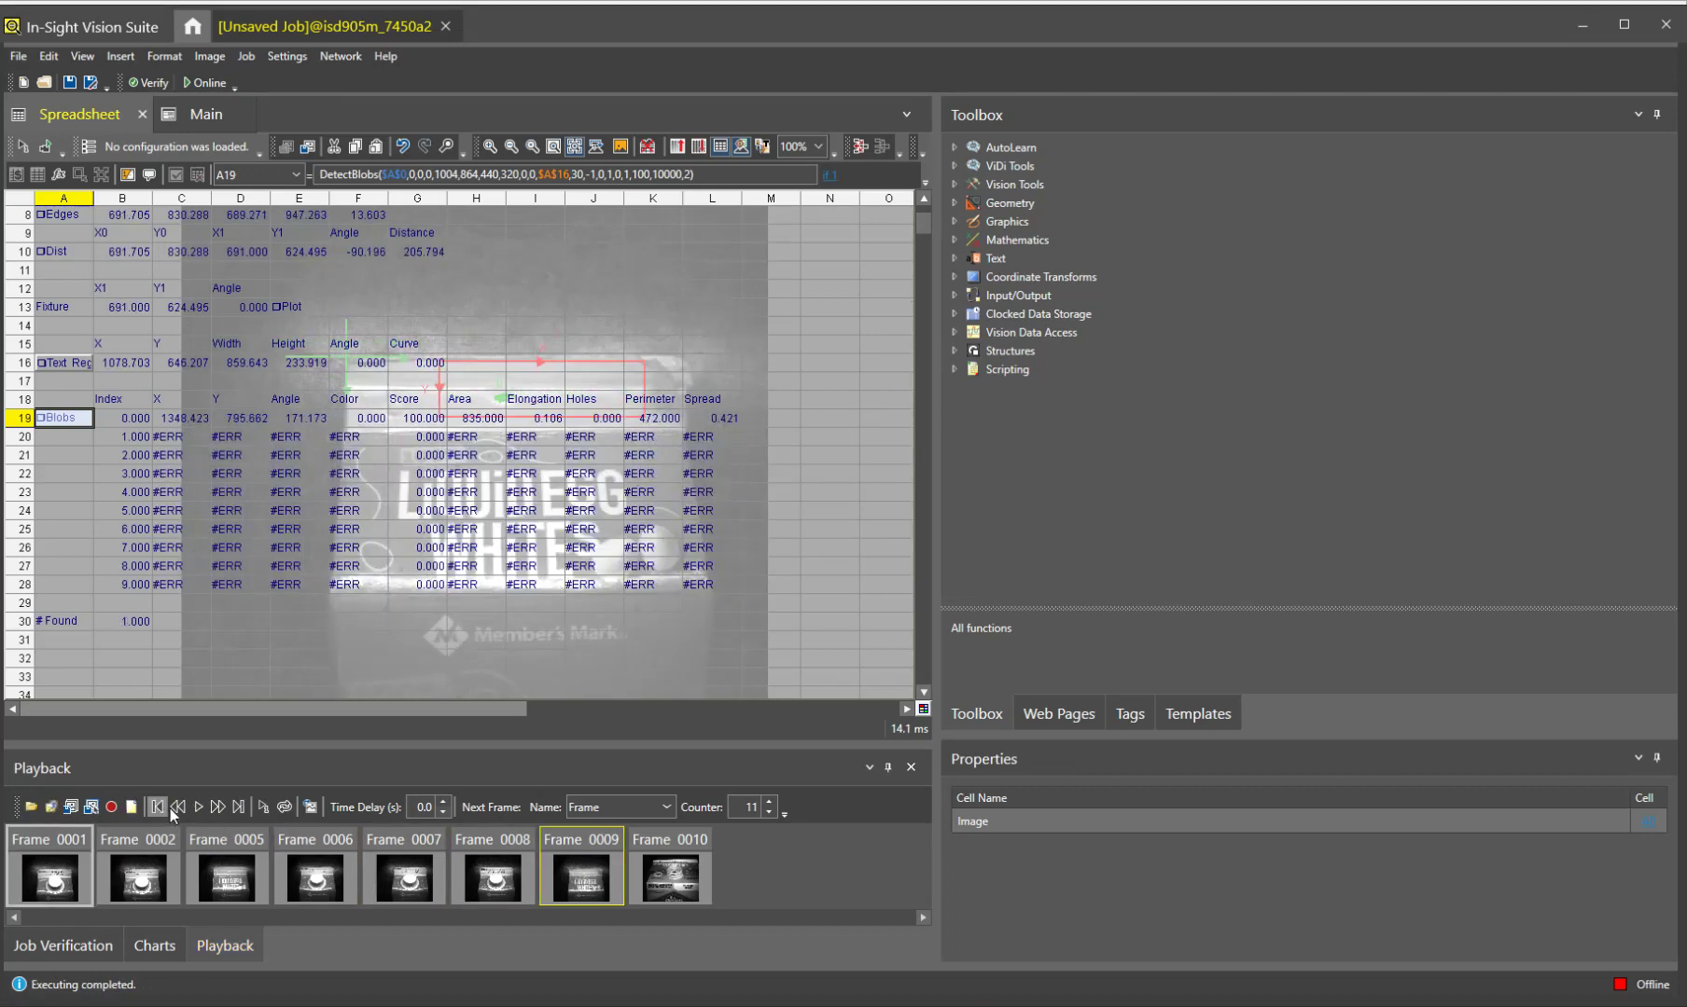
pyautogui.click(177, 807)
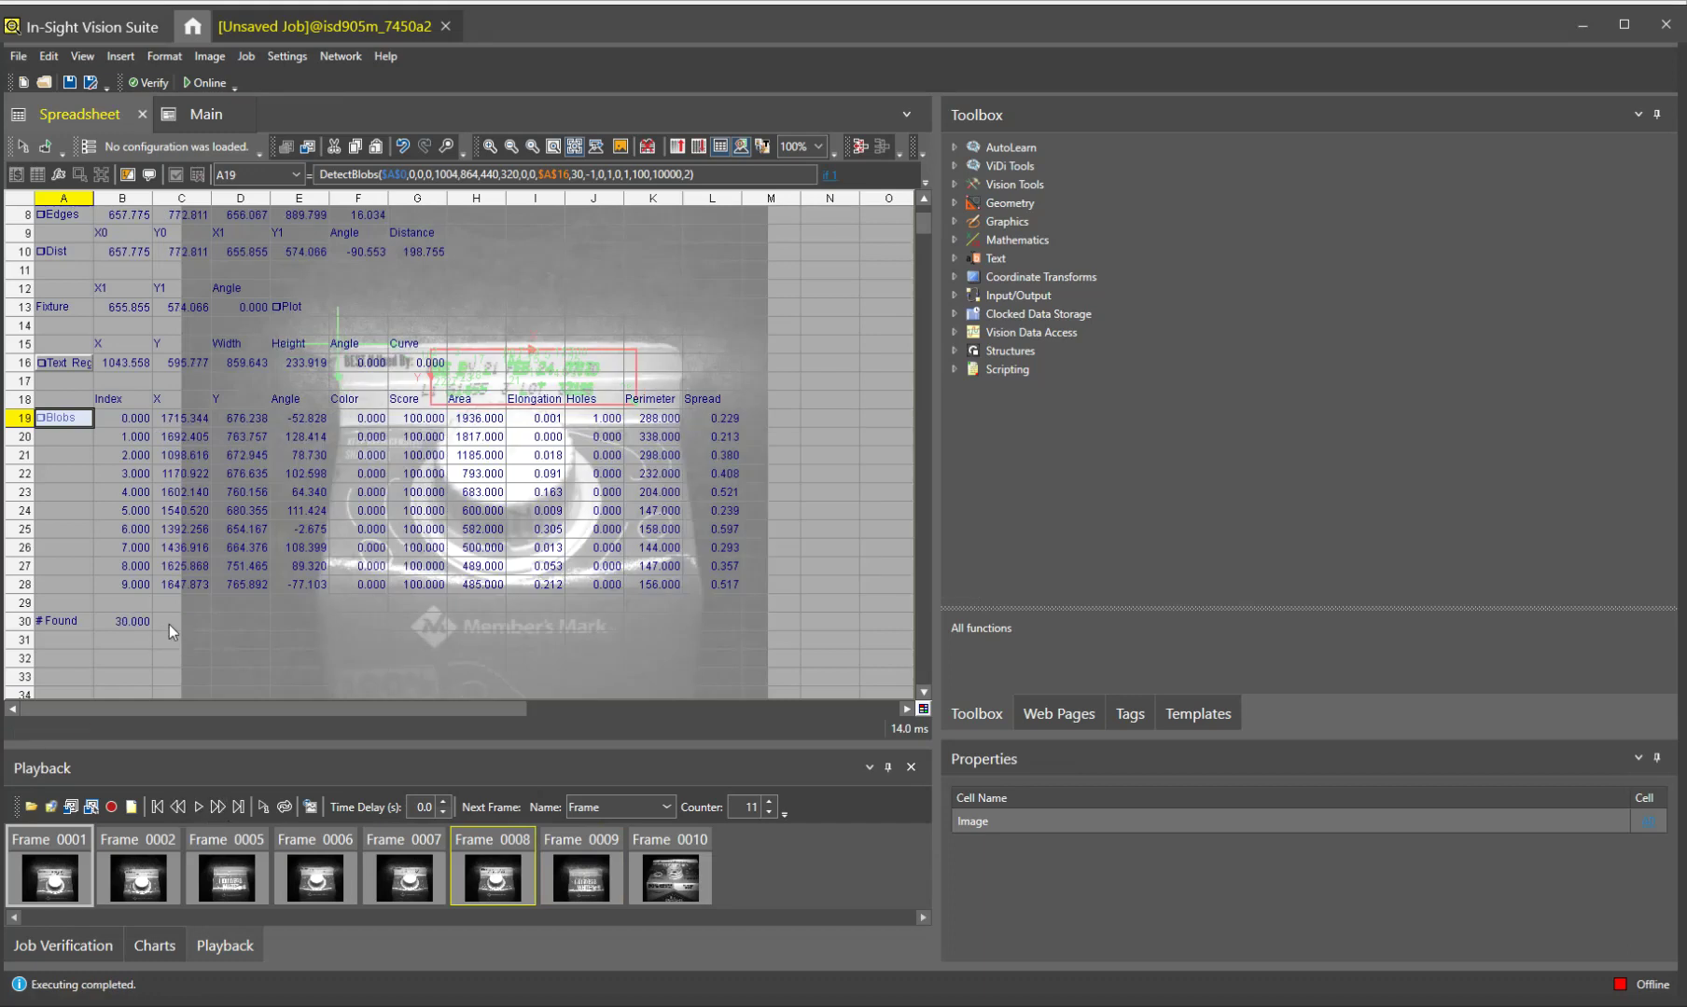
pyautogui.click(217, 804)
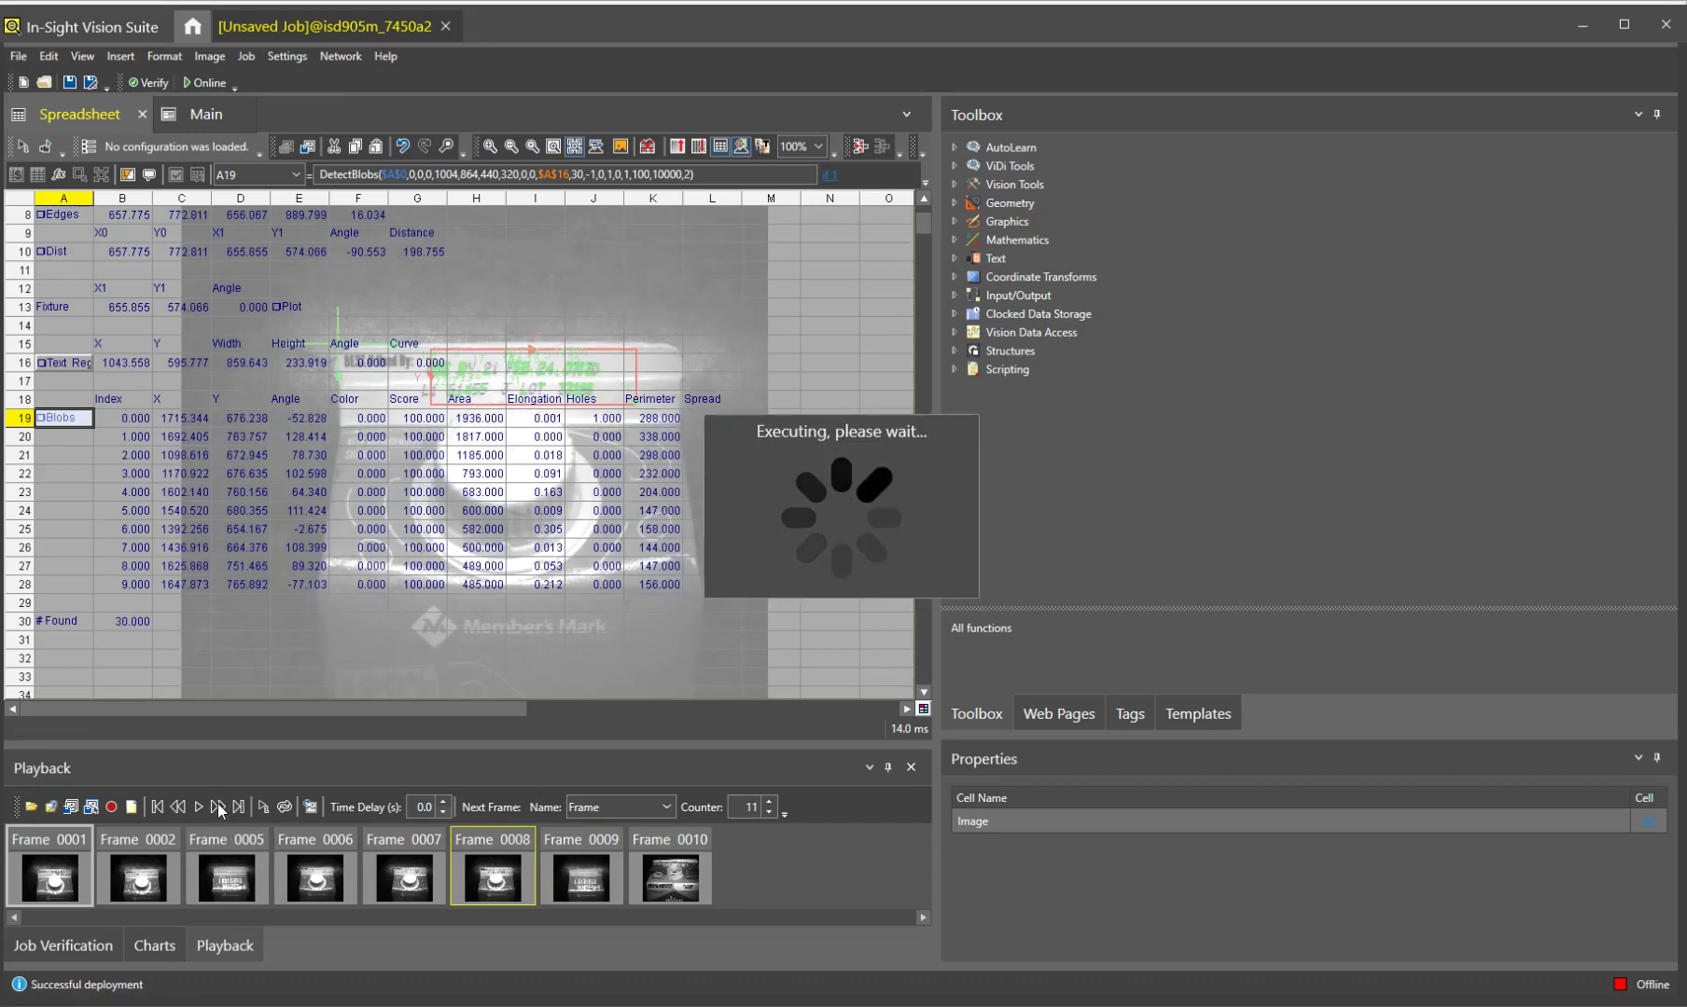
pyautogui.click(217, 804)
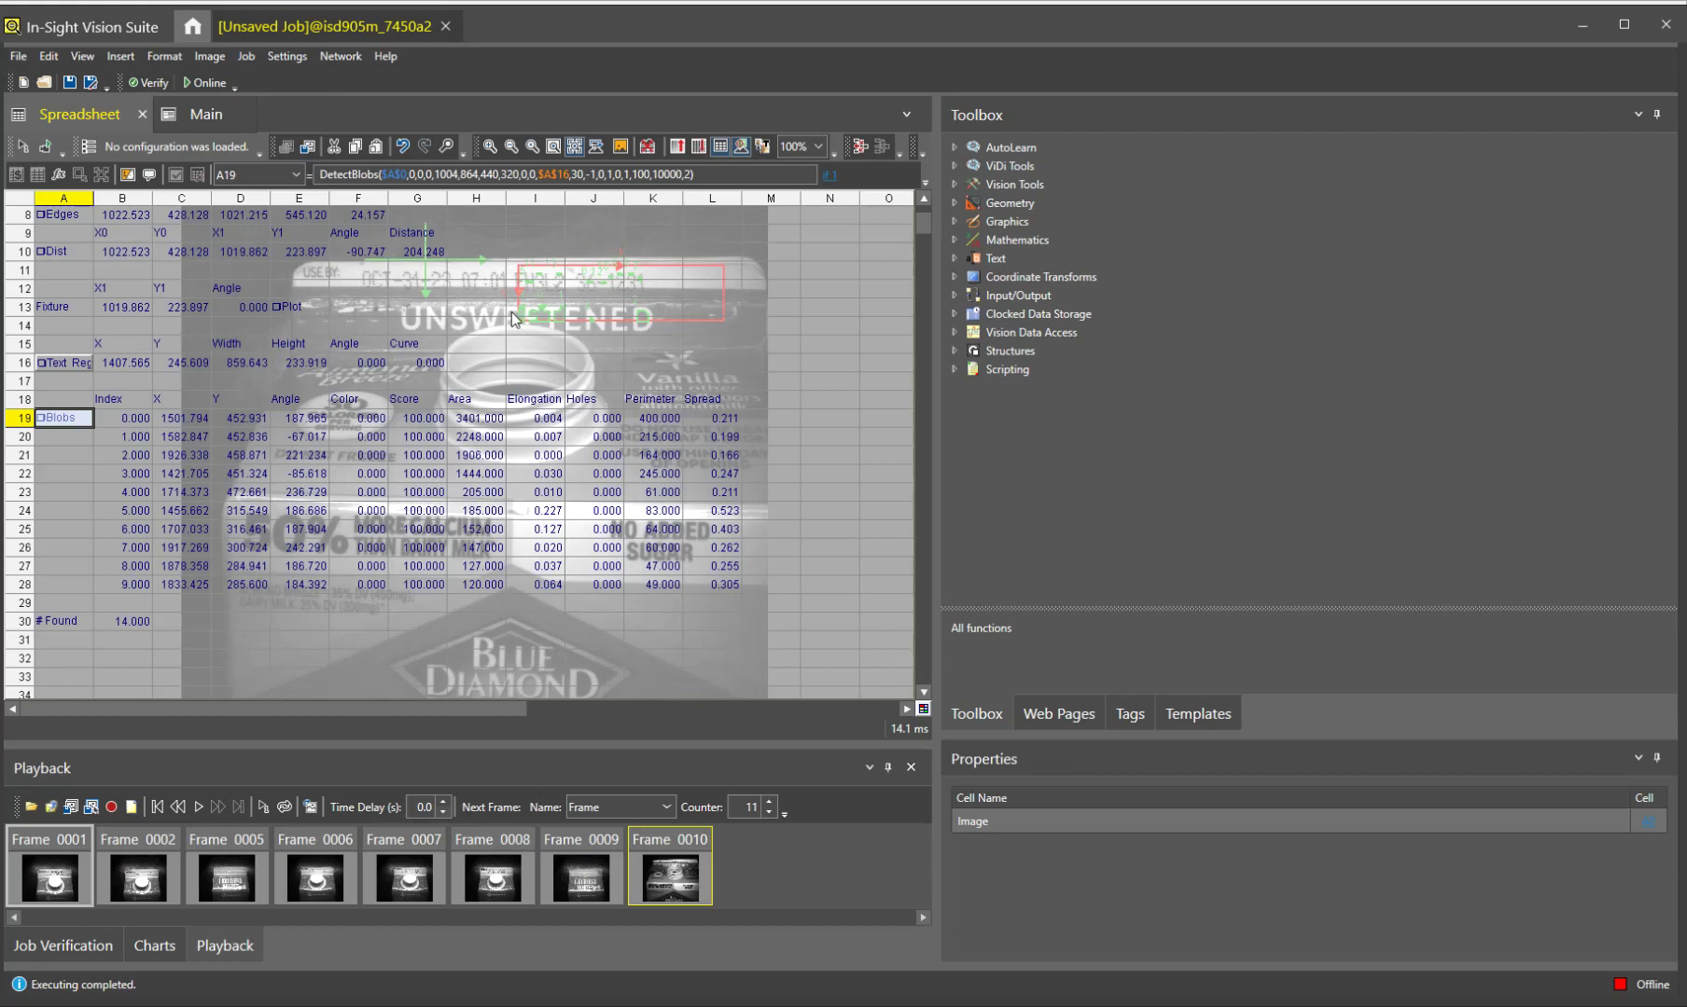
# Refit the text region in A16 around the single printed date line on Frame 0010, about 1563 wide by 119 high, and inspect it on the image
pyautogui.doubleClick(55, 361)
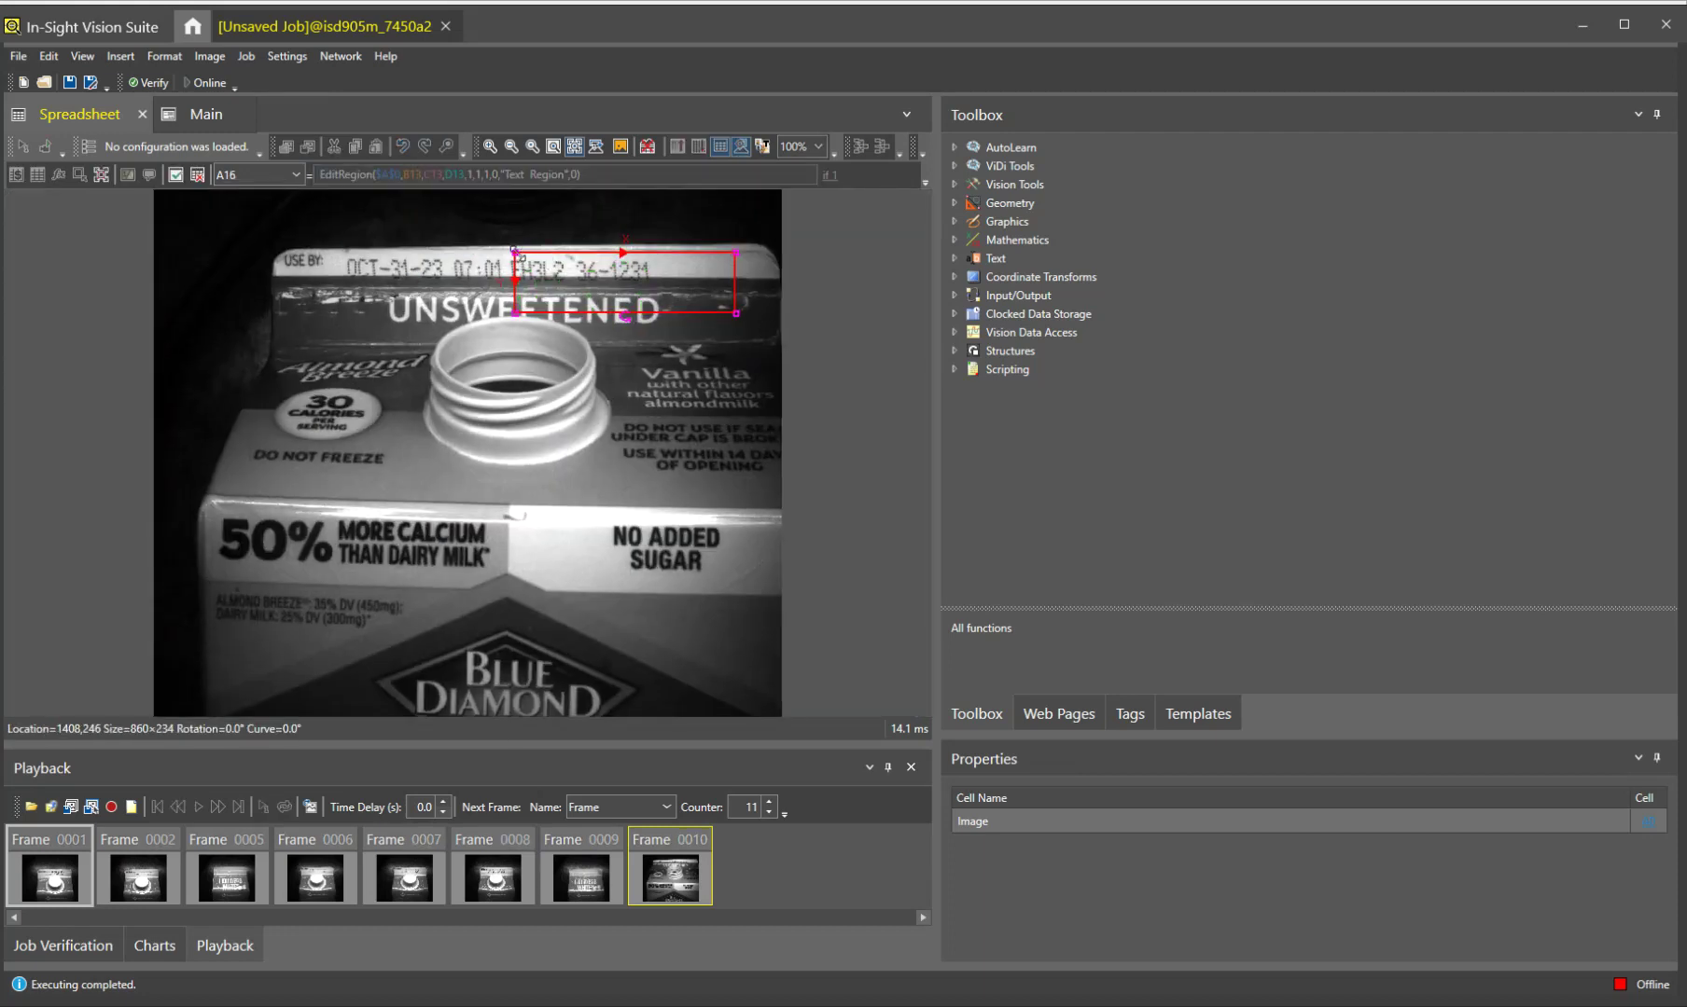
pyautogui.moveTo(514, 252); pyautogui.dragTo(332, 254)
pyautogui.moveTo(330, 315); pyautogui.dragTo(334, 285)
pyautogui.press('Return')
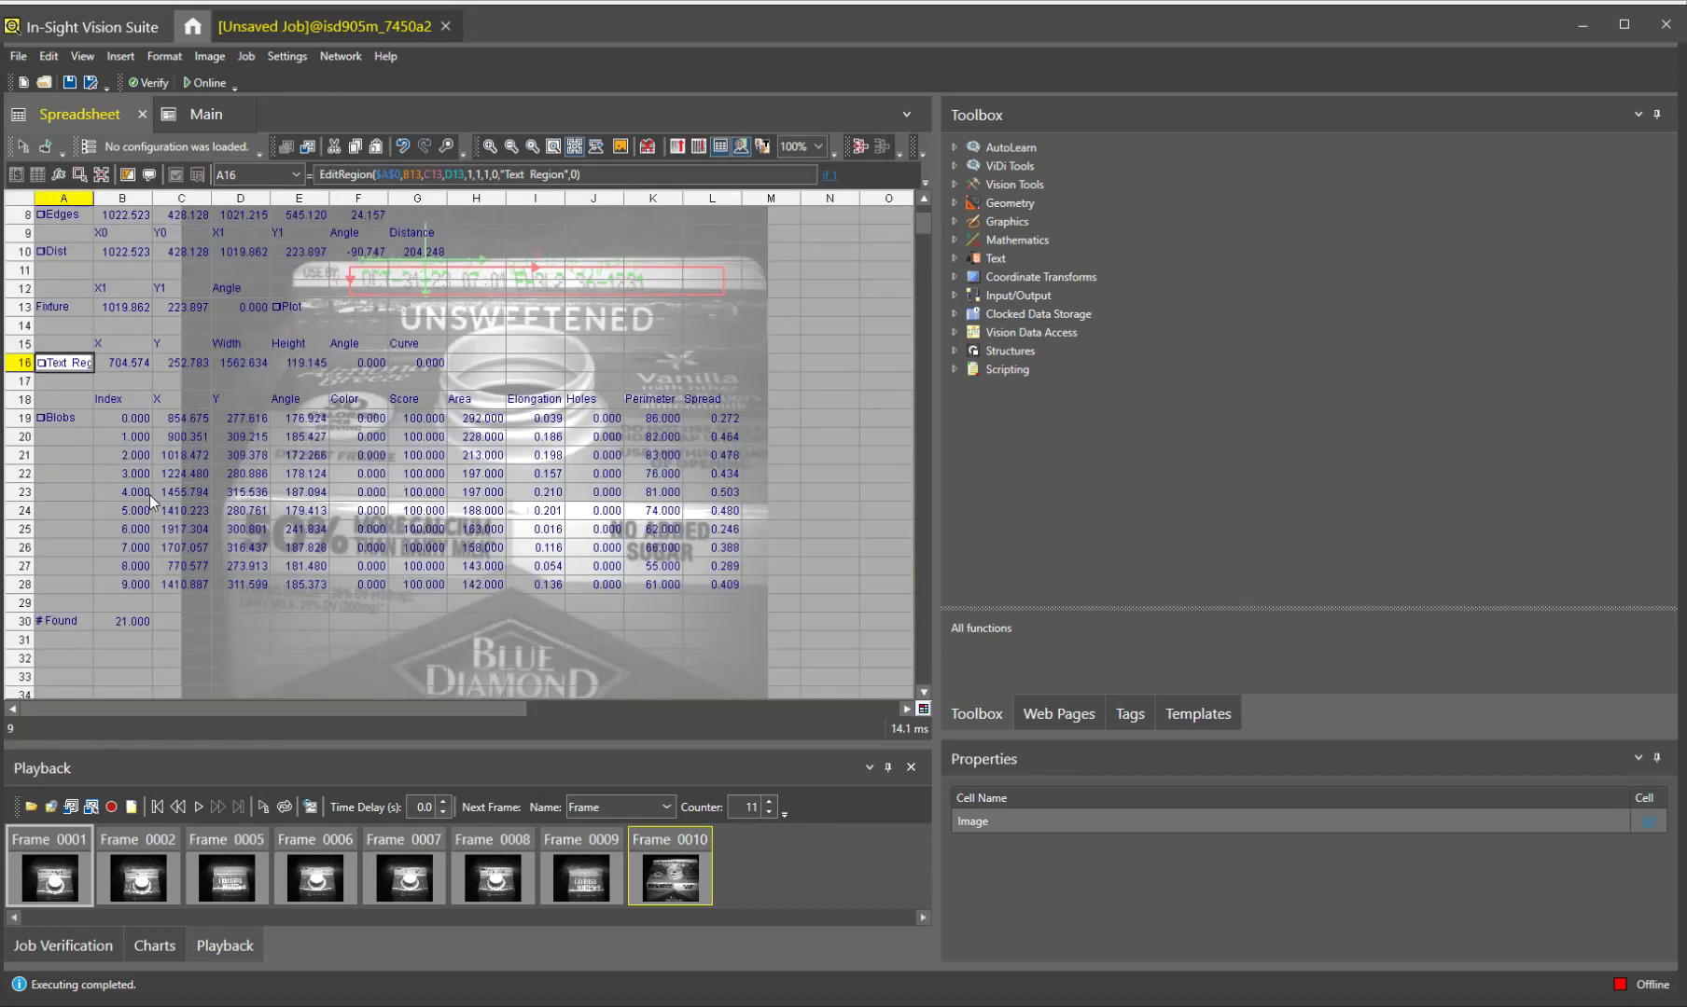
pyautogui.click(719, 146)
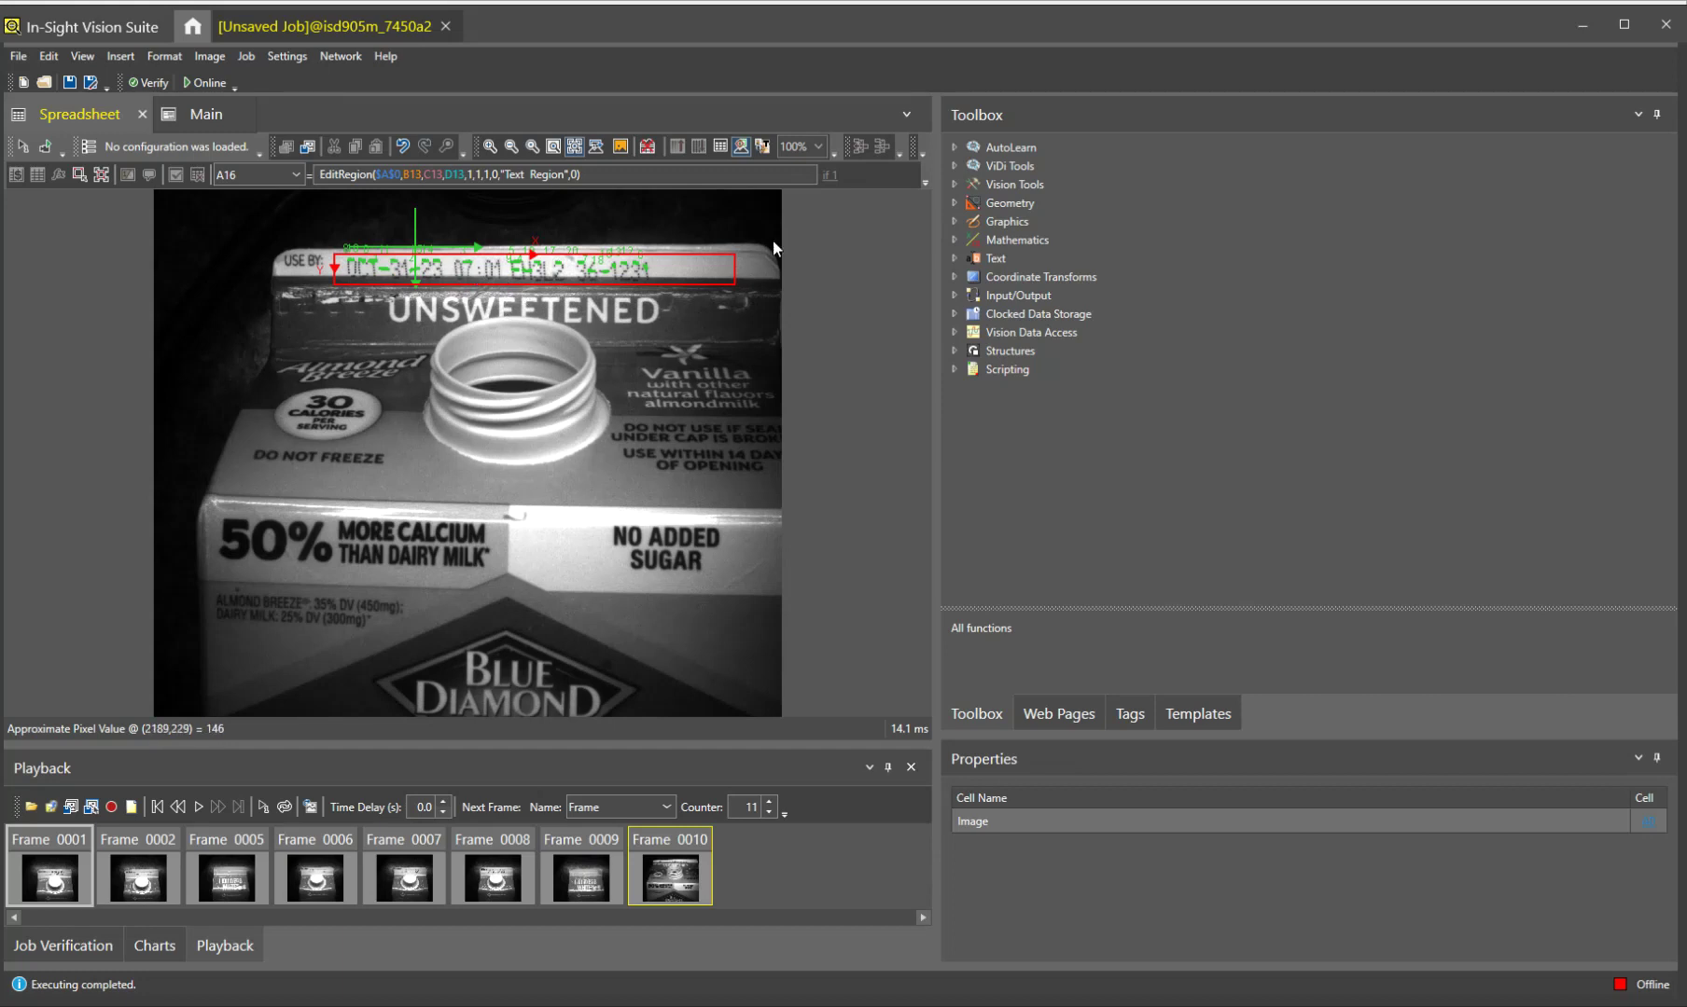
pyautogui.click(724, 147)
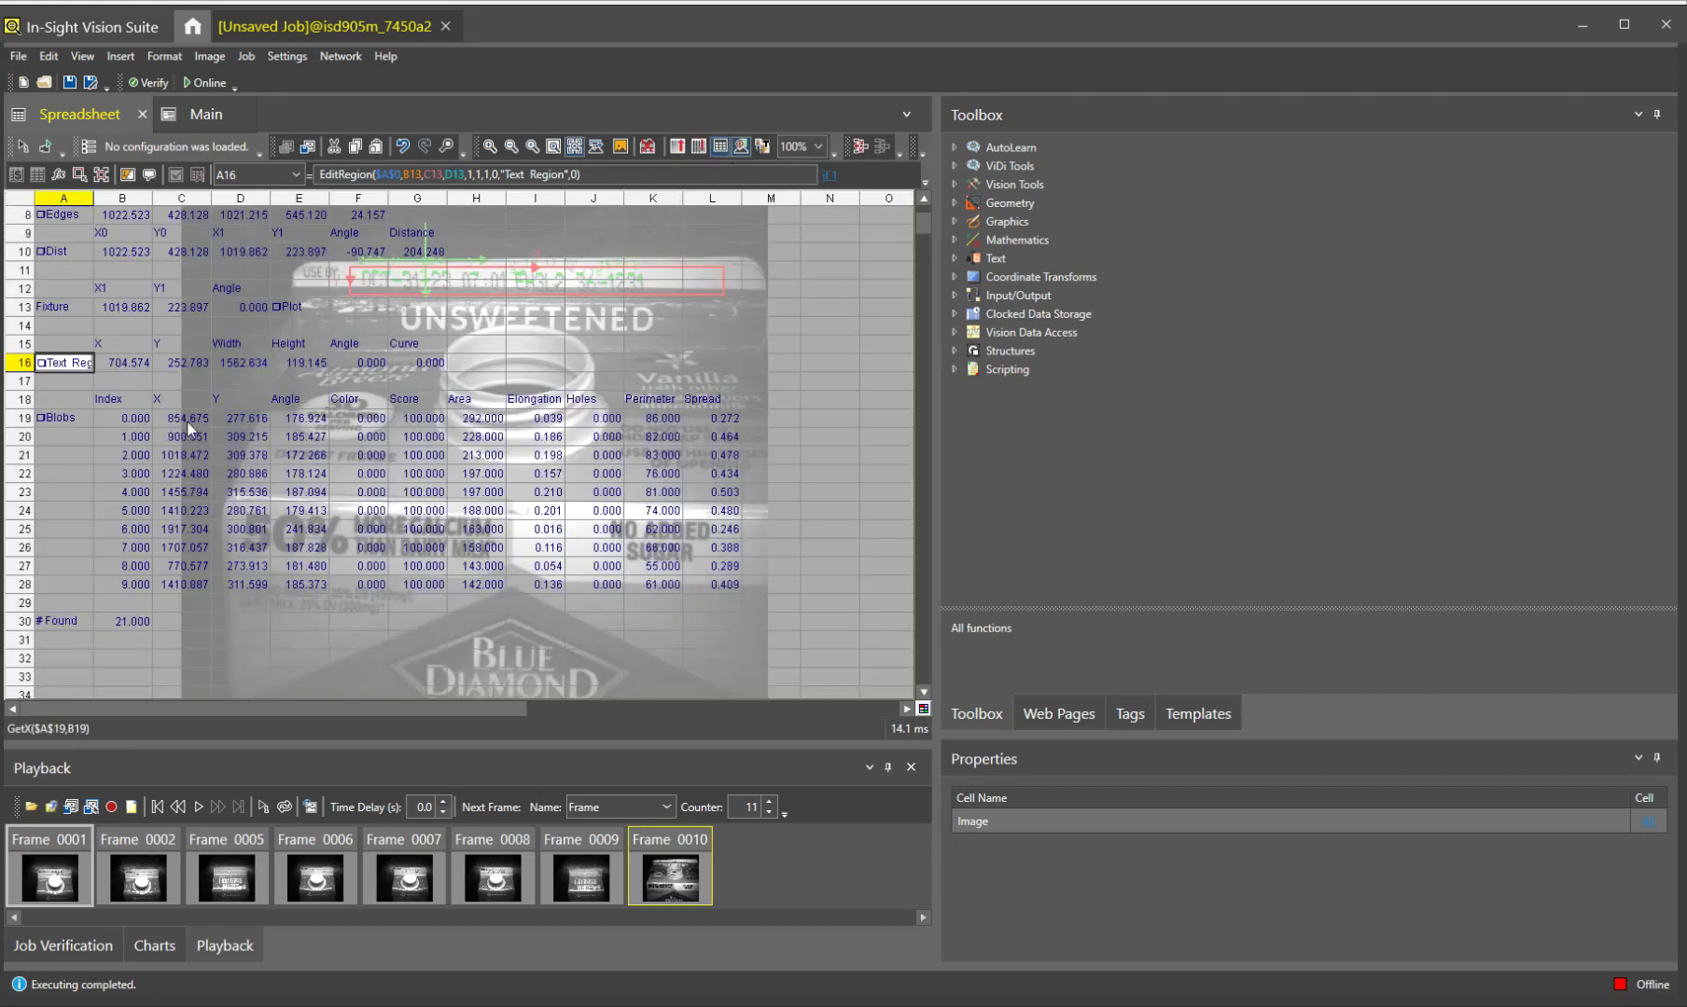
# Insert a Filter function in cell H16
pyautogui.click(474, 364)
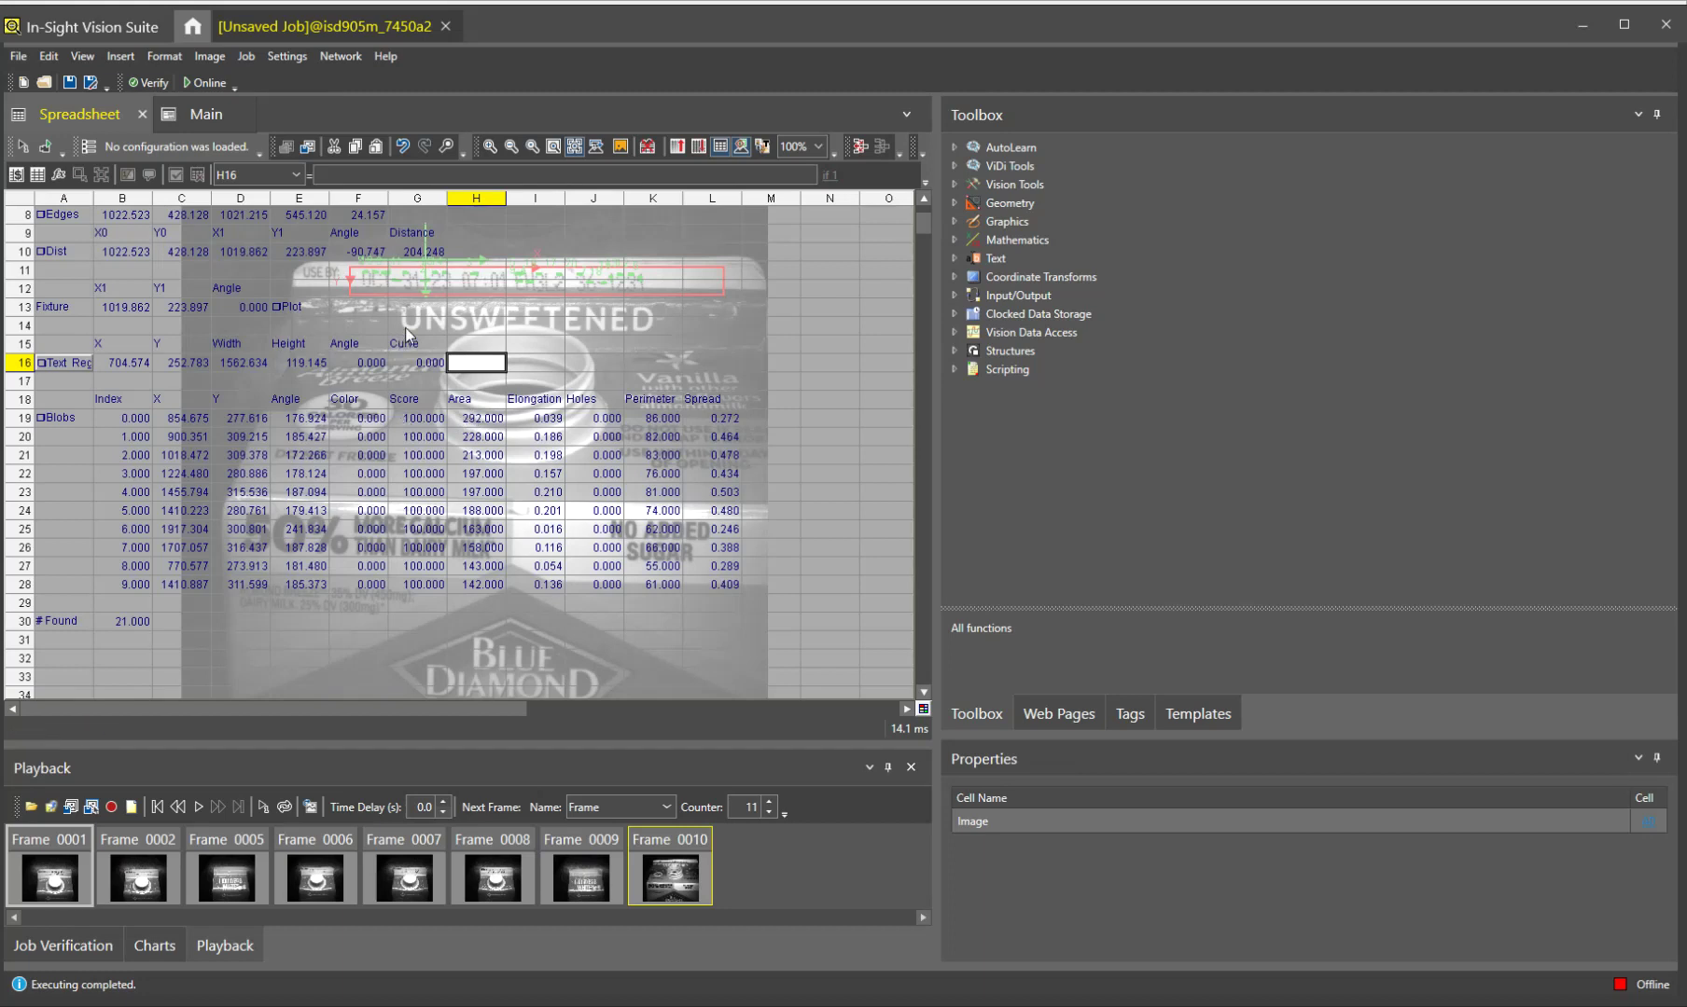
pyautogui.write('Filter(')
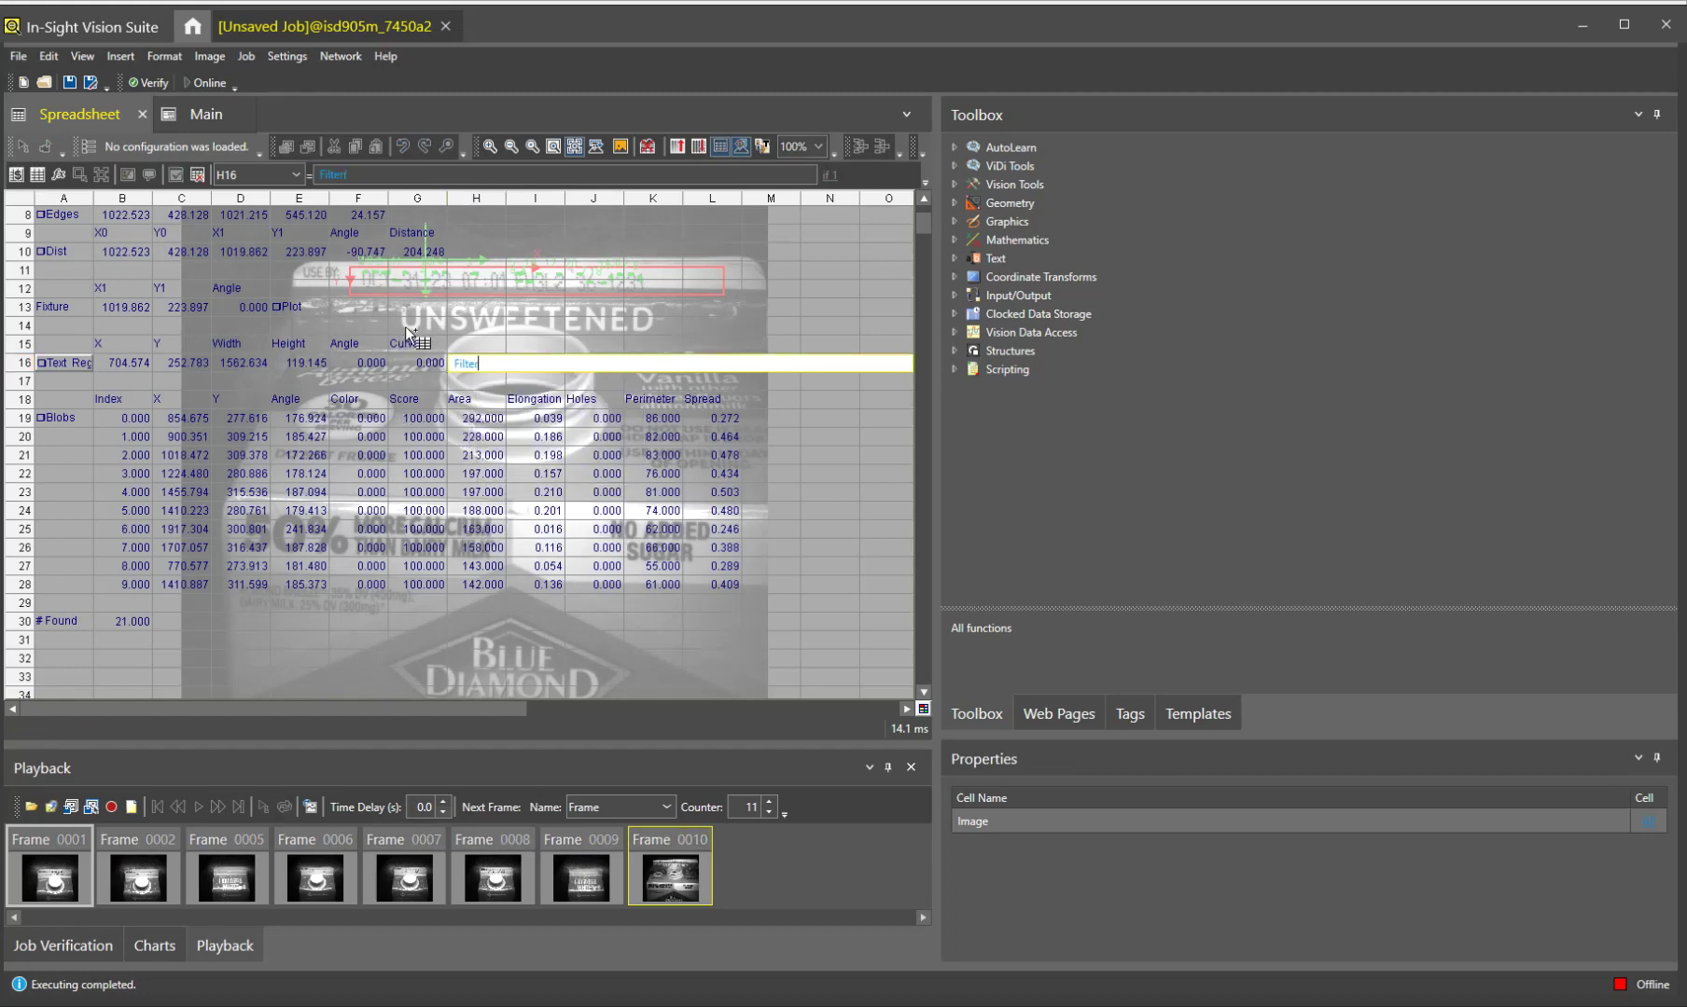
pyautogui.press('Return')
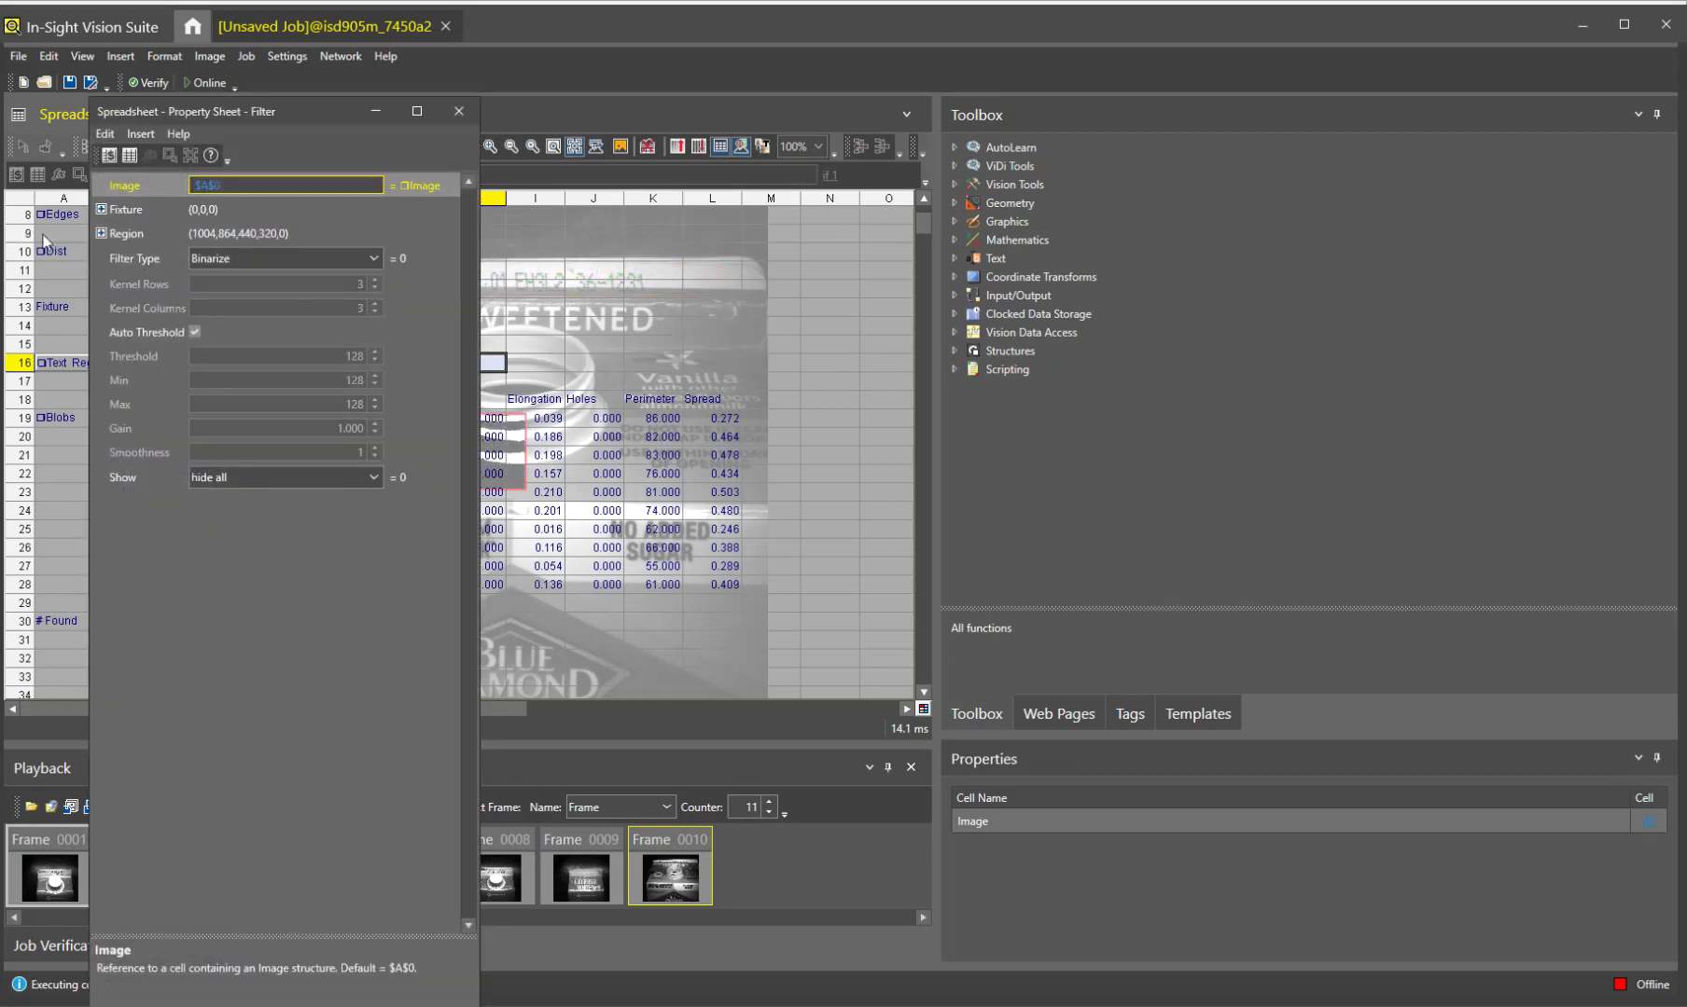
# Link the Filter region's X, Y, width, height and angle to the text region values in cells B16 through F16
pyautogui.click(101, 234)
pyautogui.click(298, 261)
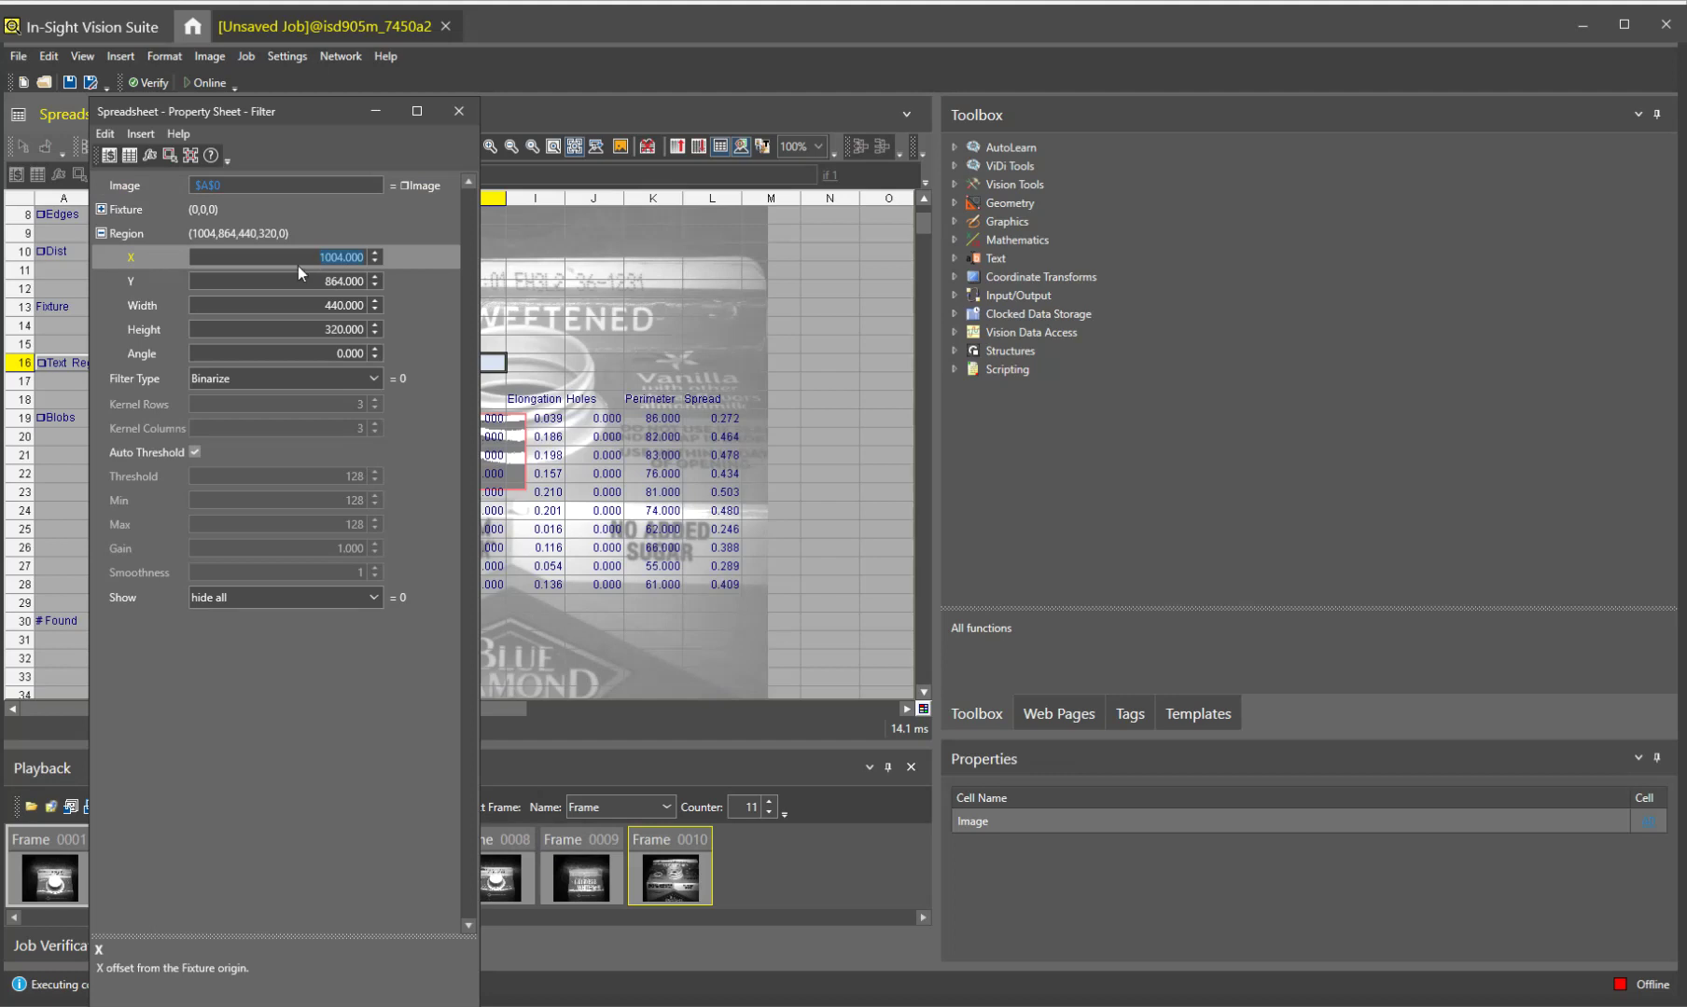
pyautogui.press('Escape')
pyautogui.press('Left')
pyautogui.press('Left')
pyautogui.press('Left')
pyautogui.press('Left')
pyautogui.press('Left')
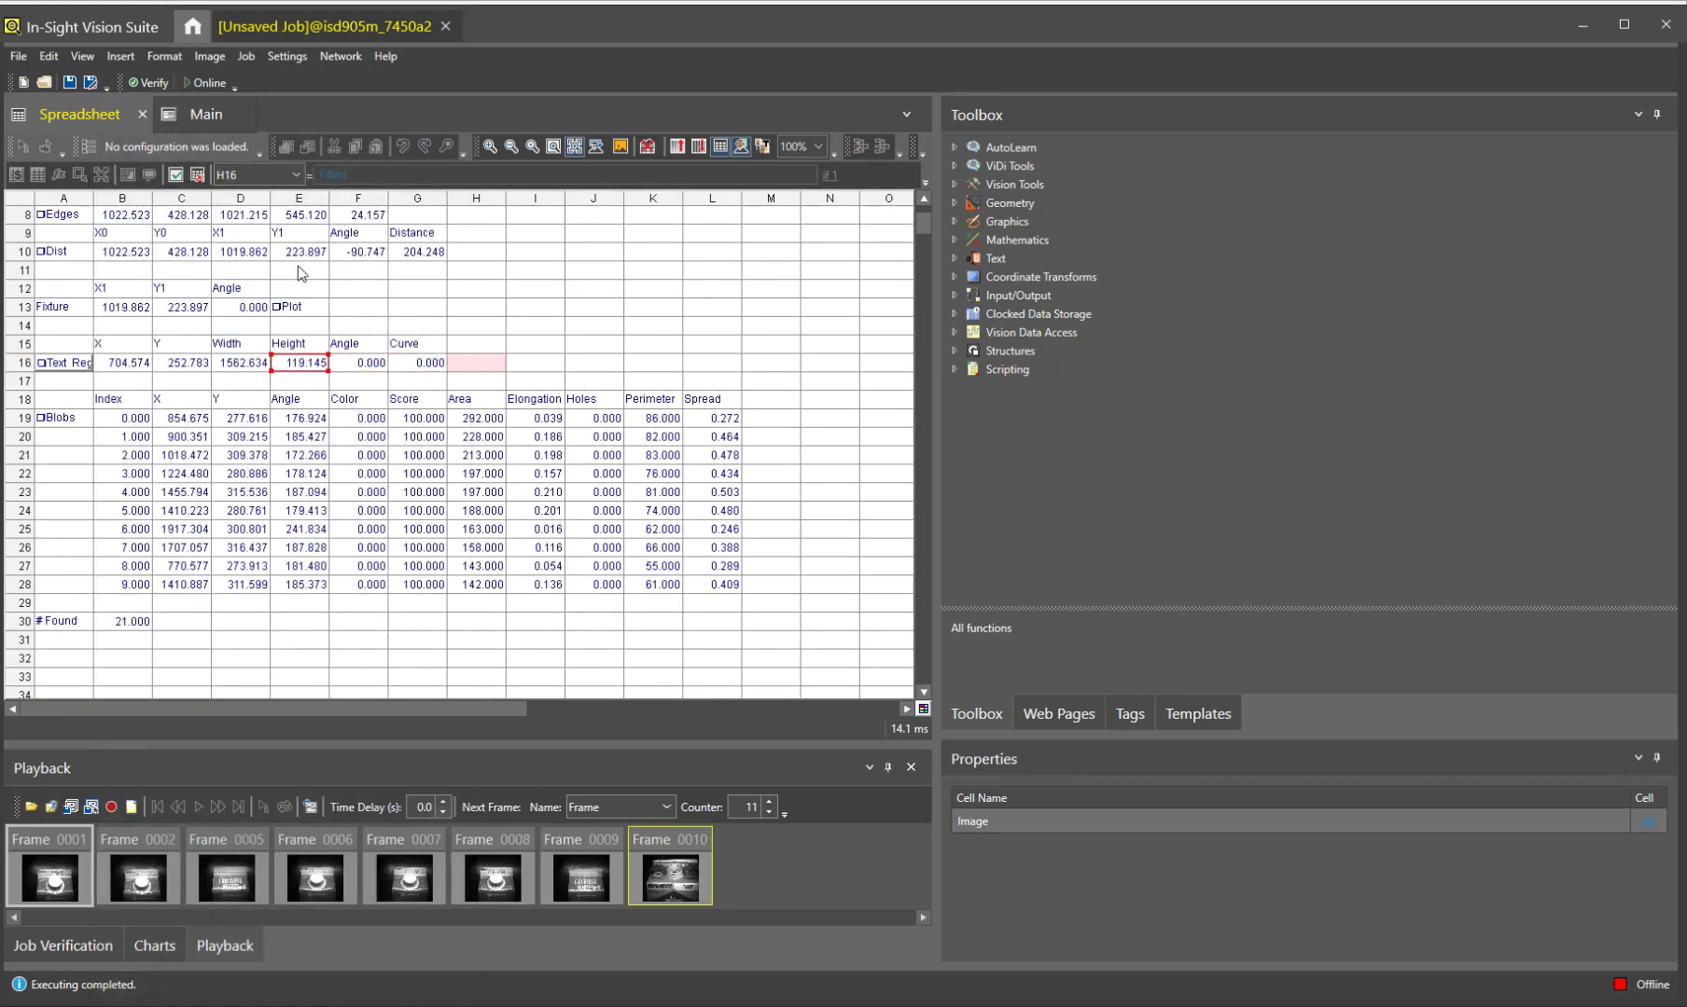
pyautogui.press('Left')
pyautogui.hotkey('shift', 'Right')
pyautogui.hotkey('shift', 'Right')
pyautogui.hotkey('shift', 'Right')
pyautogui.hotkey('shift', 'Right')
pyautogui.hotkey('shift', 'Right')
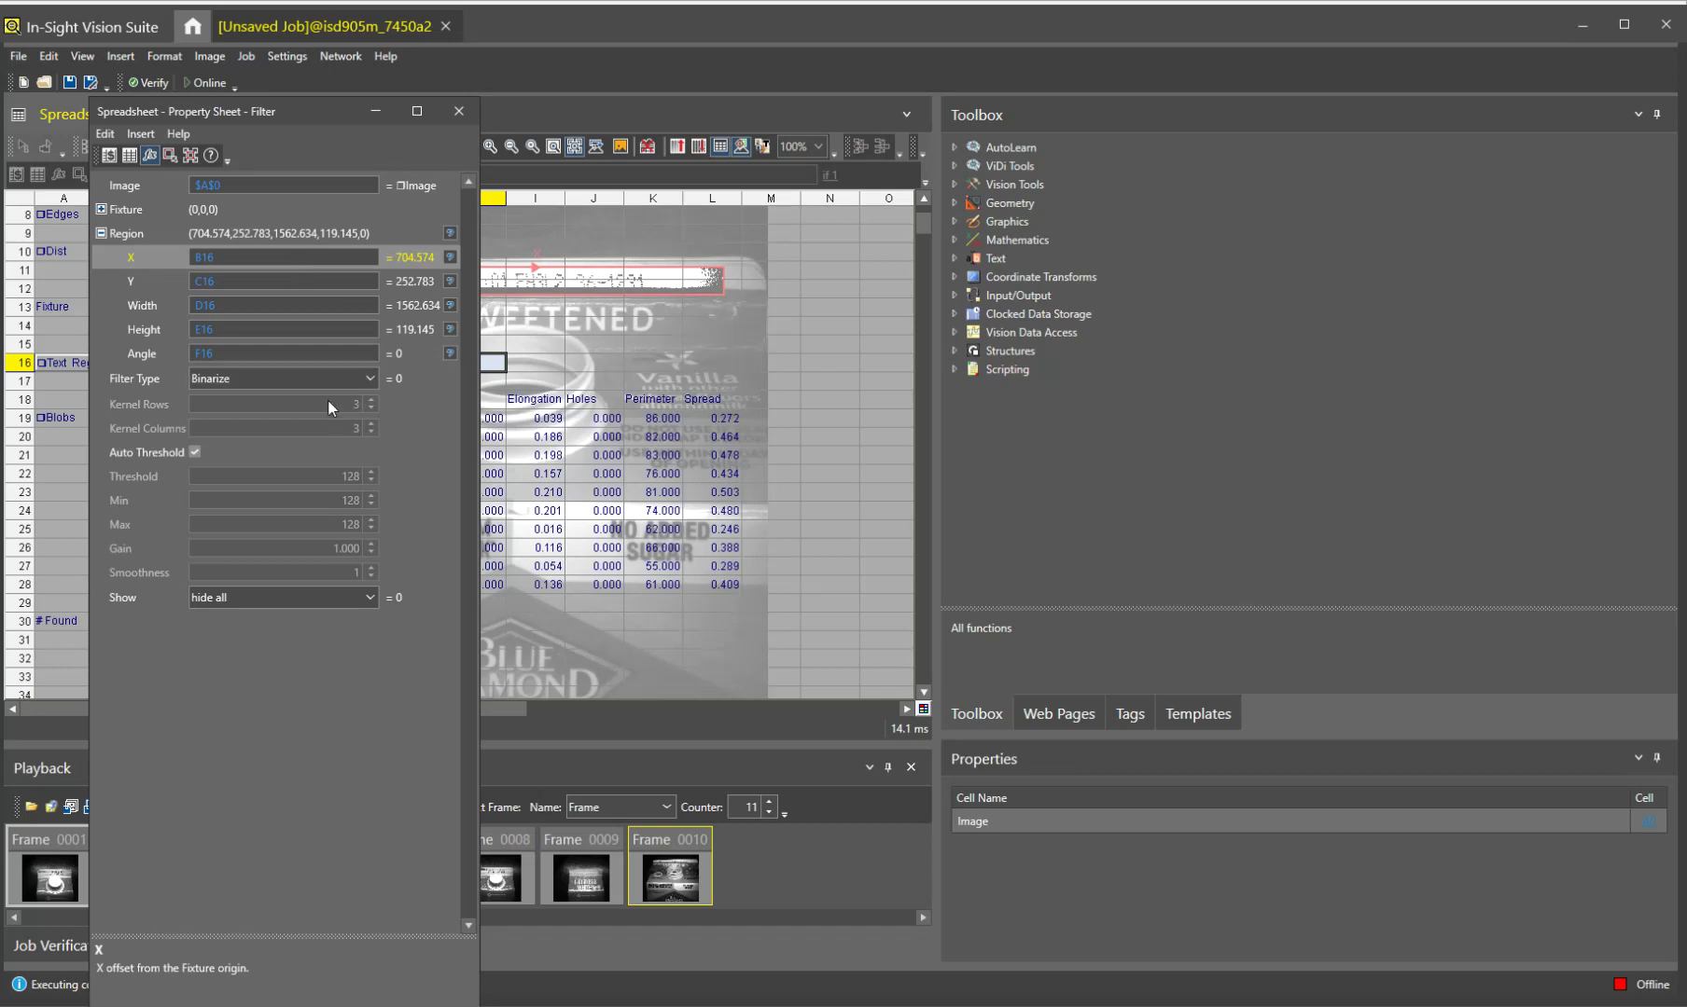
# Set the H16 filter type to Bot Hat with 11 kernel rows and 11 kernel columns
pyautogui.click(348, 380)
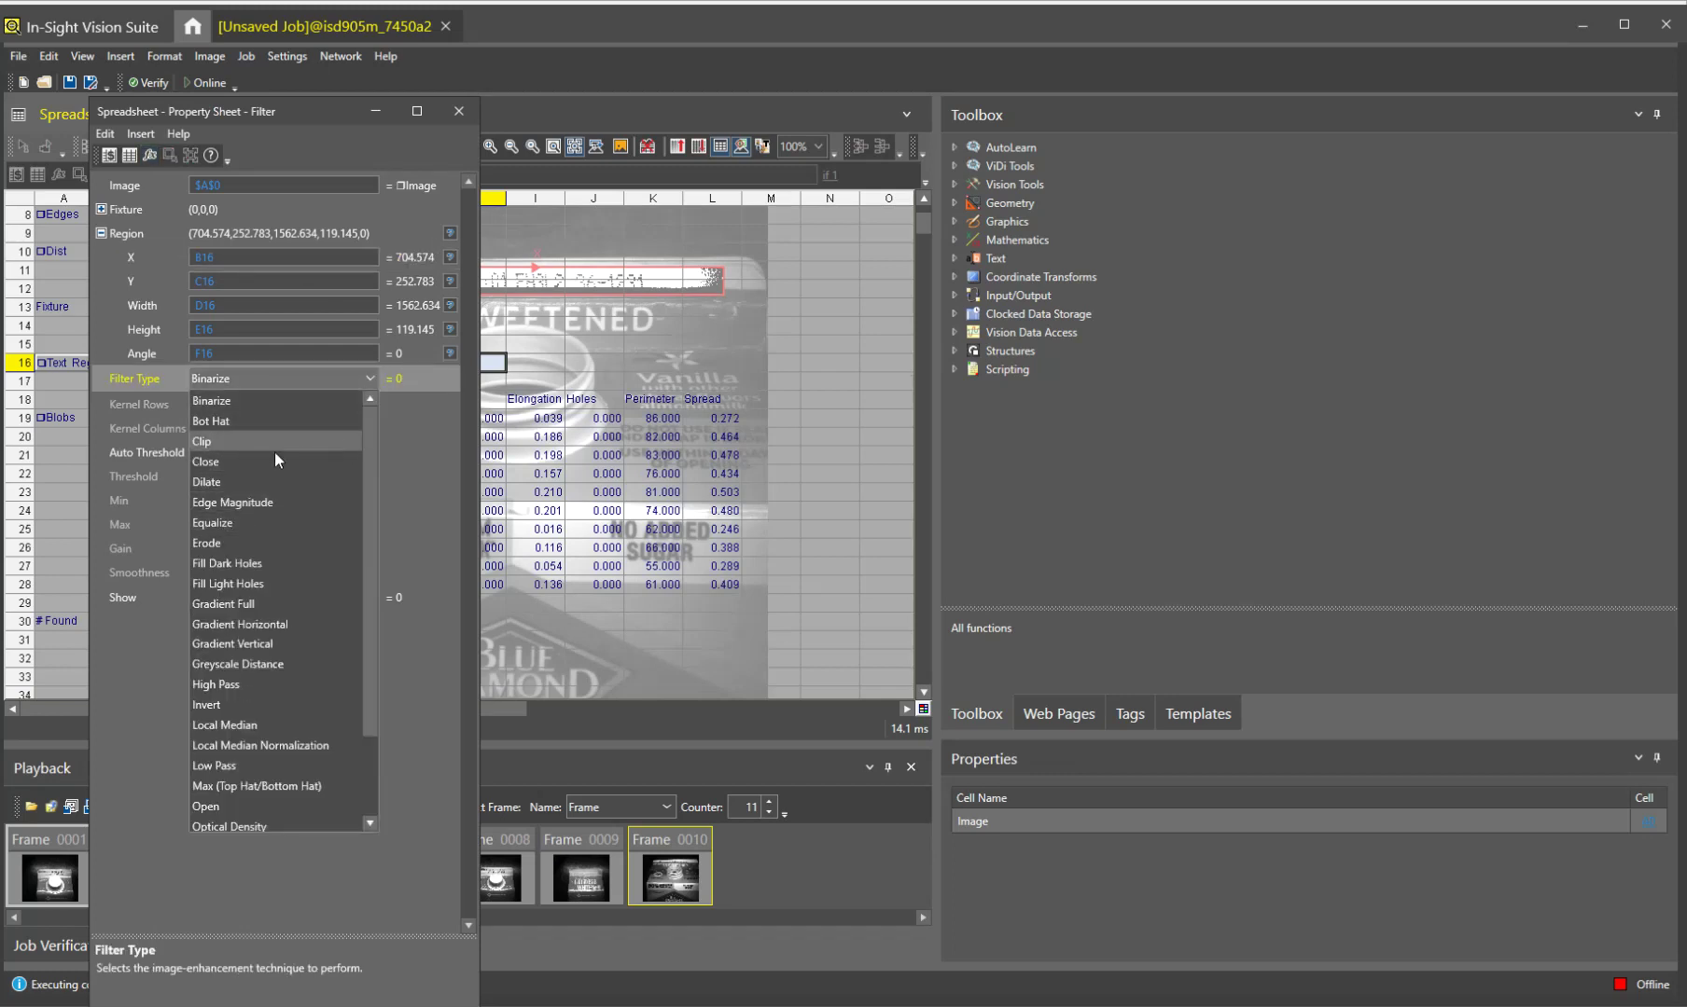
pyautogui.click(284, 421)
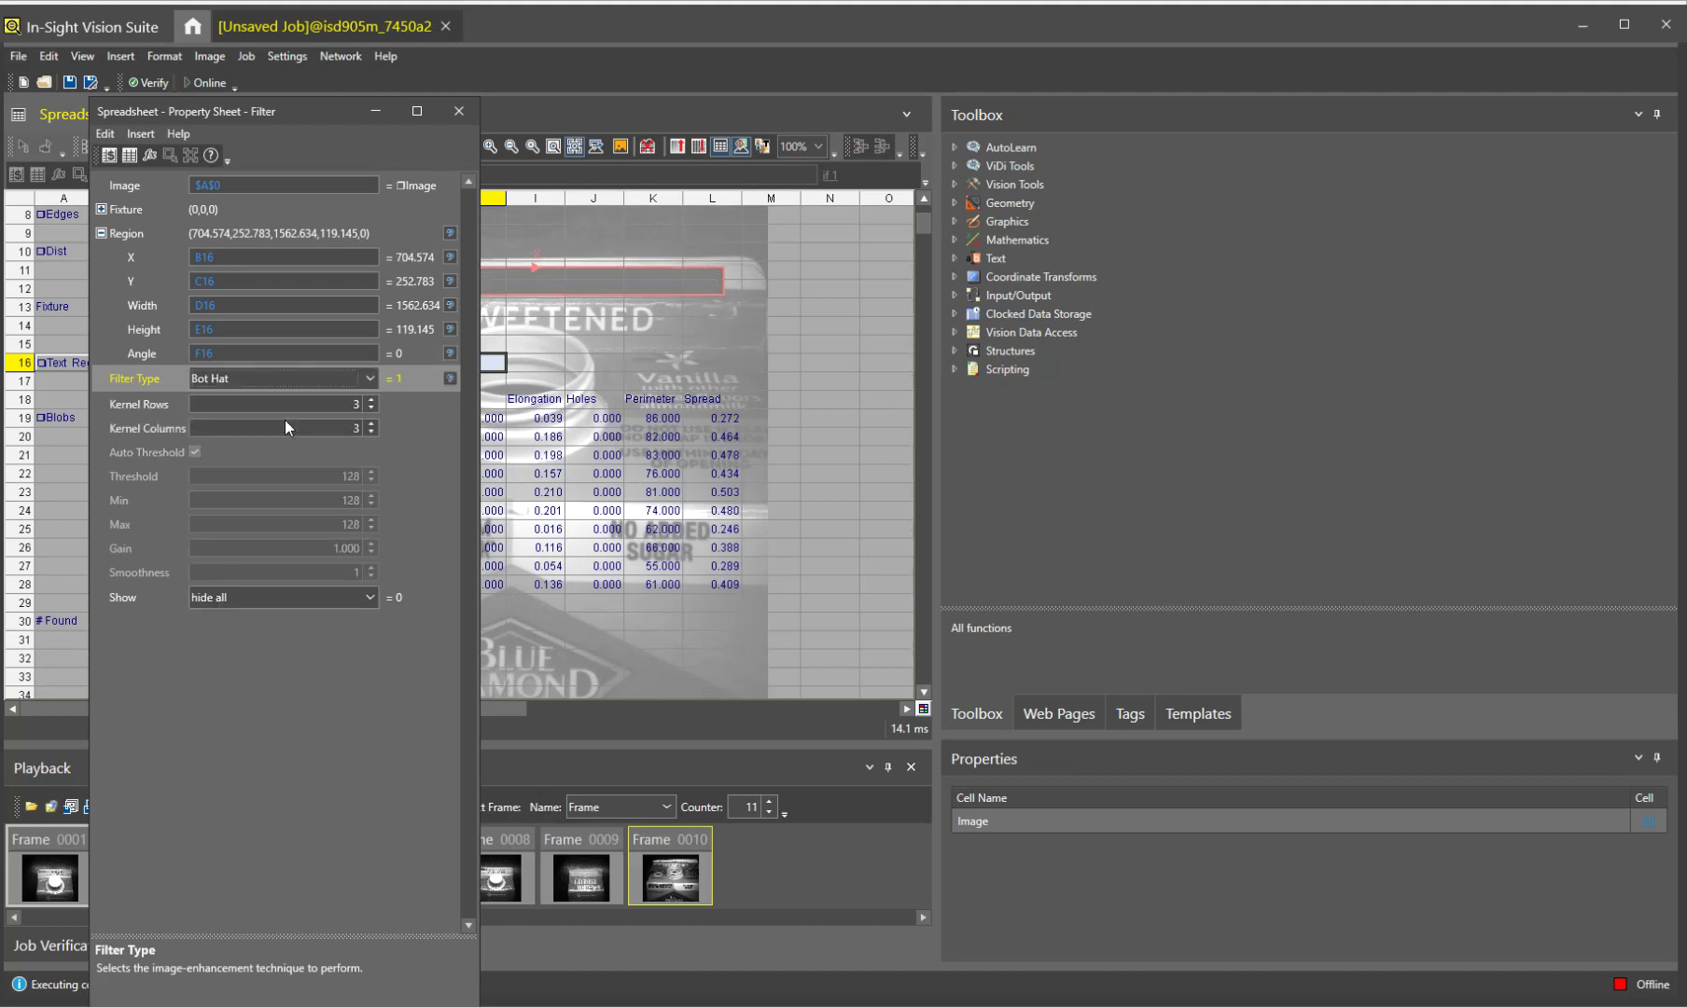
pyautogui.click(344, 408)
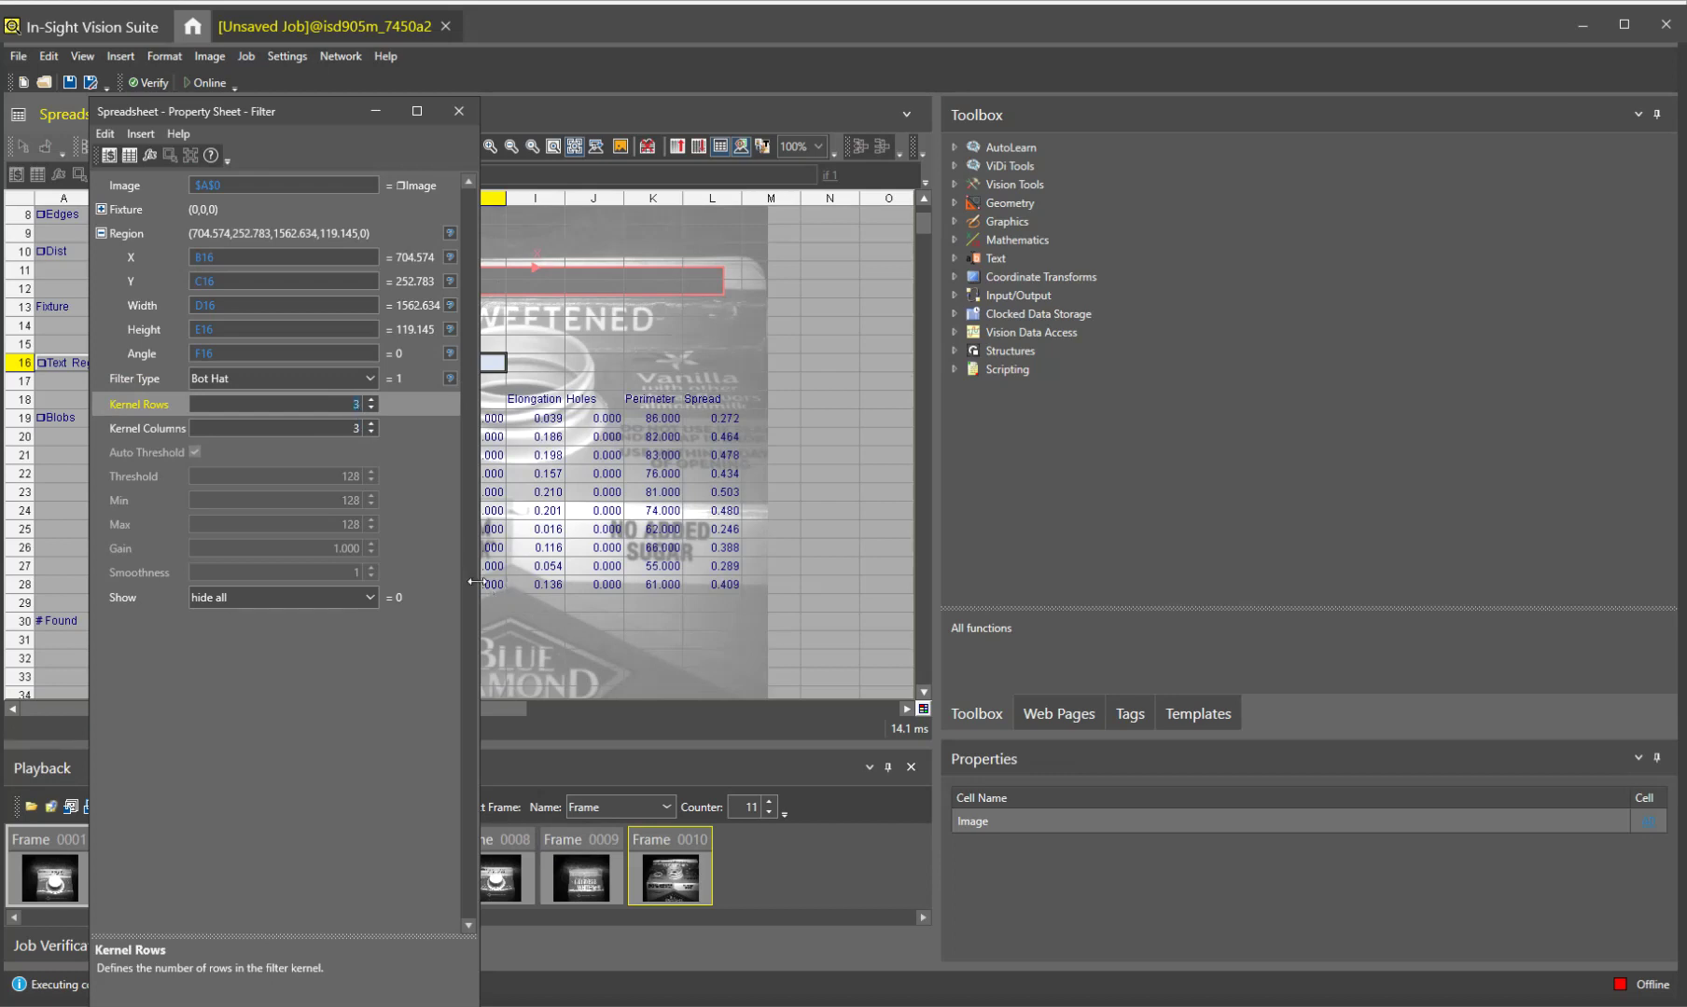
pyautogui.click(344, 428)
pyautogui.write('11')
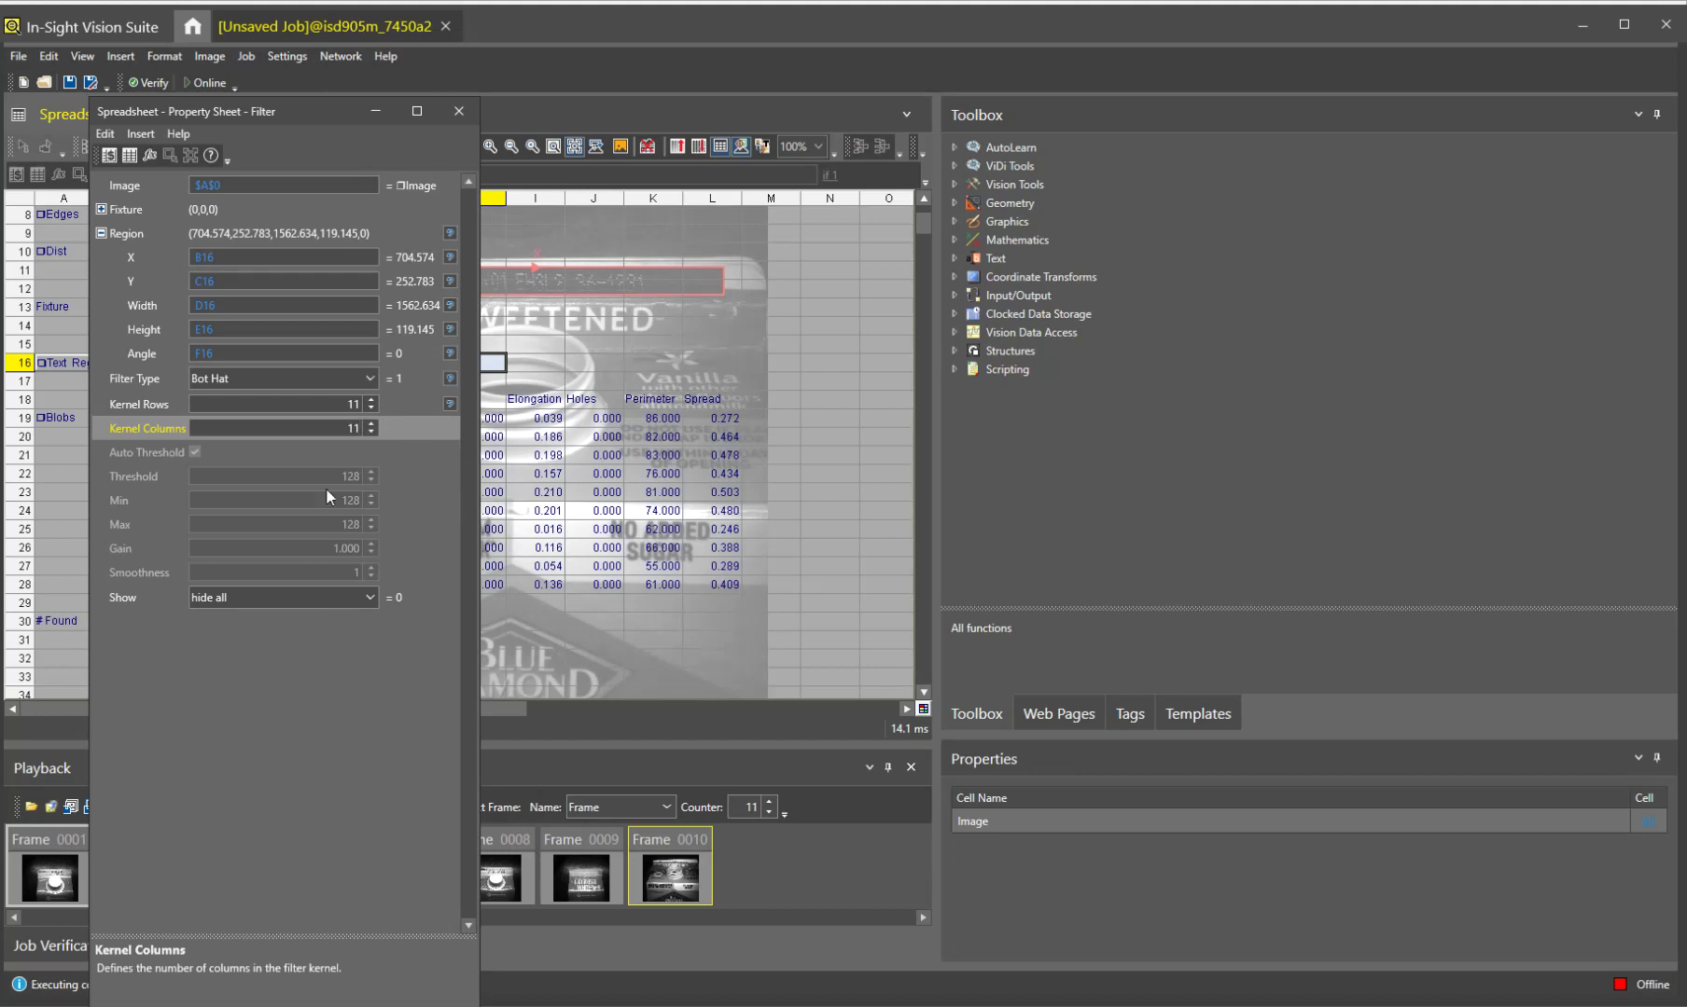
pyautogui.click(338, 401)
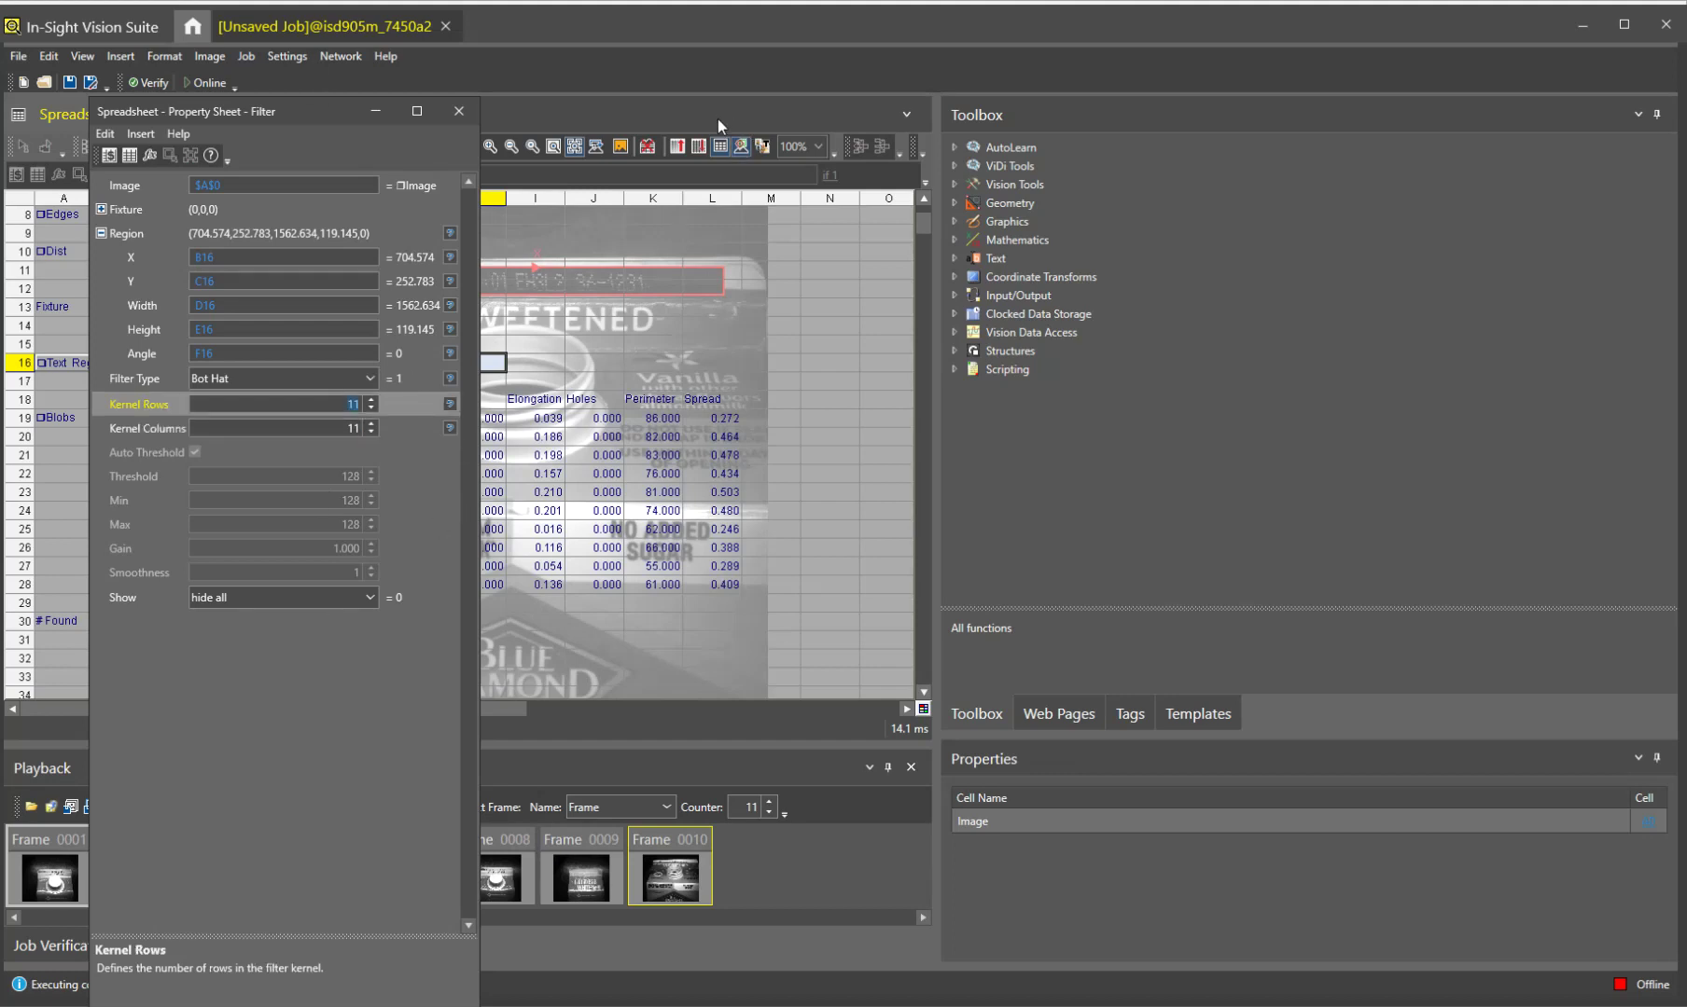
# Inspect the Bot Hat result over the date line with the spreadsheet overlay hidden, and accept the filter
pyautogui.click(720, 147)
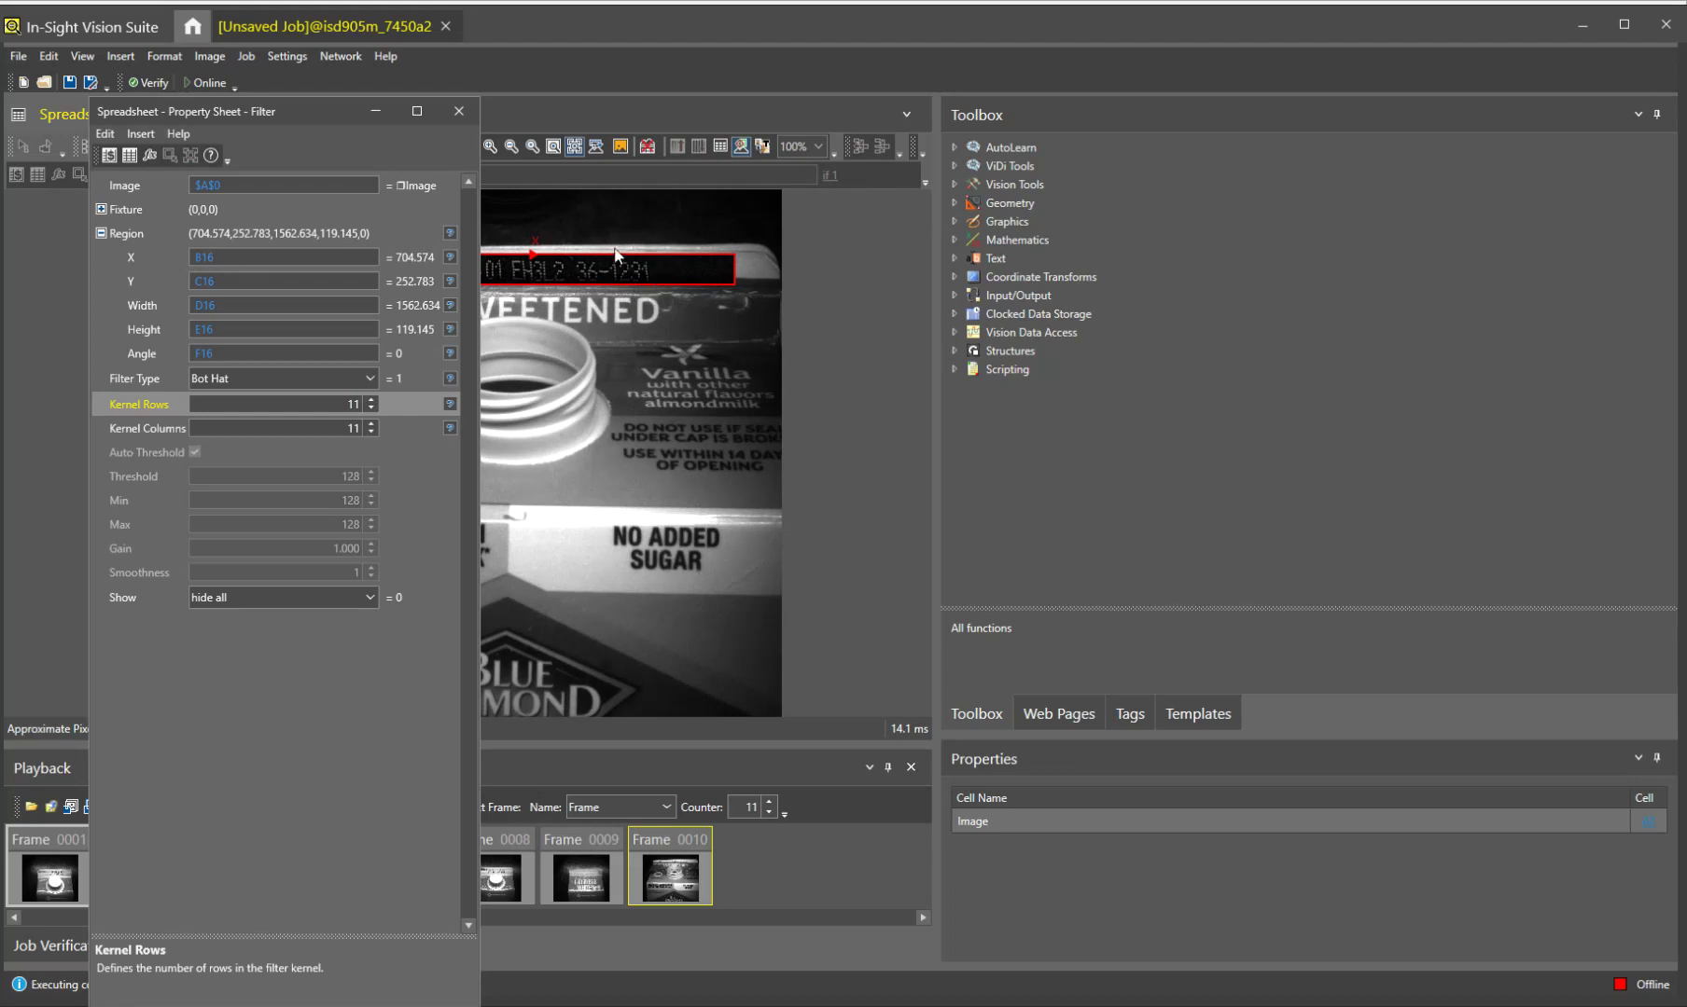
pyautogui.moveTo(315, 105); pyautogui.dragTo(1099, 143)
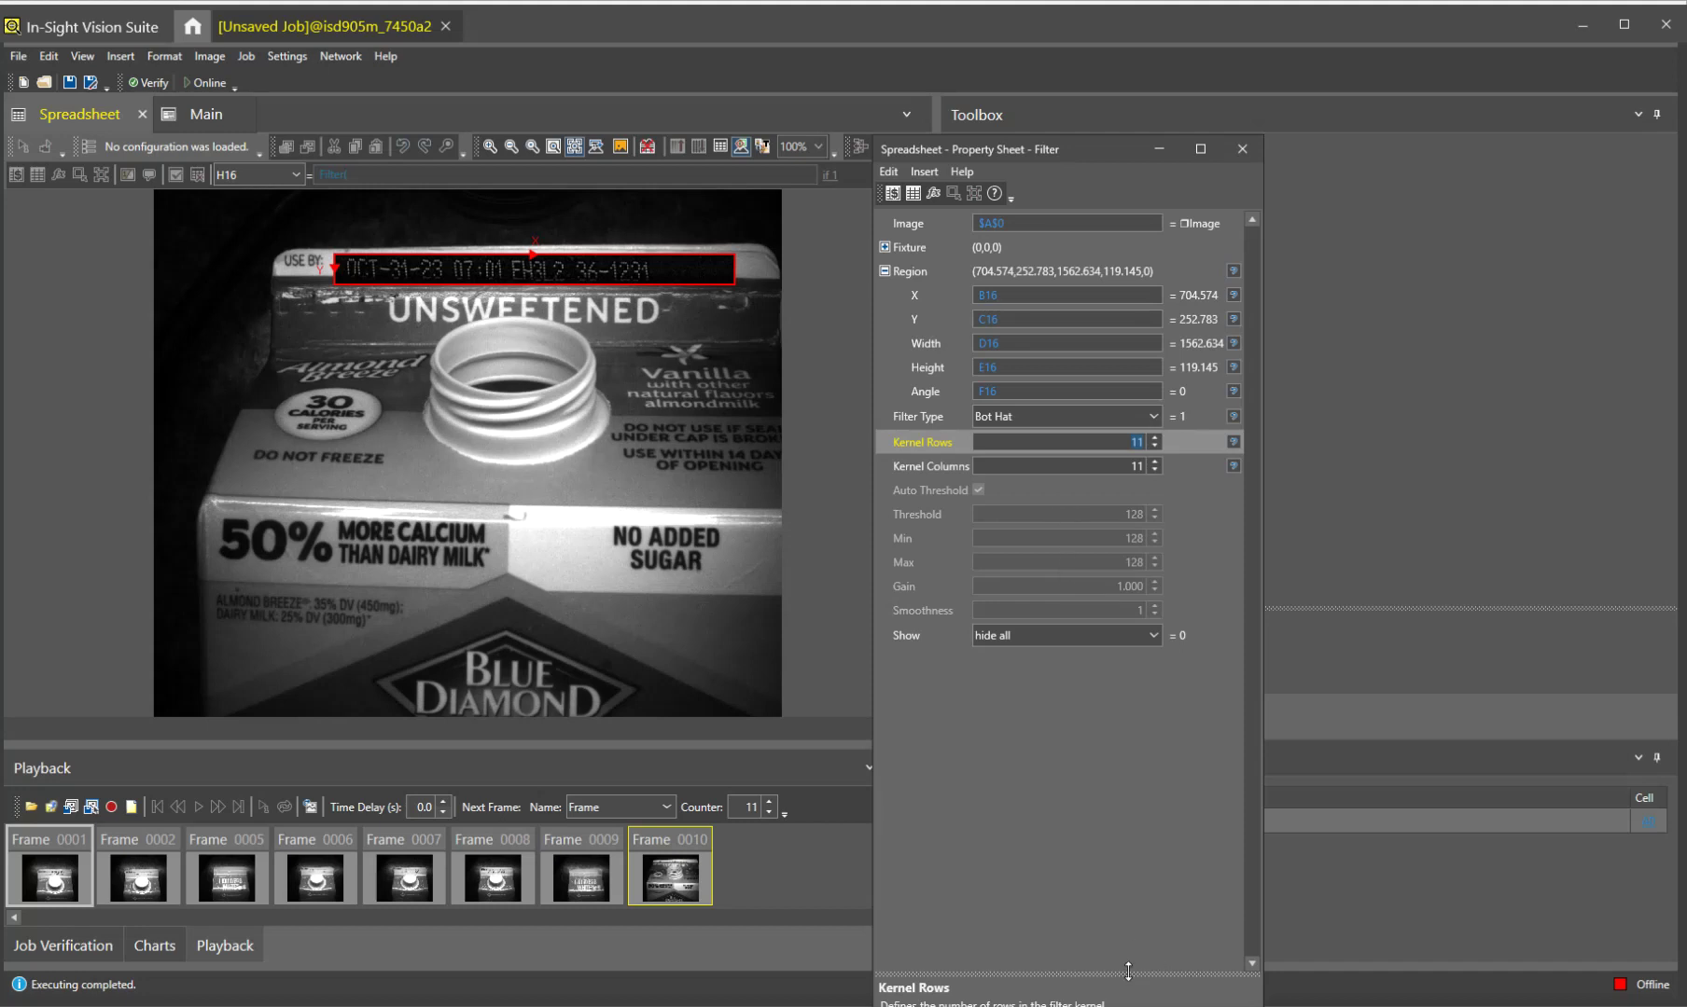
pyautogui.moveTo(1077, 145); pyautogui.dragTo(299, 144)
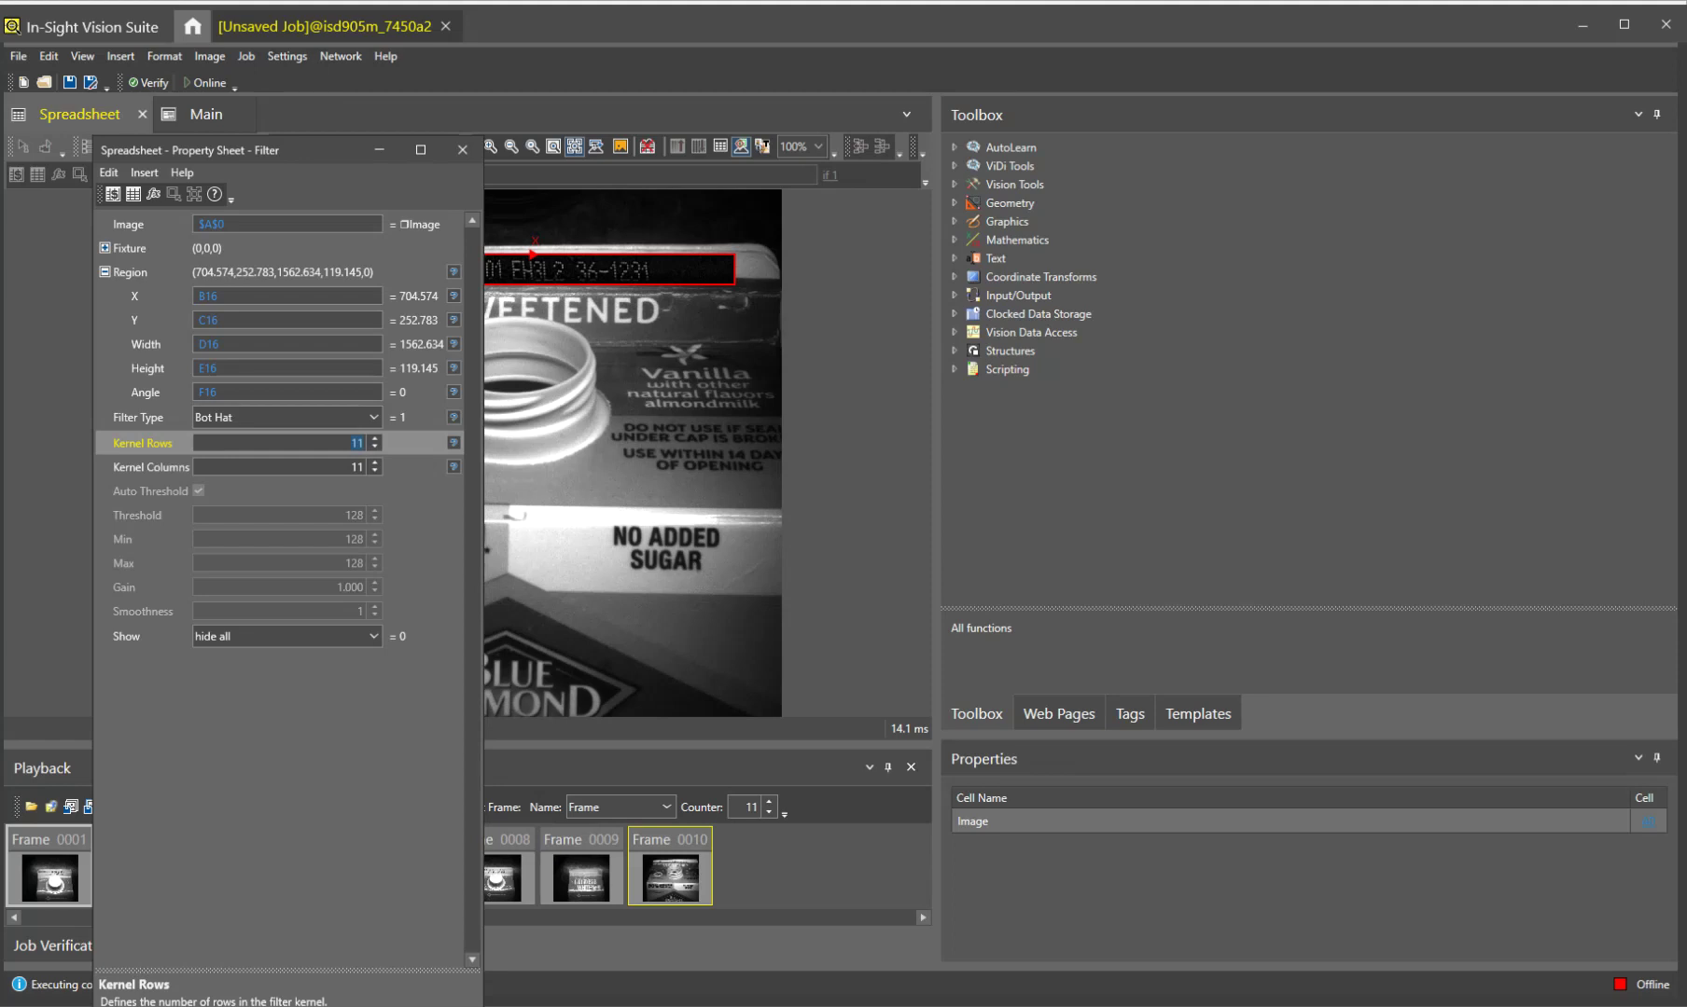
pyautogui.press('Return')
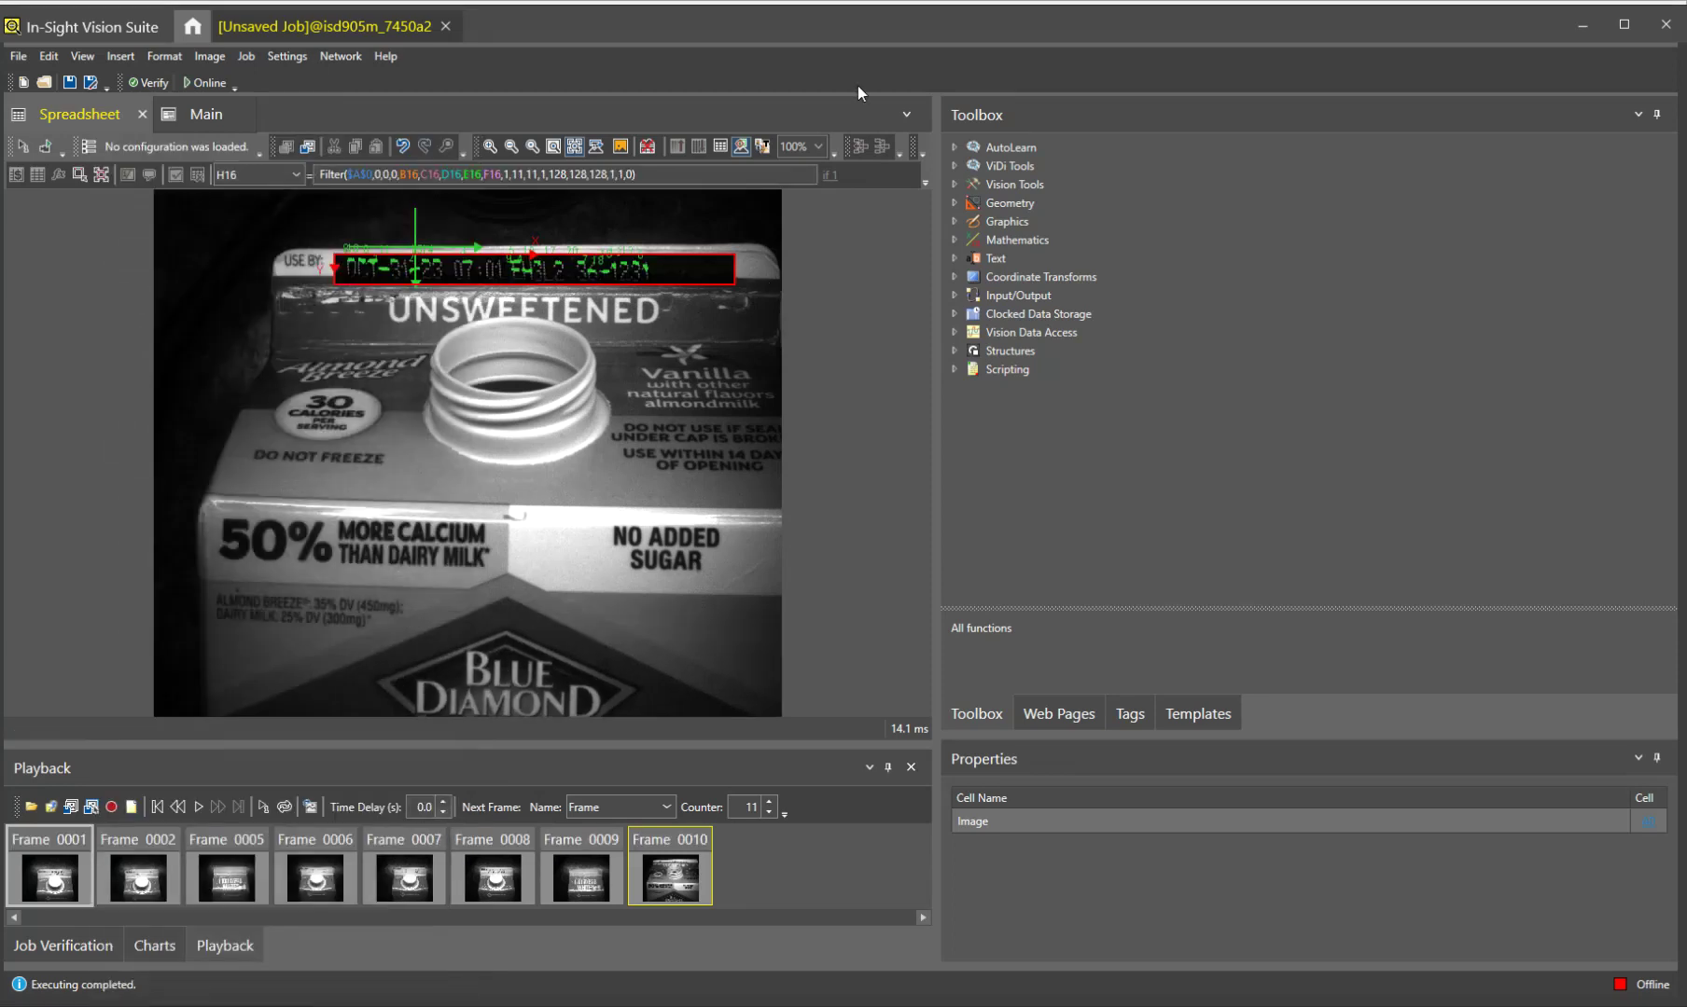
# Bring back the spreadsheet overlay and insert a second Filter function in cell I16
pyautogui.click(719, 147)
pyautogui.click(561, 363)
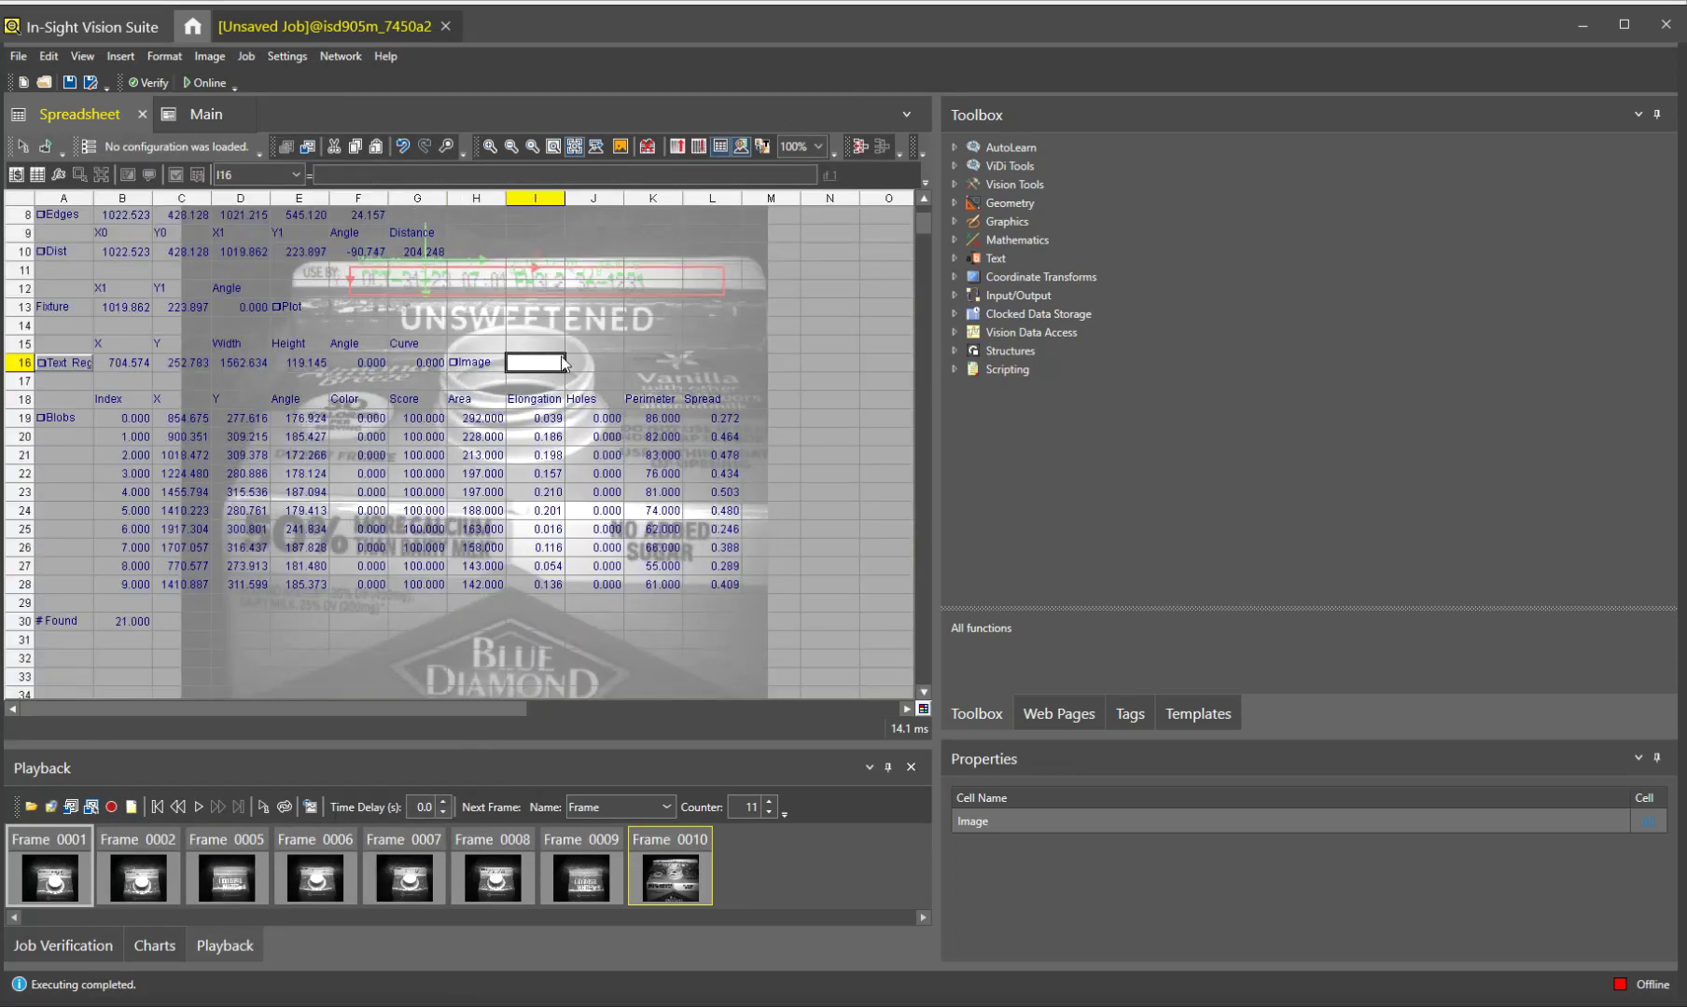
pyautogui.write('filter')
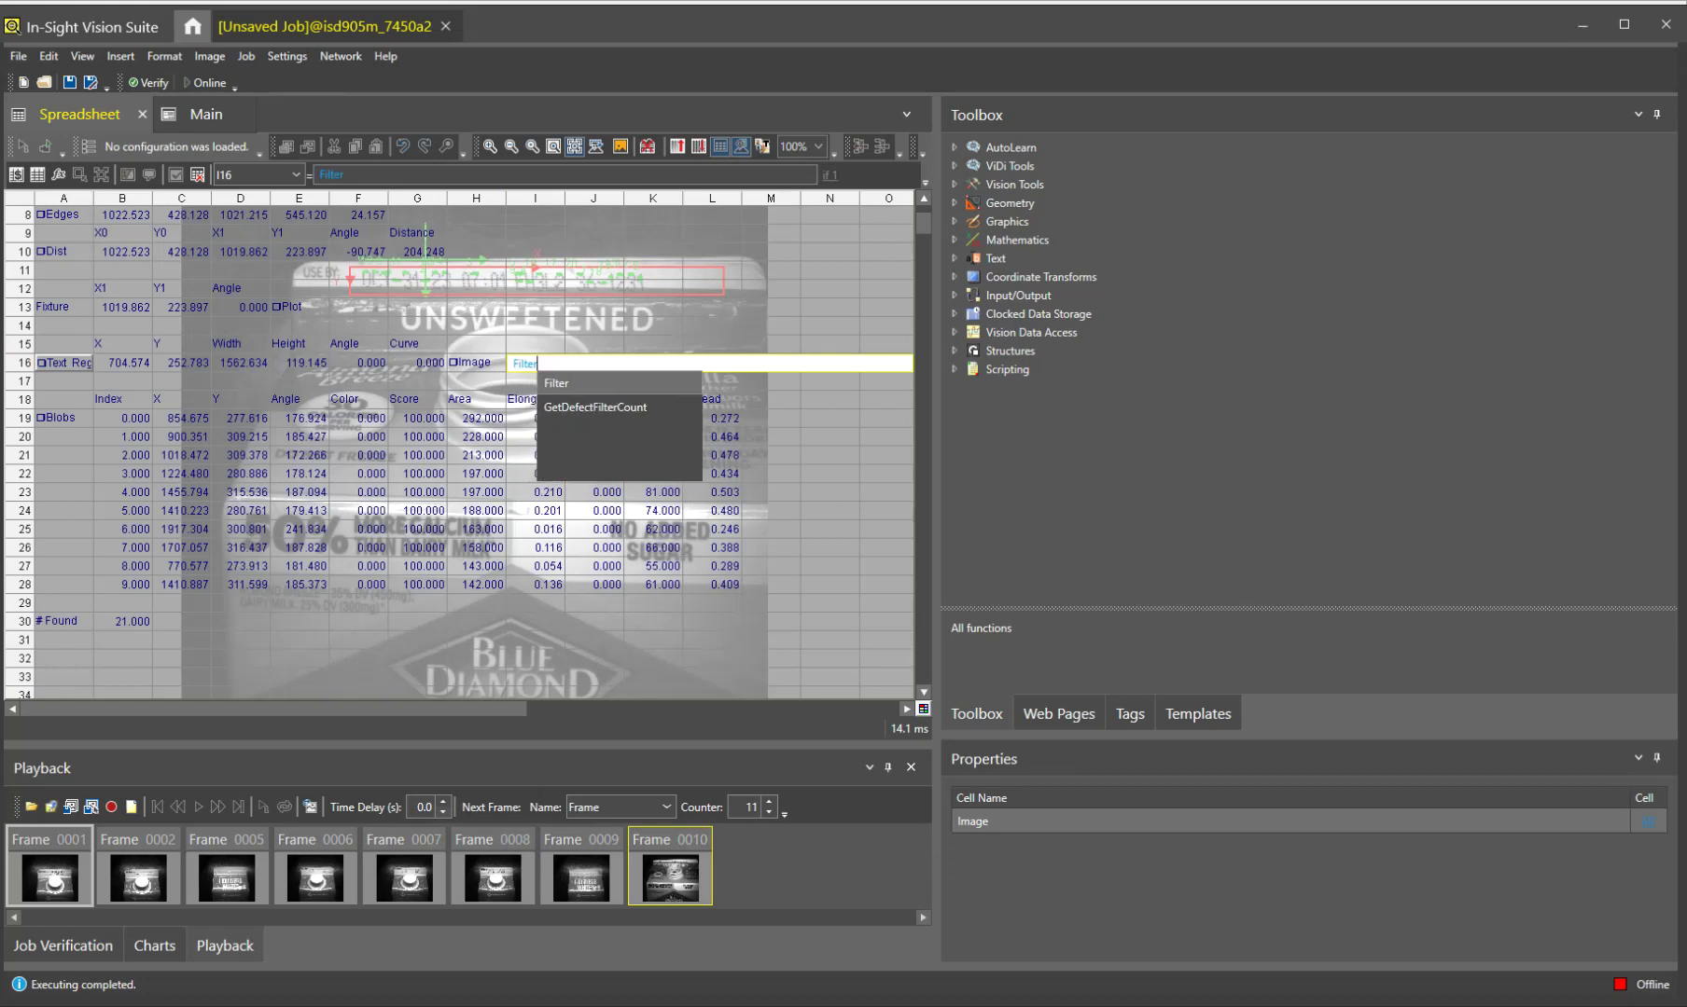
pyautogui.press('Return')
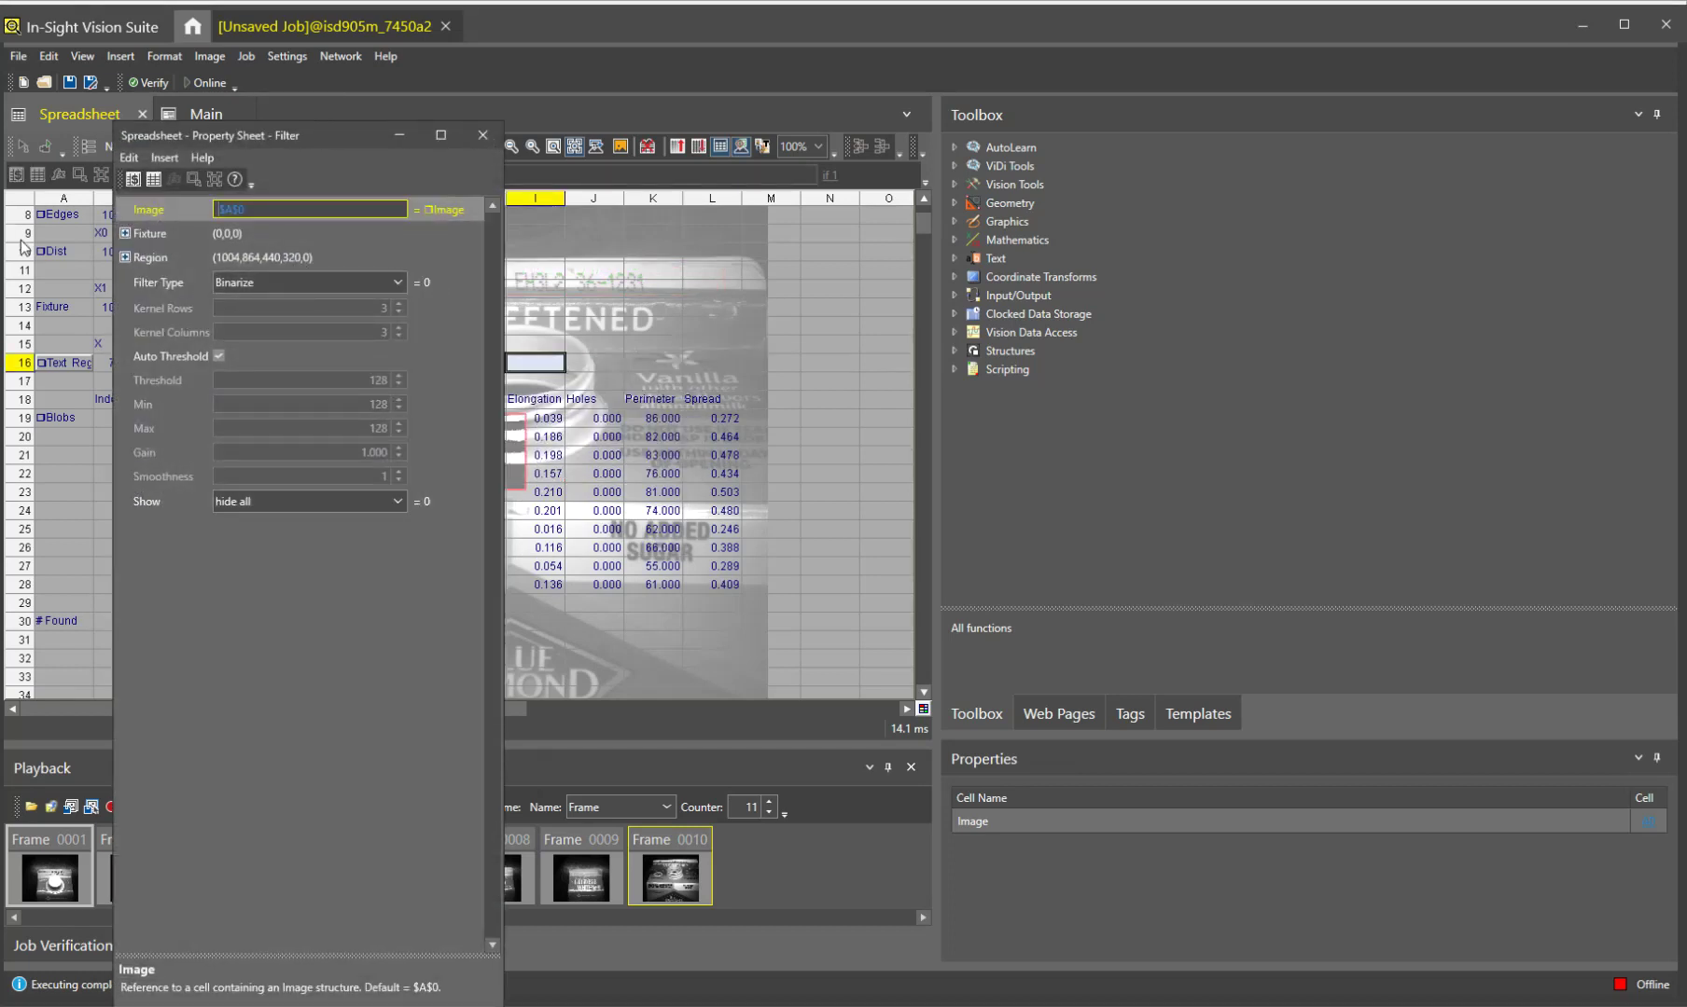
# Link the second filter's region X, Y, width, height and angle to the text region values in cells B16 through F16
pyautogui.click(125, 257)
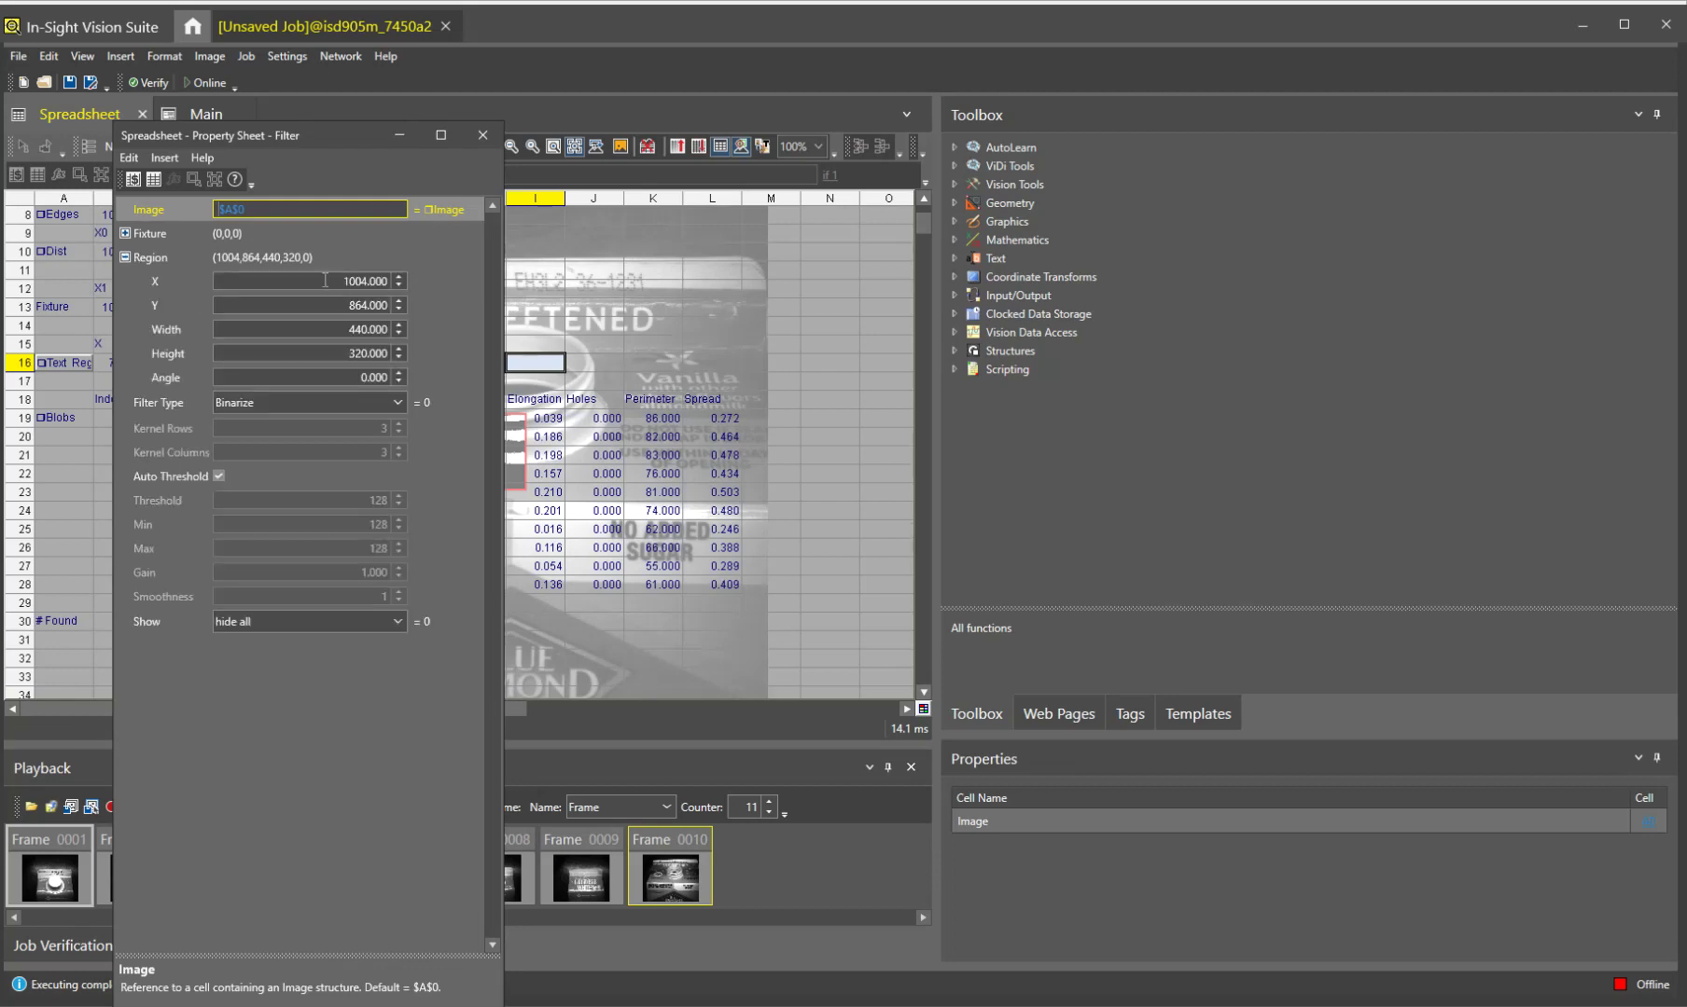
pyautogui.click(324, 279)
pyautogui.press('Return')
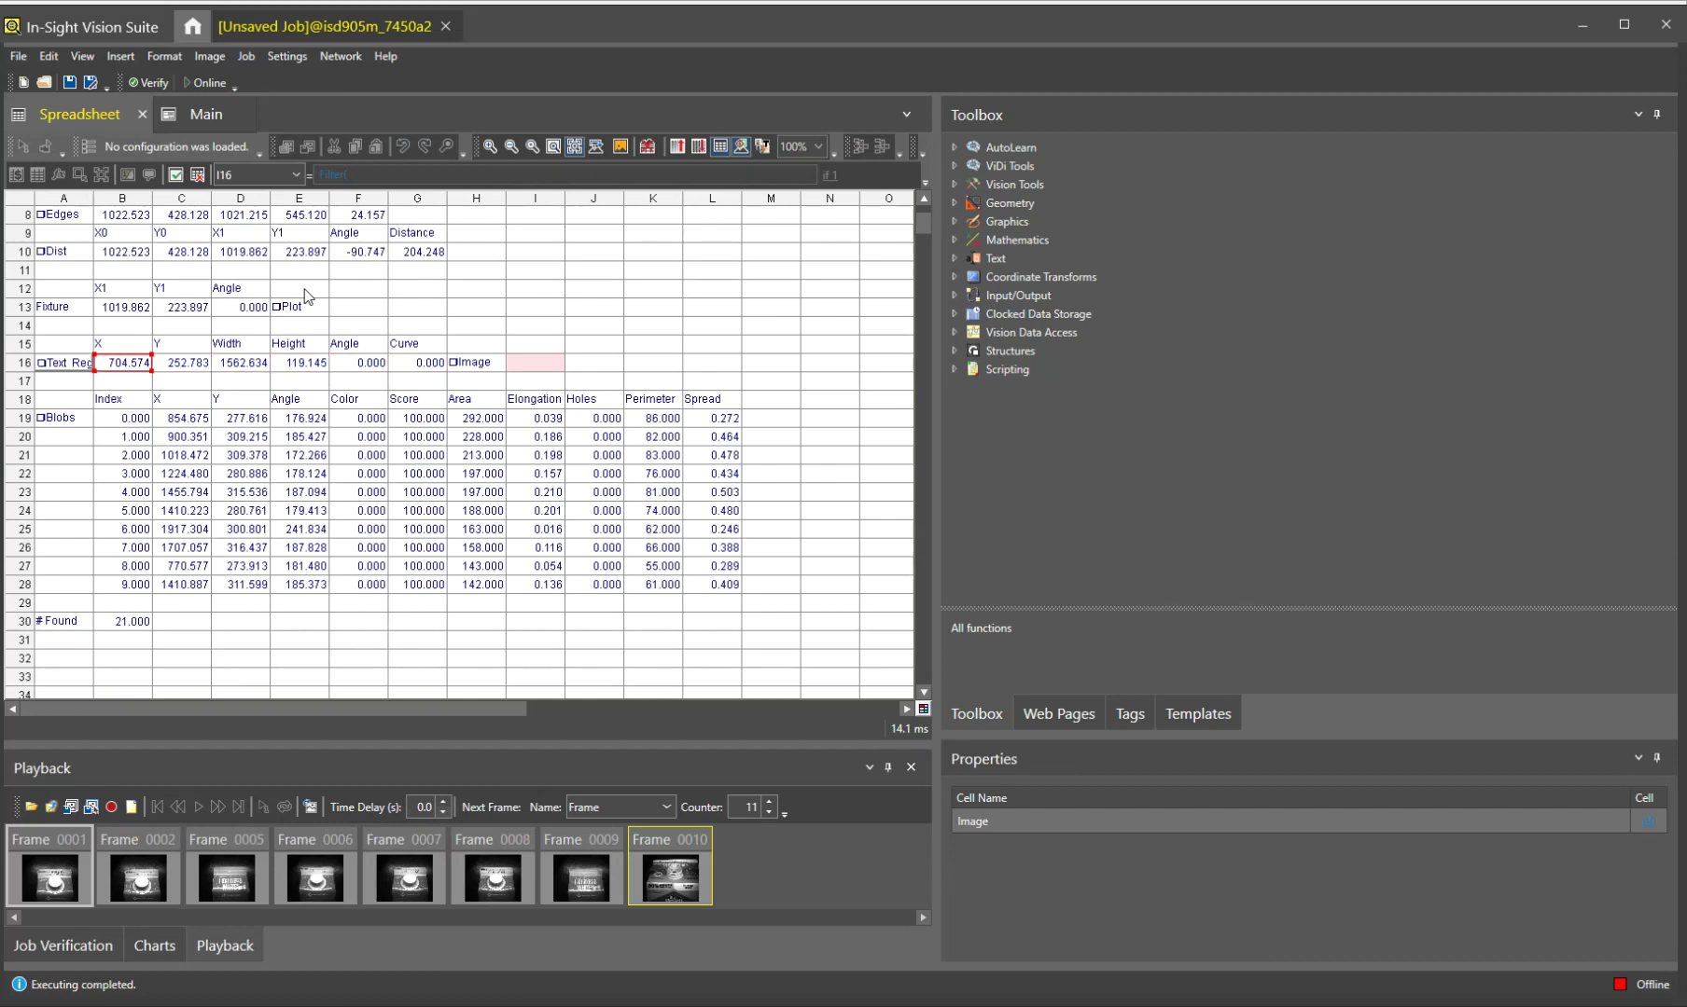
pyautogui.hotkey('shift', 'Right')
pyautogui.hotkey('shift', 'Right')
pyautogui.hotkey('shift', 'Right')
pyautogui.press('Return')
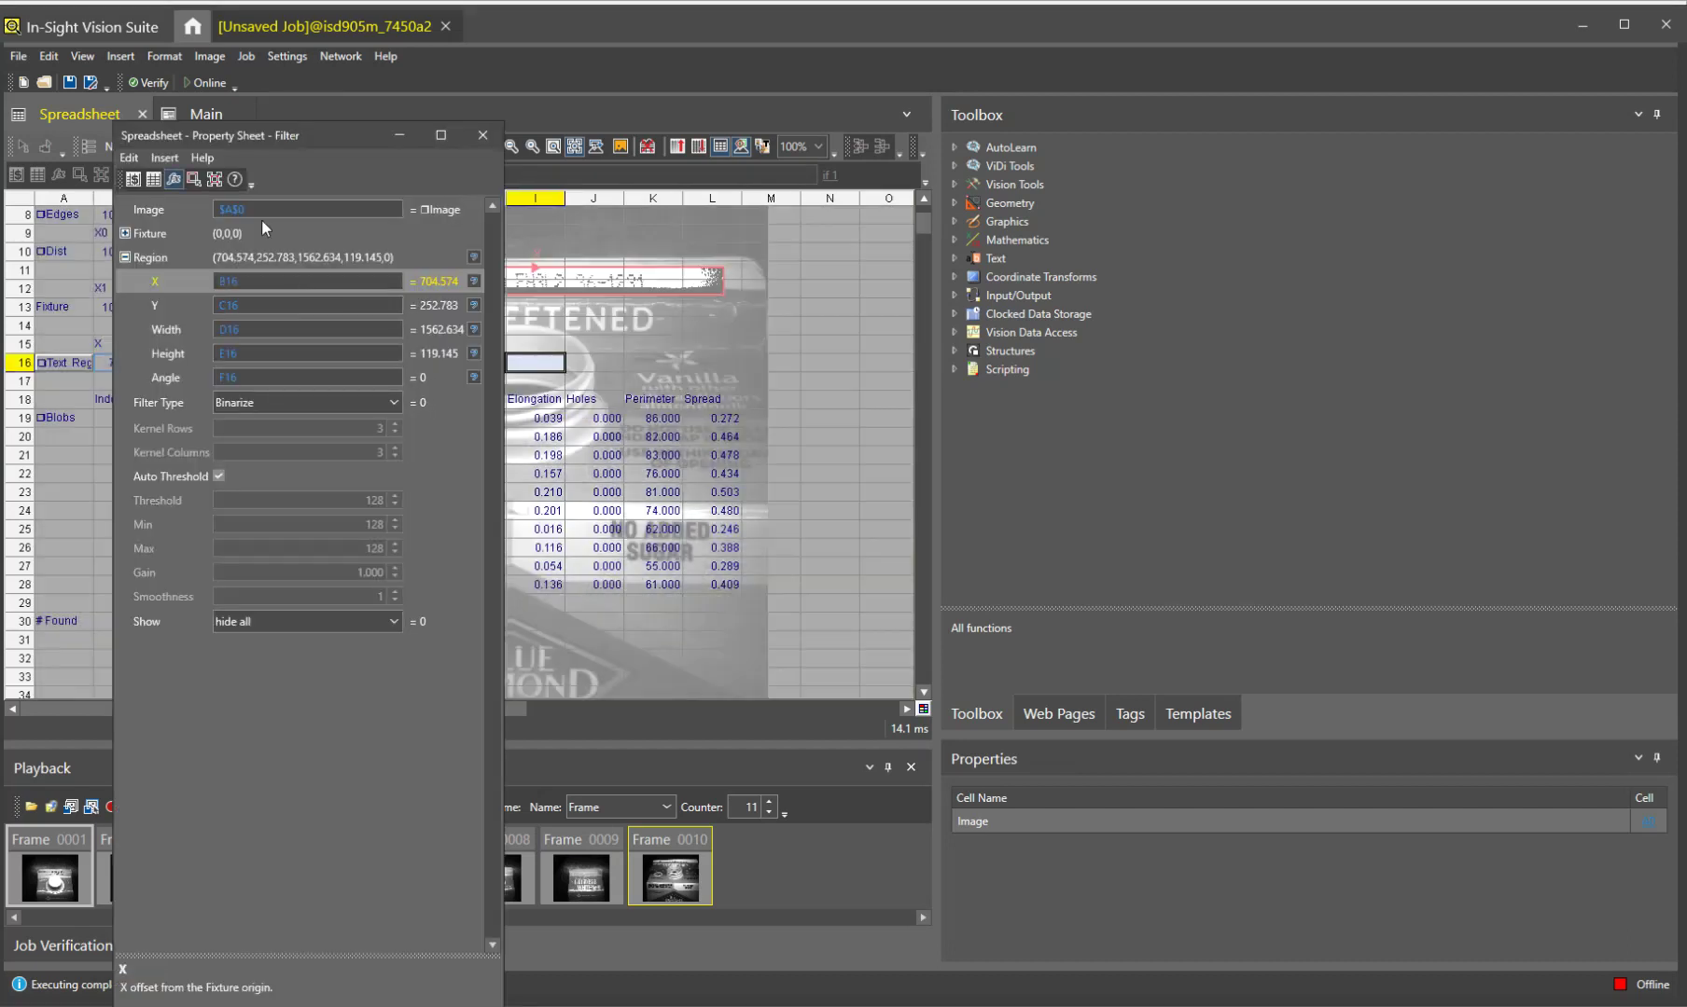
# Set the second filter's input image to the Bot Hat filter output in cell H16
pyautogui.click(287, 207)
pyautogui.click(138, 181)
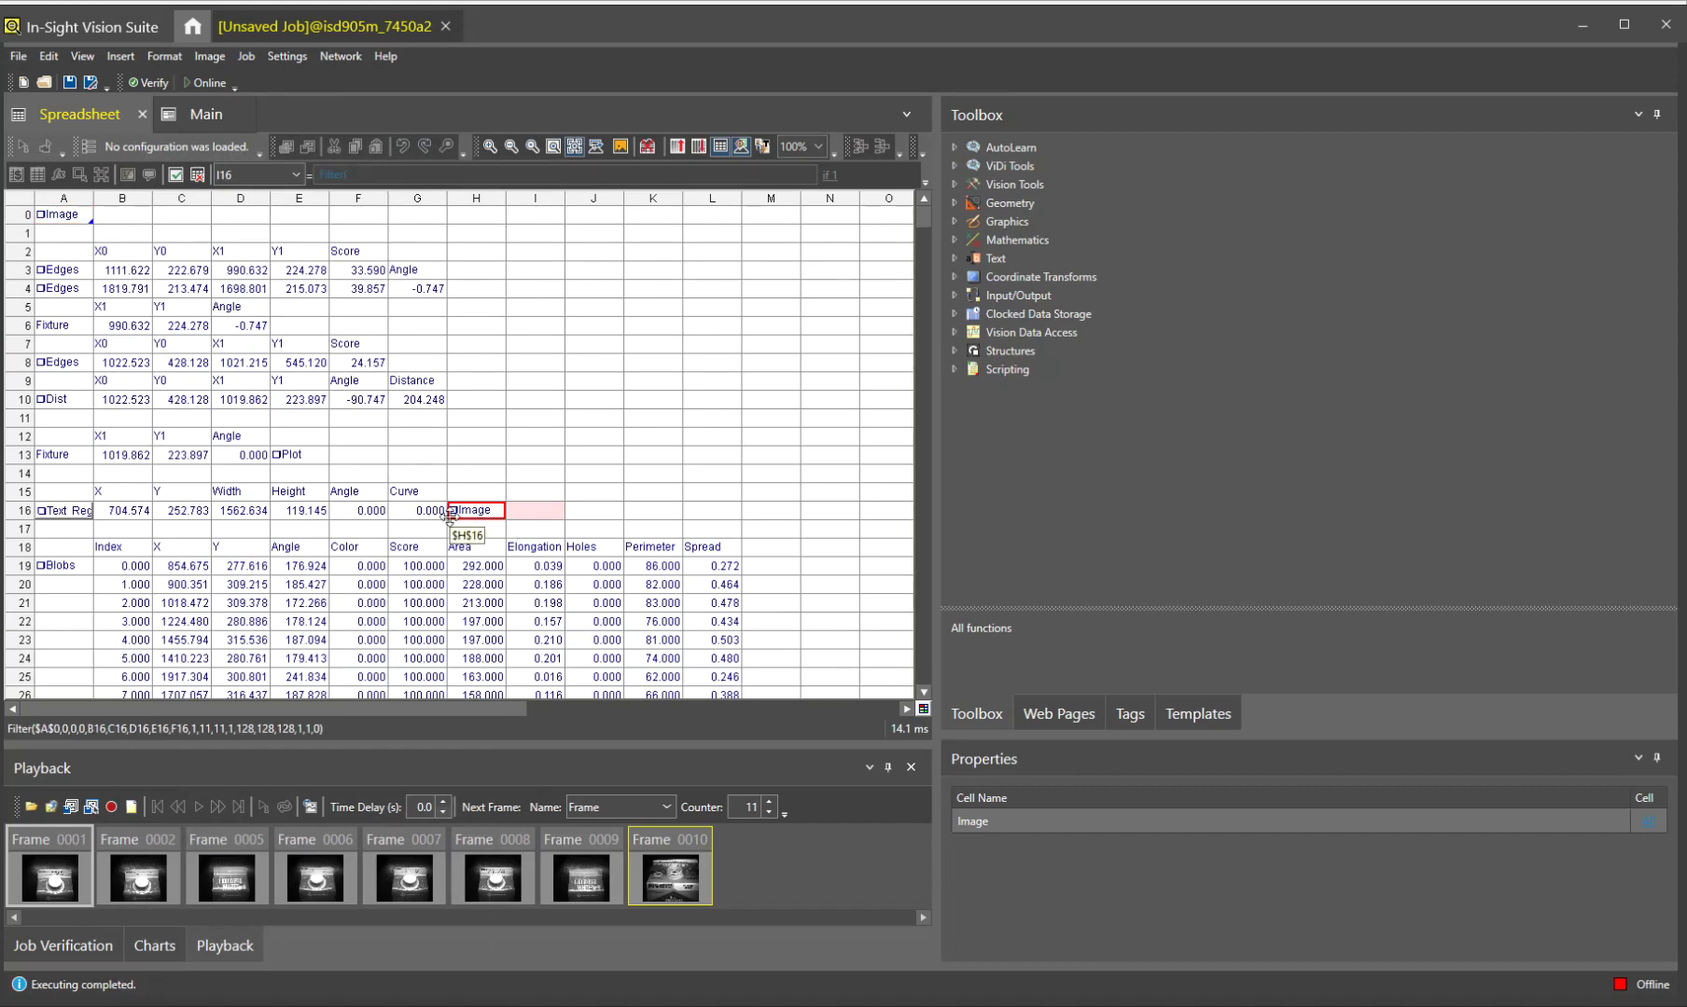
pyautogui.doubleClick(477, 511)
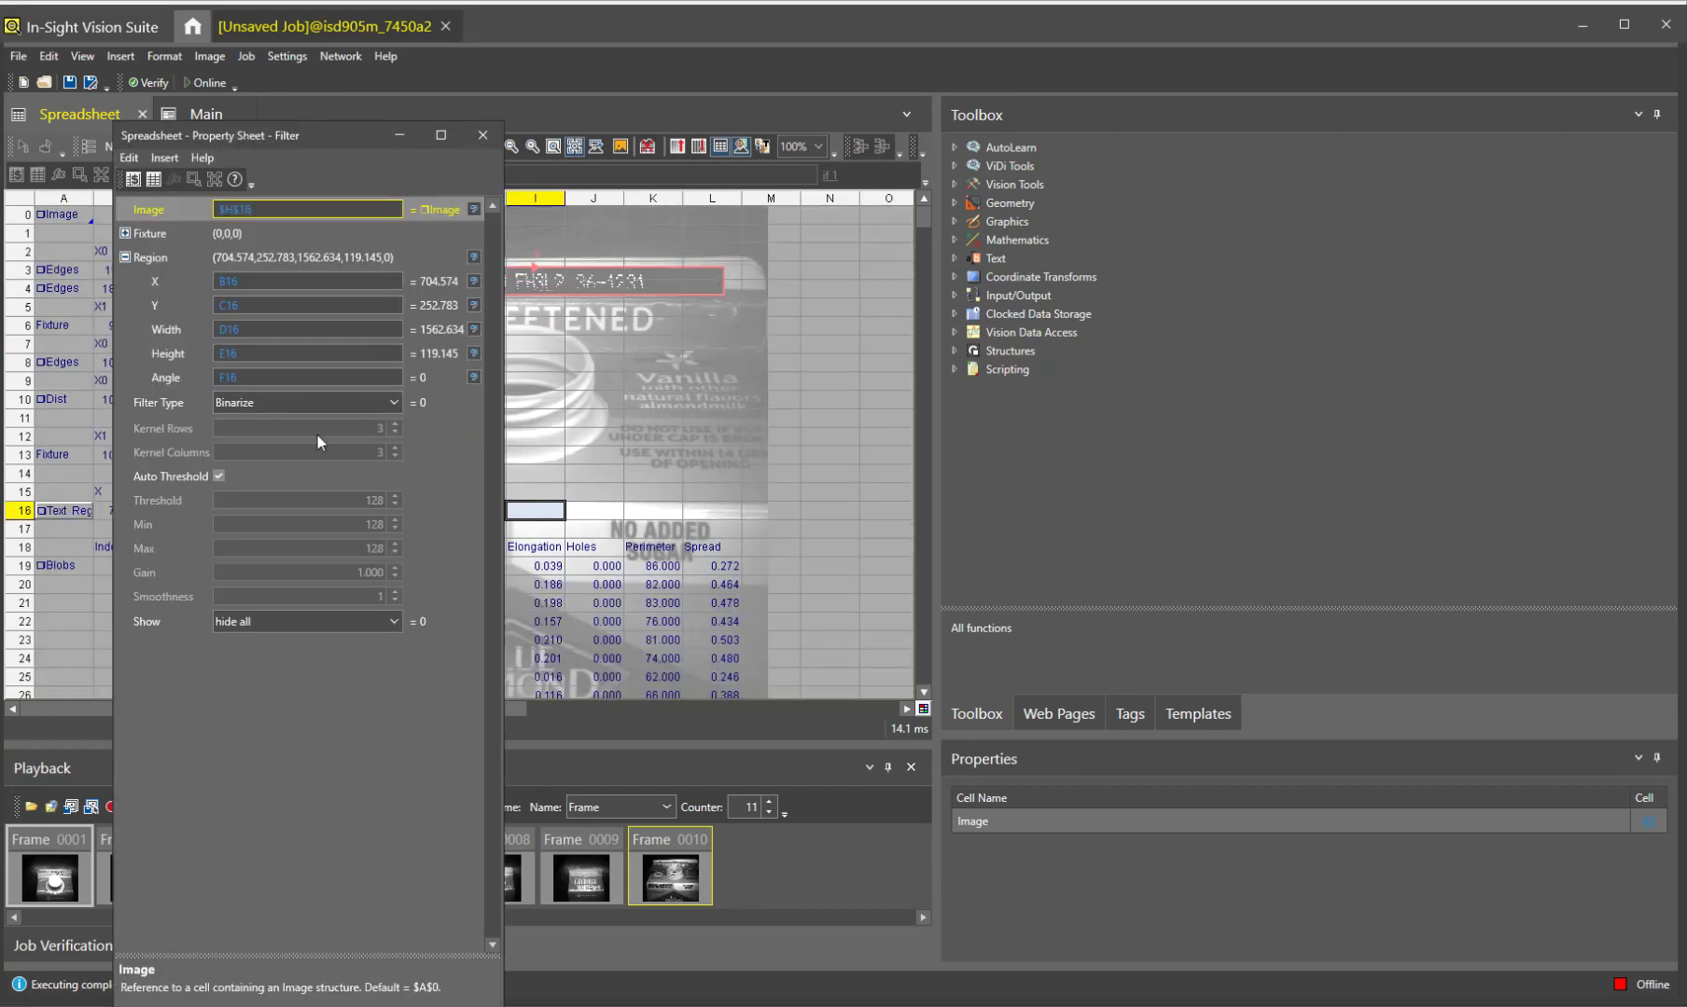
# Compare the Dilate and Erode types for the second filter and keep Dilate
pyautogui.click(338, 403)
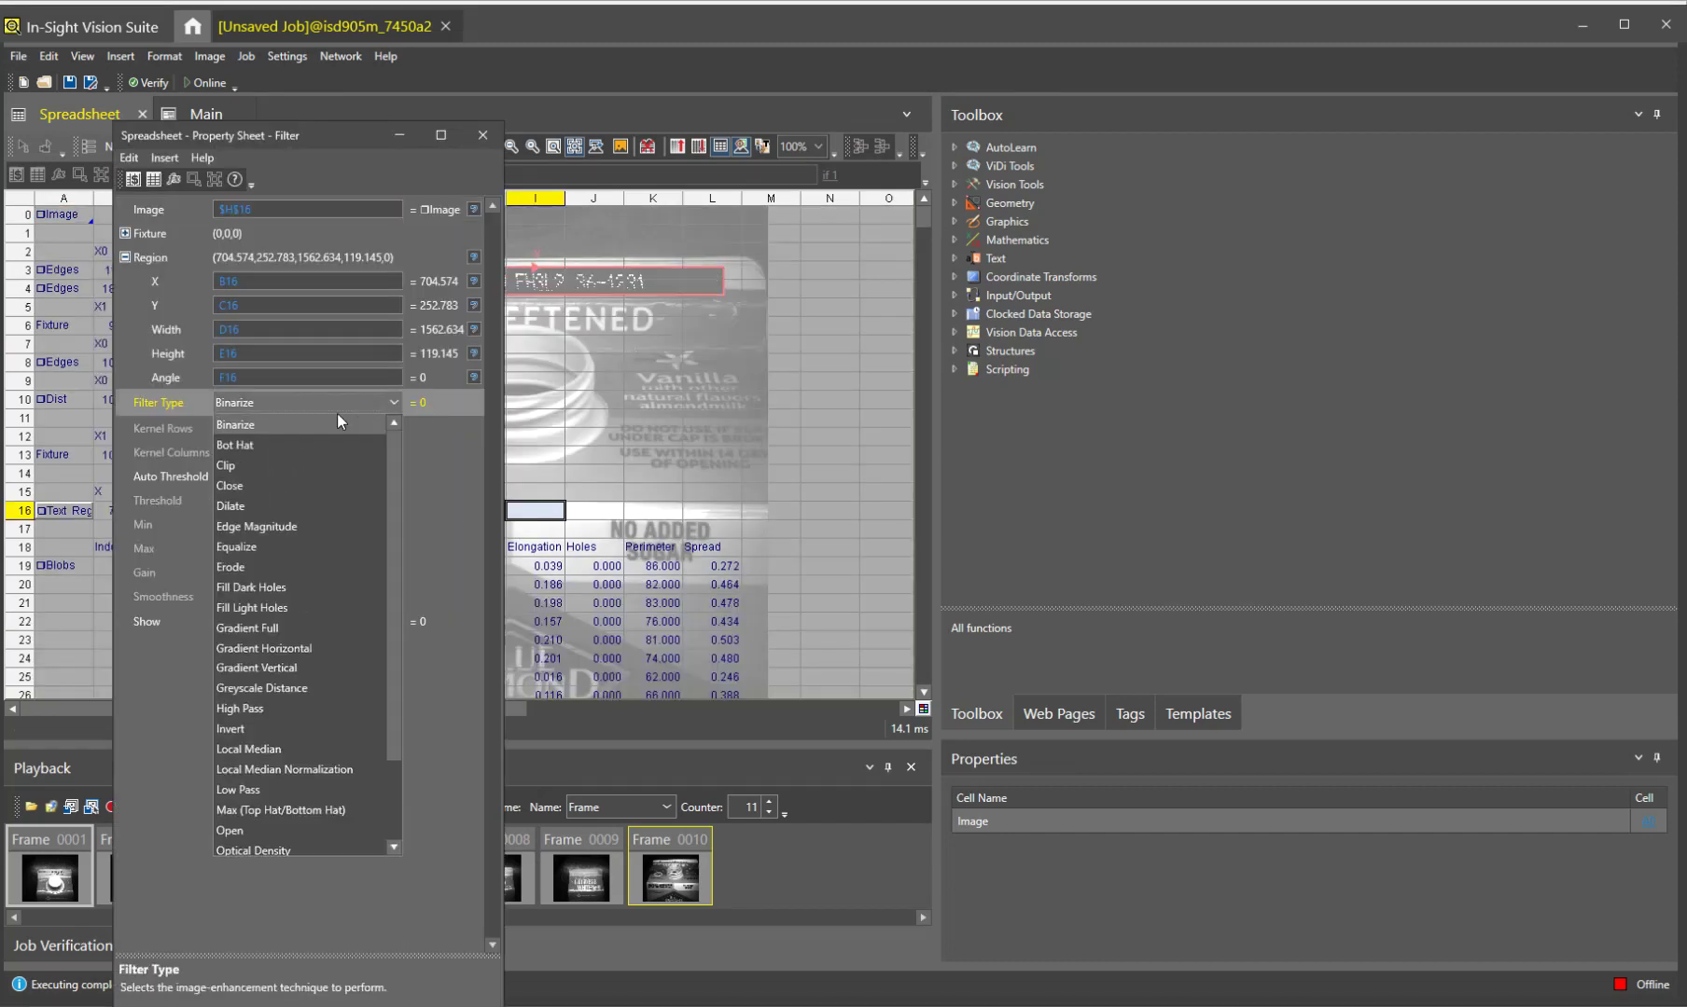
pyautogui.click(263, 504)
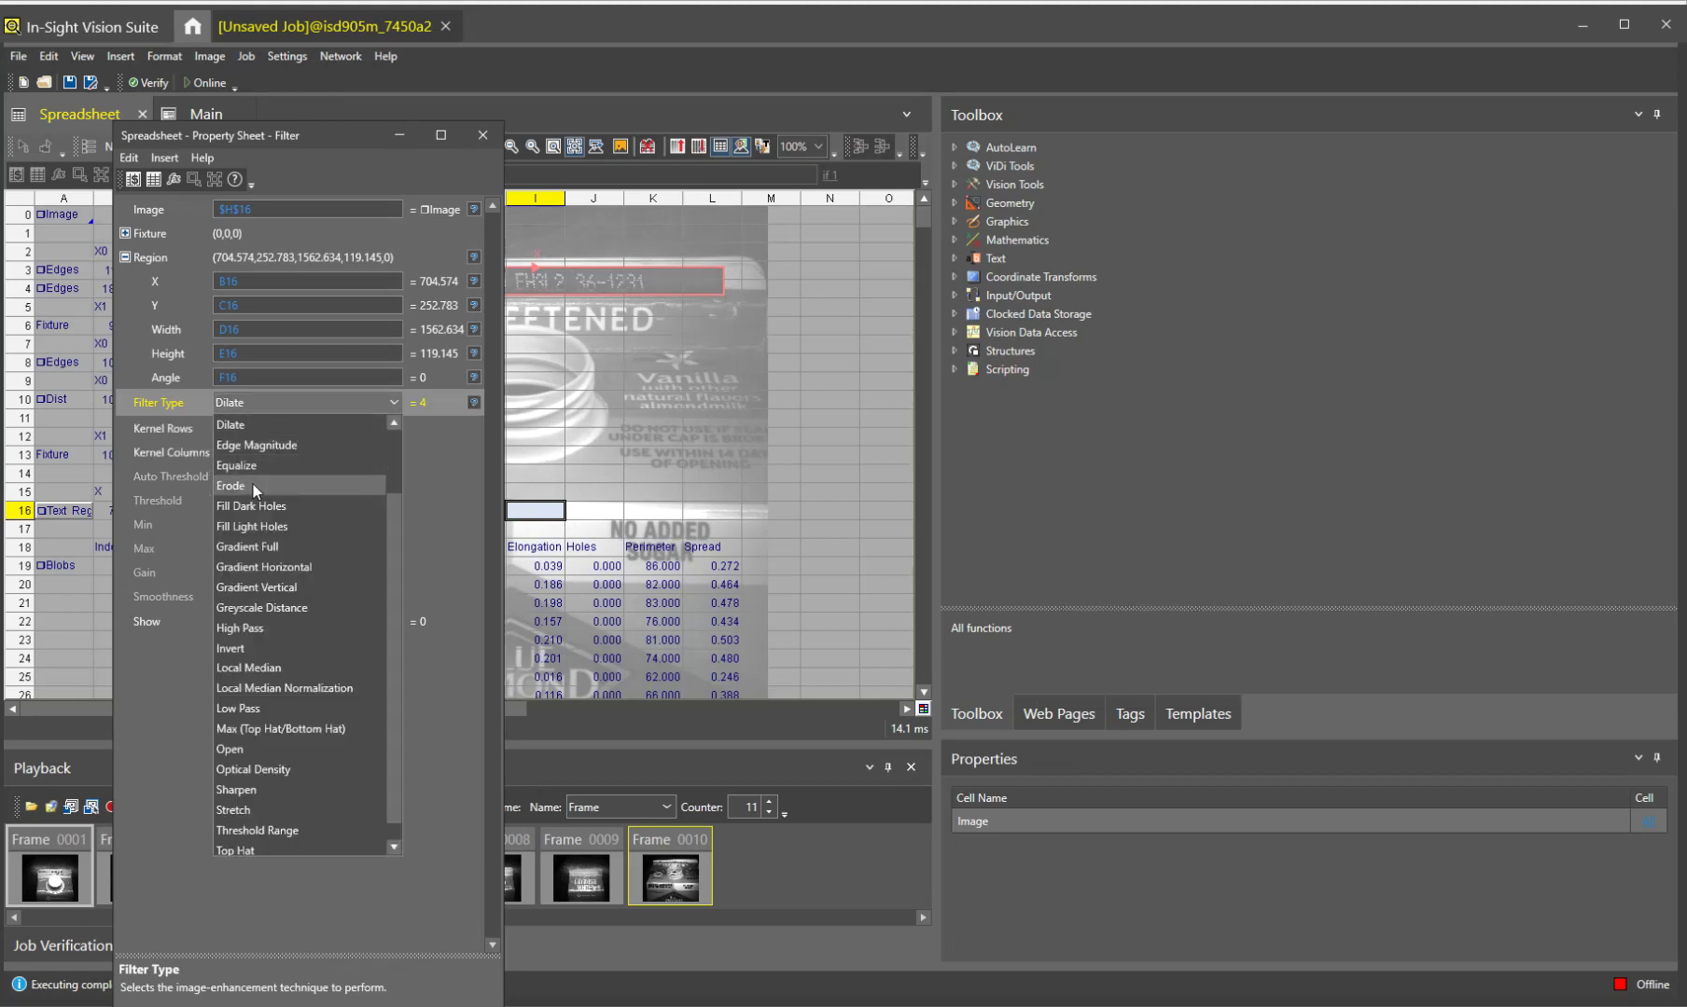
pyautogui.click(252, 486)
pyautogui.click(283, 396)
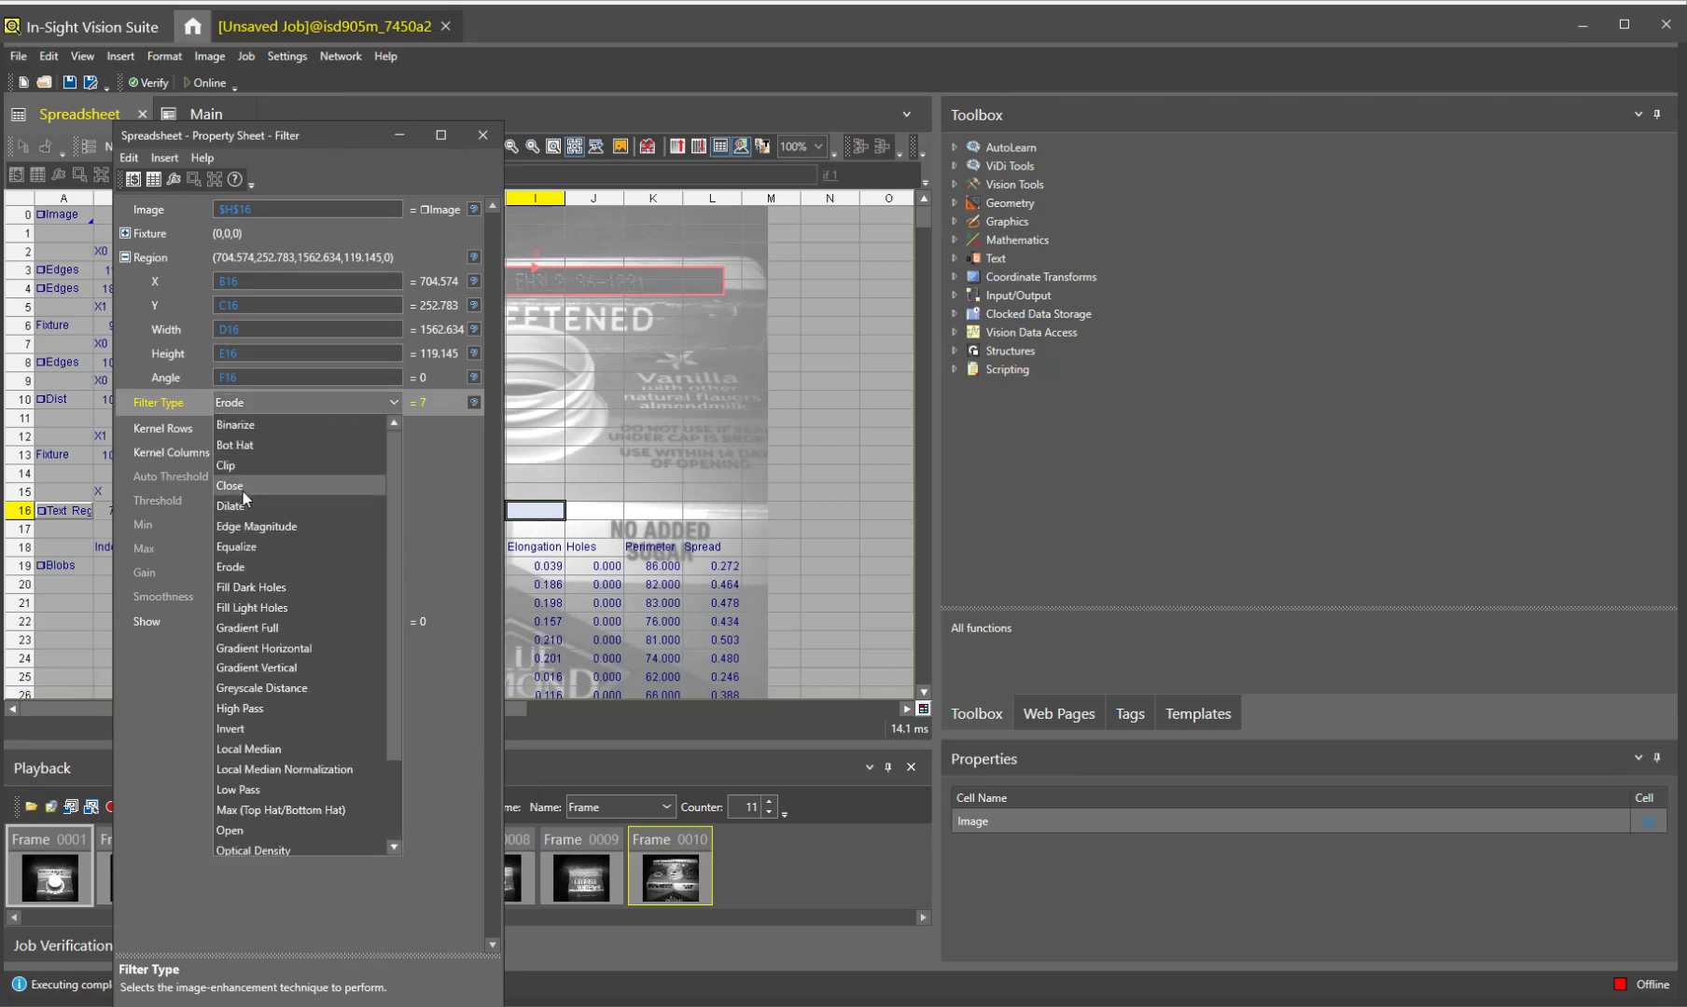
pyautogui.click(241, 506)
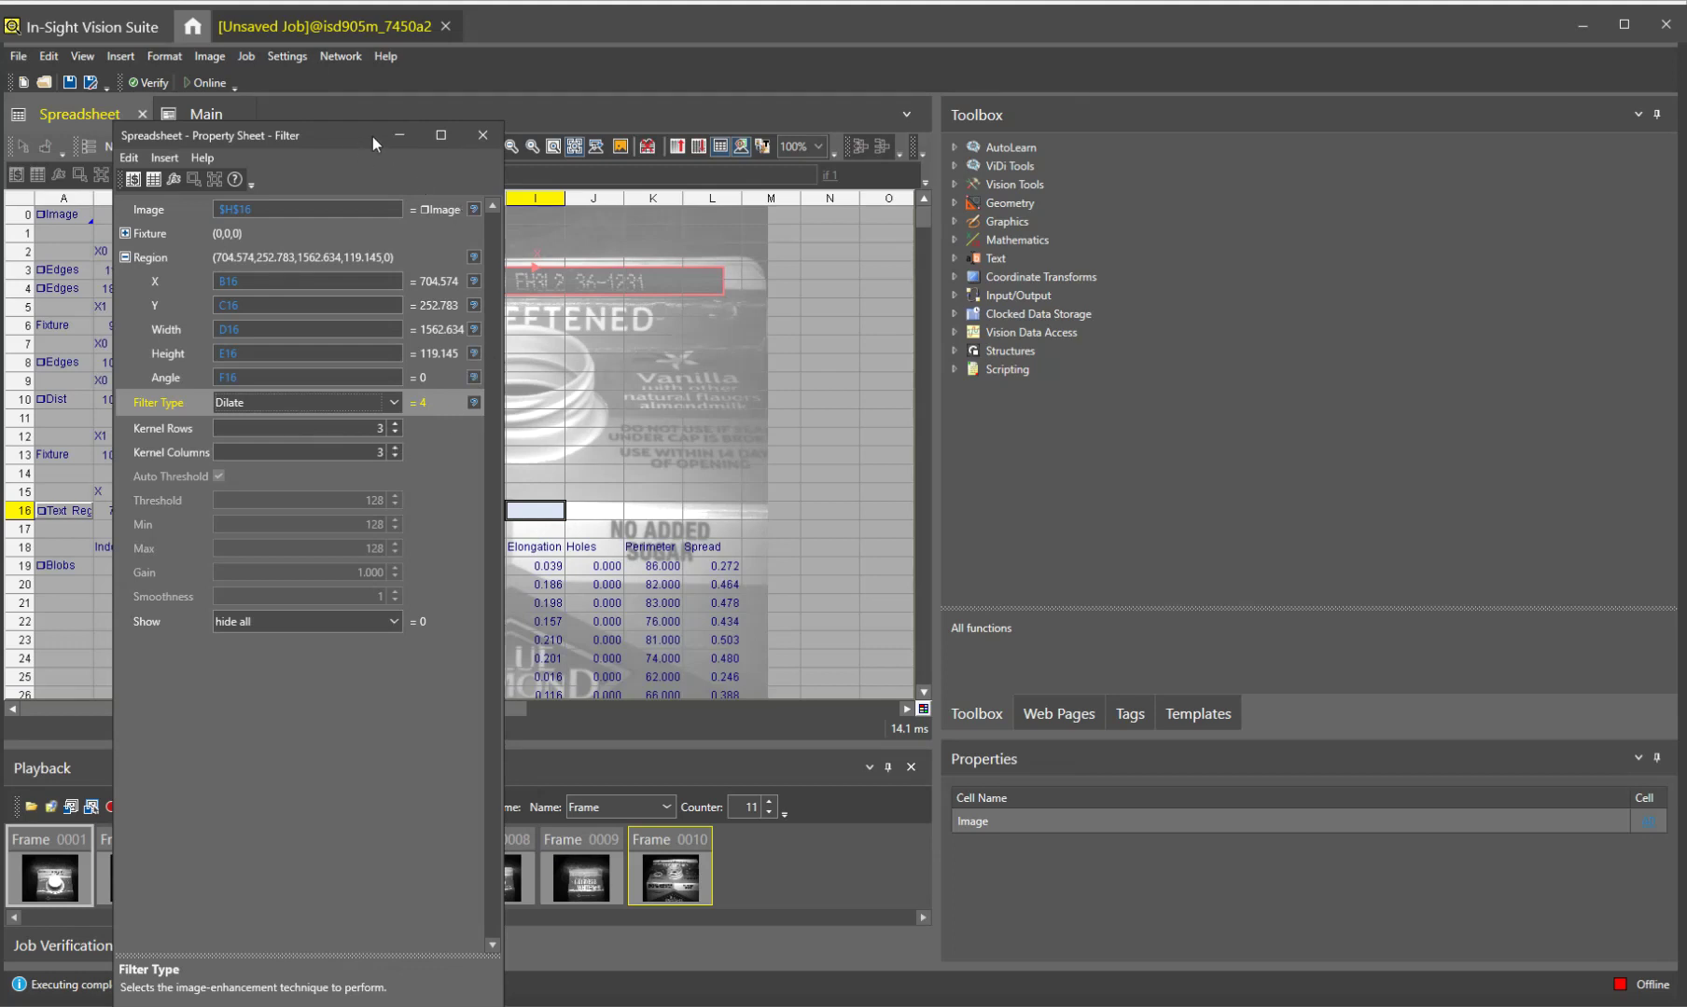
# Set the Dilate filter's kernel rows and kernel columns to 5 each
pyautogui.moveTo(371, 135); pyautogui.dragTo(1286, 171)
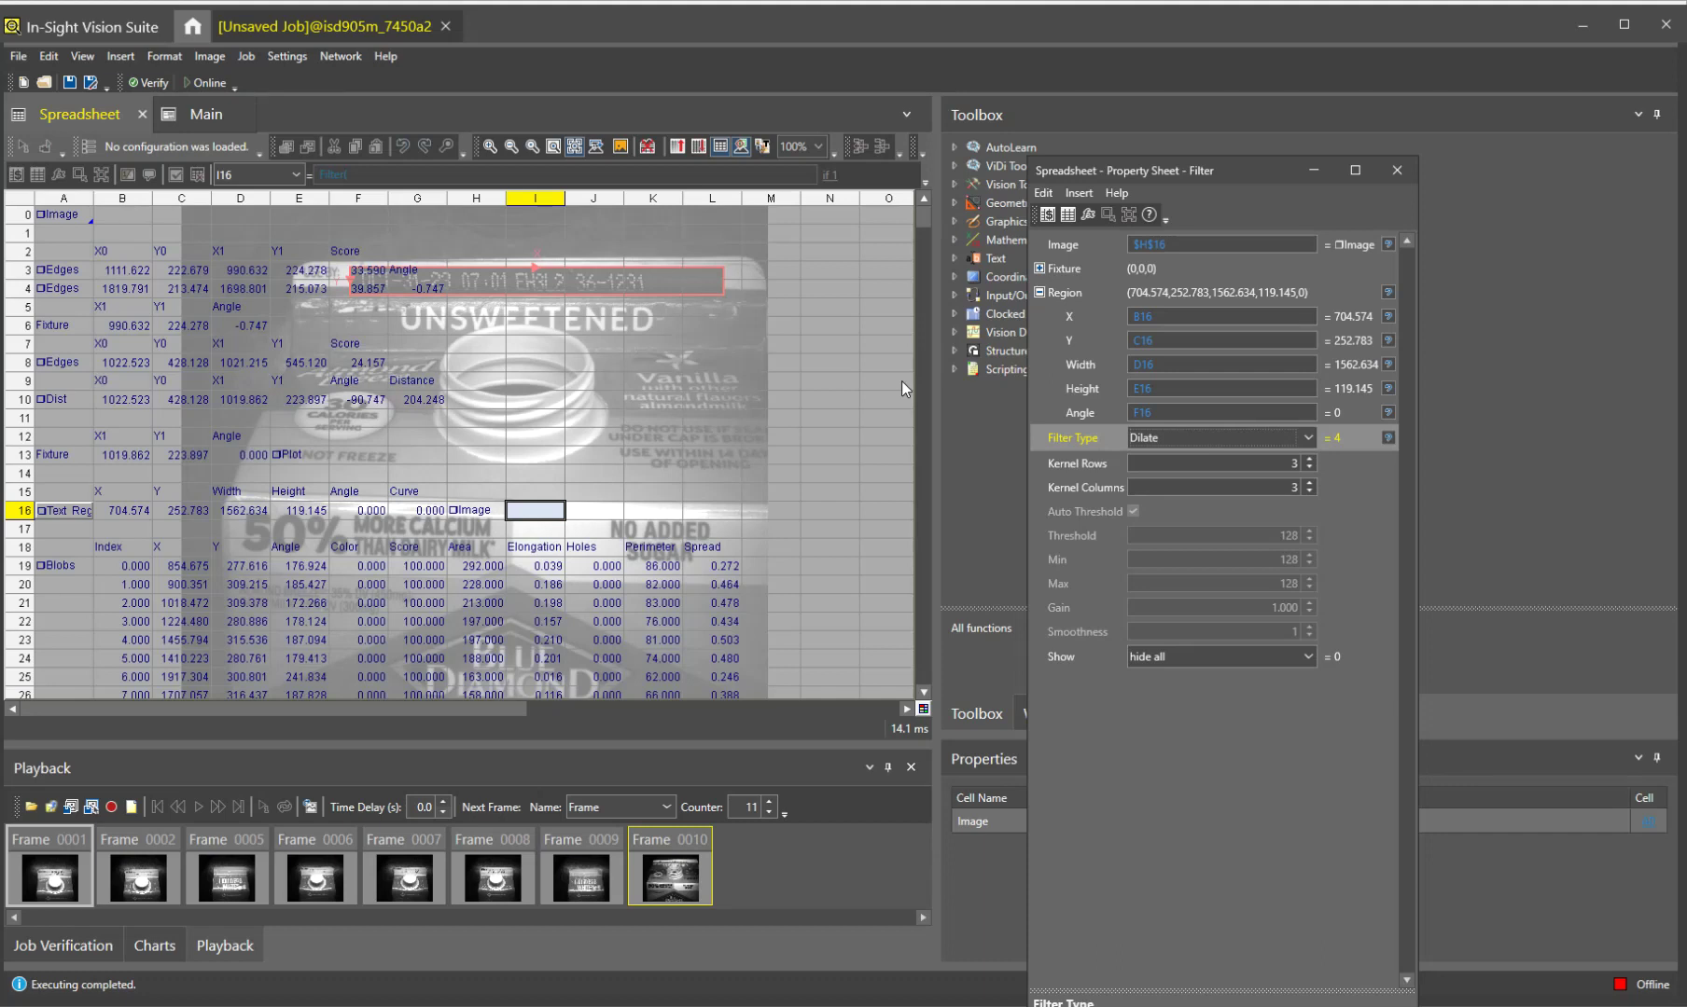
pyautogui.click(1259, 464)
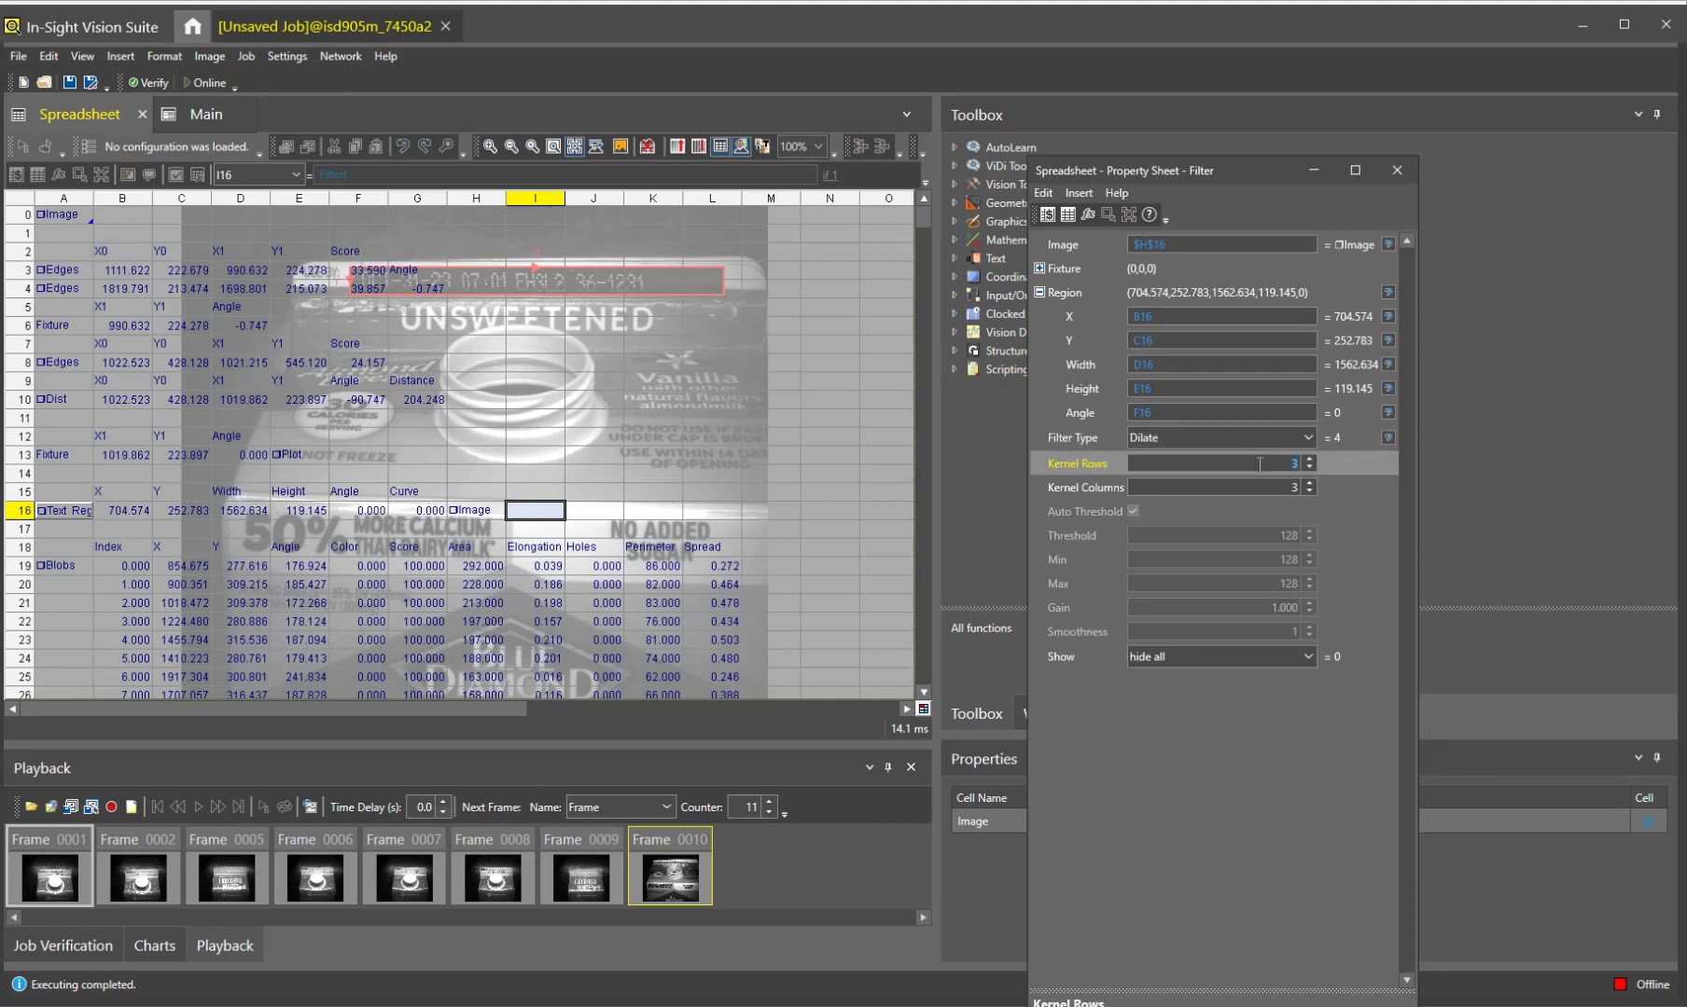
pyautogui.write('5')
pyautogui.click(1270, 487)
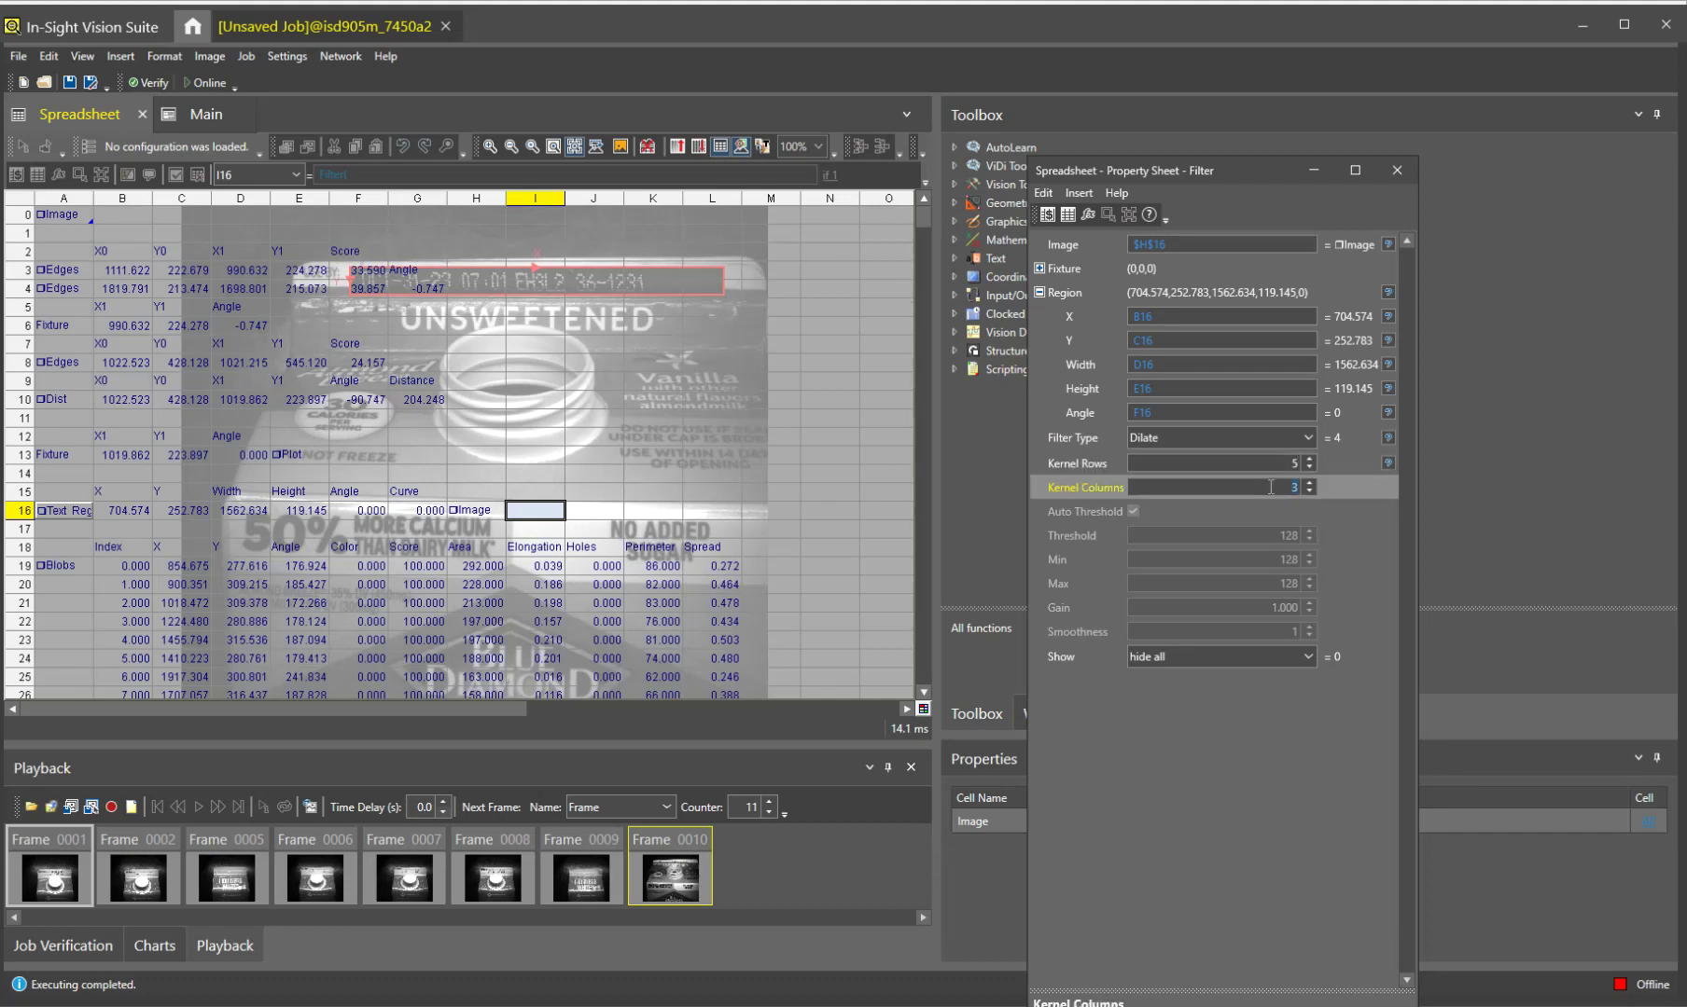
pyautogui.write('5')
pyautogui.click(1266, 464)
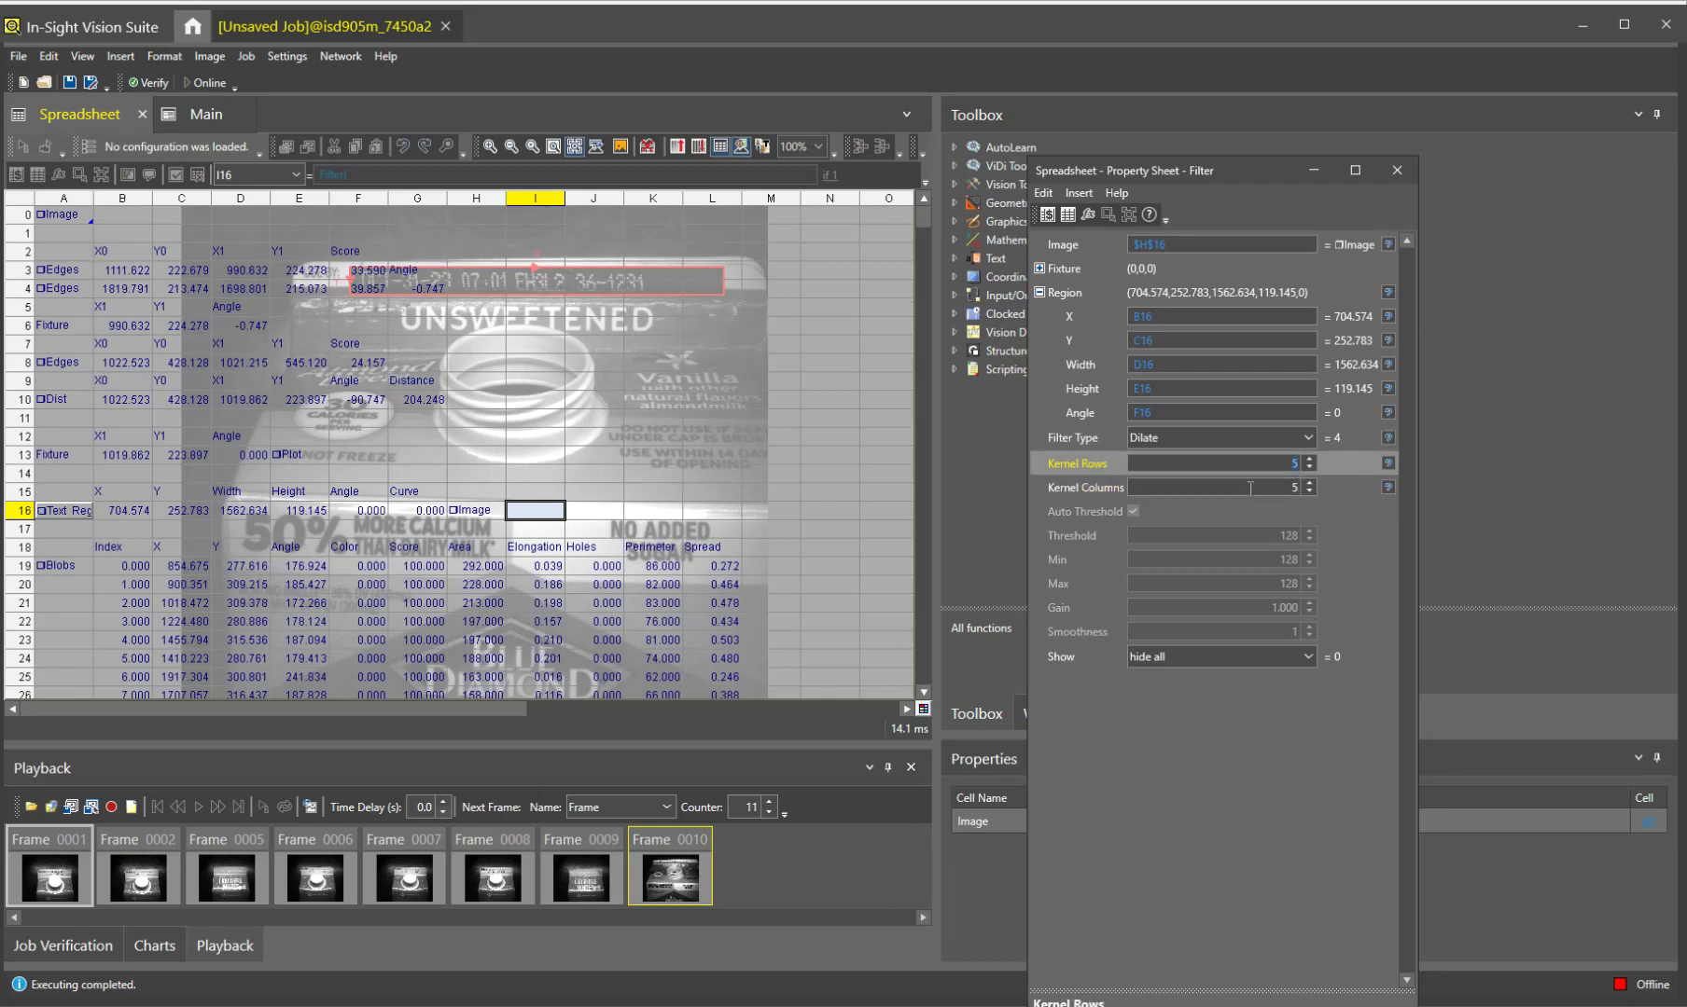
# Inspect the dilated date line without the spreadsheet overlay, accept the filter and show the spreadsheet again
pyautogui.click(719, 147)
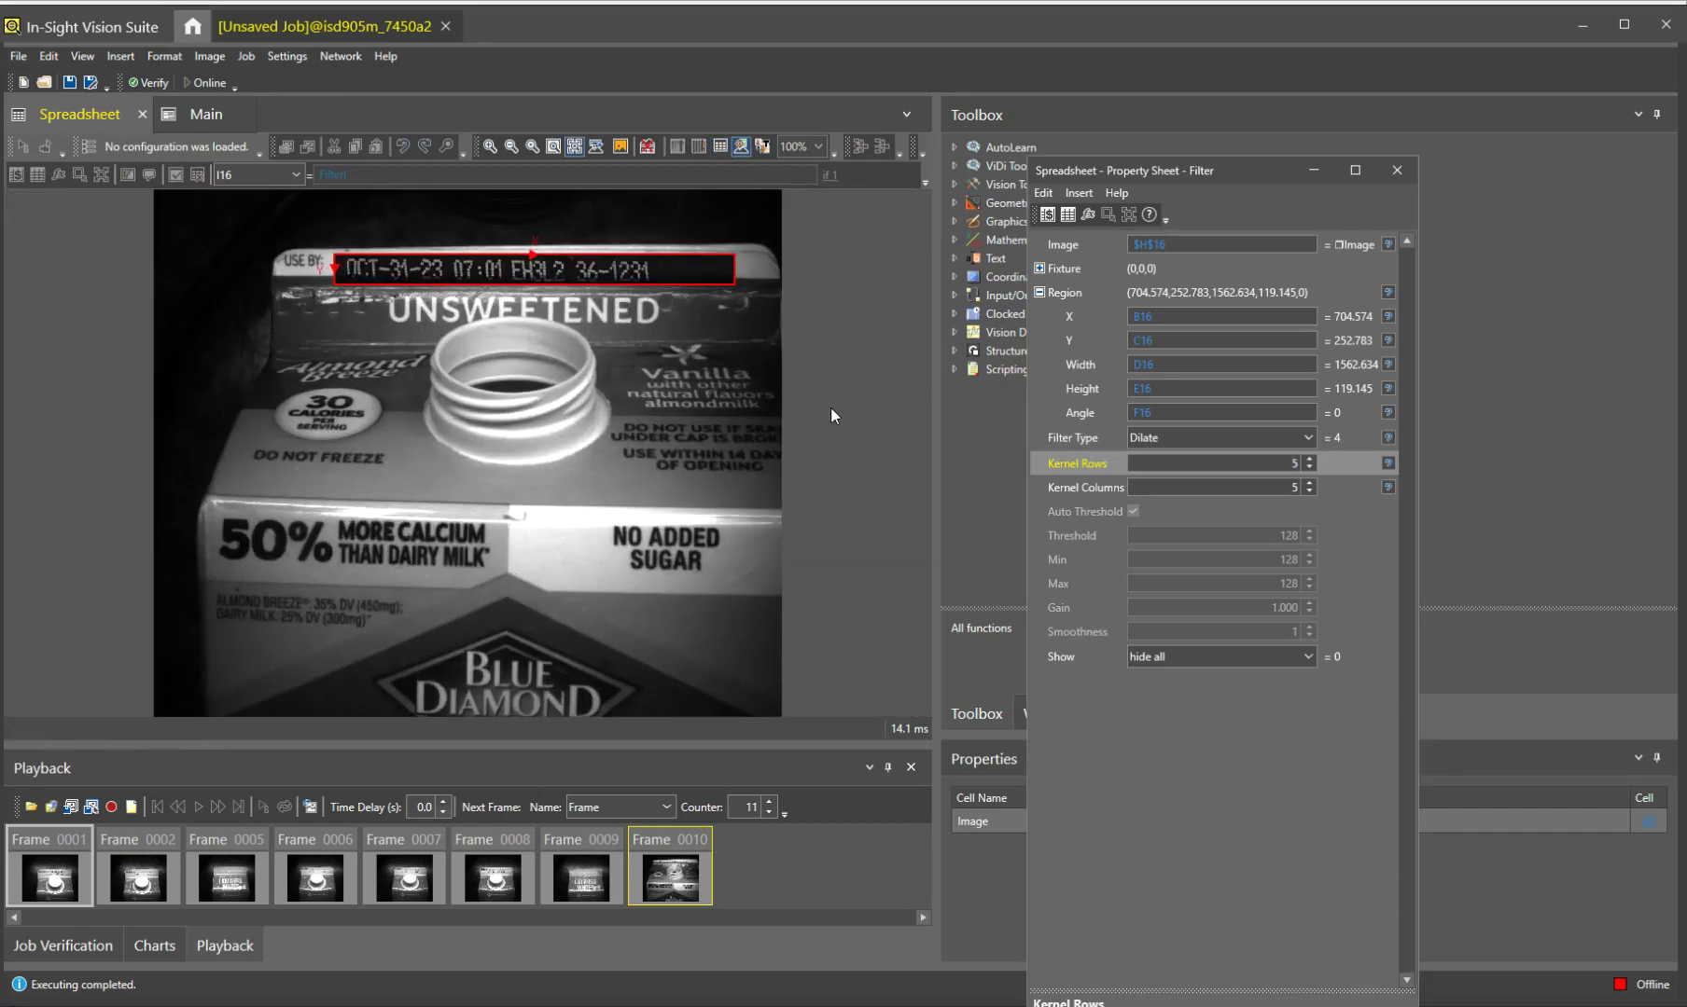
pyautogui.press('Return')
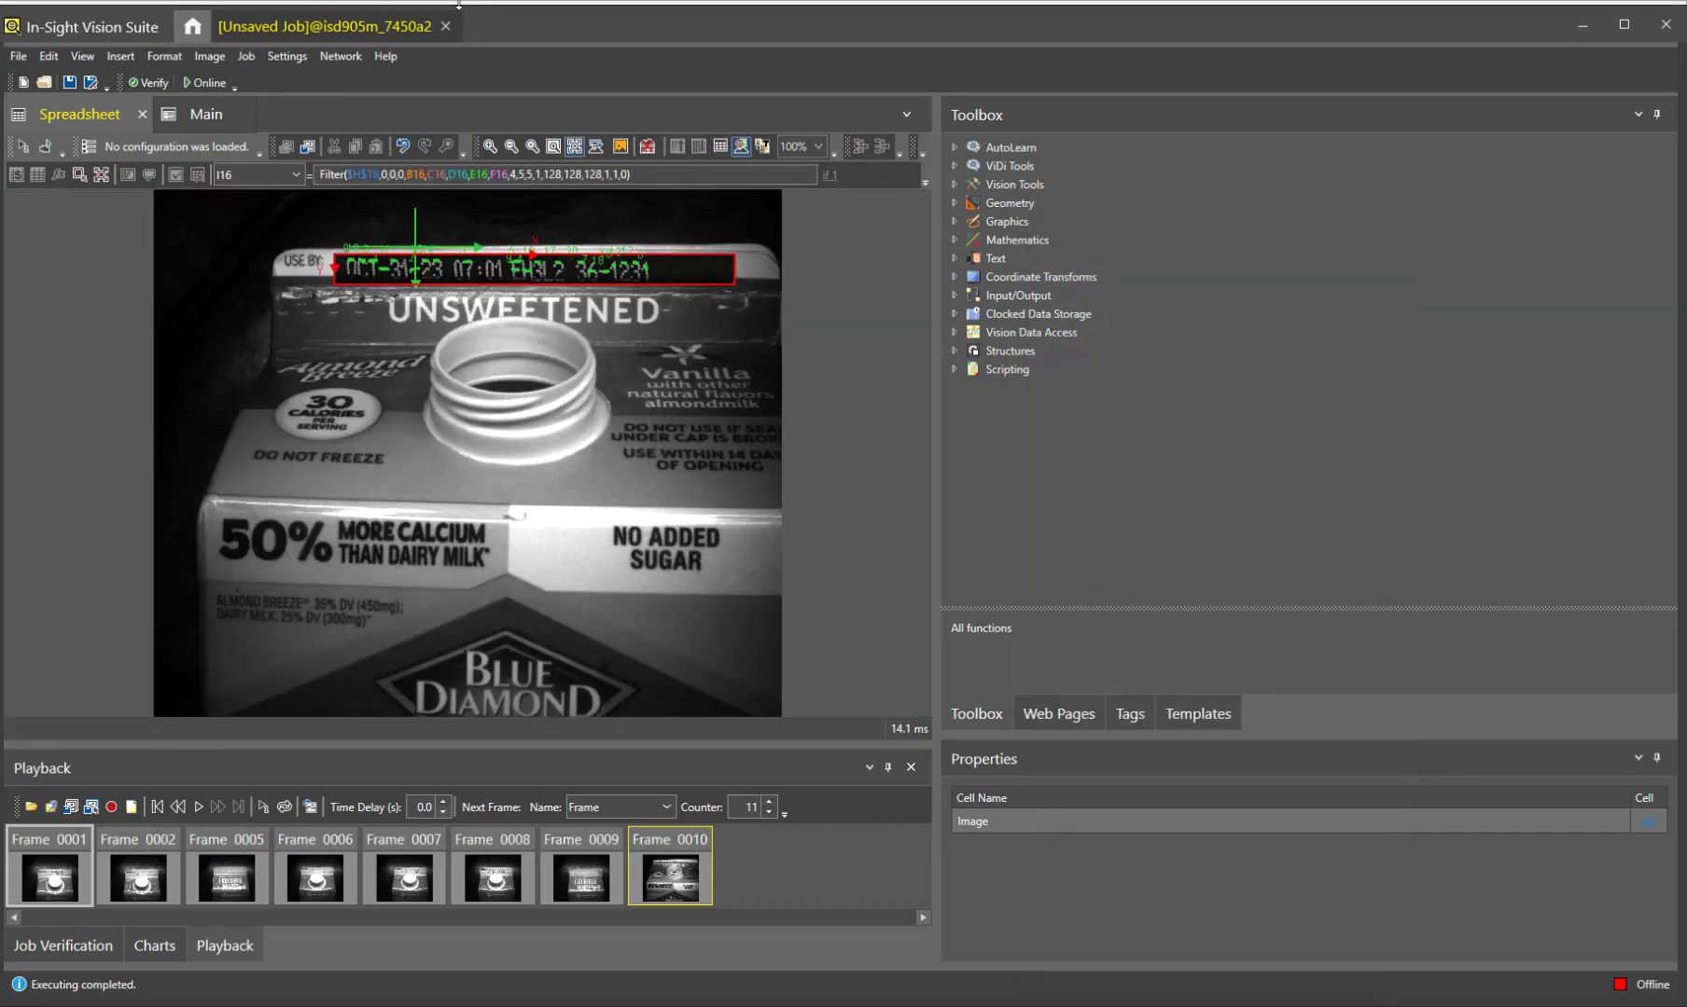
pyautogui.click(719, 146)
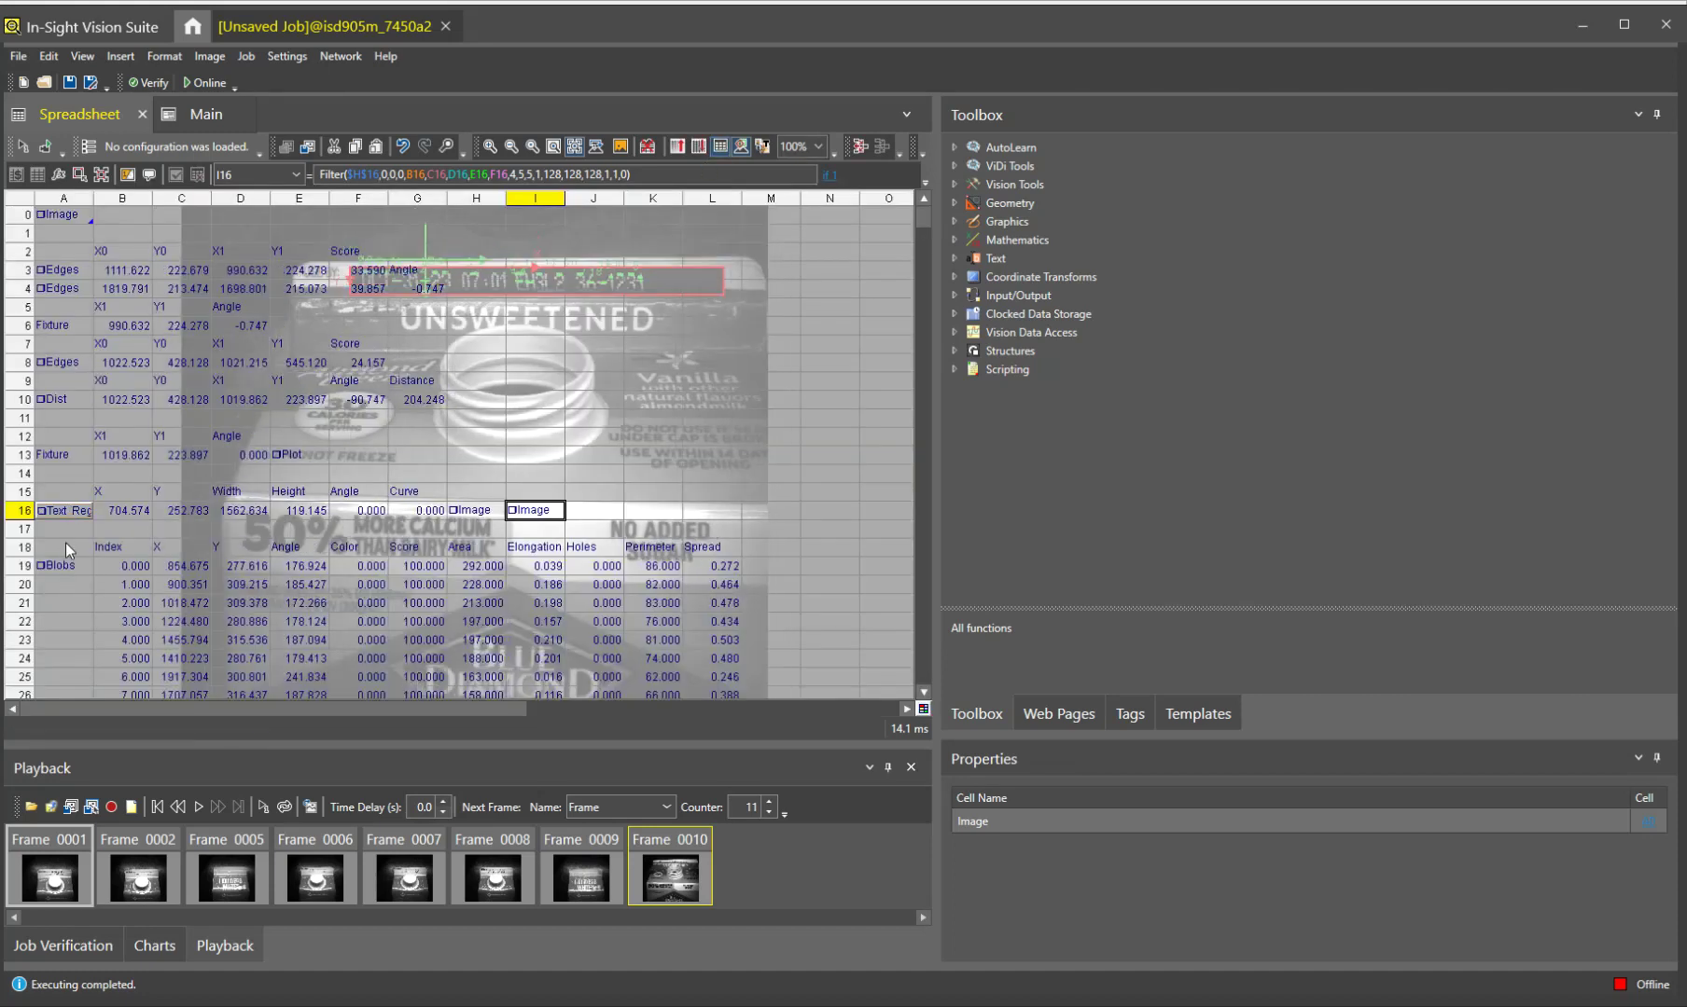
# Set the input image of the blob detection in A19 to the dilated image in cell I16
pyautogui.doubleClick(66, 565)
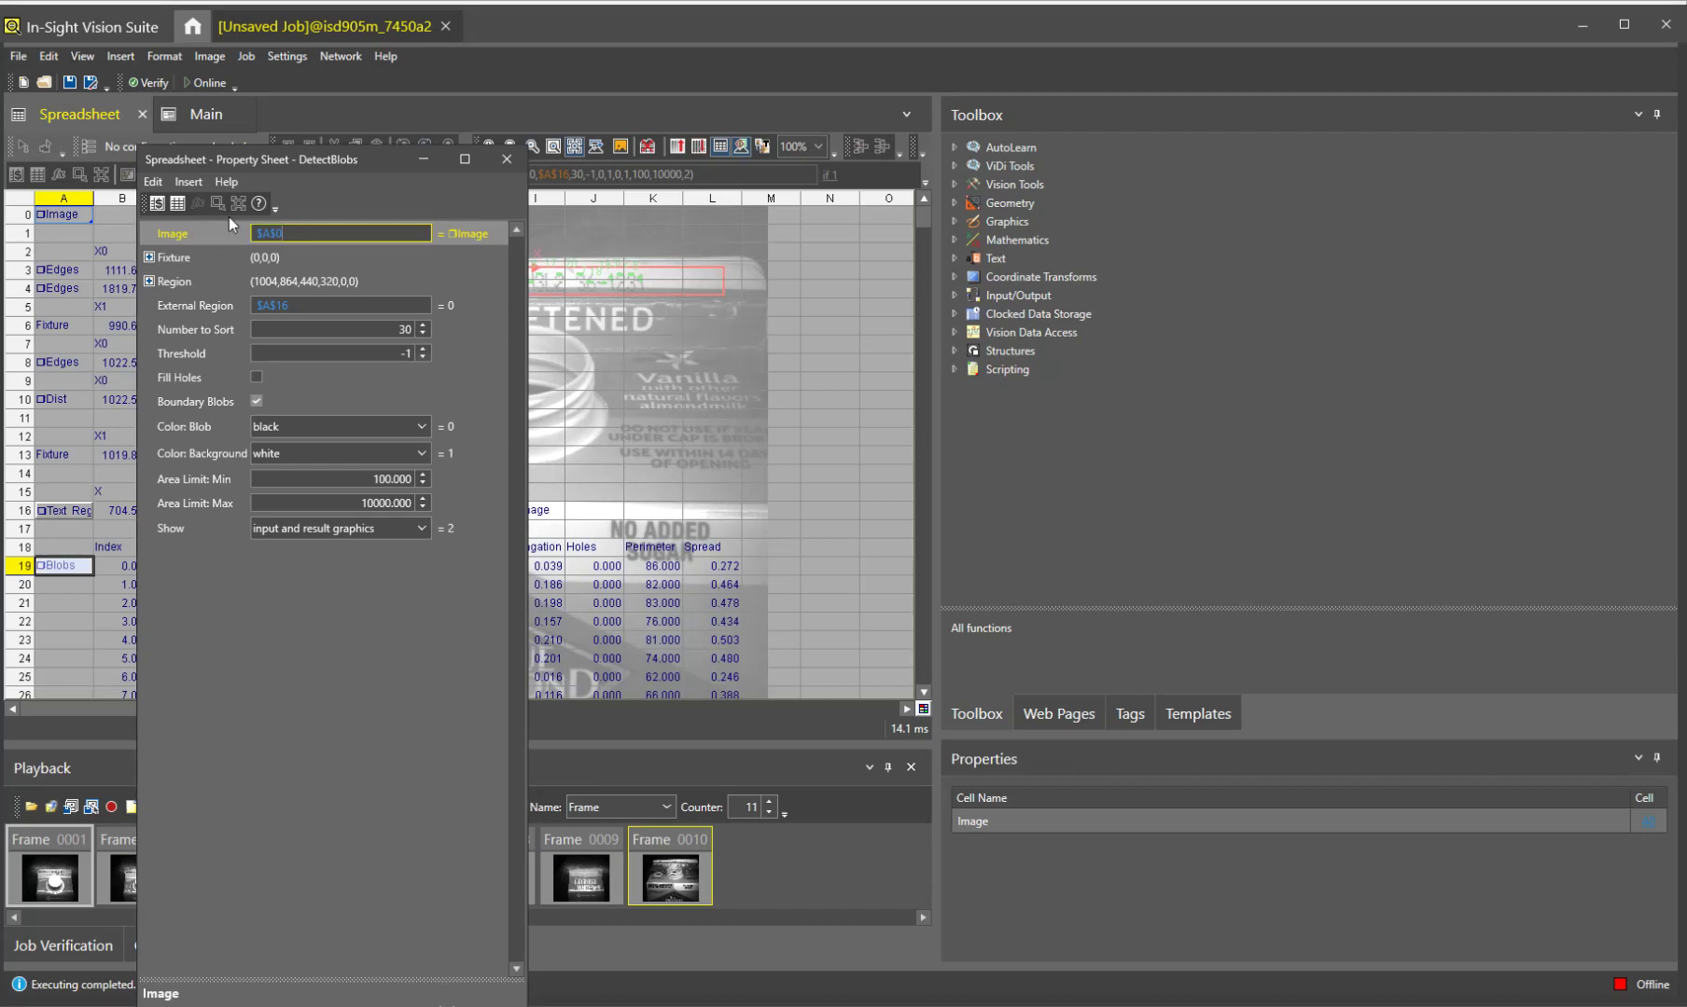
pyautogui.press('Return')
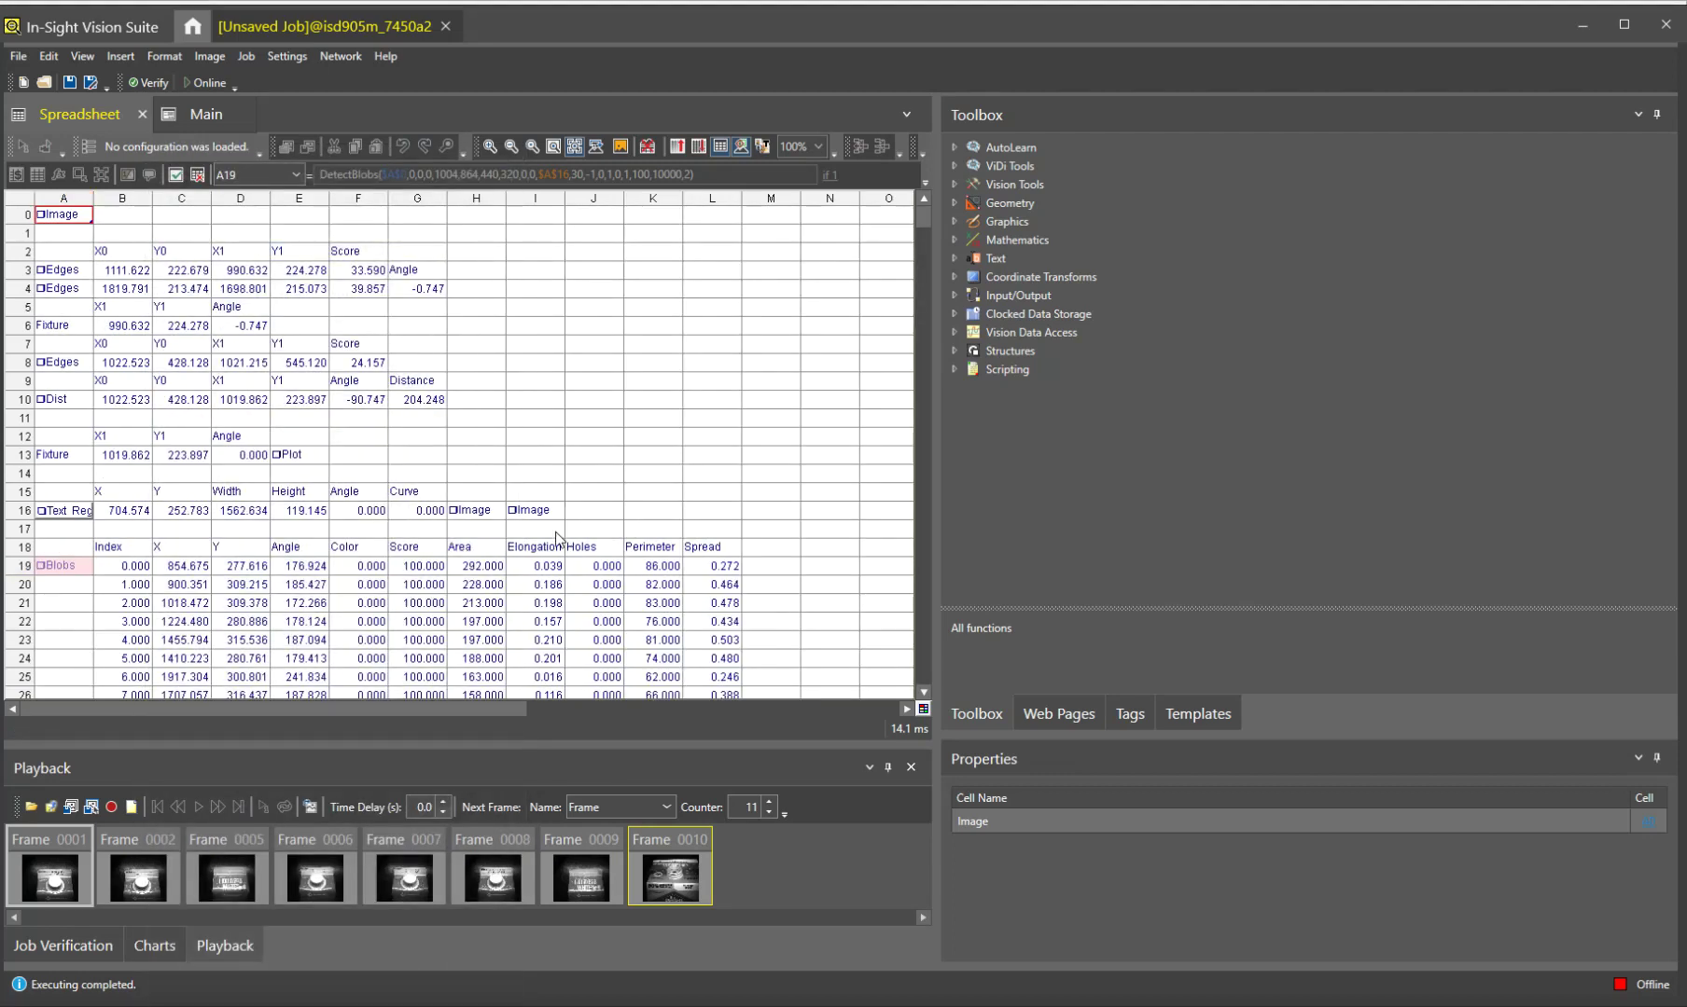
pyautogui.click(539, 515)
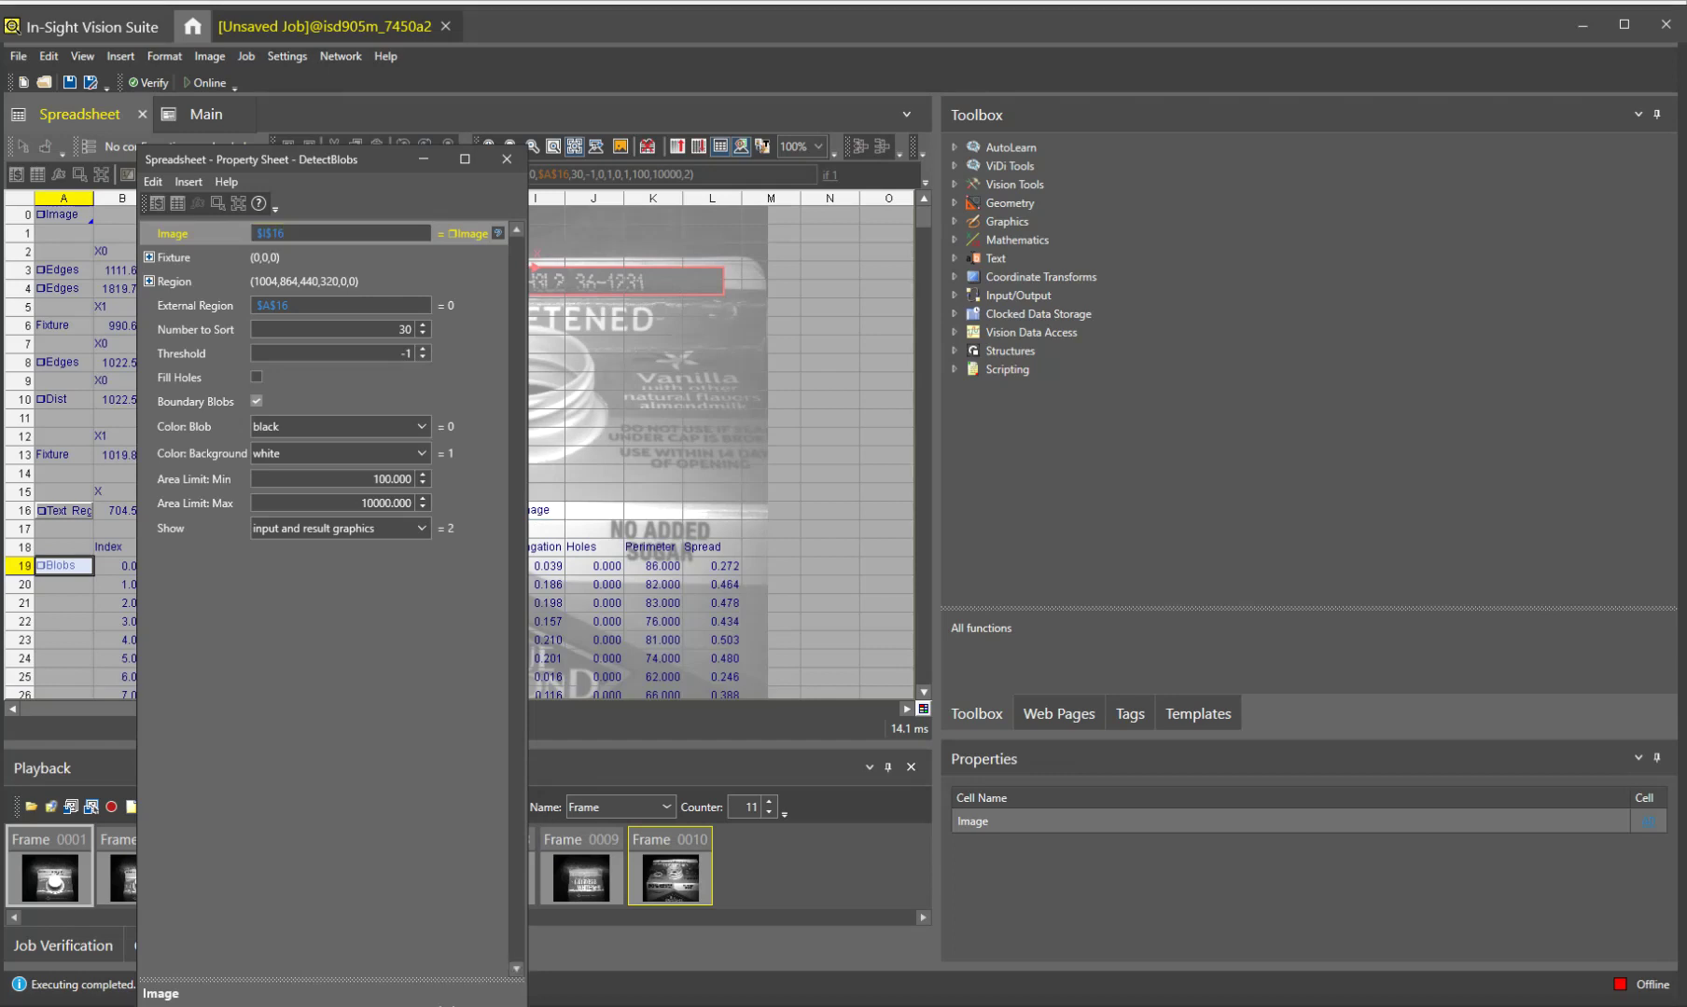
pyautogui.press('Return')
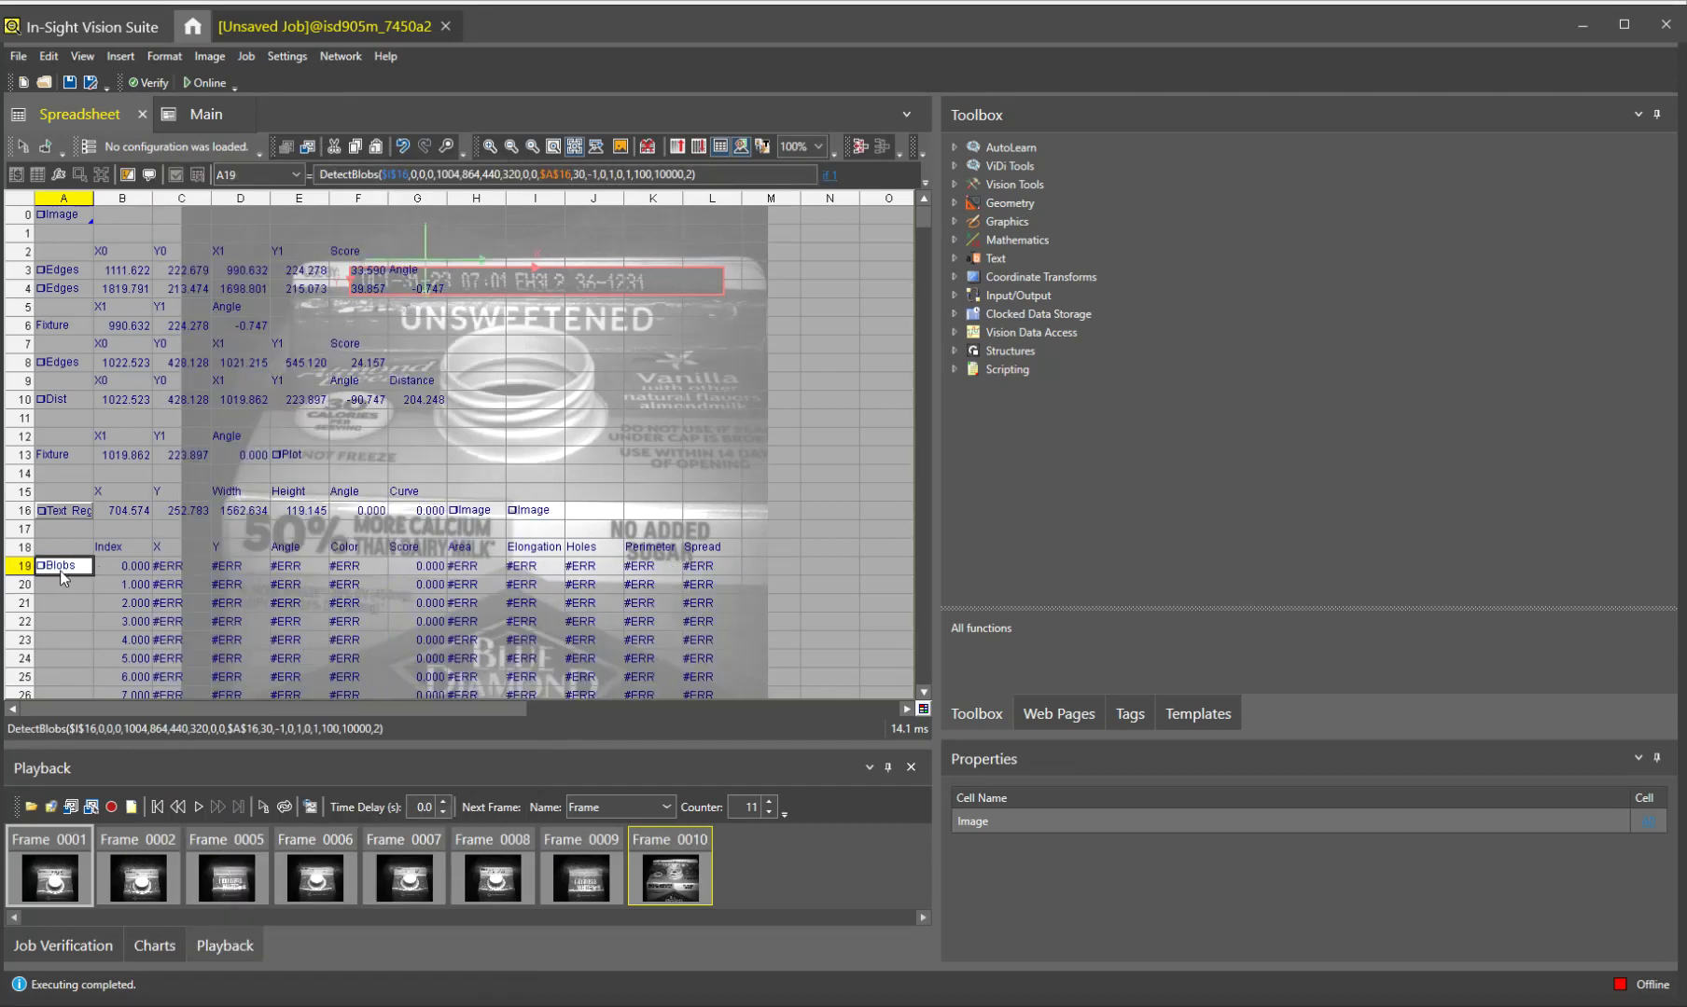
# Set the A19 blob detection to find white blobs on a black background
pyautogui.doubleClick(60, 568)
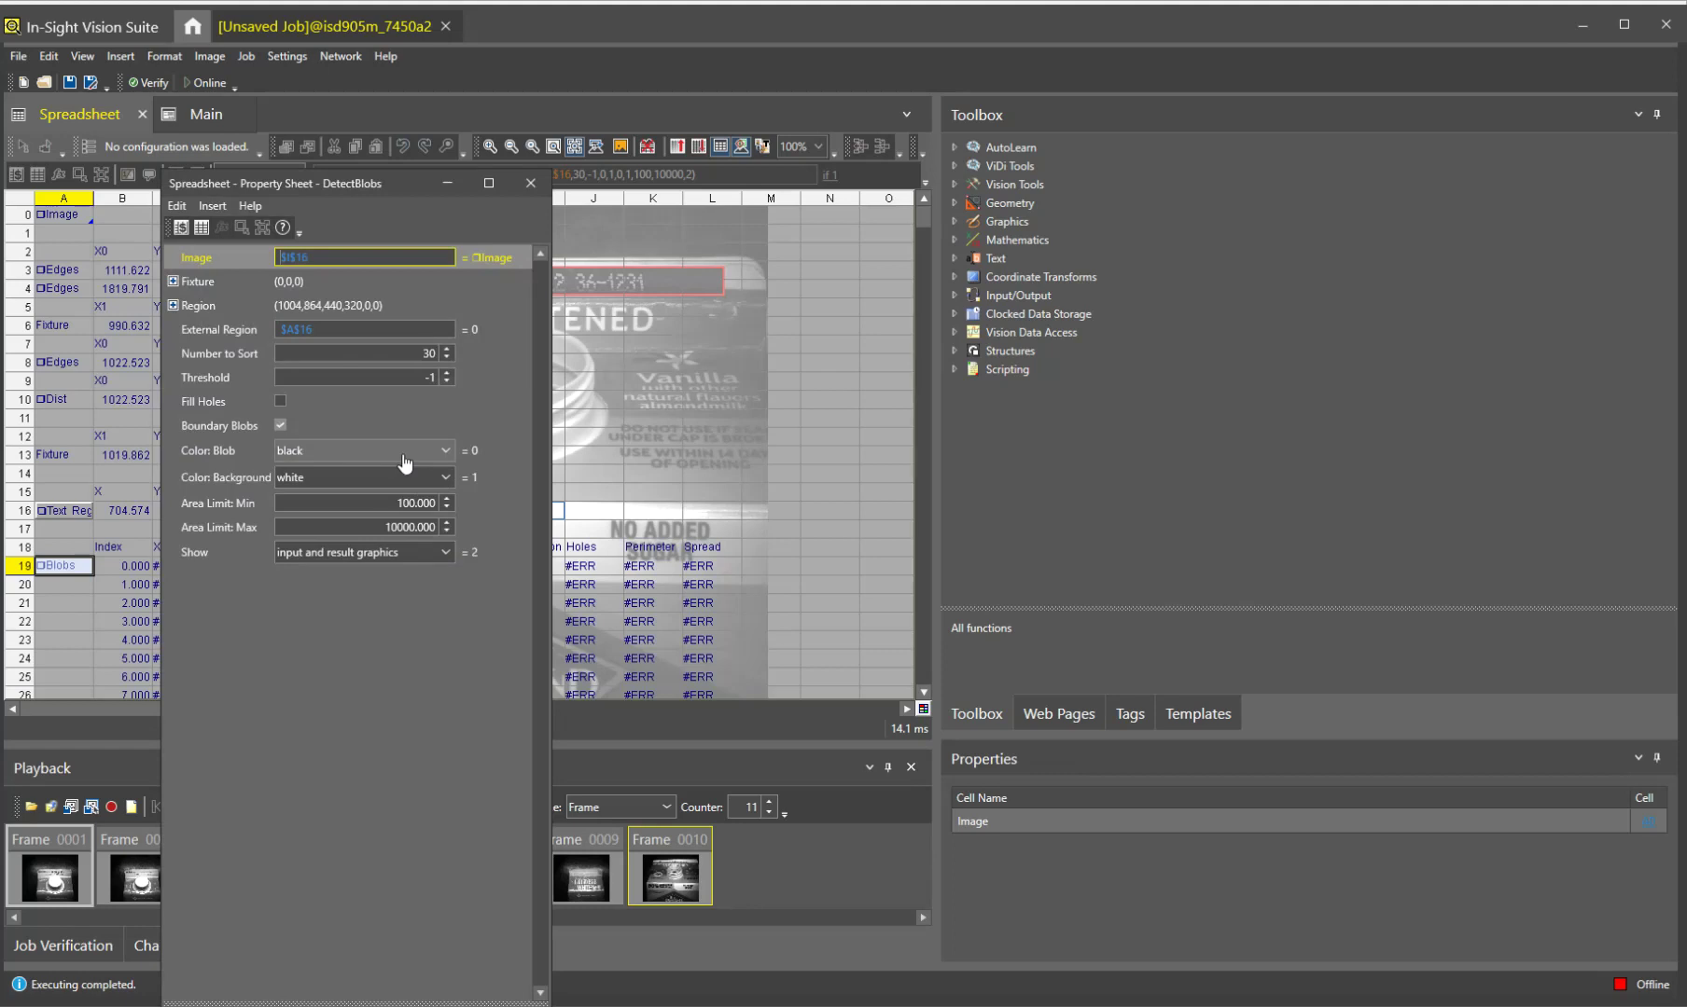
pyautogui.click(404, 457)
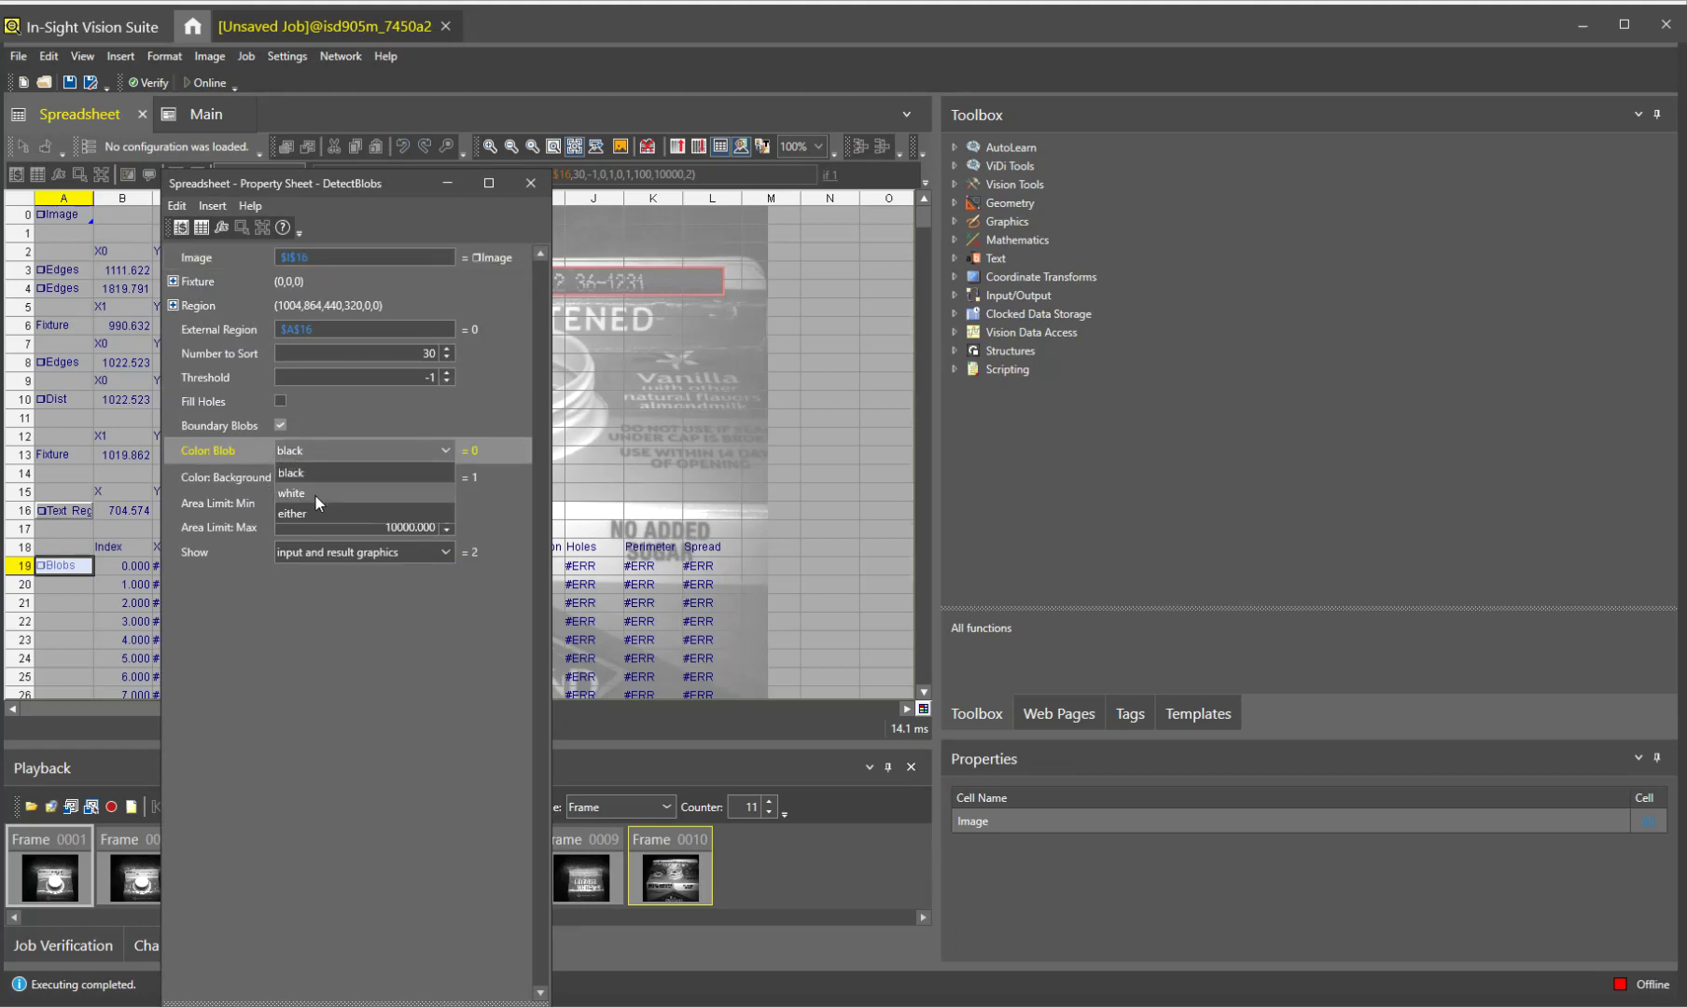
pyautogui.click(315, 496)
pyautogui.click(316, 478)
pyautogui.click(311, 502)
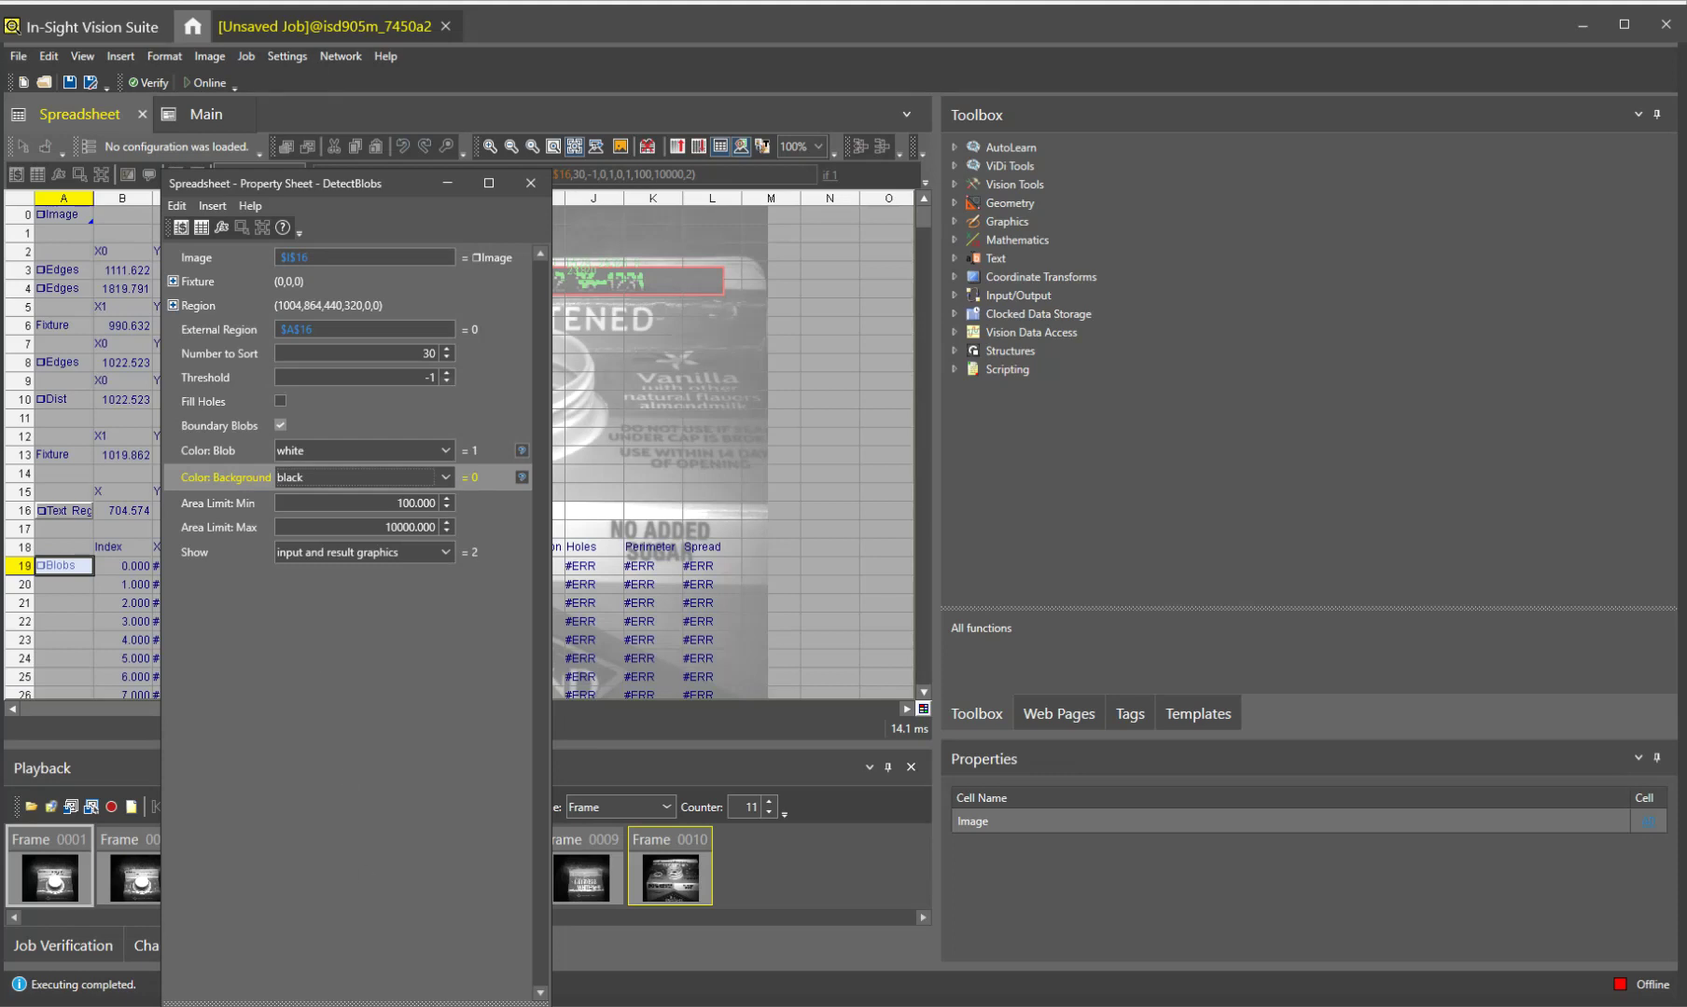
# Accept the blob detection settings, load frame 0001 with the spreadsheet overlay hidden, and show the spreadsheet again
pyautogui.press('Return')
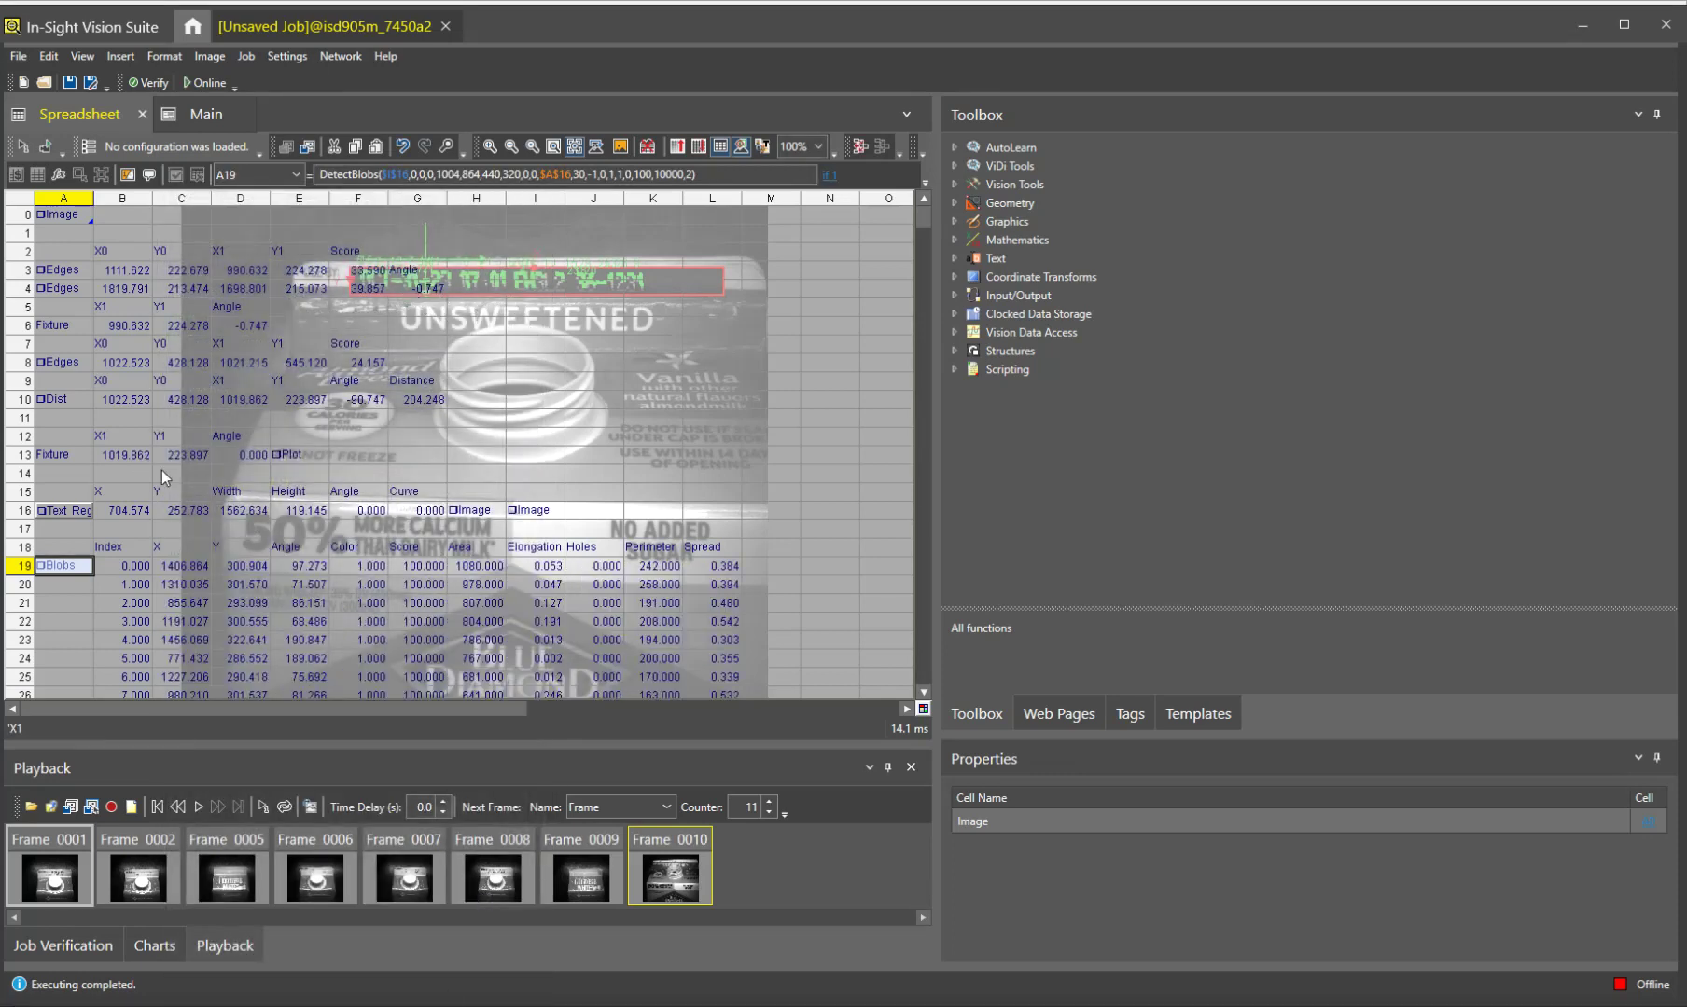
pyautogui.click(720, 148)
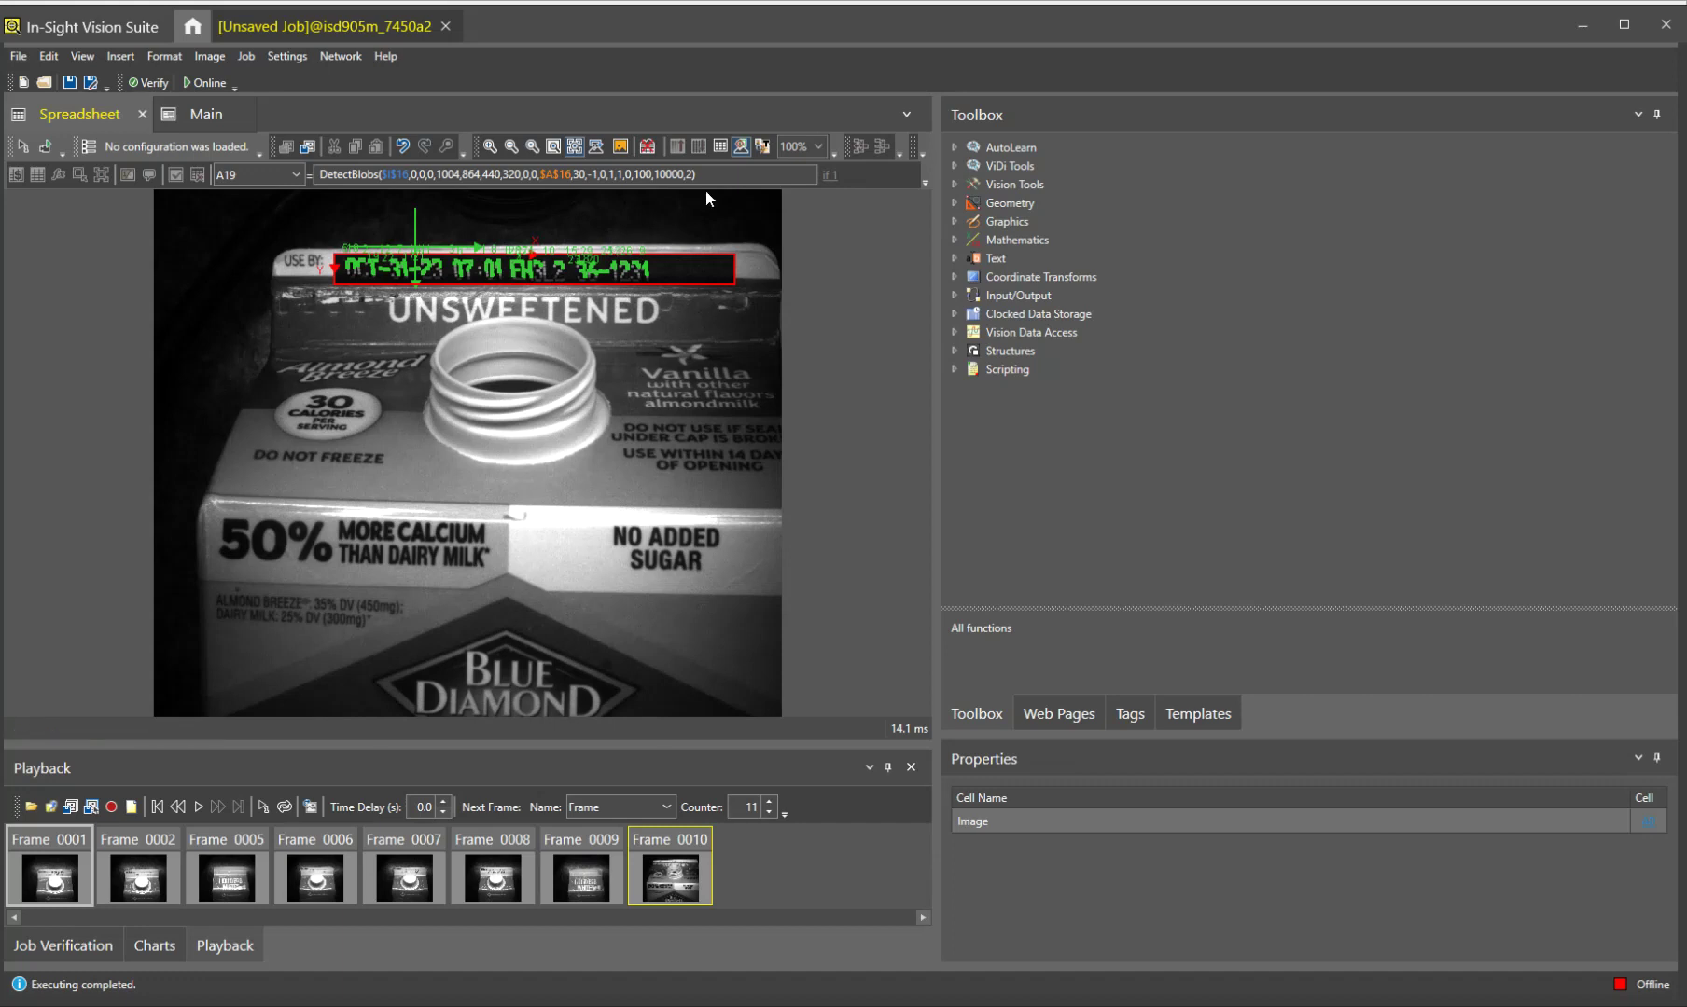
pyautogui.click(51, 882)
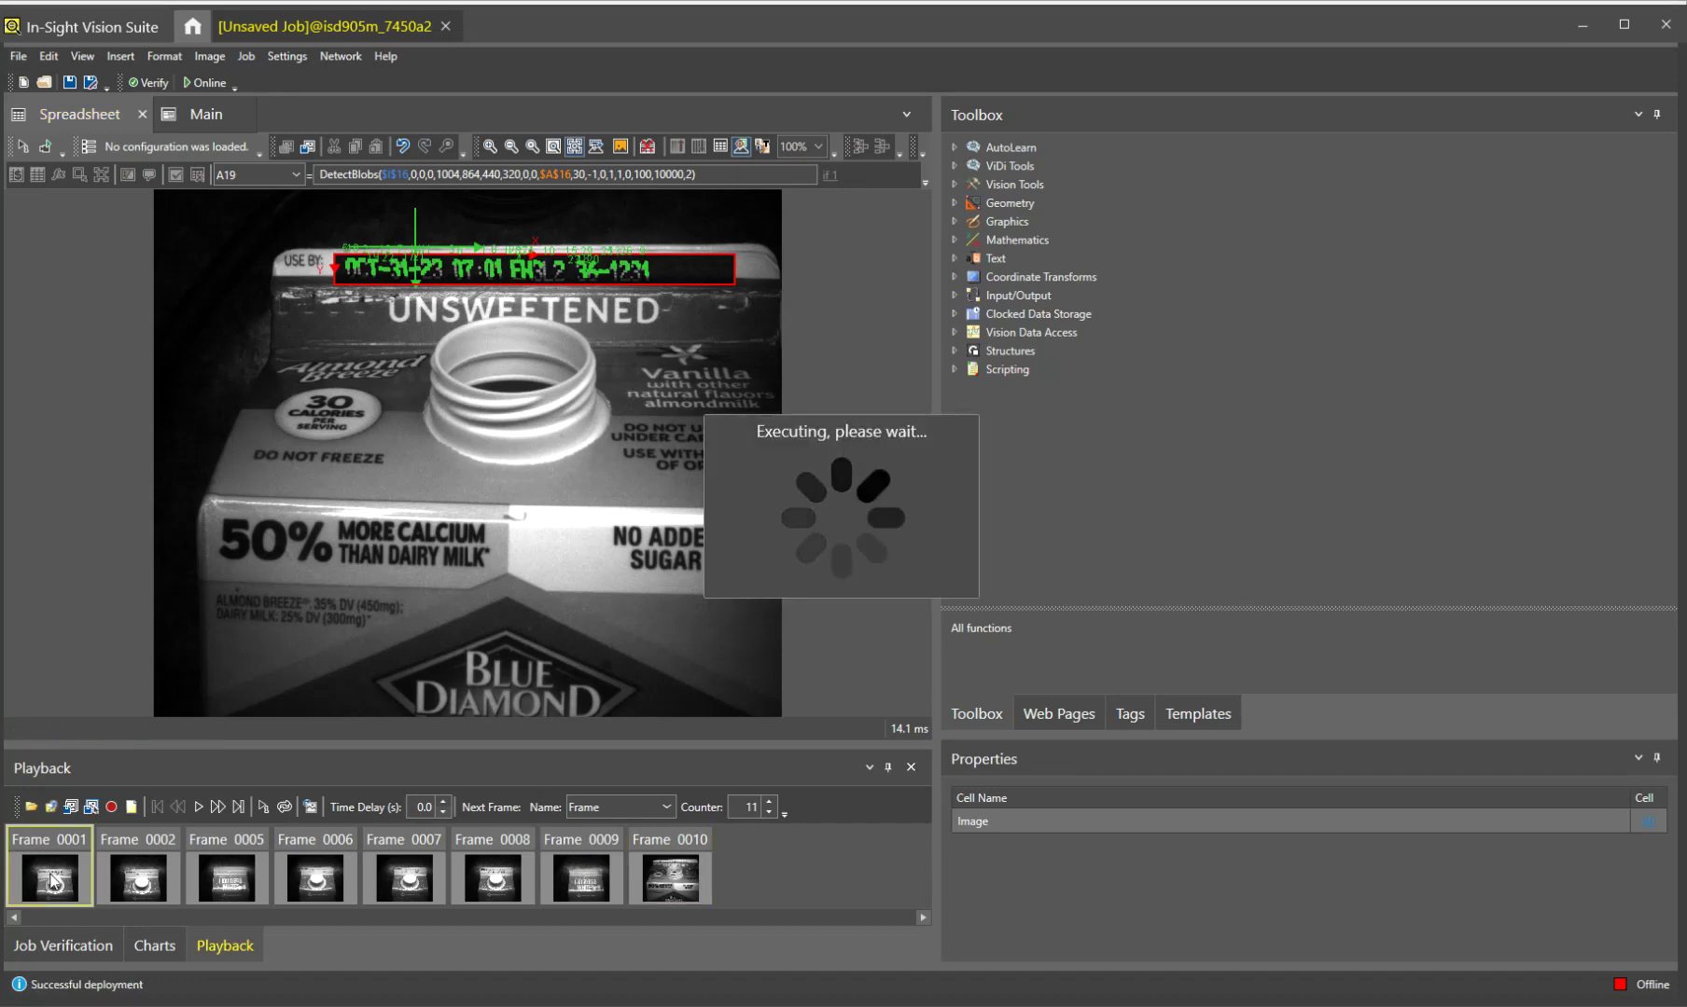
pyautogui.click(714, 149)
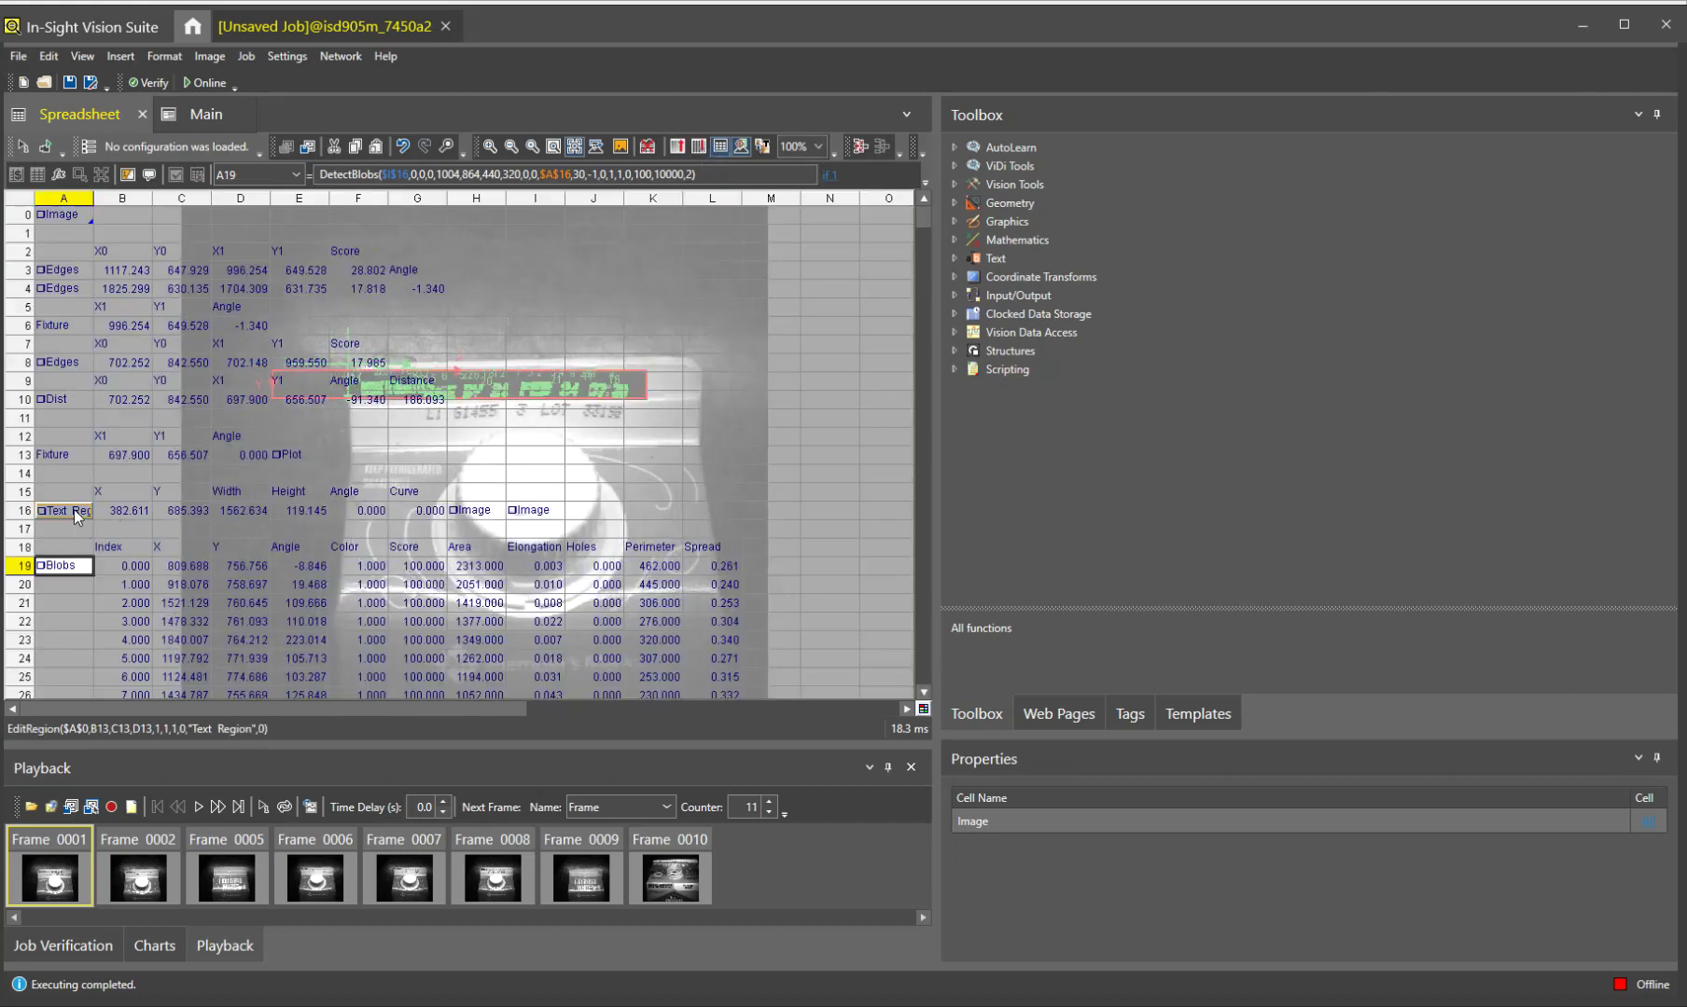
# Reshape the text region in A16 to about 852×234 at location 1082,689, around the two printed code lines on frame 0001
pyautogui.doubleClick(76, 512)
pyautogui.moveTo(569, 392); pyautogui.dragTo(651, 427)
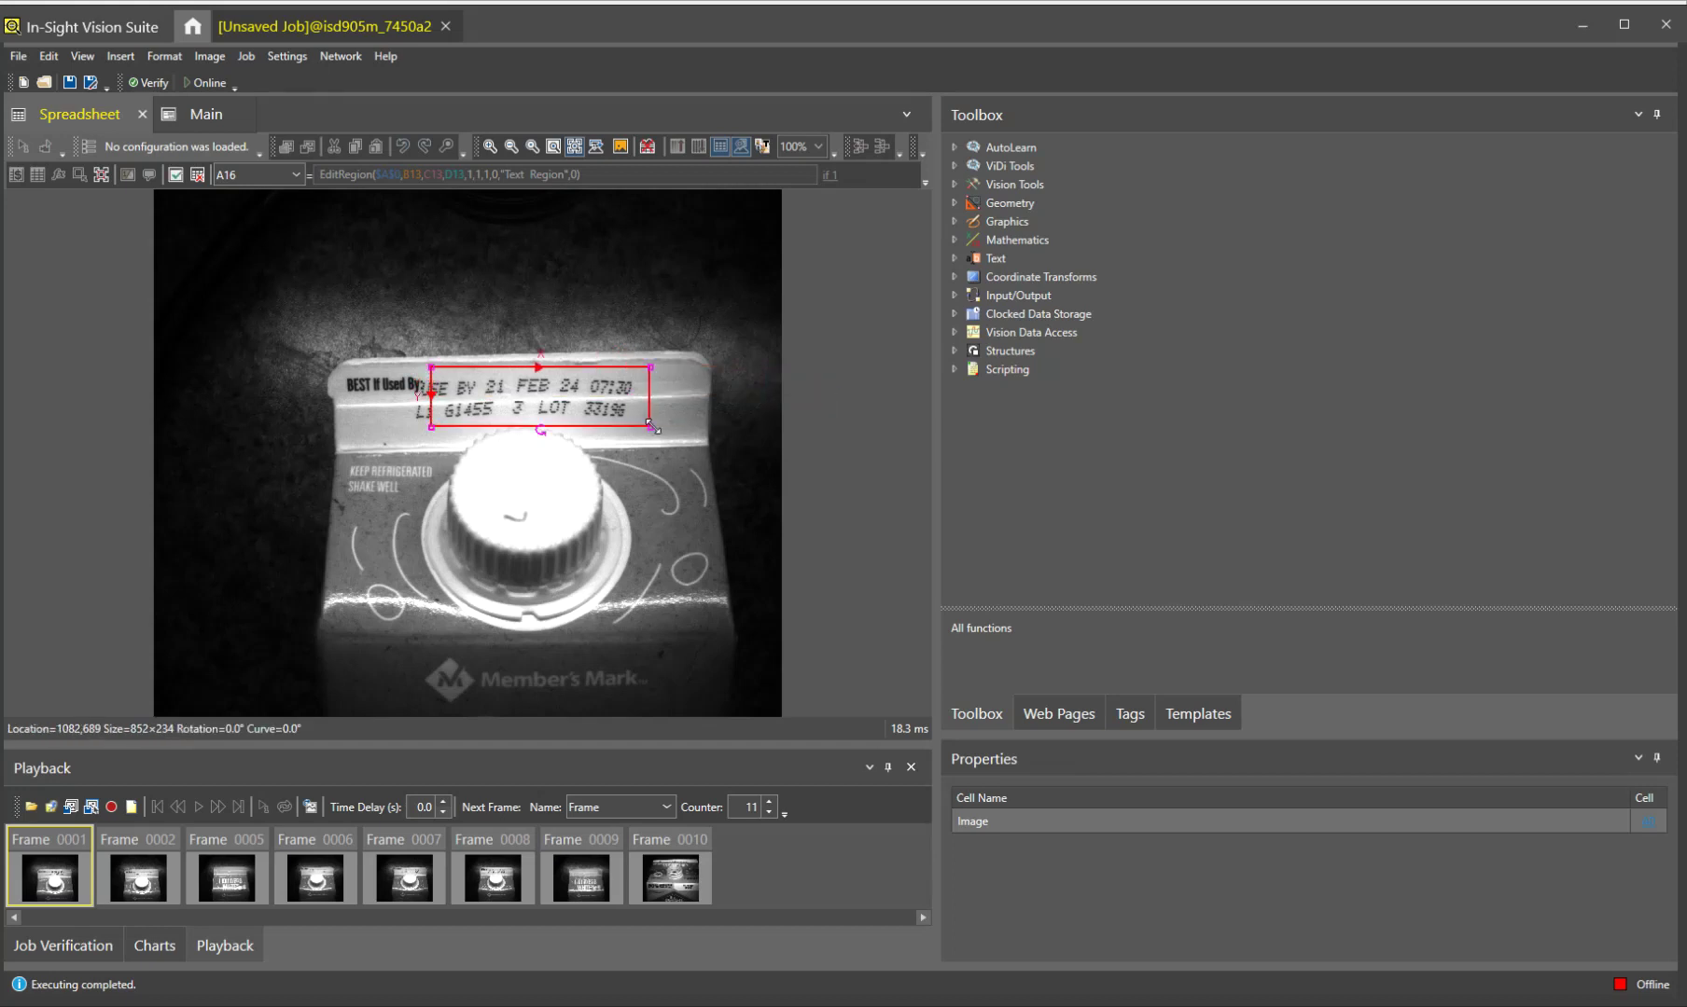
pyautogui.press('Return')
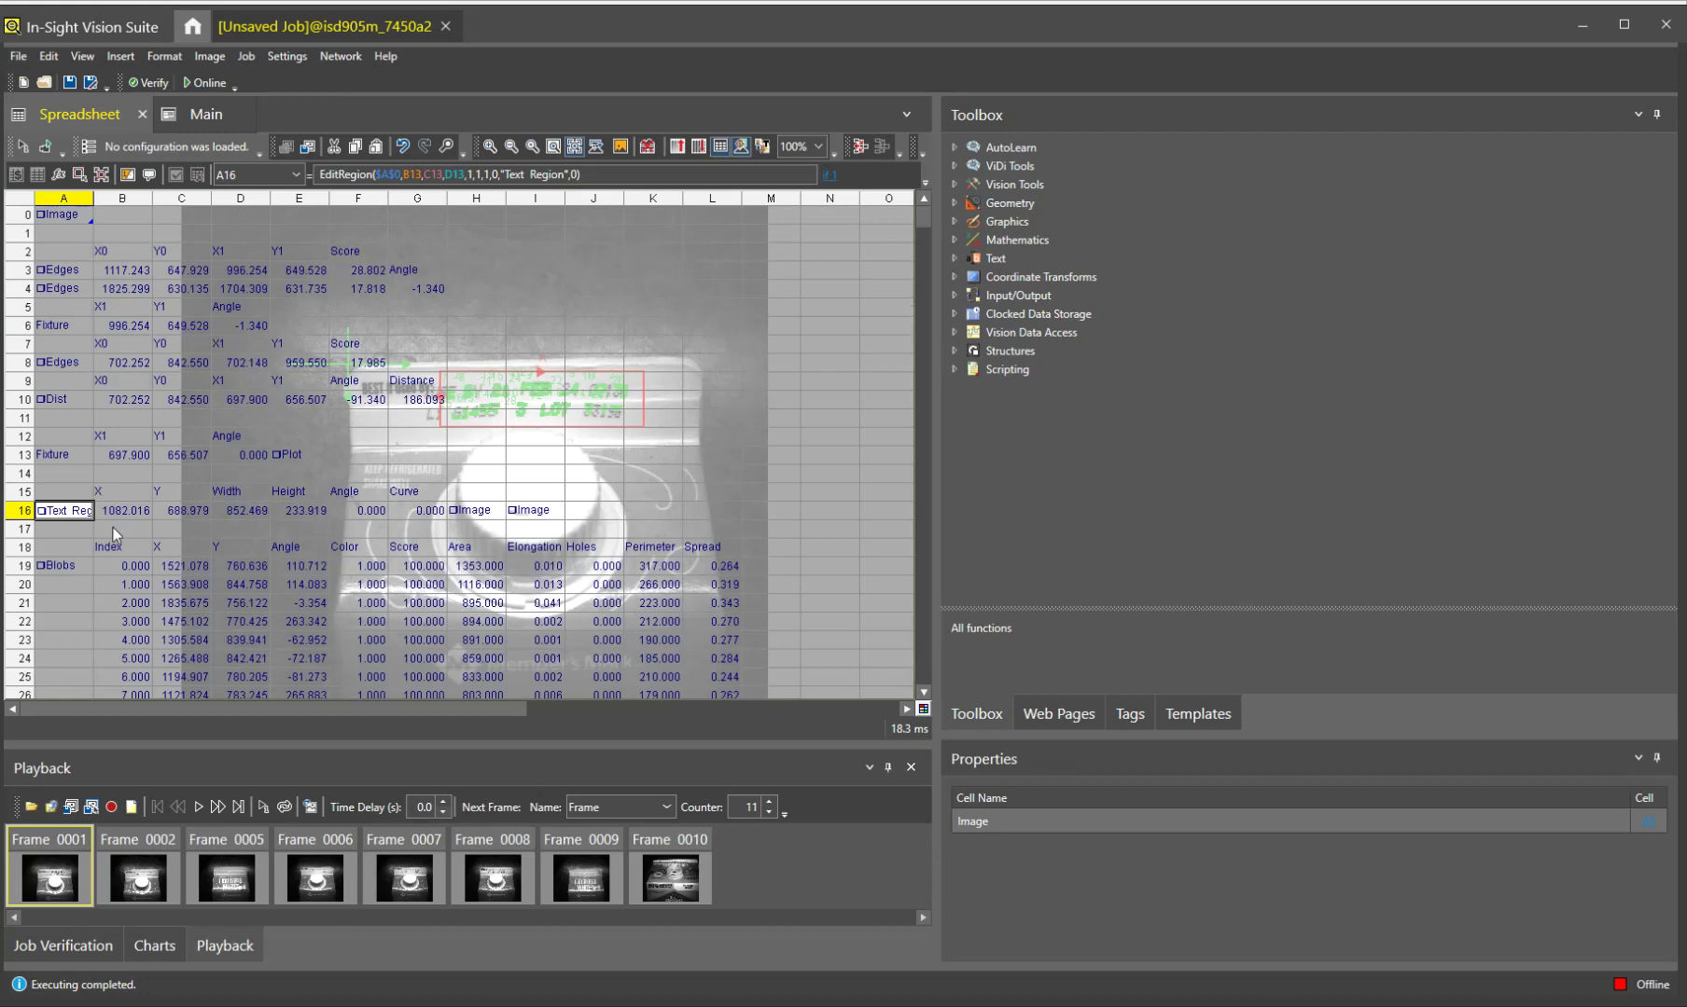
# Set the number to sort of the A19 blob detection to 50 and examine the region without the spreadsheet overlay
pyautogui.click(64, 560)
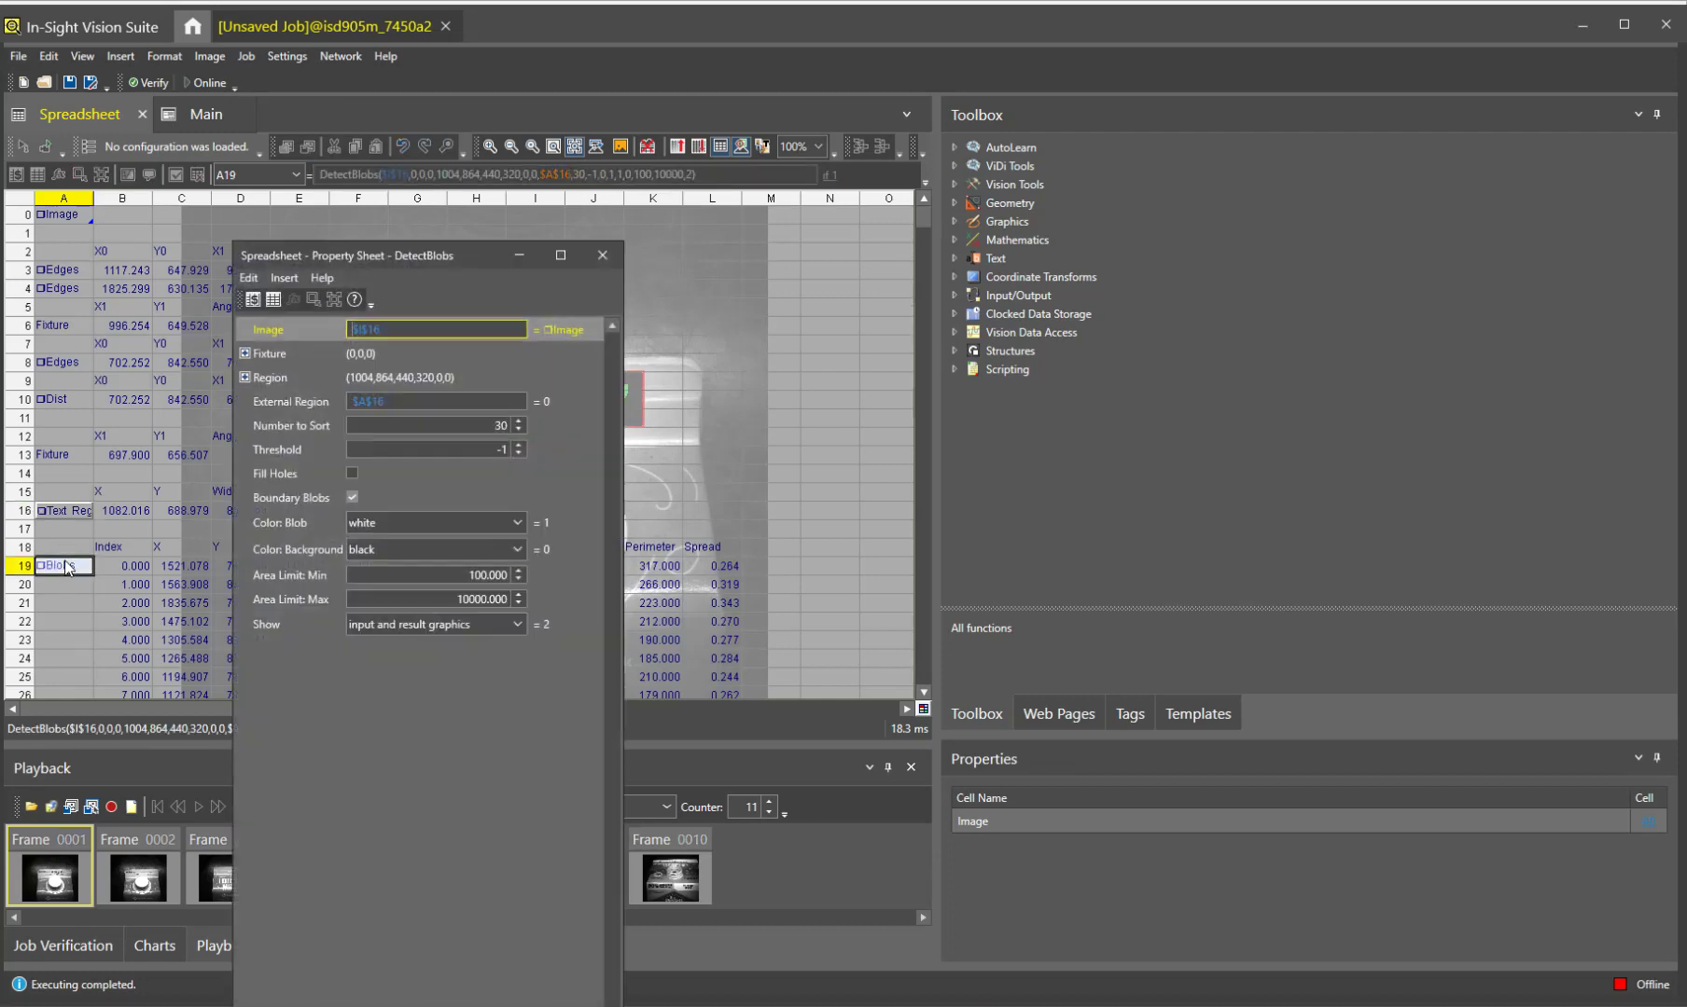
pyautogui.click(470, 428)
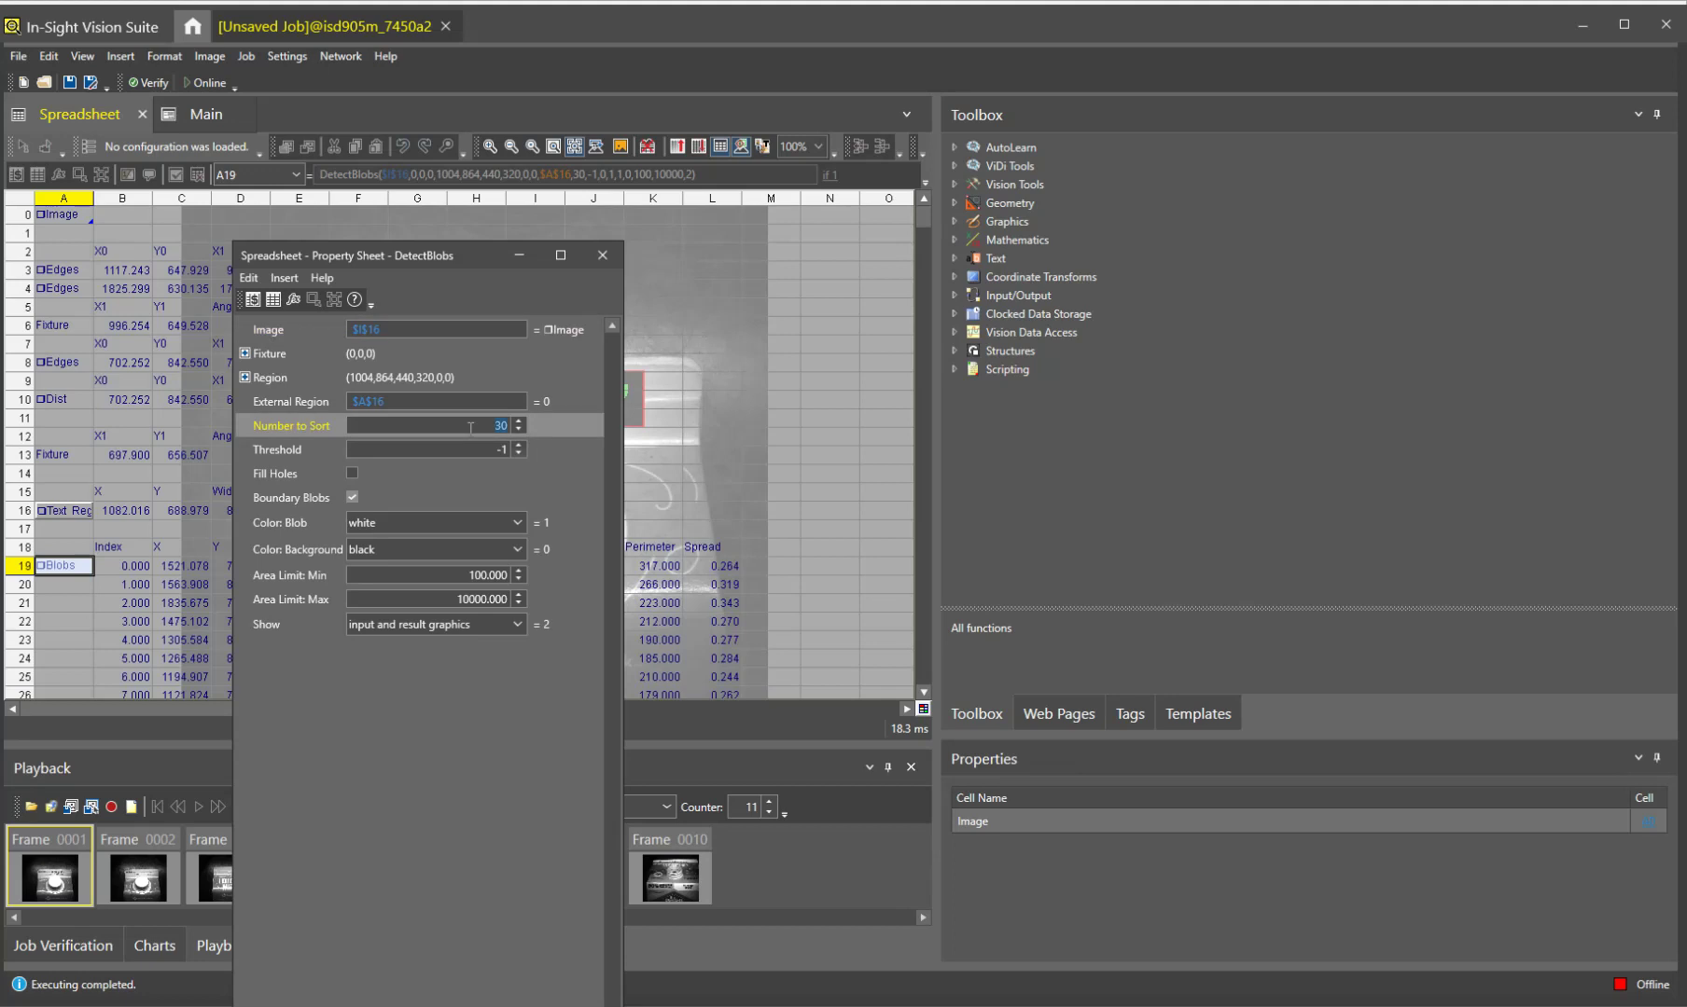
pyautogui.write('5')
pyautogui.click(435, 575)
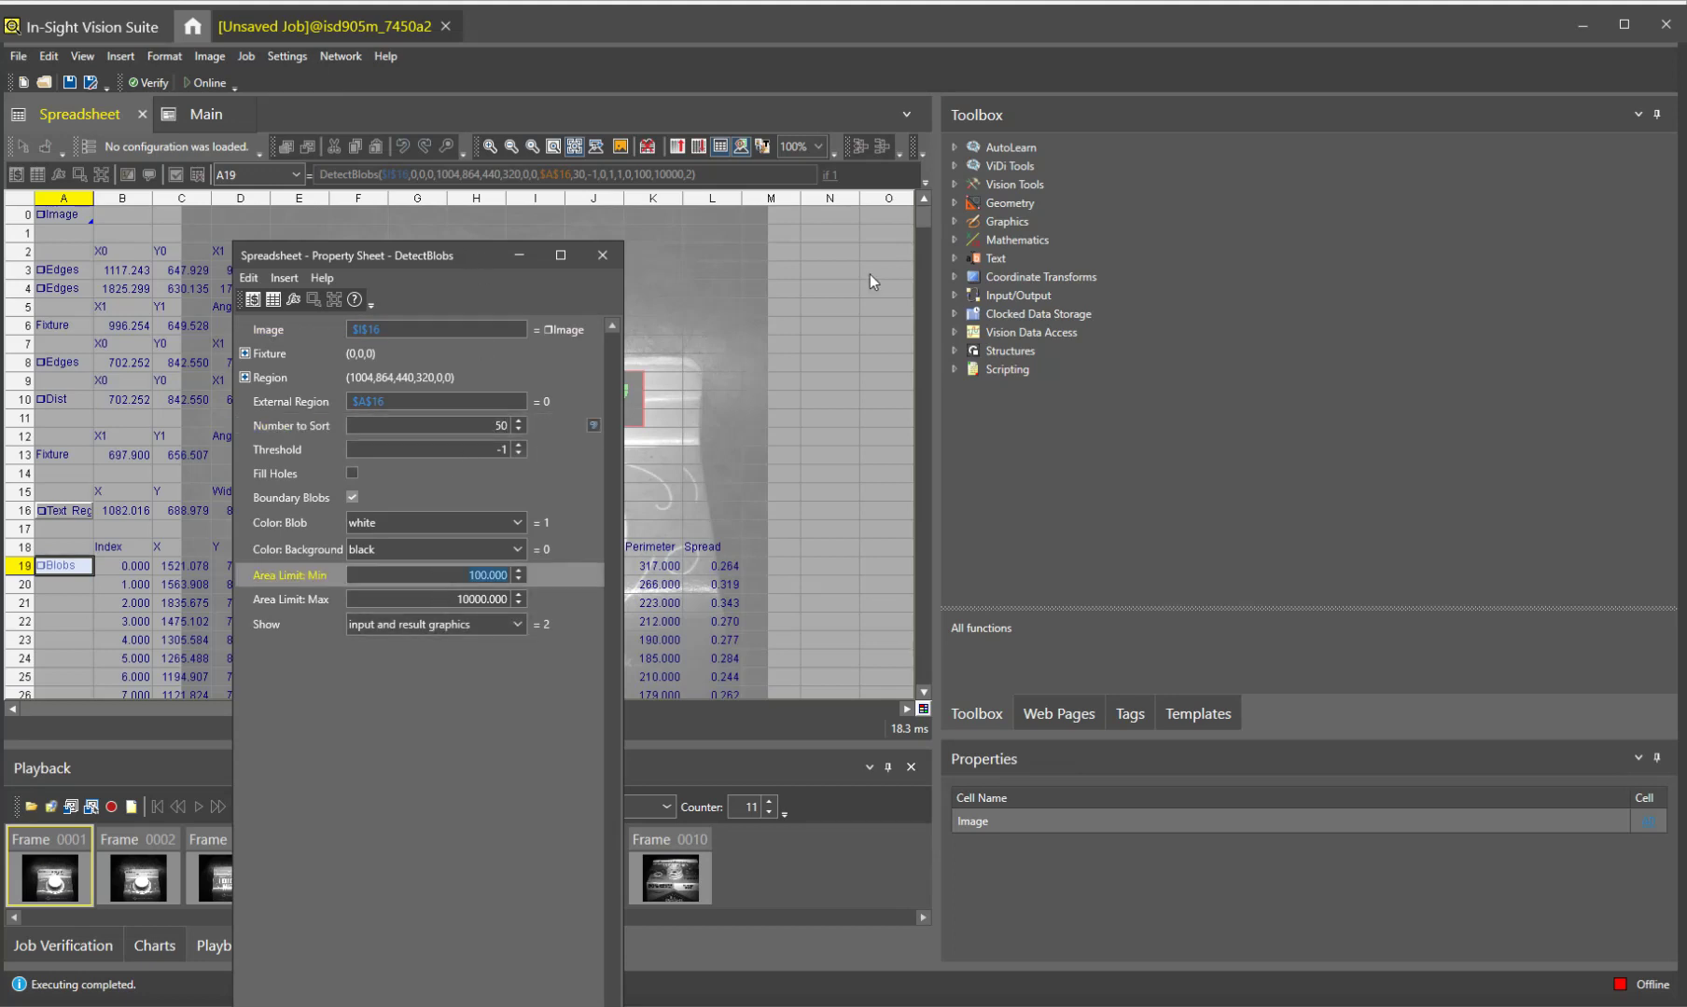
pyautogui.moveTo(870, 274); pyautogui.dragTo(1187, 211)
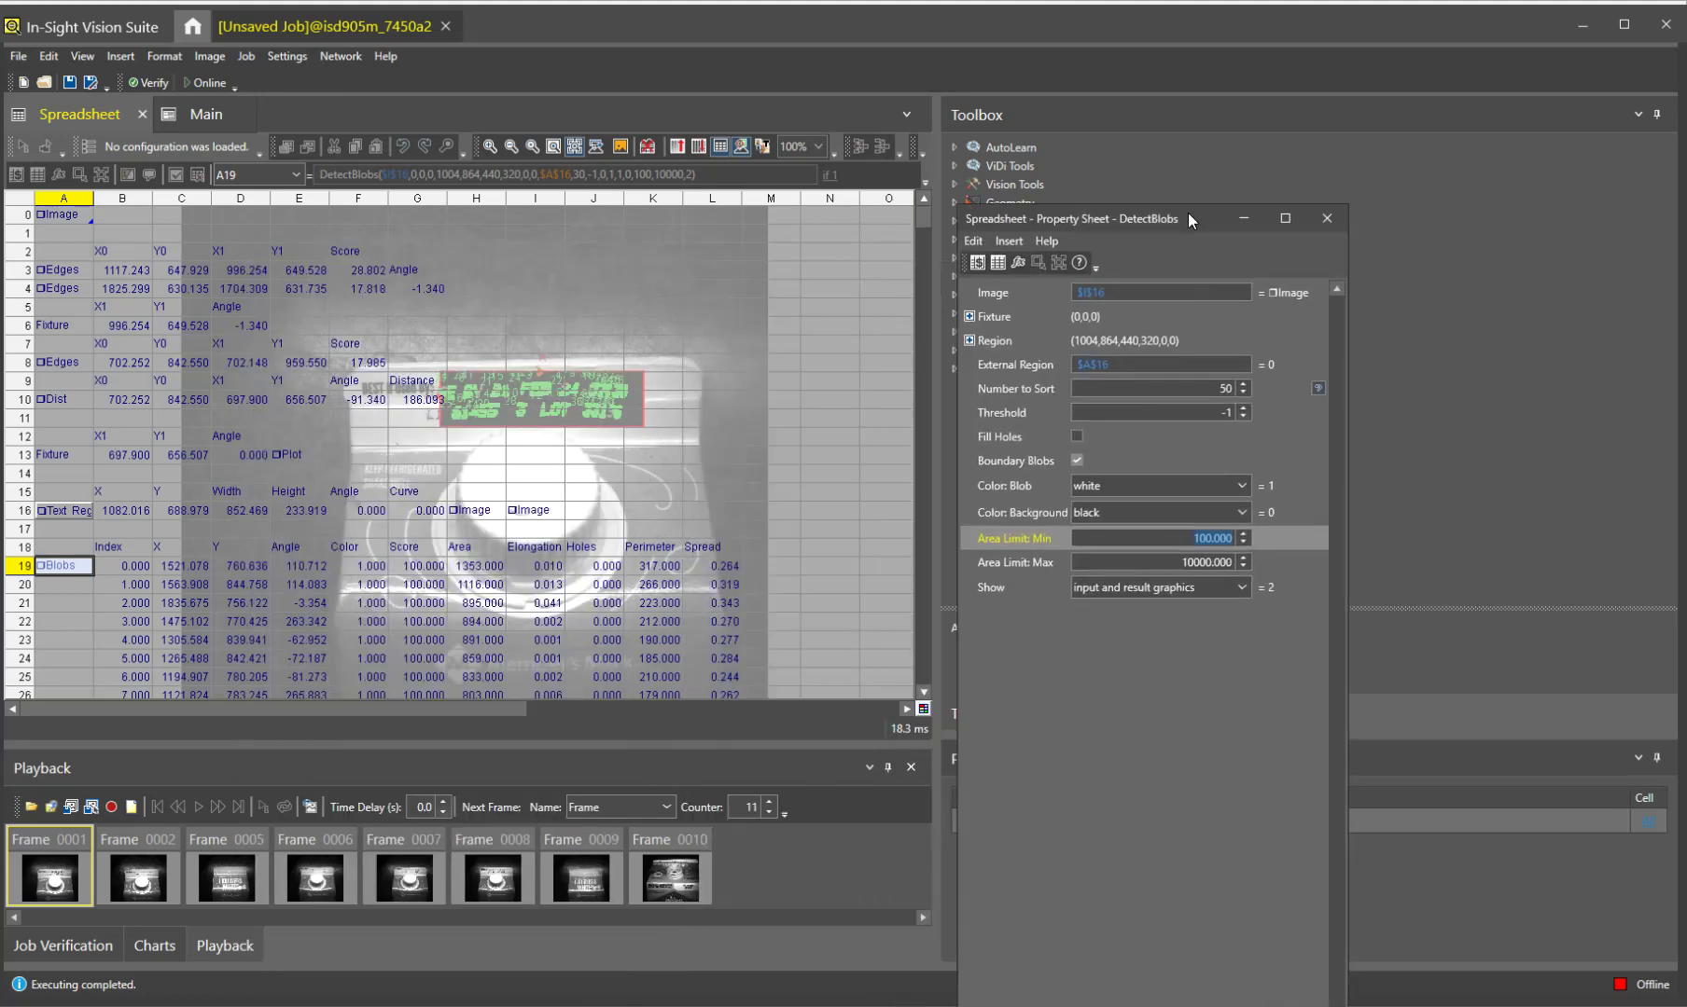
pyautogui.click(721, 146)
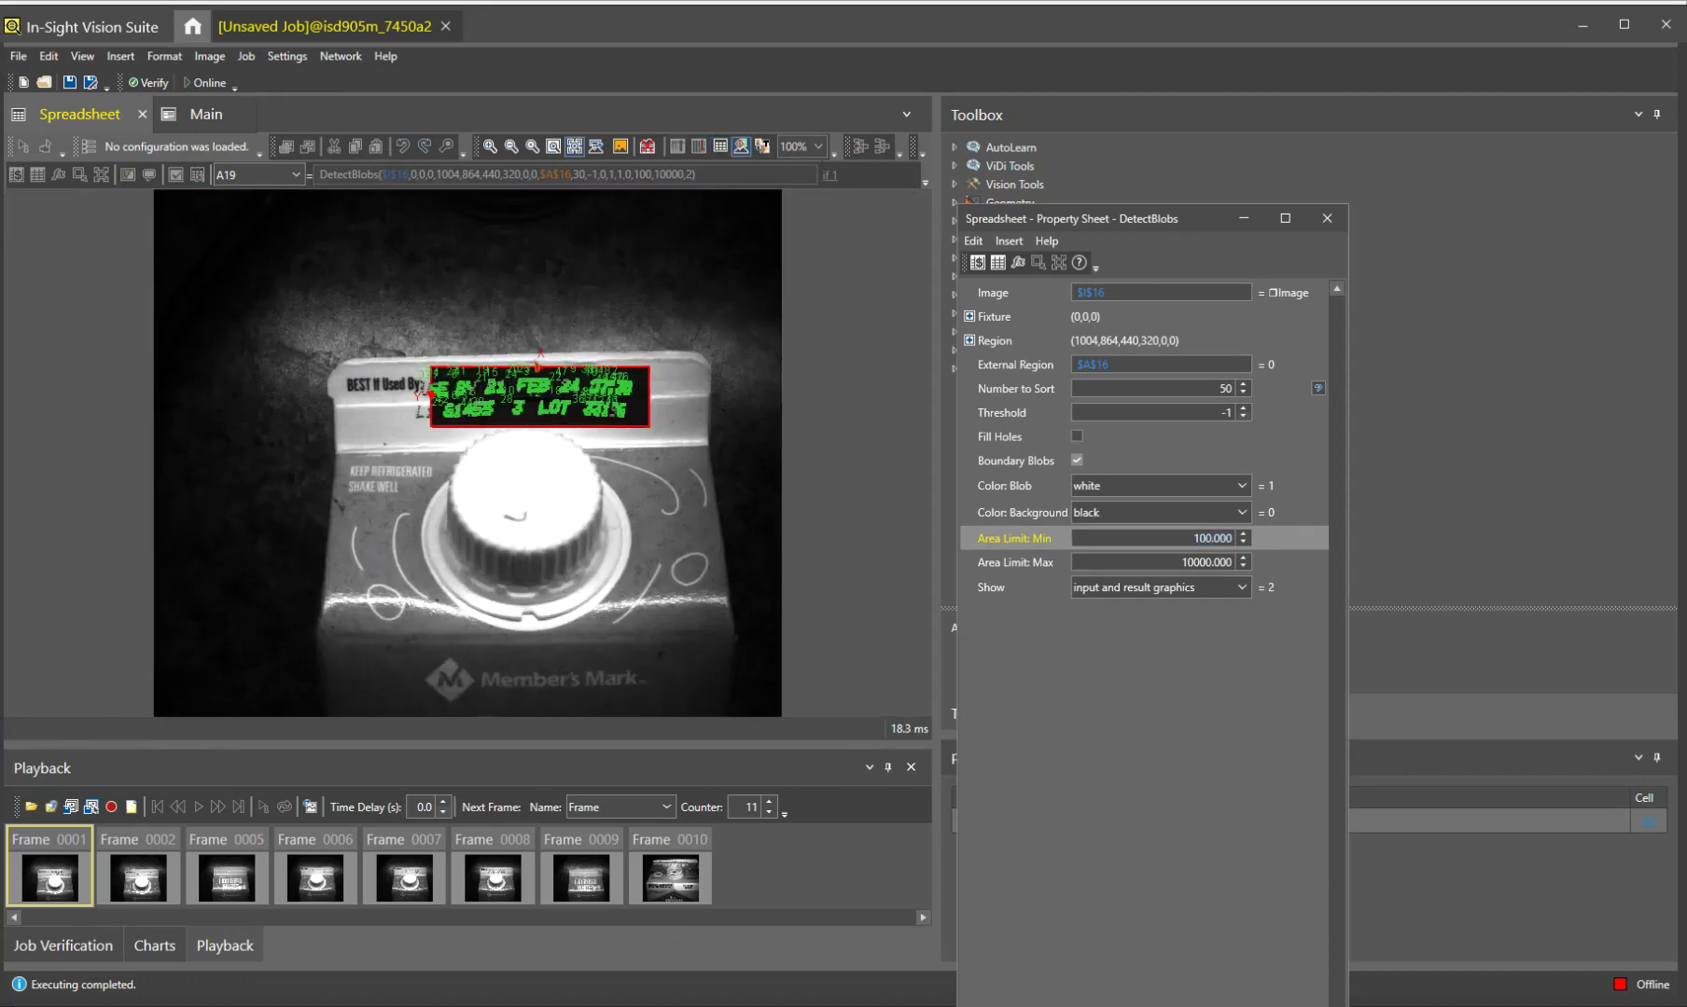
pyautogui.press('Escape')
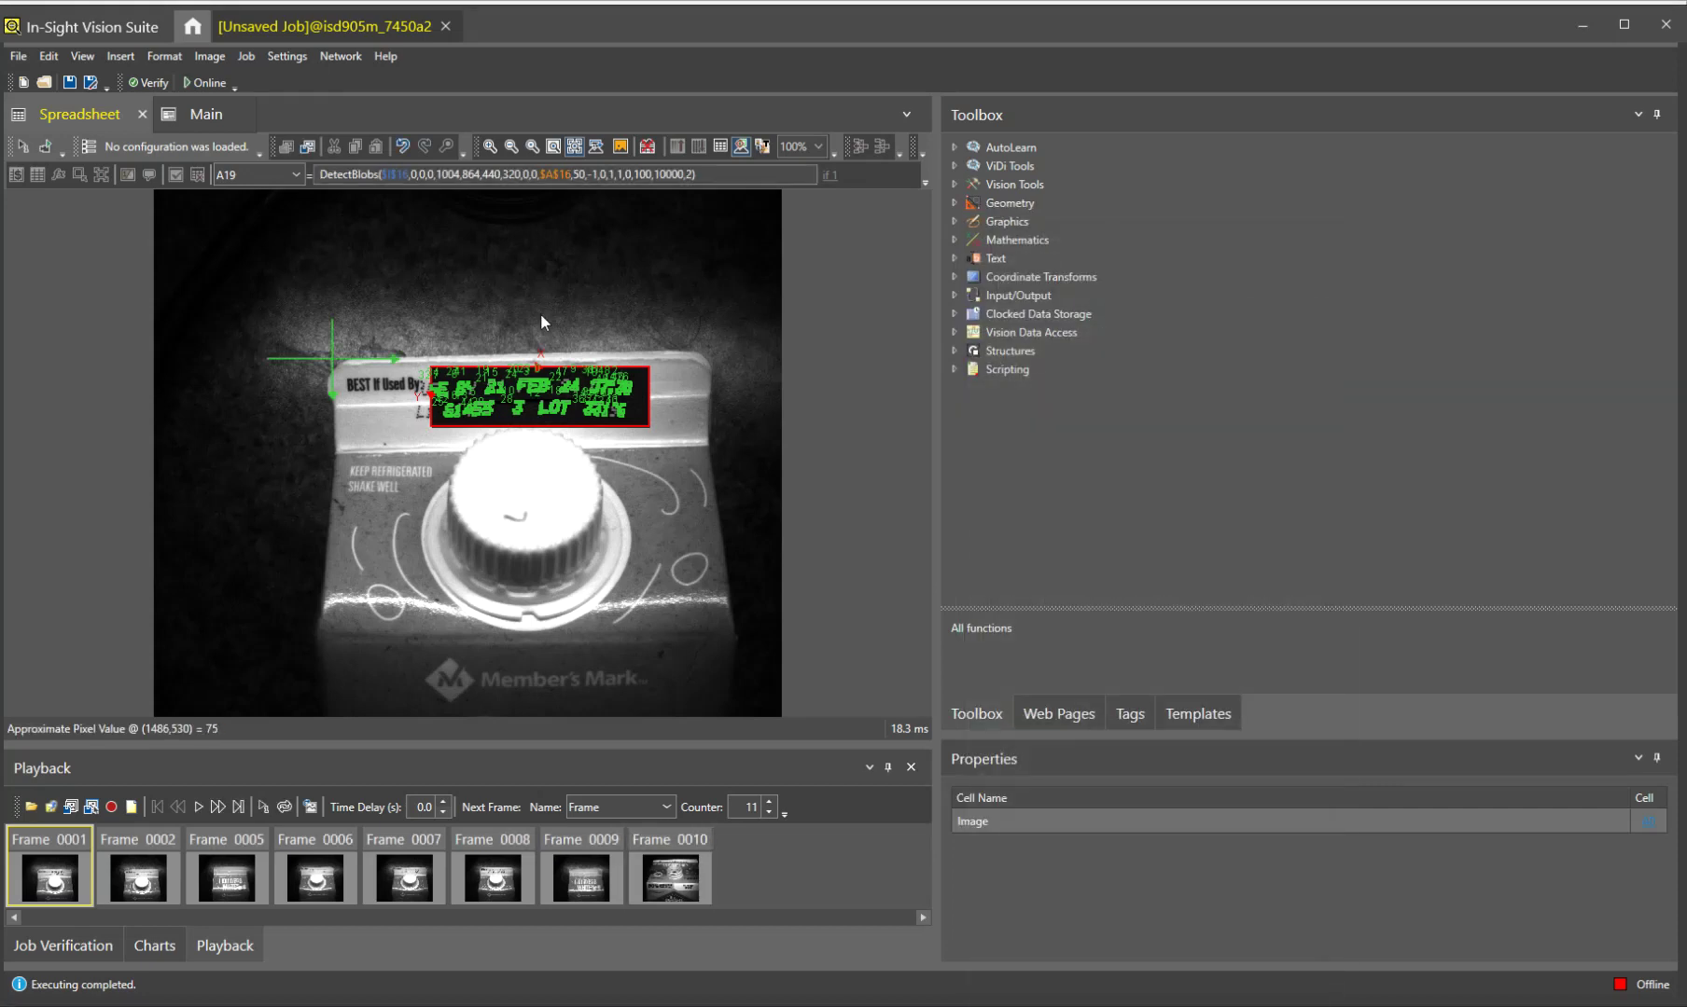
# Check the detected blobs on the image without the spreadsheet overlay, and select cell A32 below the found count
pyautogui.click(720, 146)
pyautogui.click(67, 603)
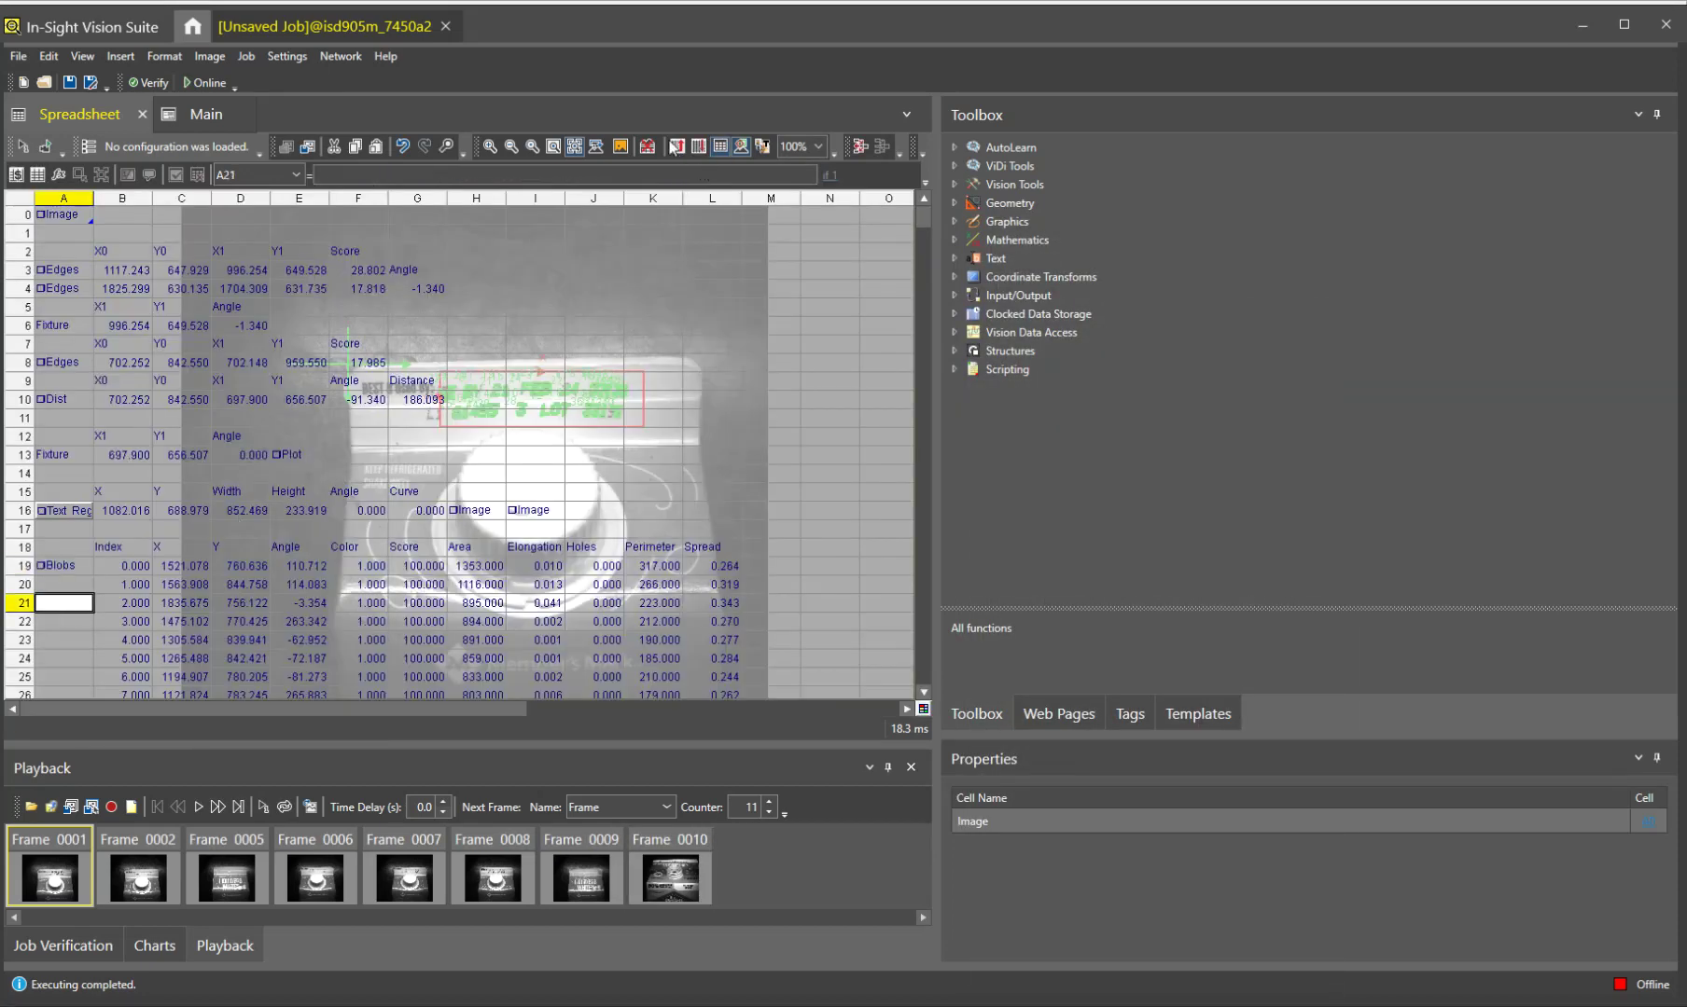
pyautogui.click(719, 150)
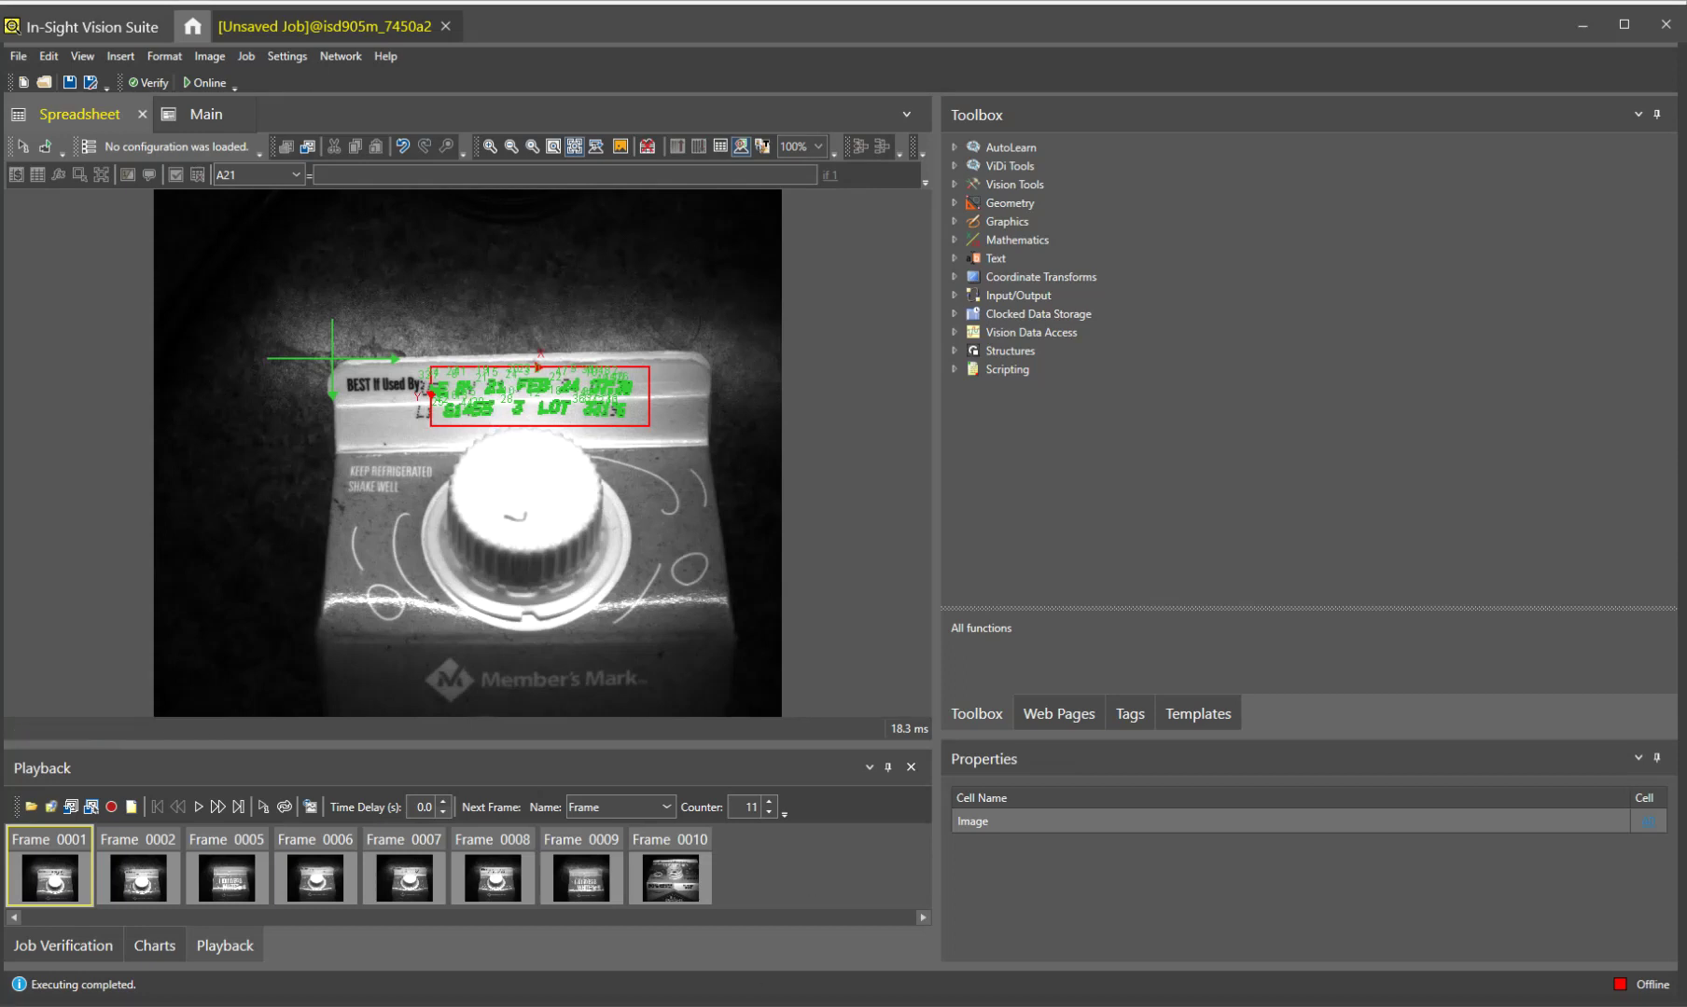
pyautogui.click(719, 150)
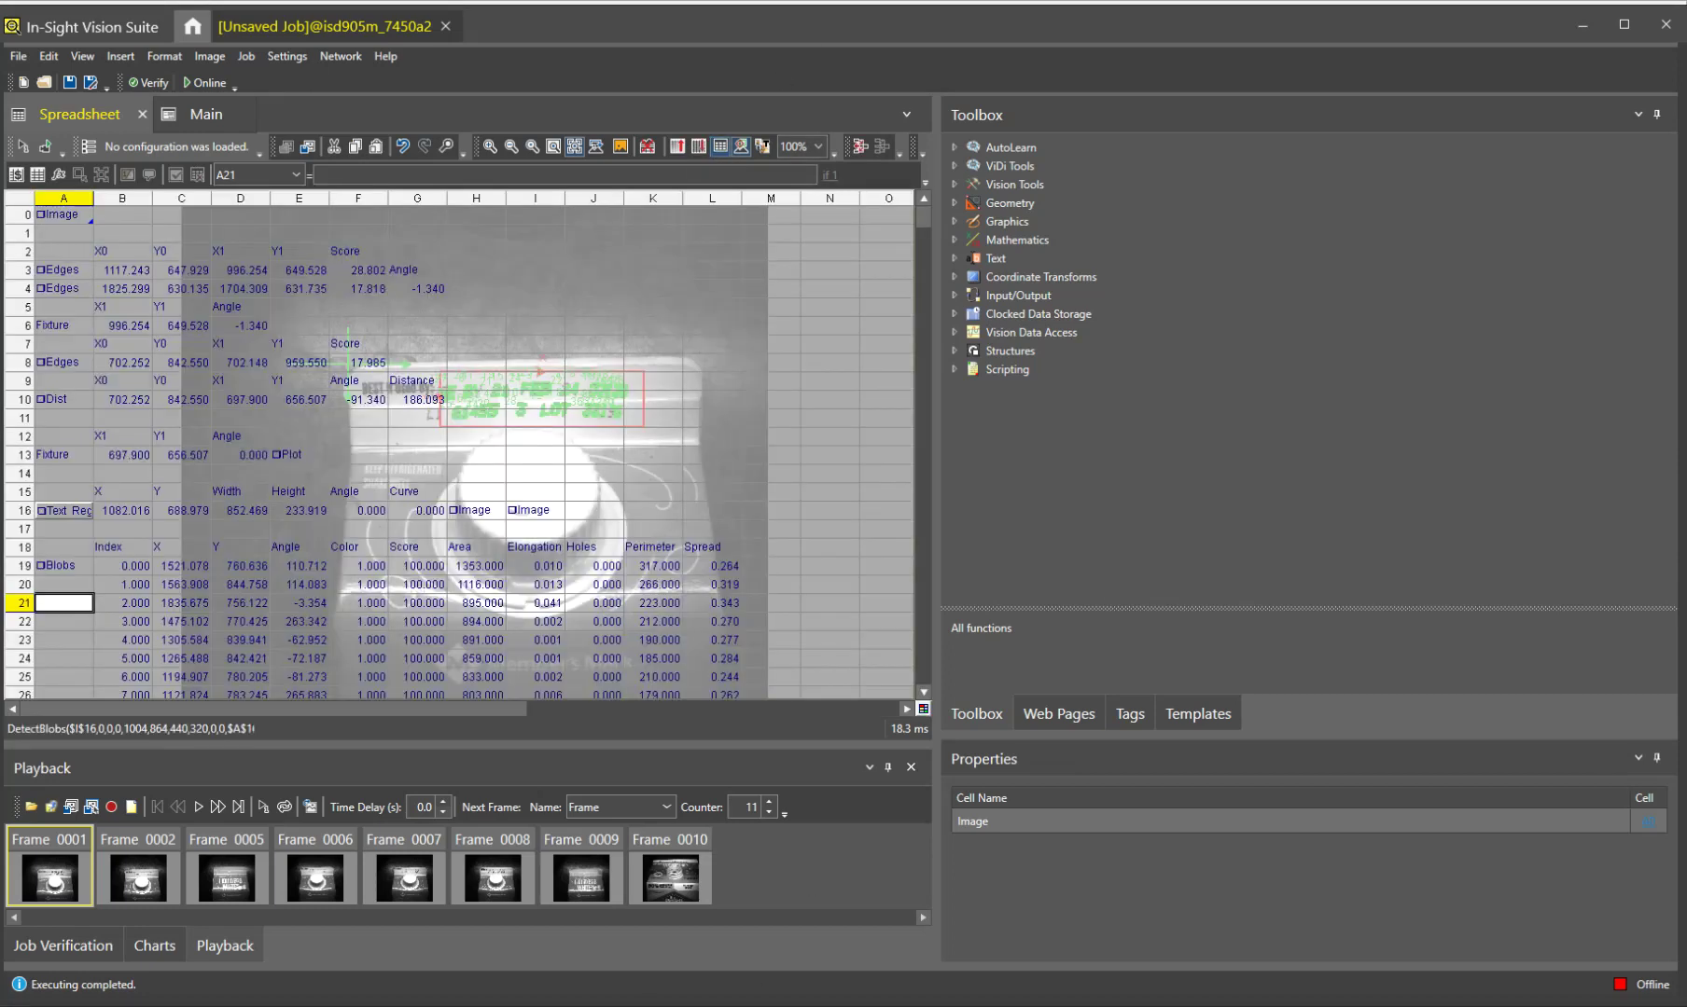
pyautogui.click(64, 604)
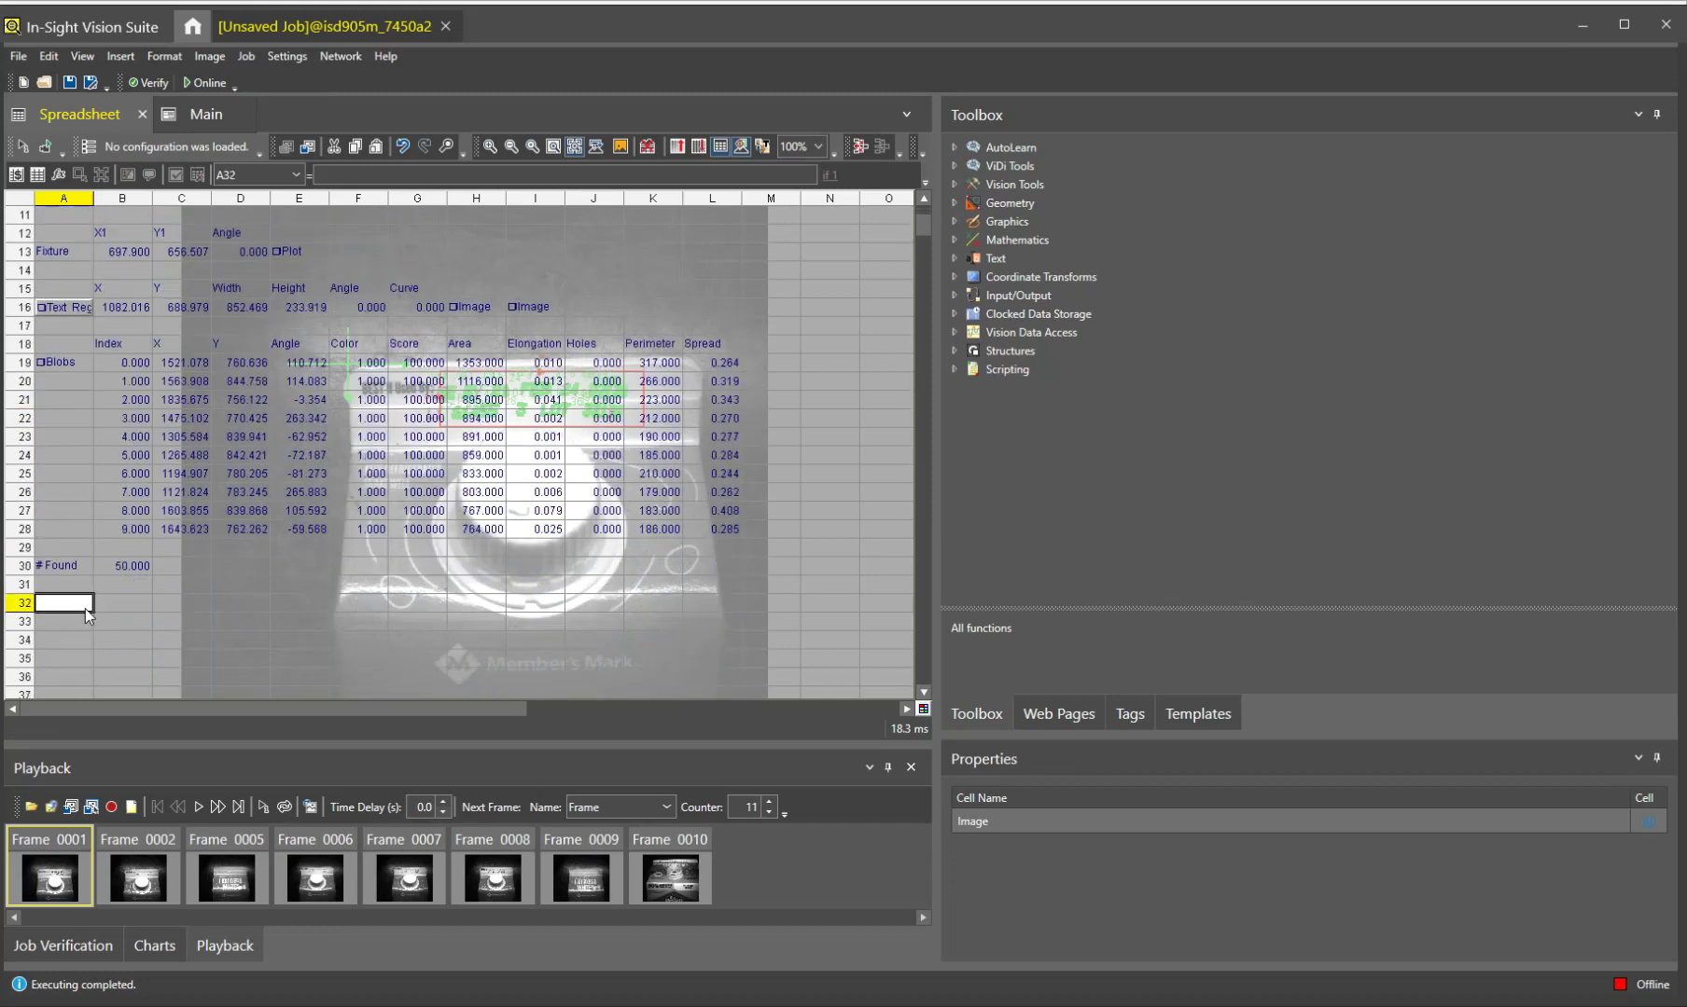
pyautogui.write('If(')
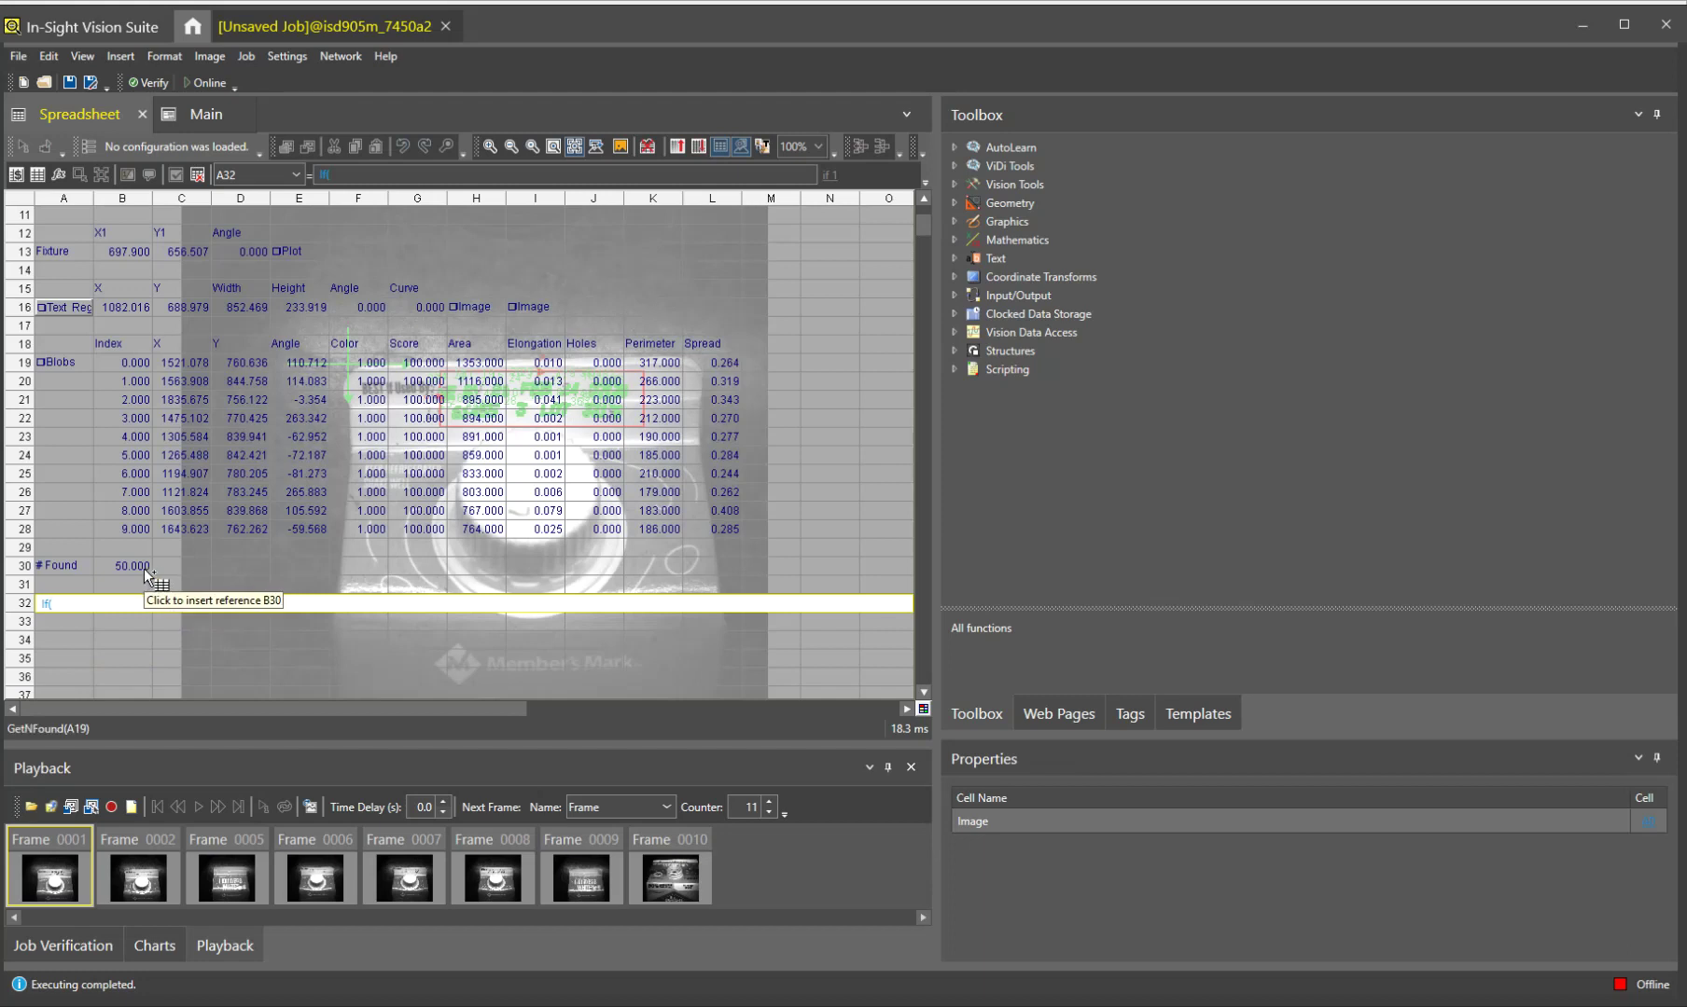
pyautogui.click(130, 548)
pyautogui.press('Escape')
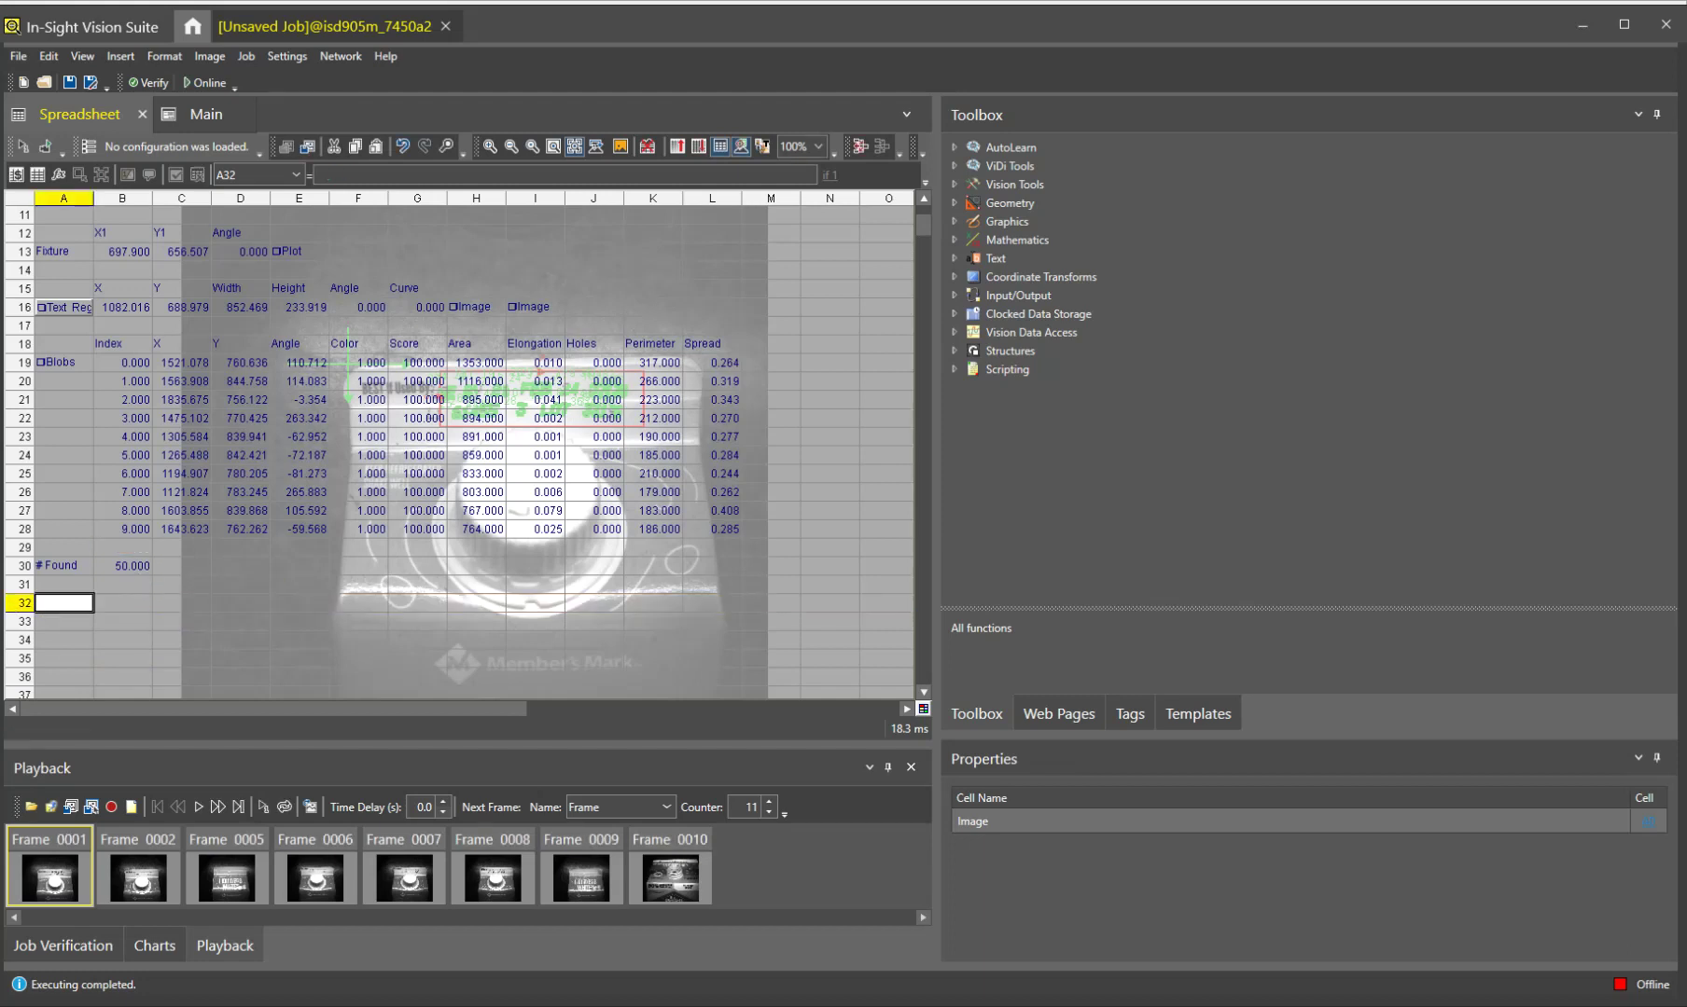
# Enter the formula If(B30>25,1,0) in cell A32 to test the found count
pyautogui.write('If(')
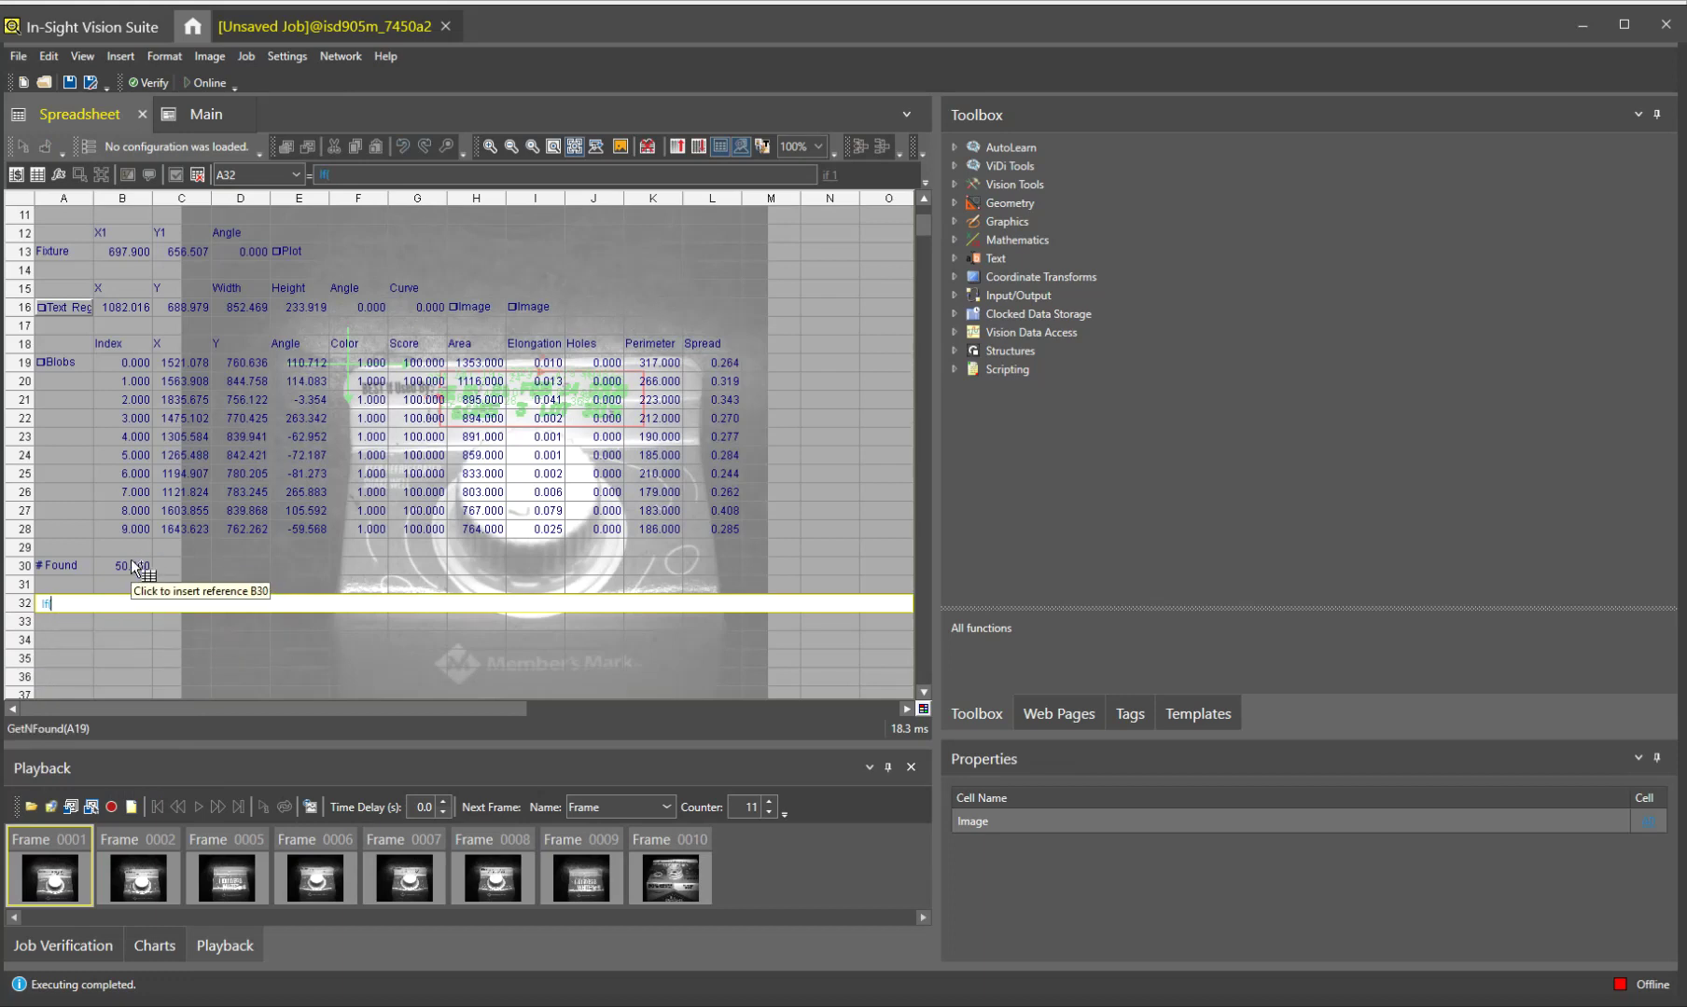
pyautogui.click(133, 566)
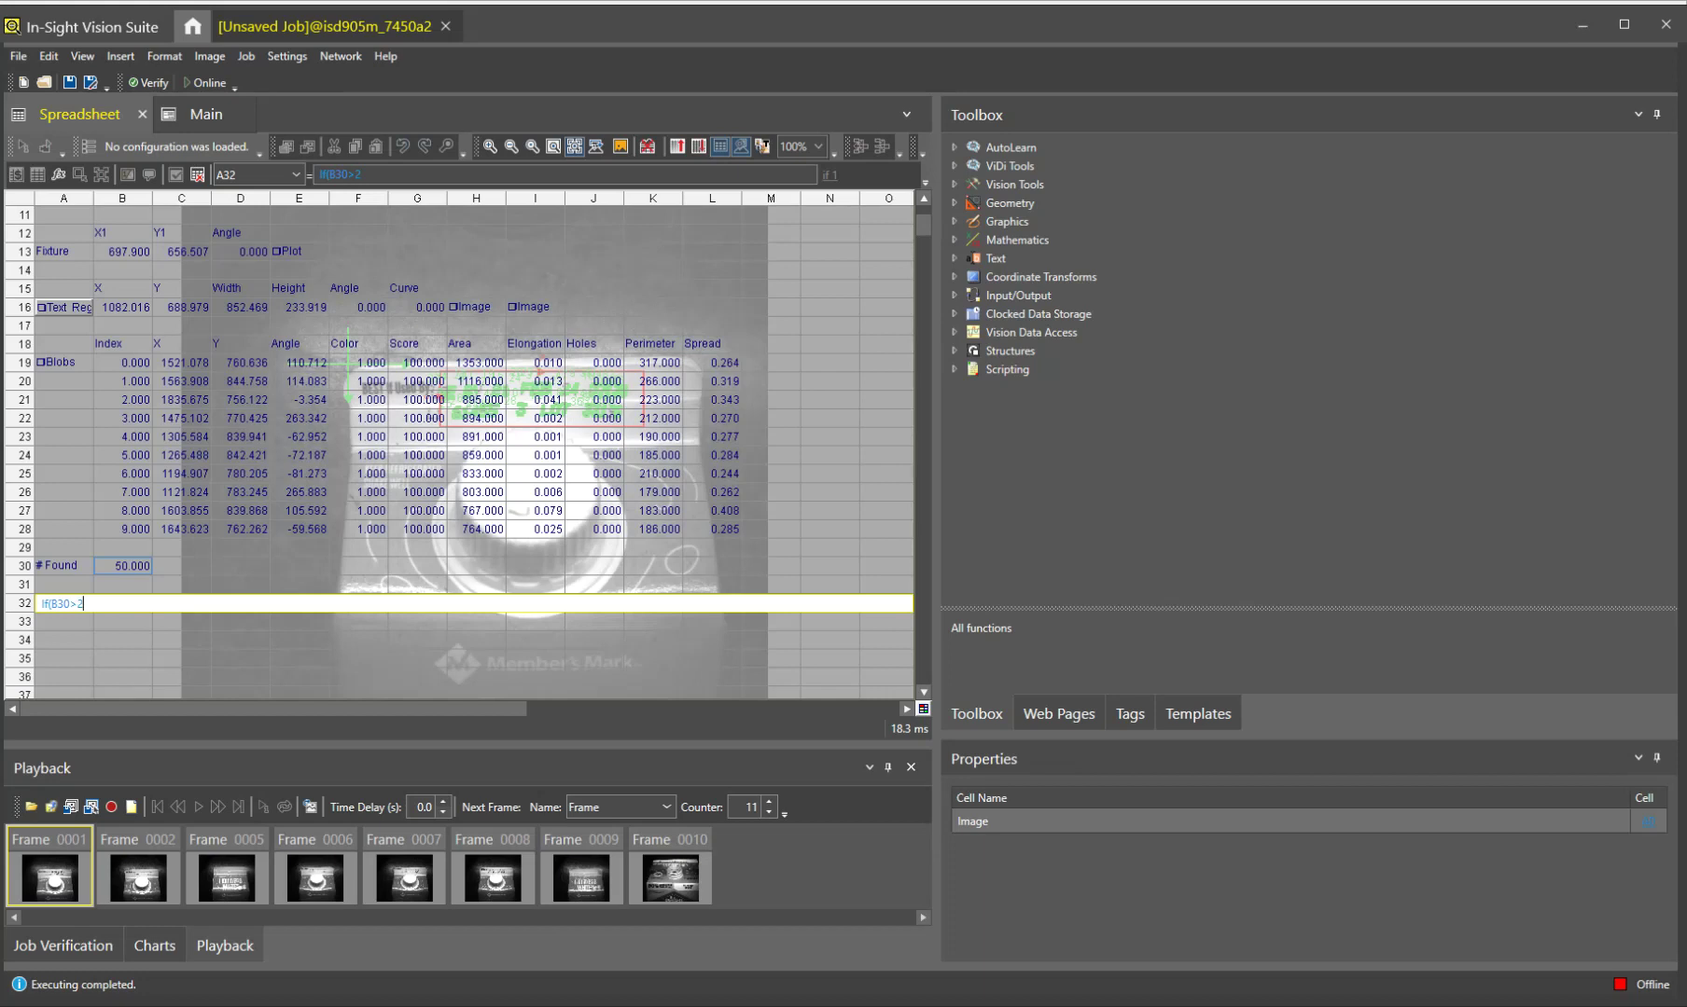
pyautogui.write('>25')
pyautogui.write(')')
pyautogui.press('BackSpace')
pyautogui.write(',1,0)')
pyautogui.press('Return')
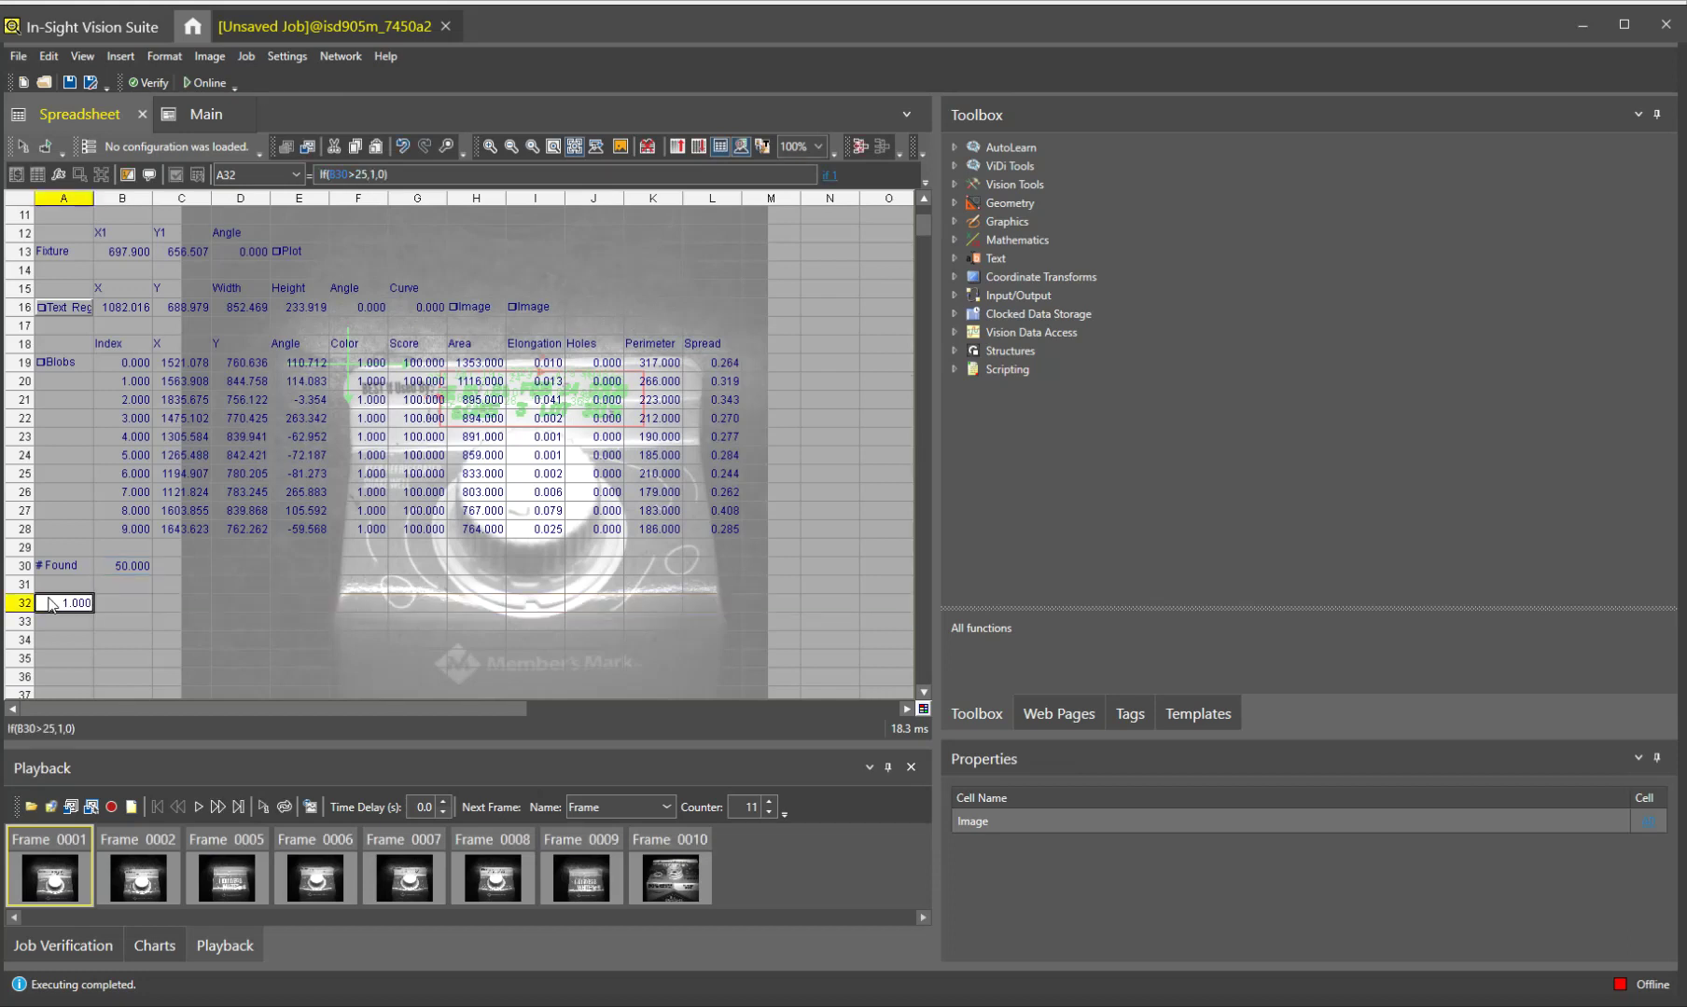
# Enter the formula If(A32,"Pass","Fail") in cell B32 to turn the test into a text result
pyautogui.press('Right')
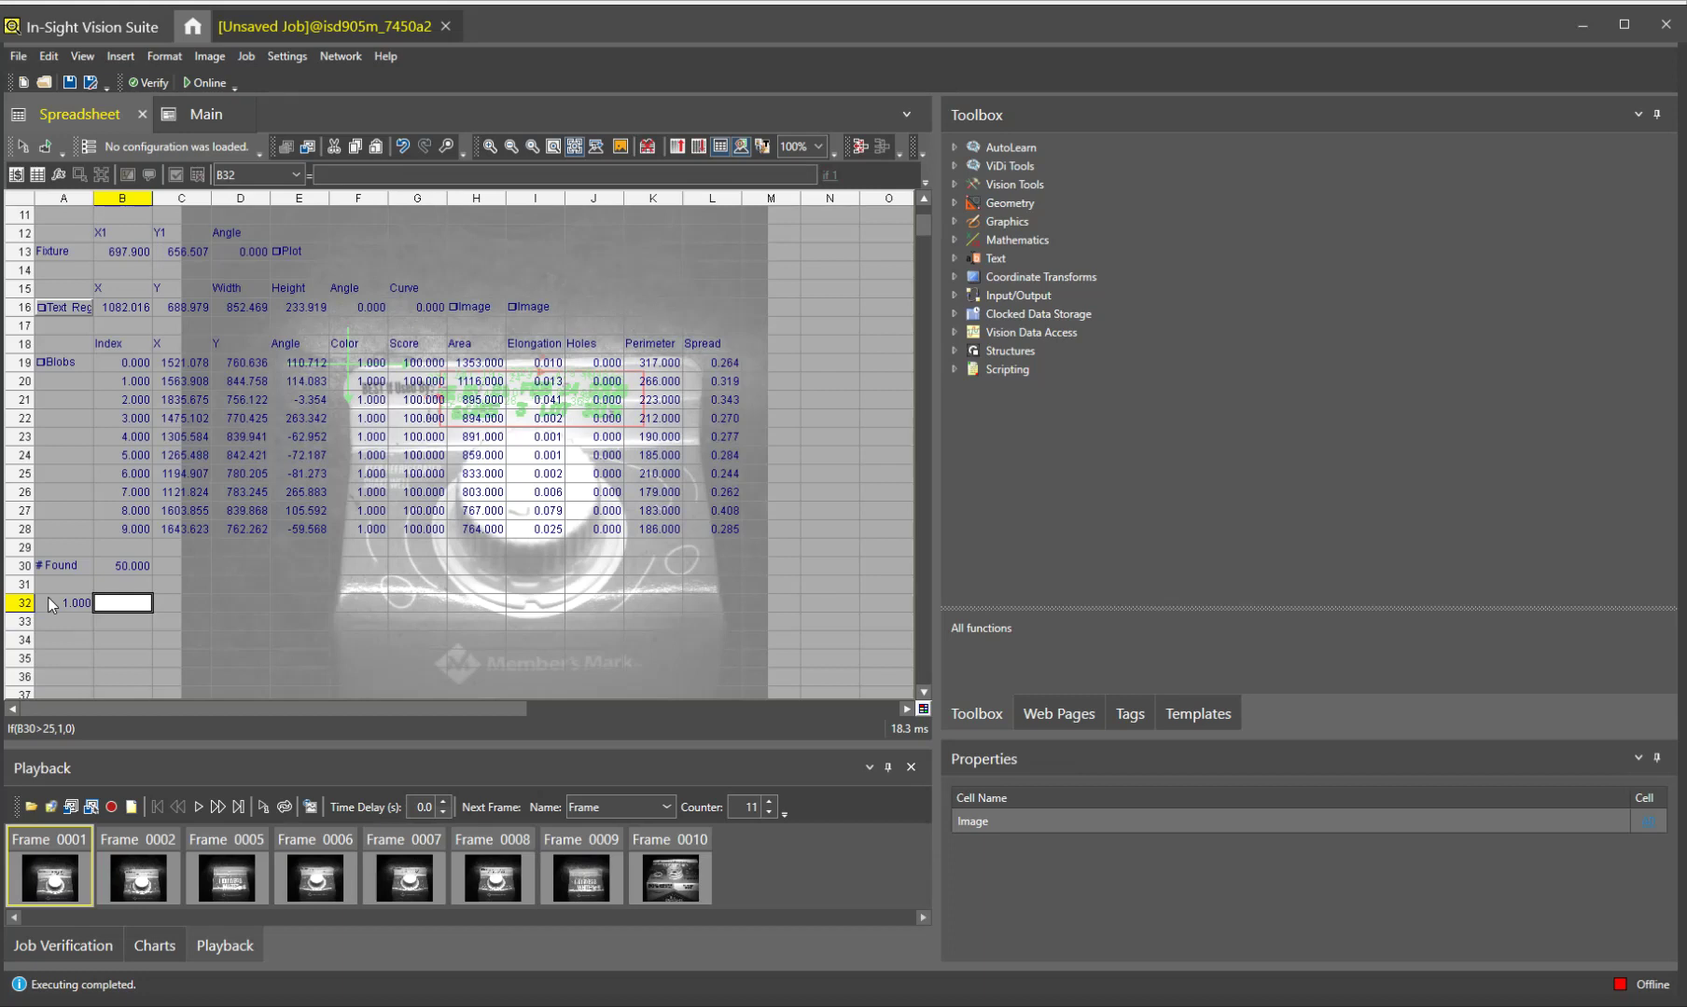
pyautogui.write('If')
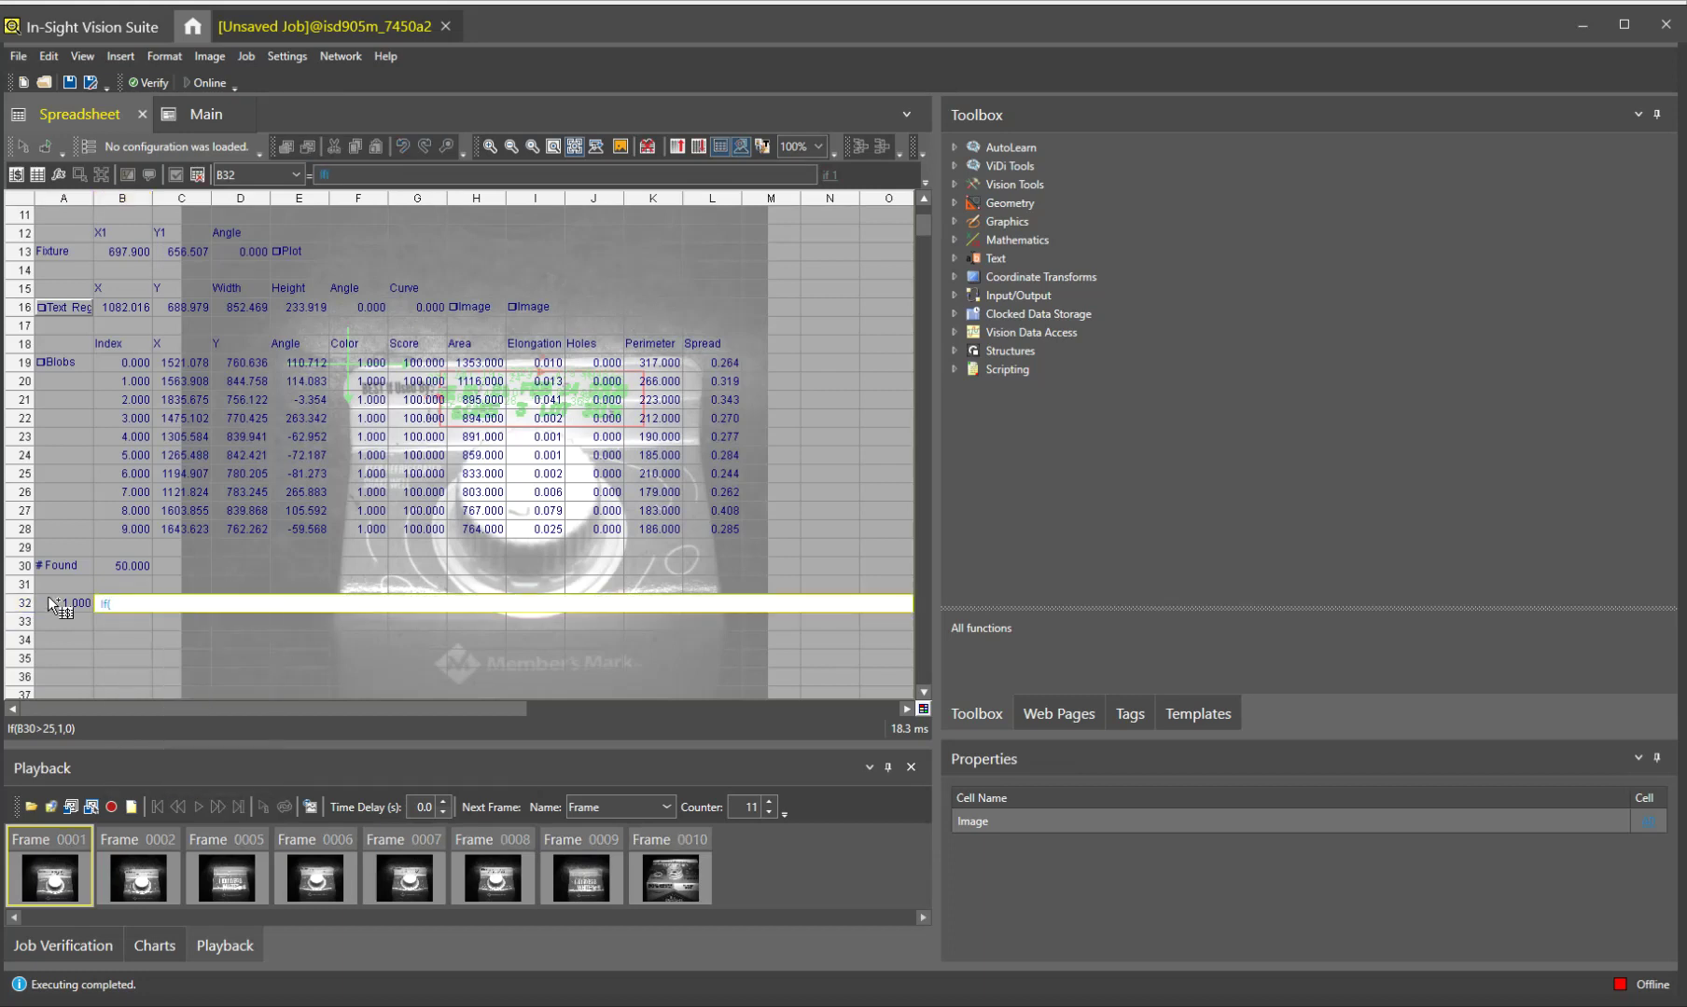
pyautogui.write('(')
pyautogui.click(58, 600)
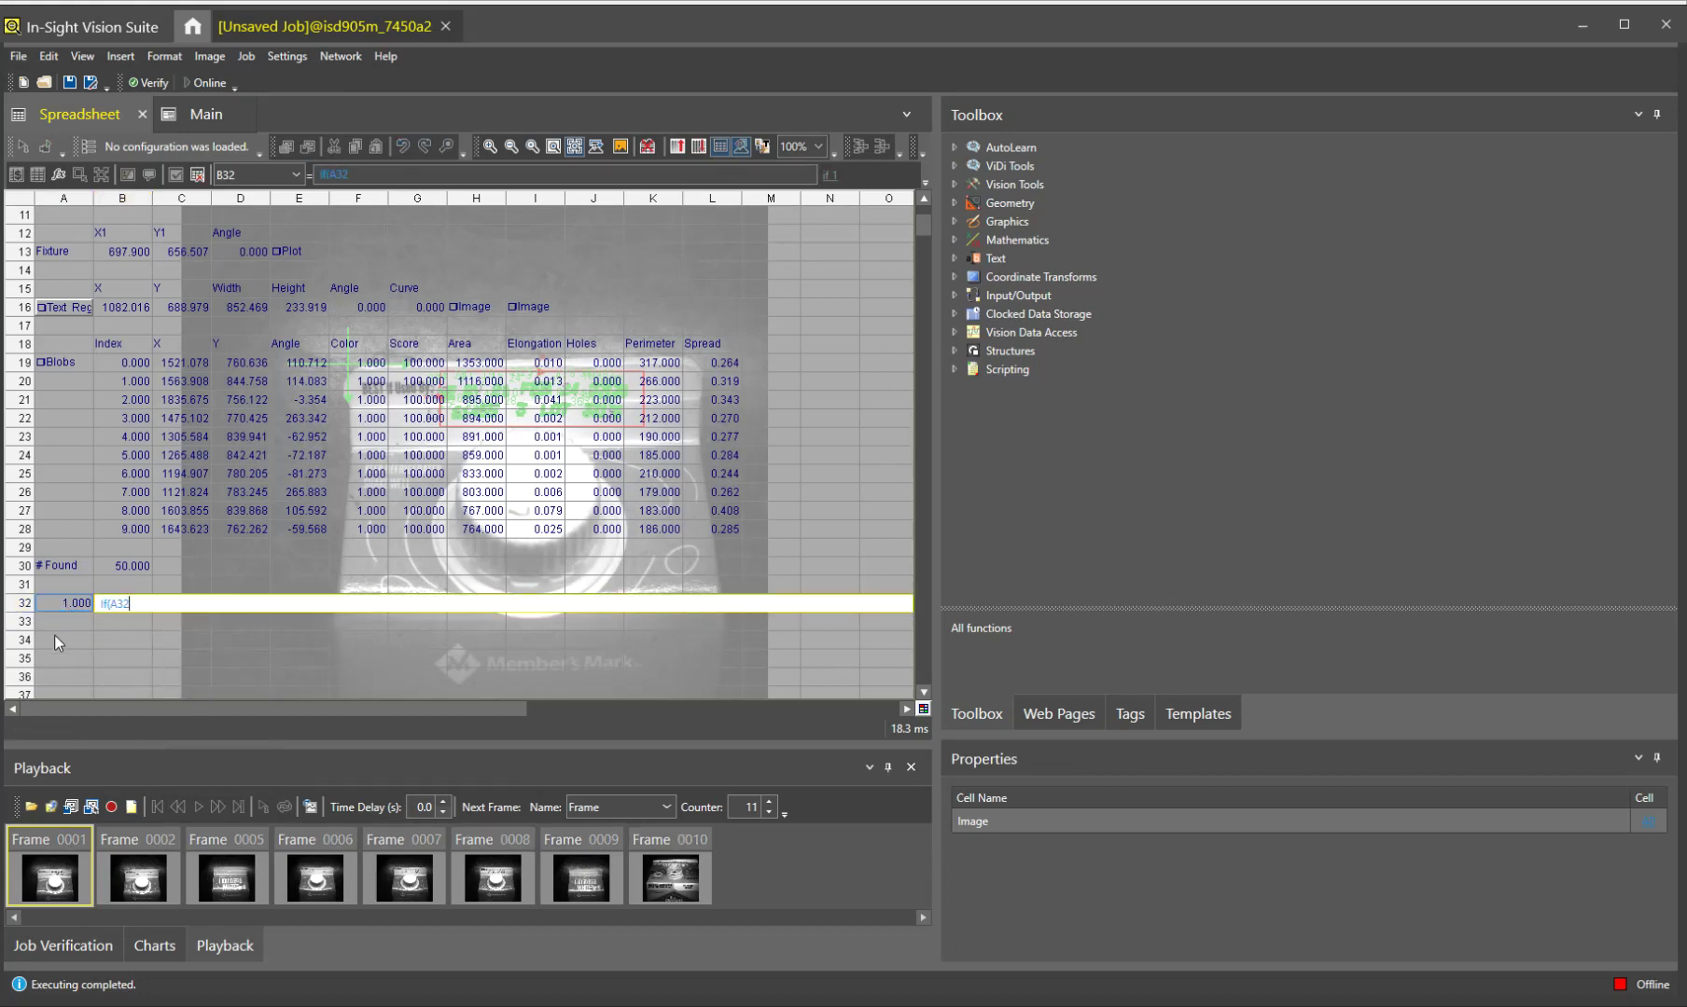
pyautogui.write(',"Pass","f')
pyautogui.press('BackSpace')
pyautogui.press('BackSpace')
pyautogui.press('BackSpace')
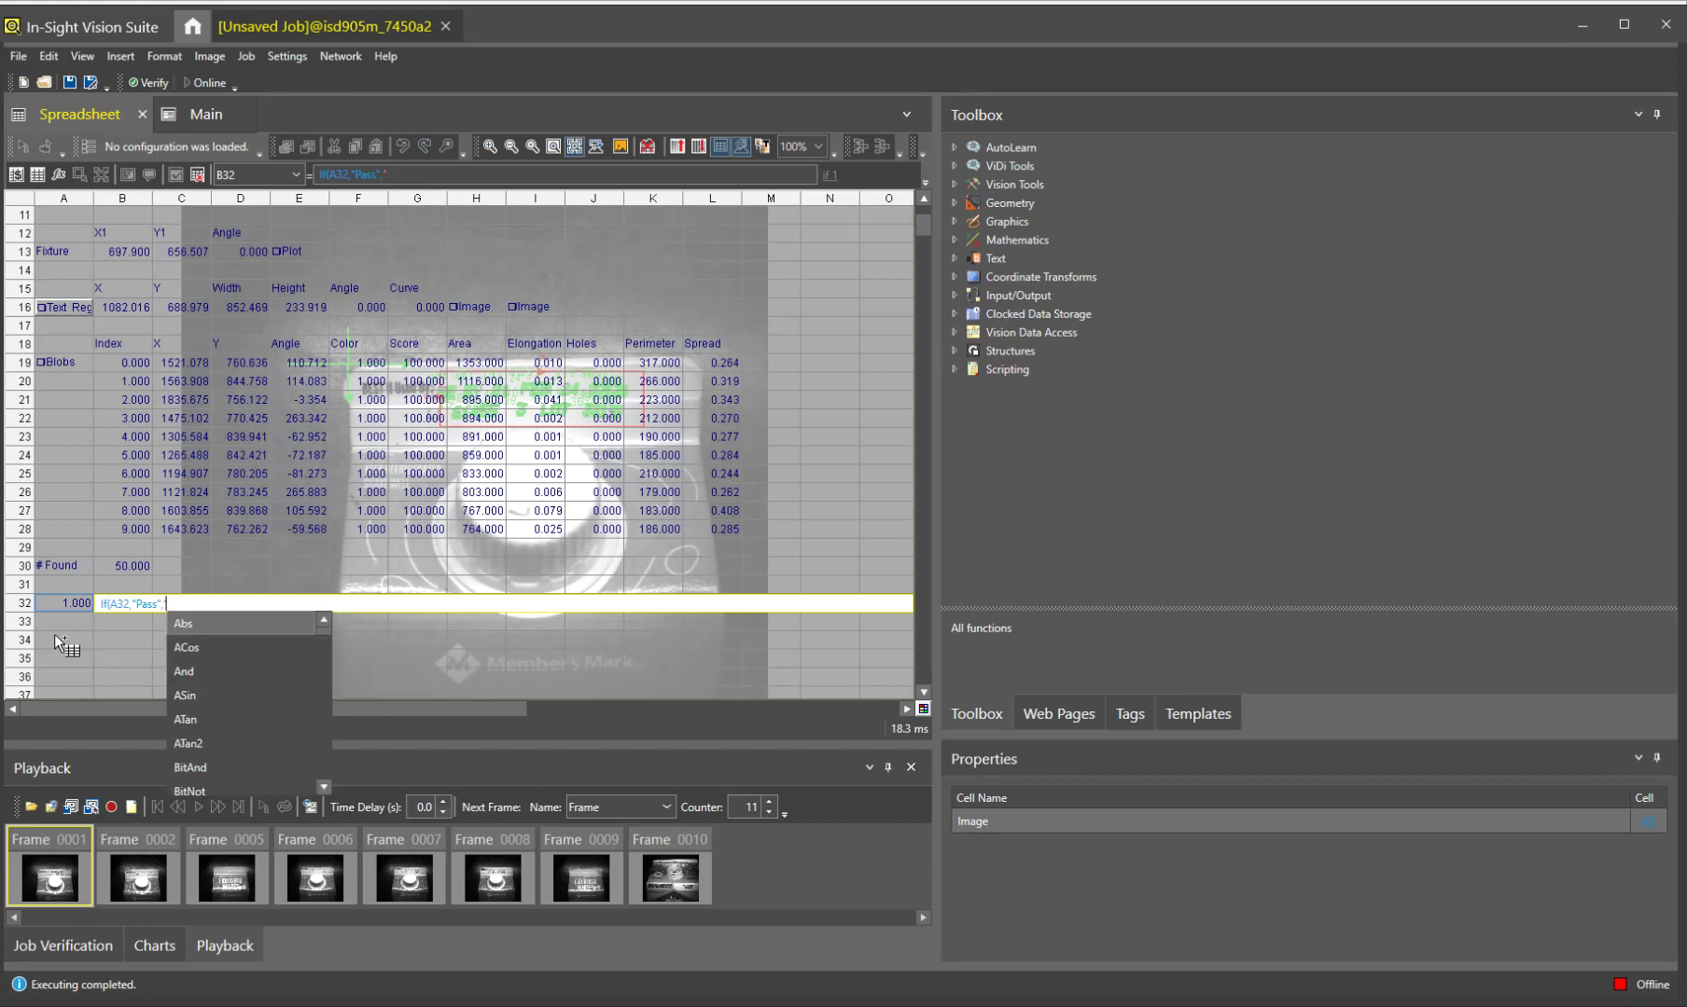
pyautogui.write(',"')
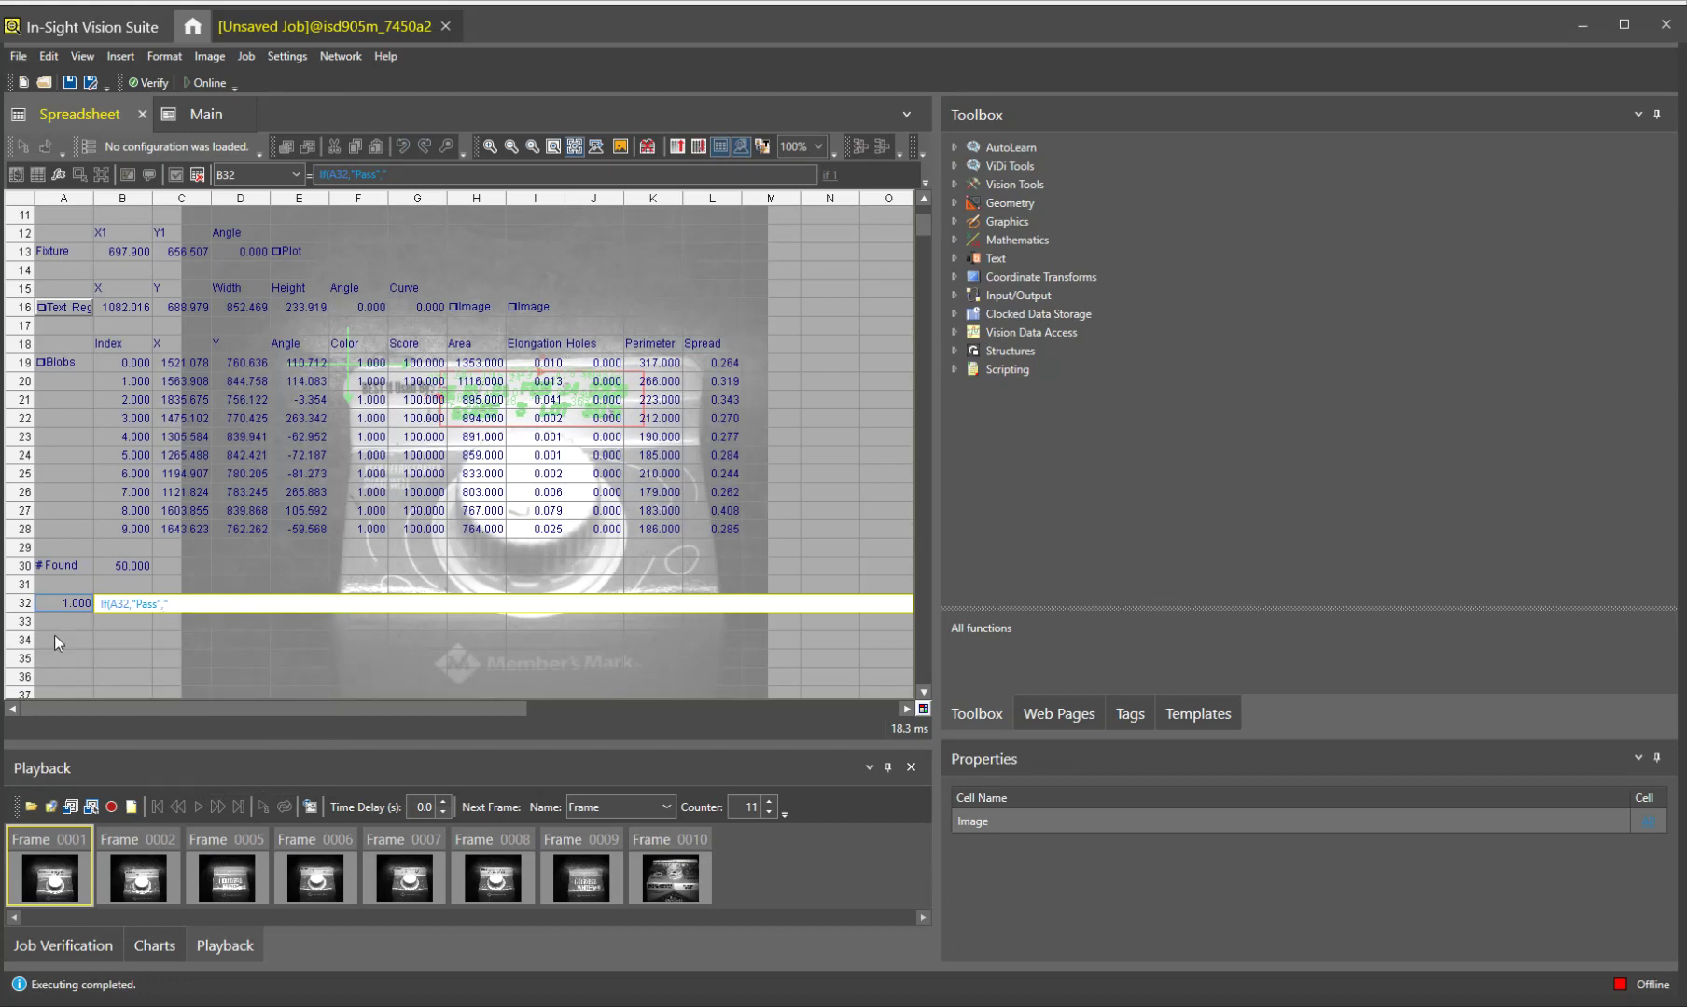
pyautogui.write('Fail")<')
pyautogui.press('BackSpace')
pyautogui.press('Return')
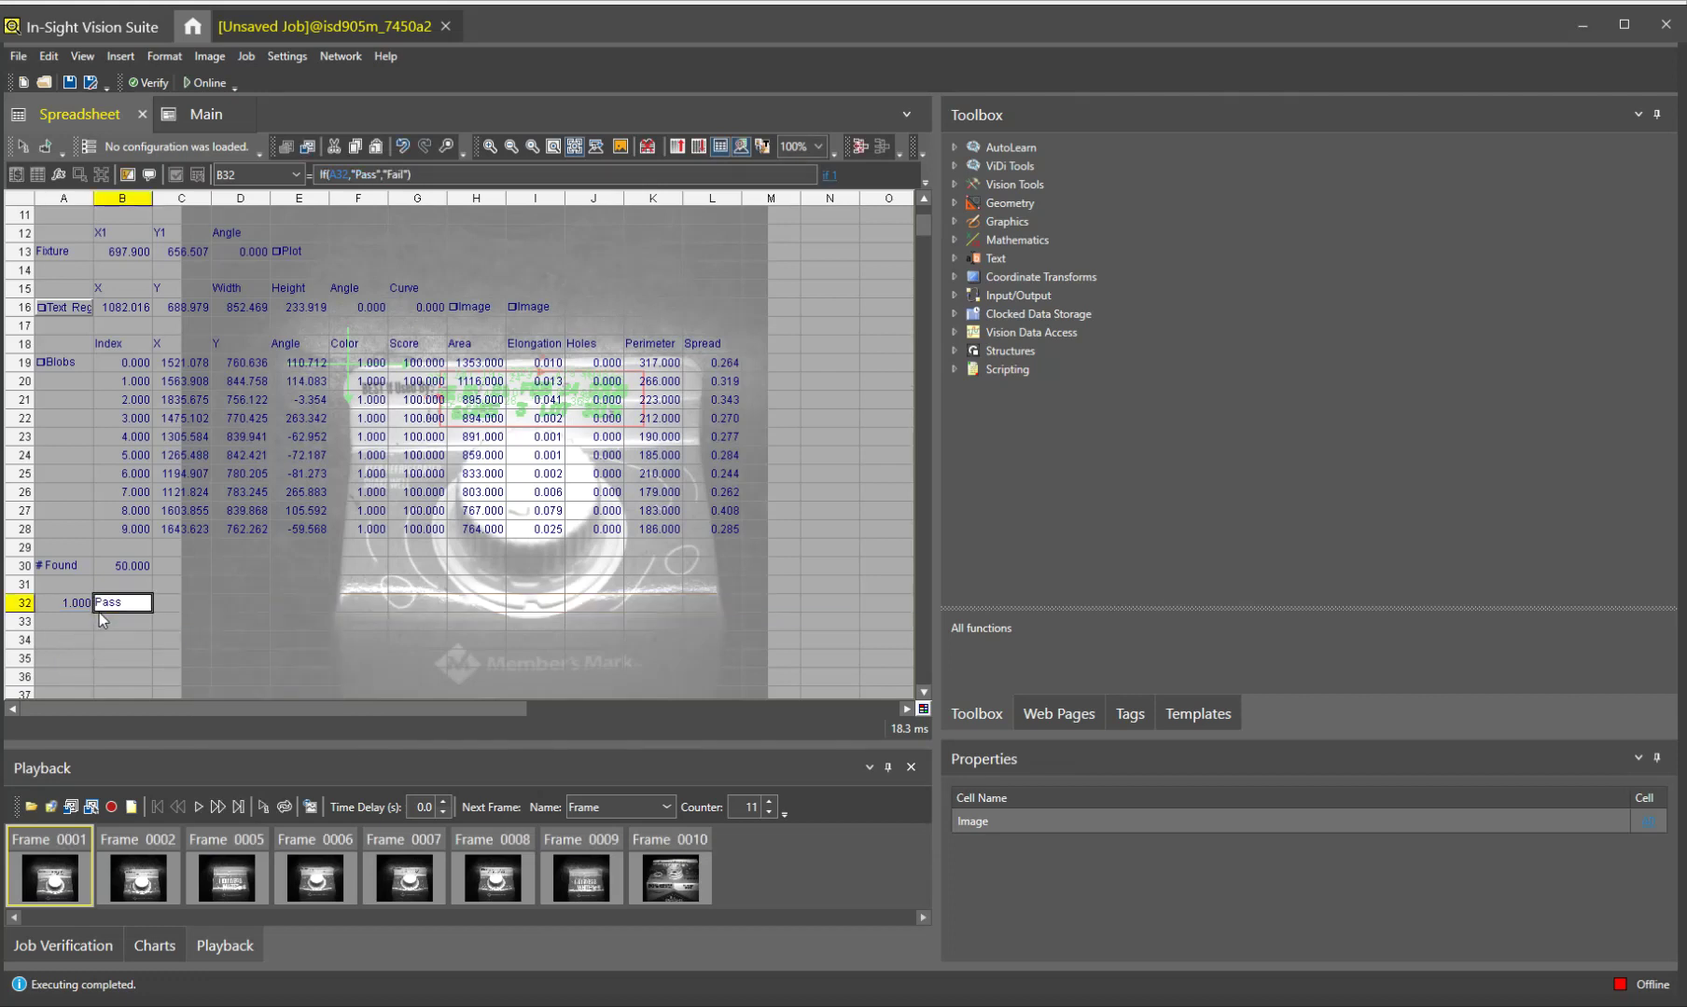
# Insert a PlotString function in cell C32 and set its string to the pass/fail result in B32
pyautogui.click(188, 605)
pyautogui.click(198, 588)
pyautogui.click(201, 598)
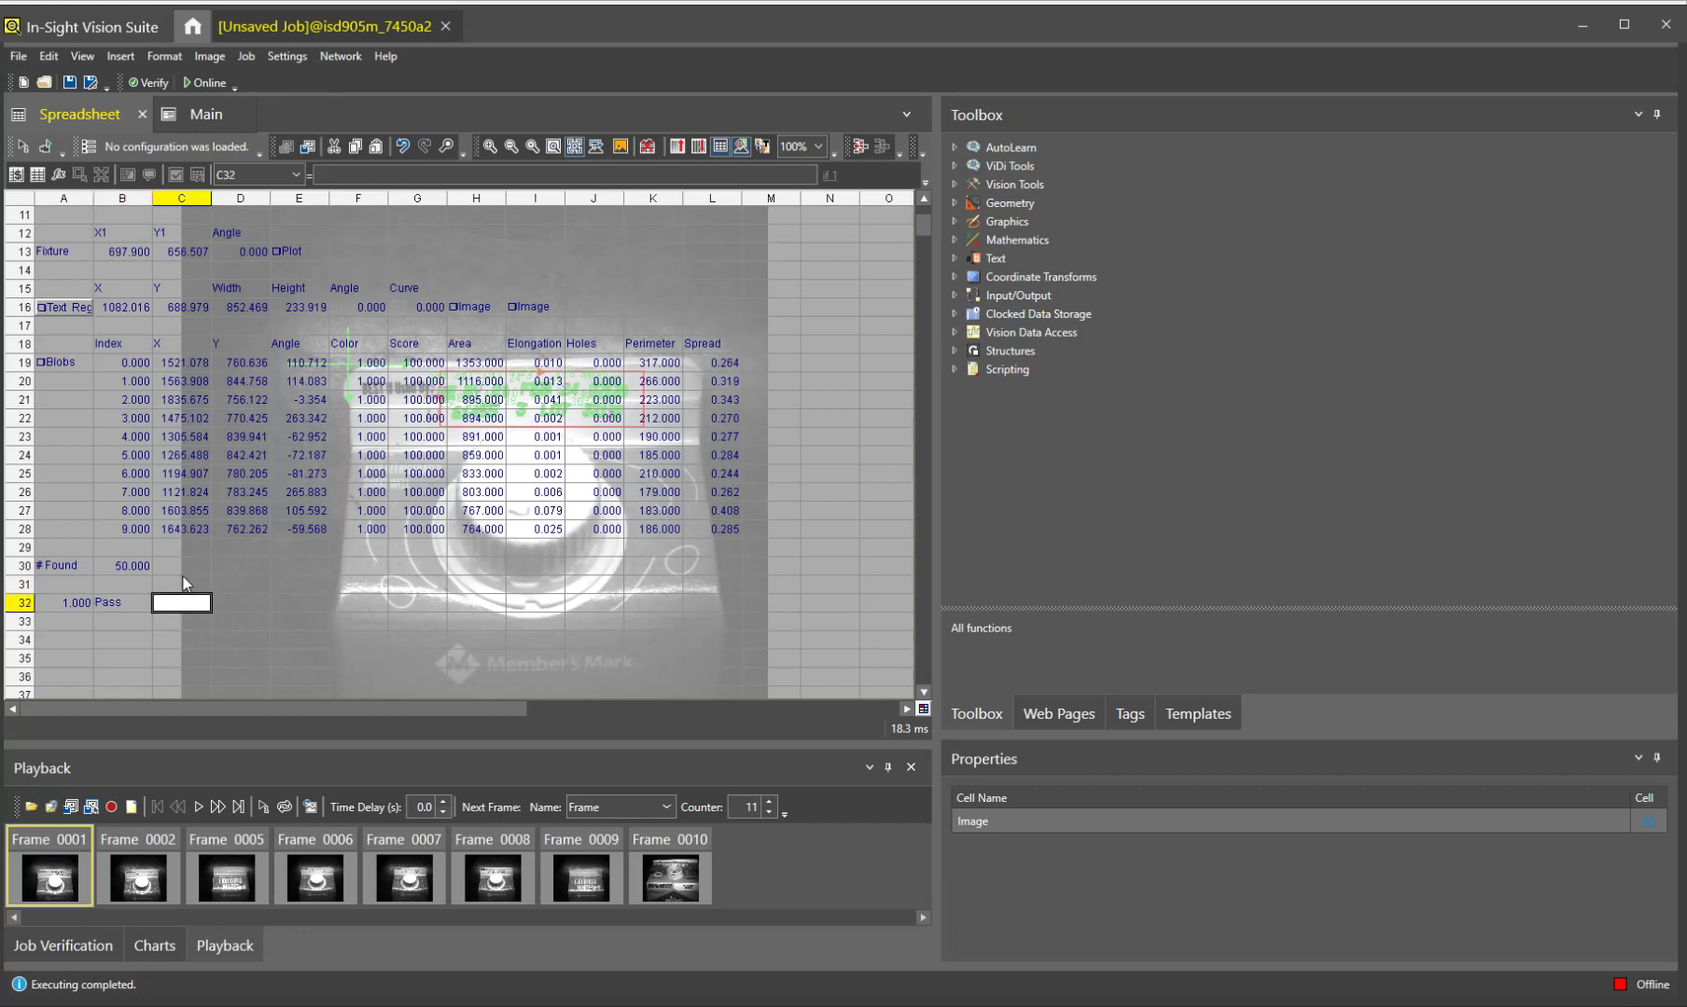
pyautogui.write('PlotString')
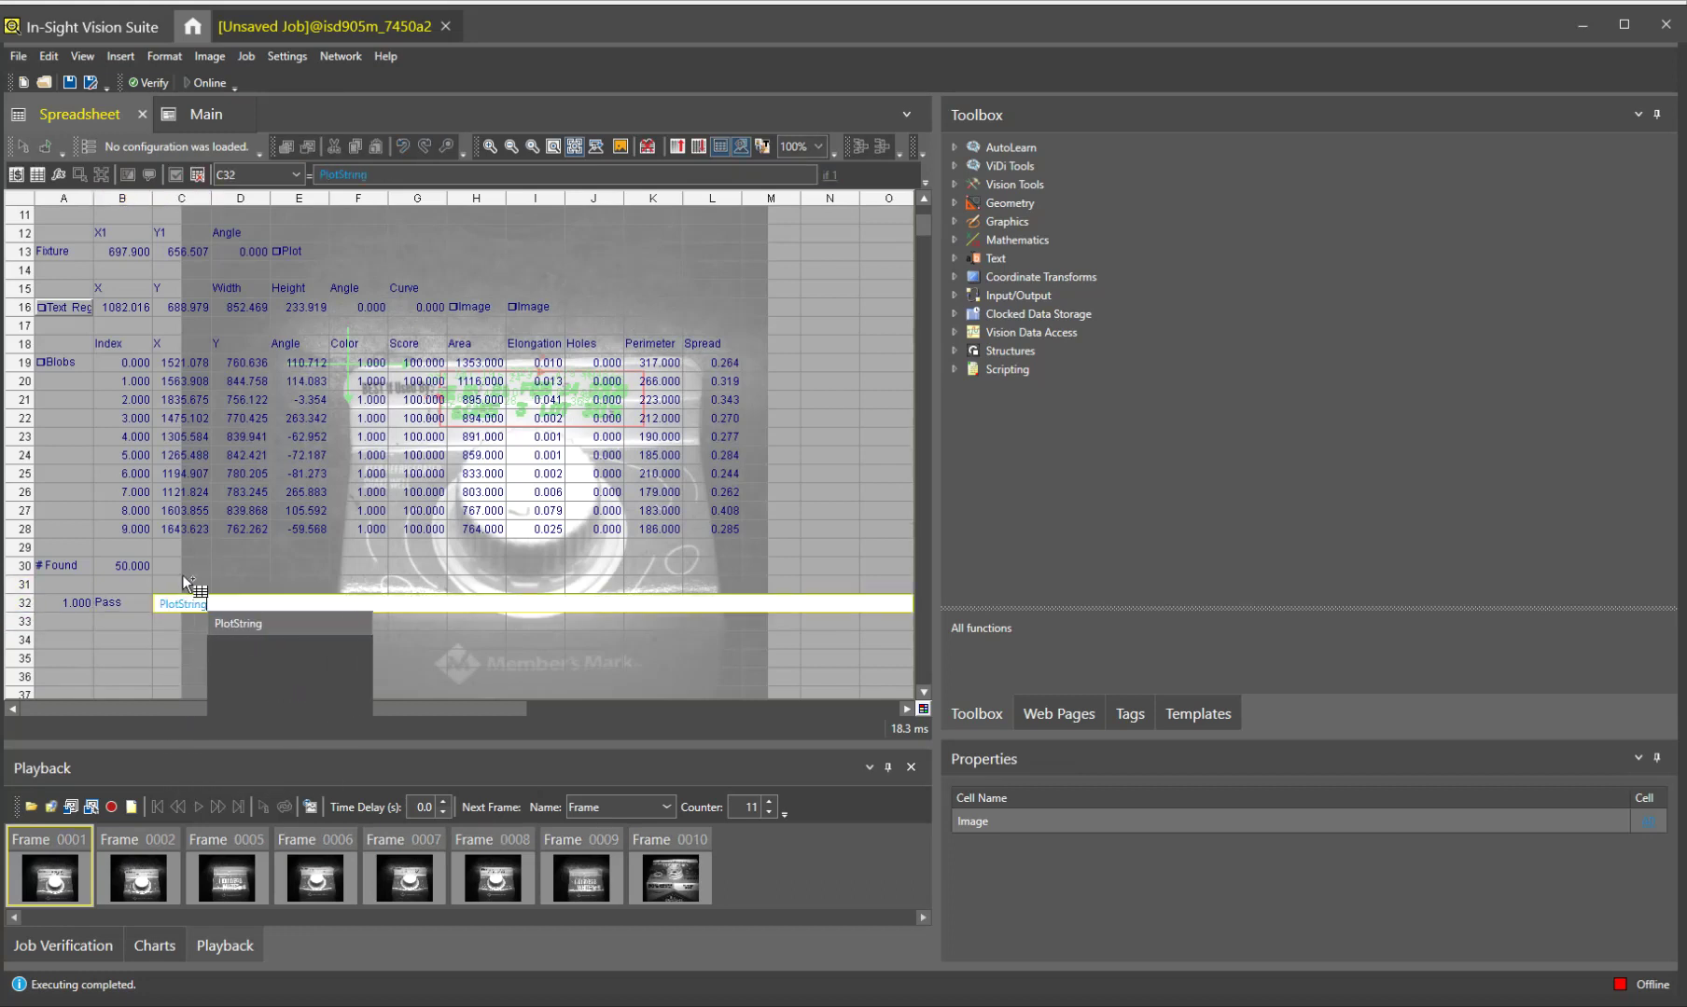
pyautogui.press('Return')
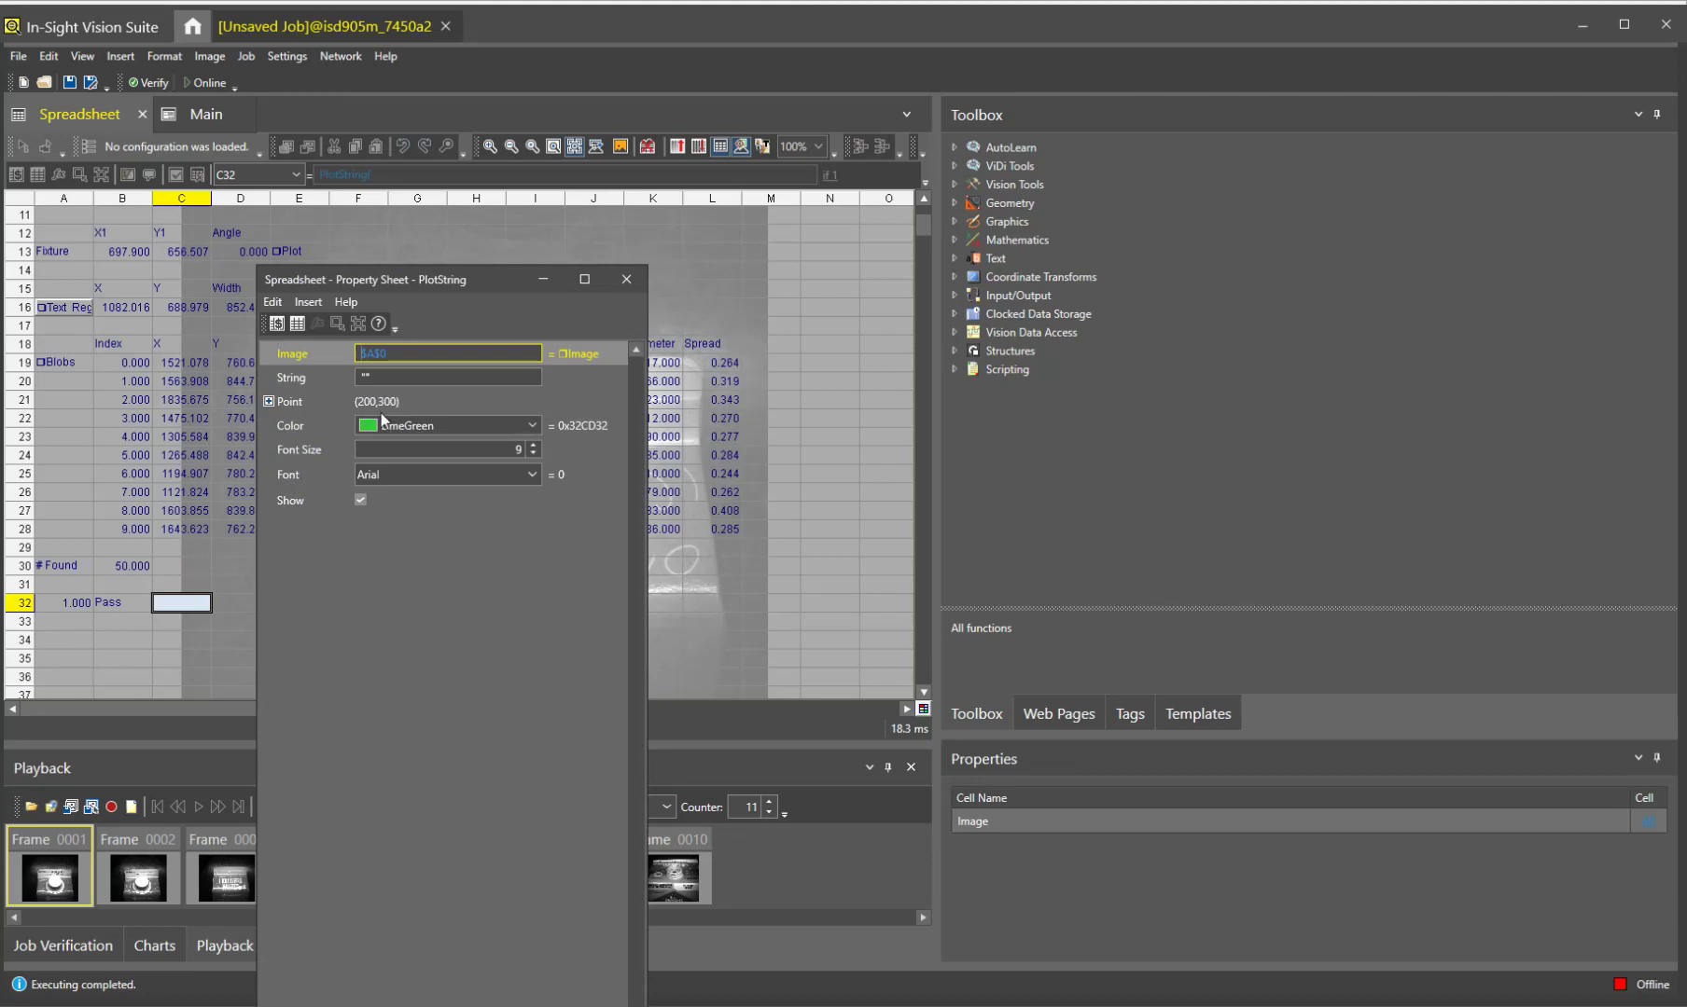
pyautogui.click(356, 376)
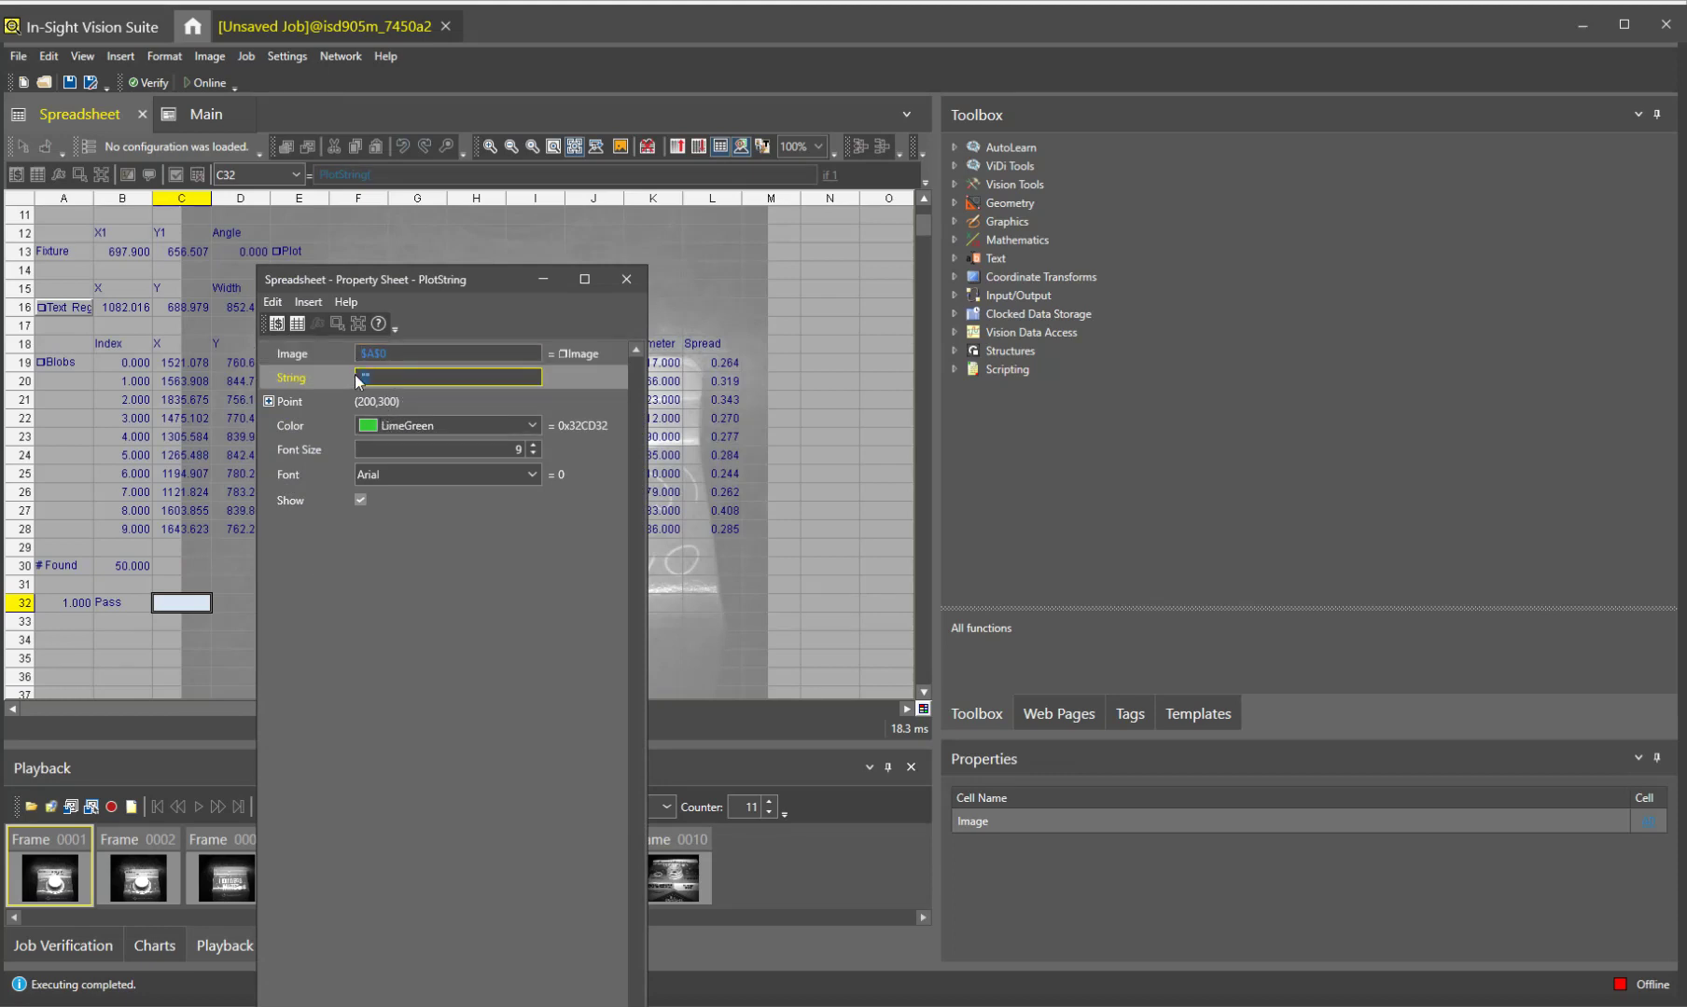
pyautogui.click(296, 325)
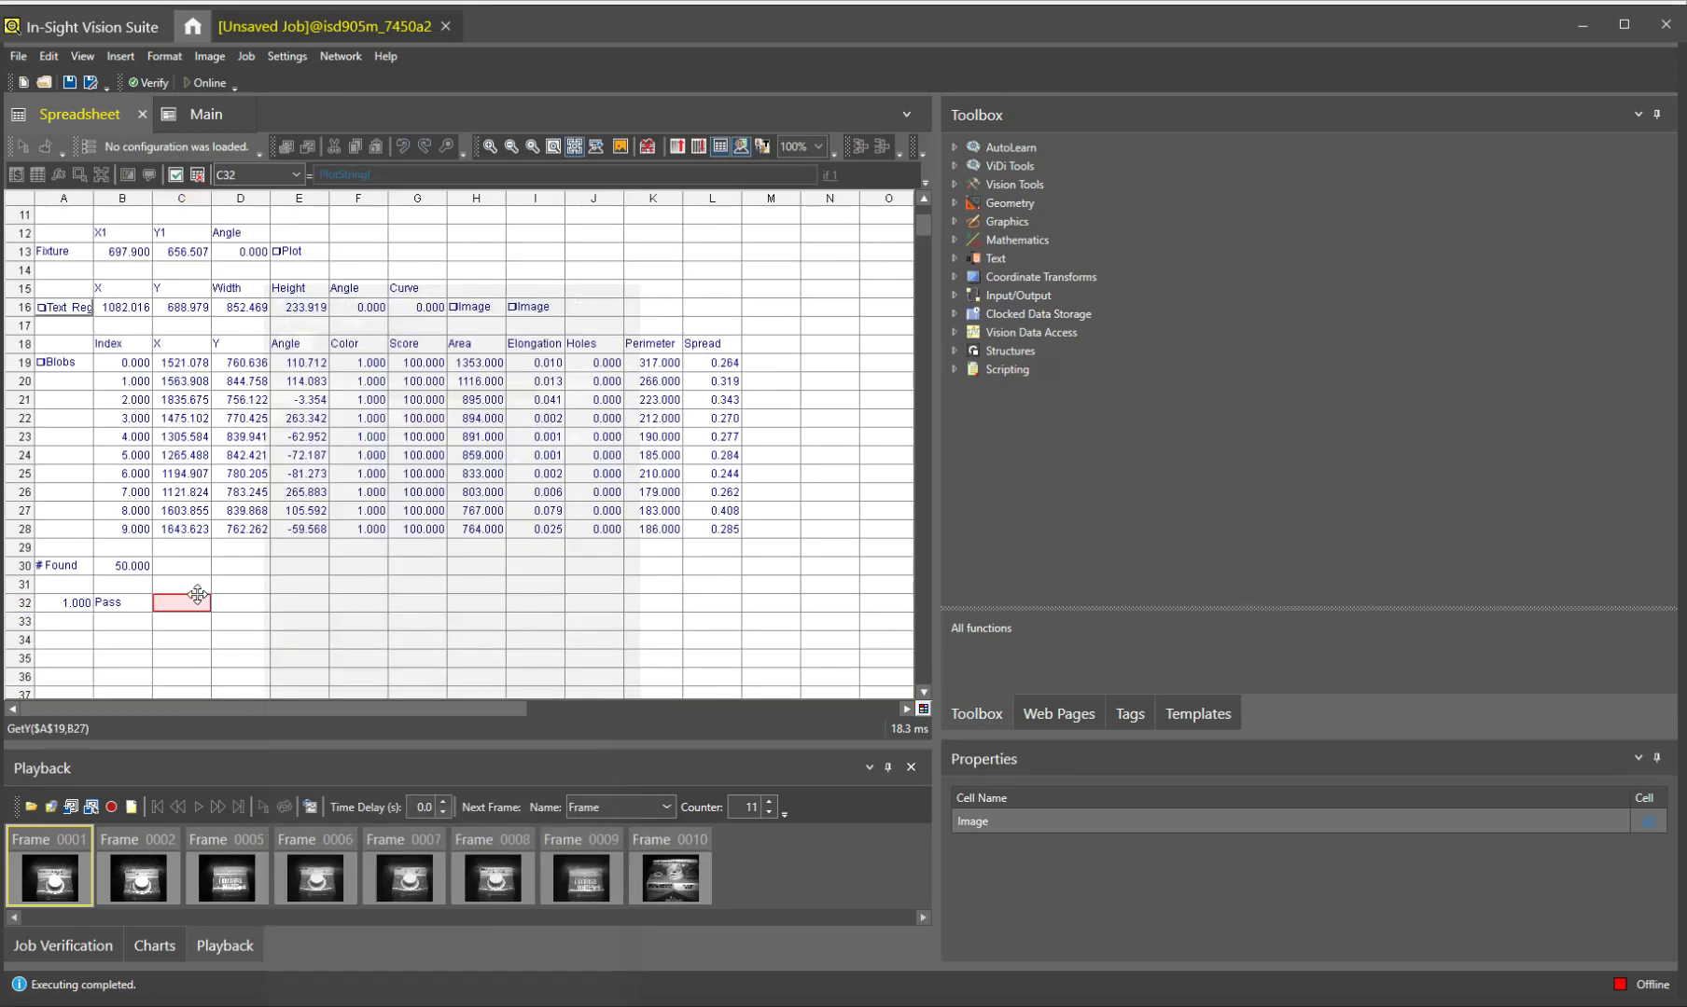
pyautogui.click(153, 612)
# Set the plotted pass/fail string's color to Aqua and its font size to 36, and accept the PlotString properties
pyautogui.click(422, 427)
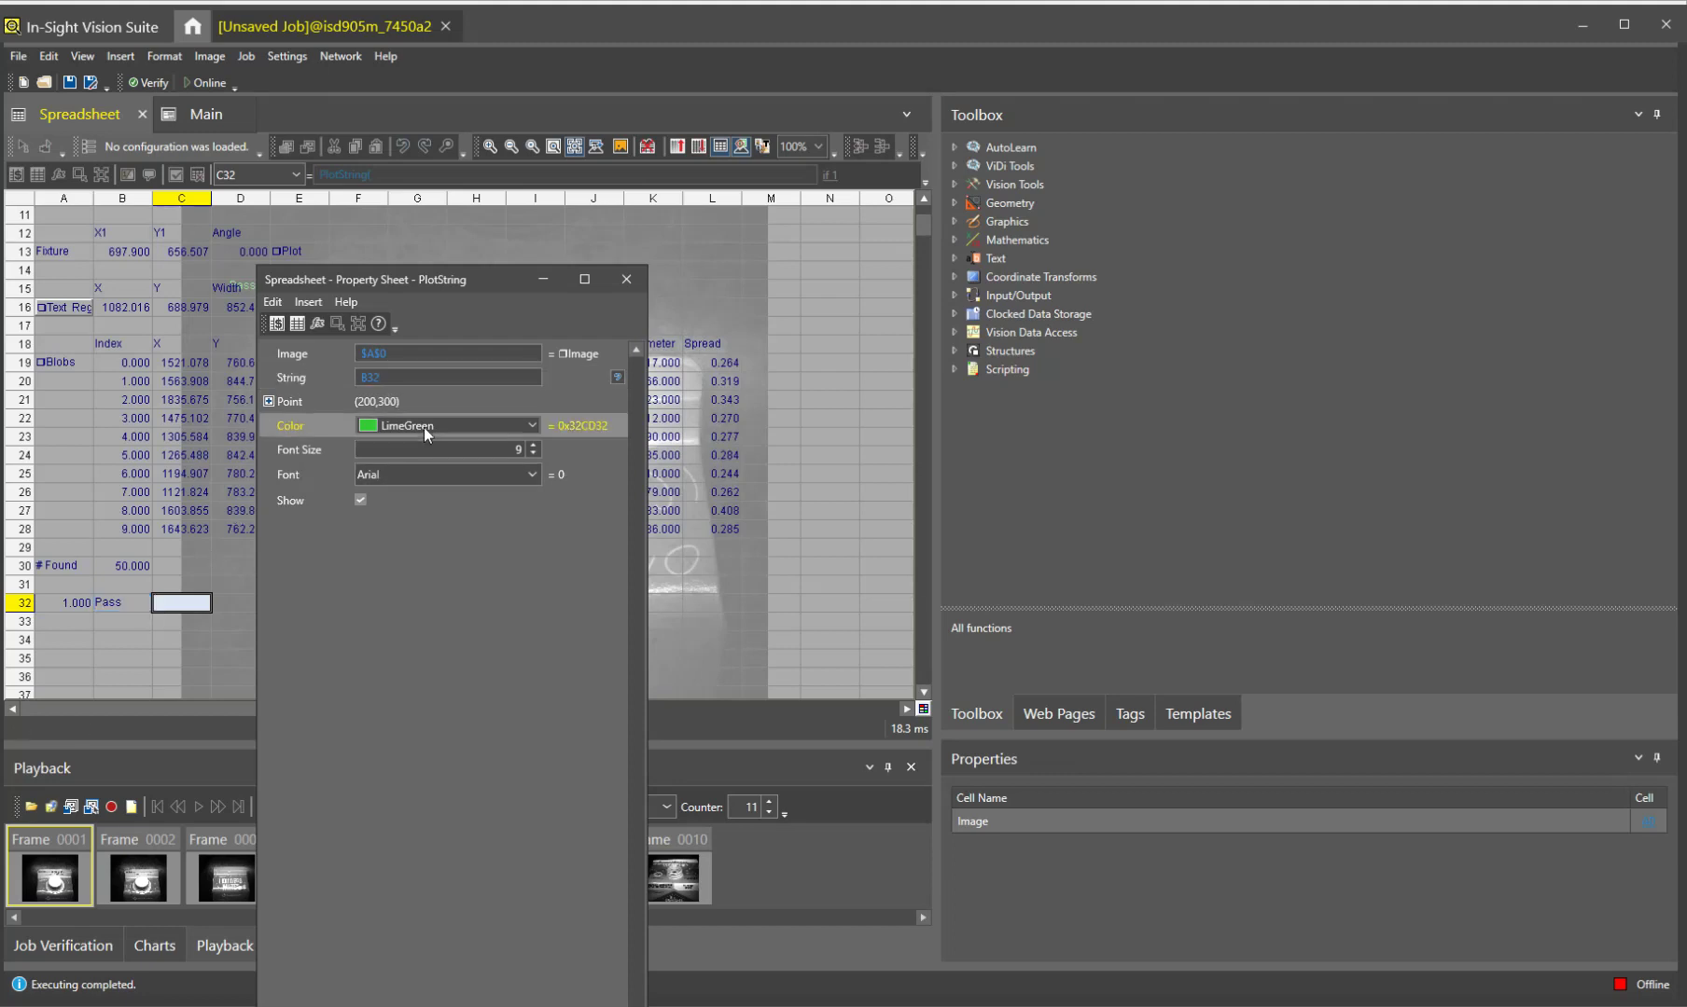
pyautogui.click(422, 427)
pyautogui.click(412, 473)
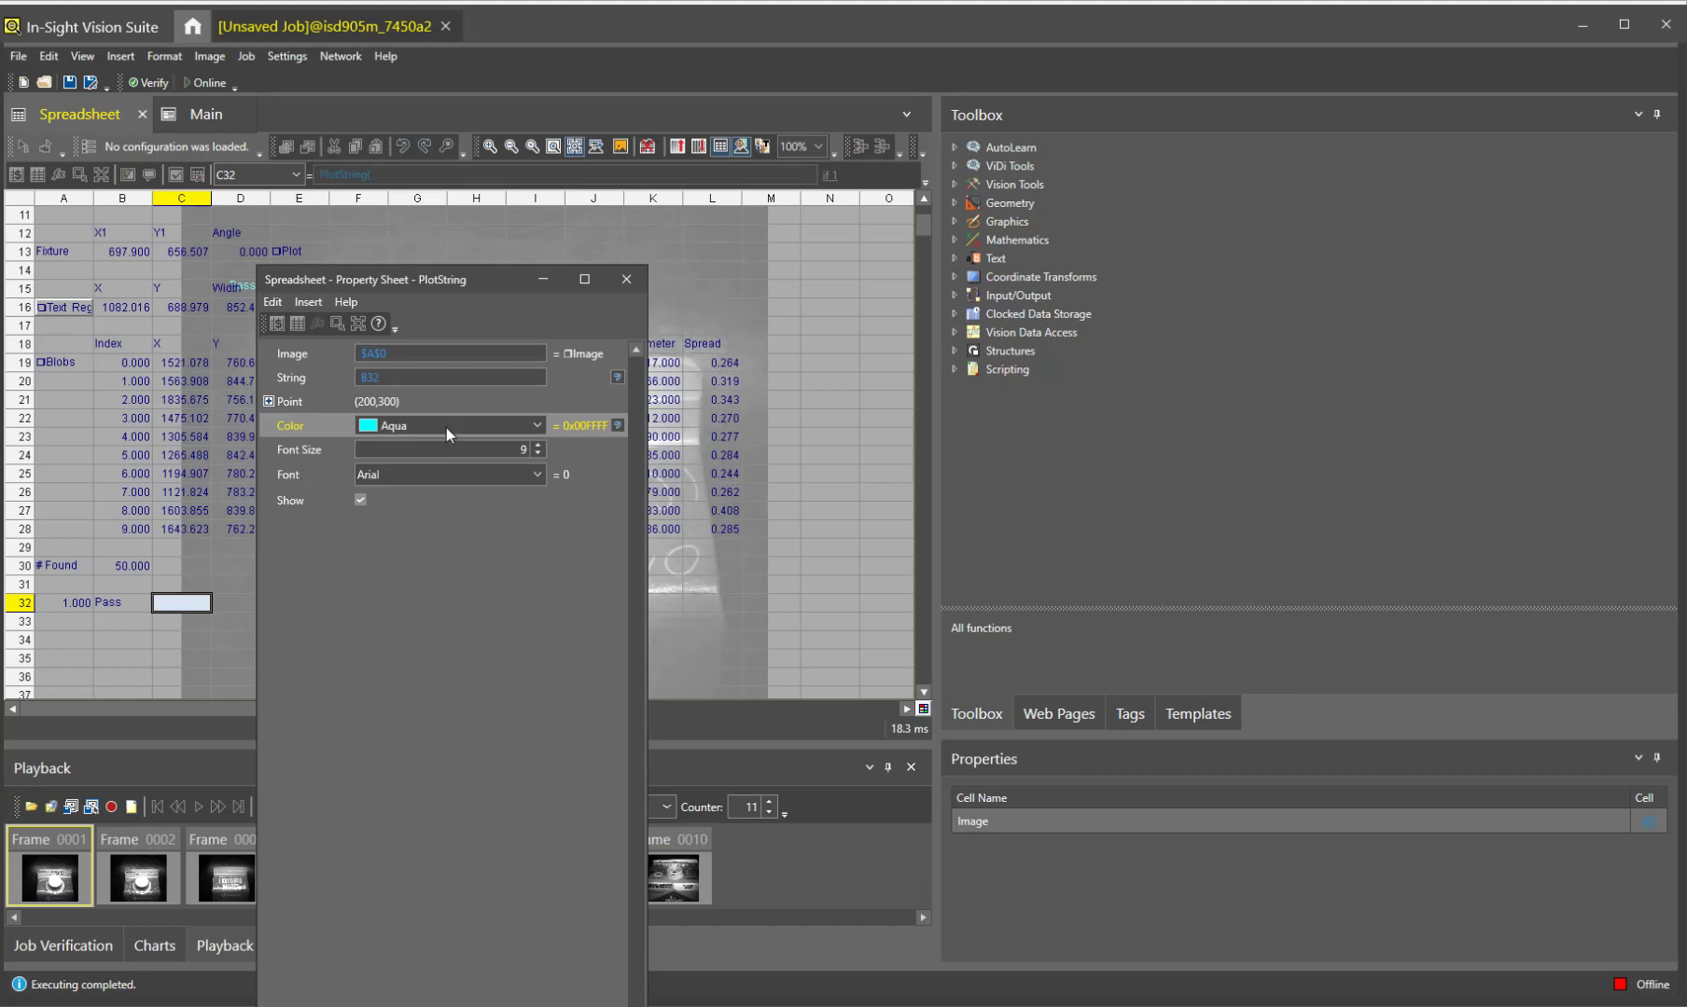
pyautogui.click(511, 449)
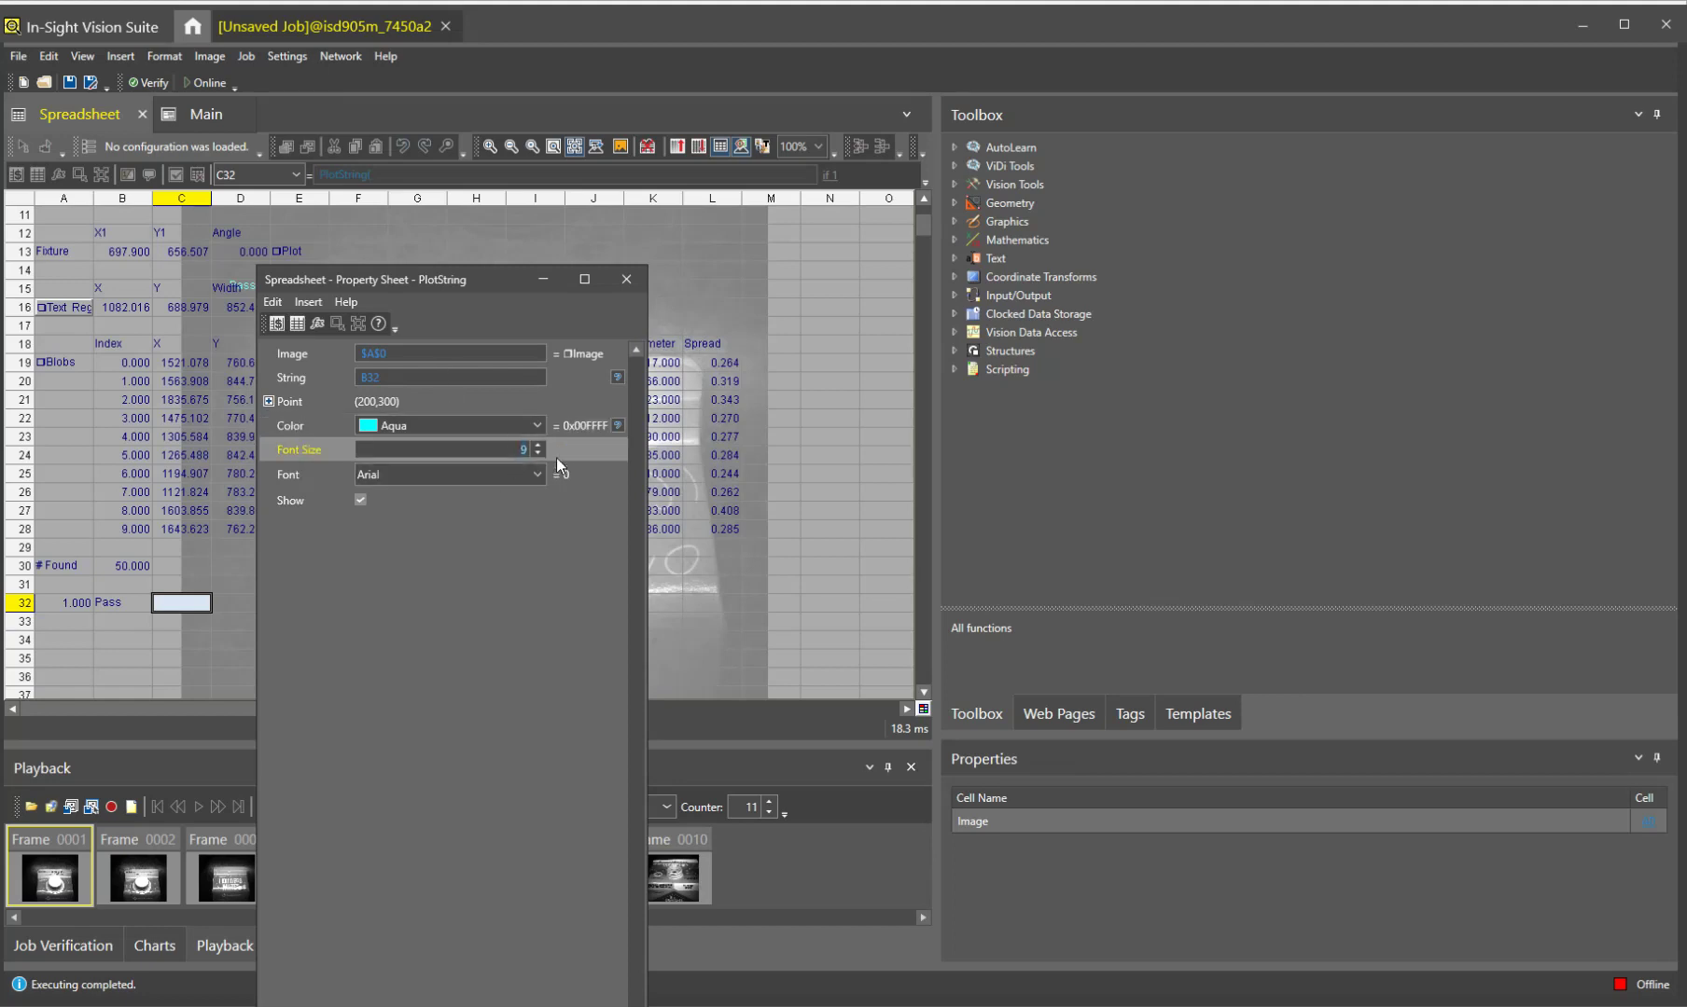
pyautogui.write('36')
pyautogui.press('Return')
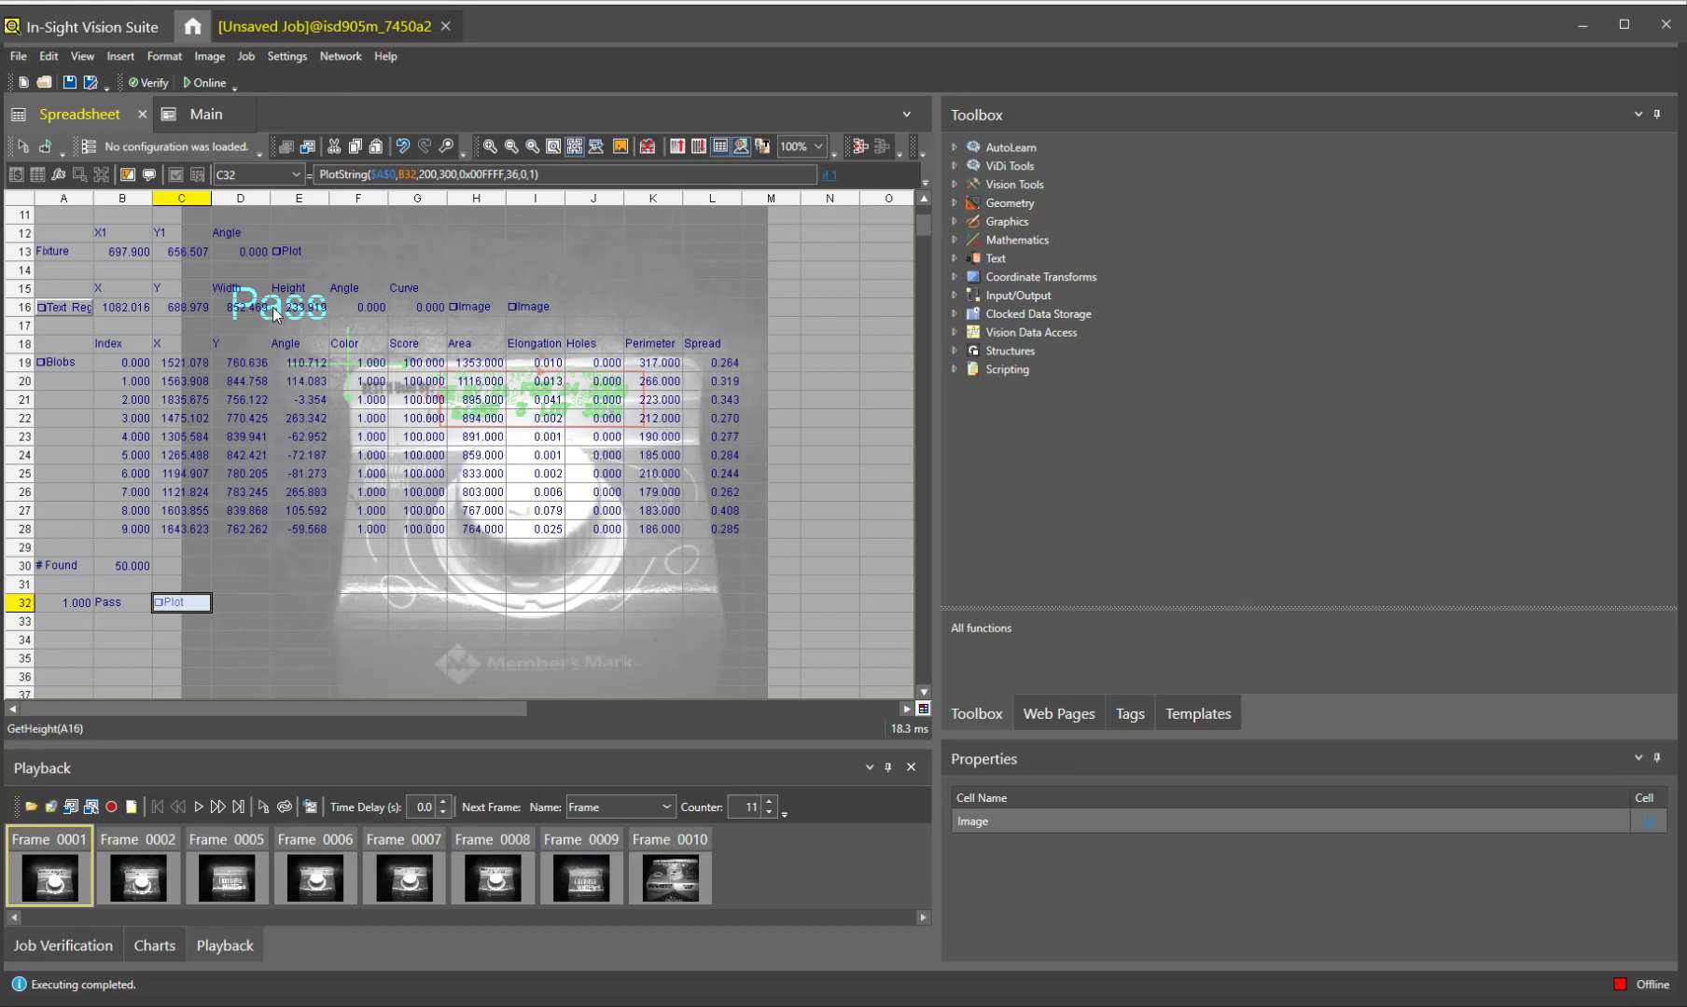
# Check the plotted result on the image without the spreadsheet overlay for Frames 0001, 0002 and 0005, and restore the overlay
pyautogui.click(719, 148)
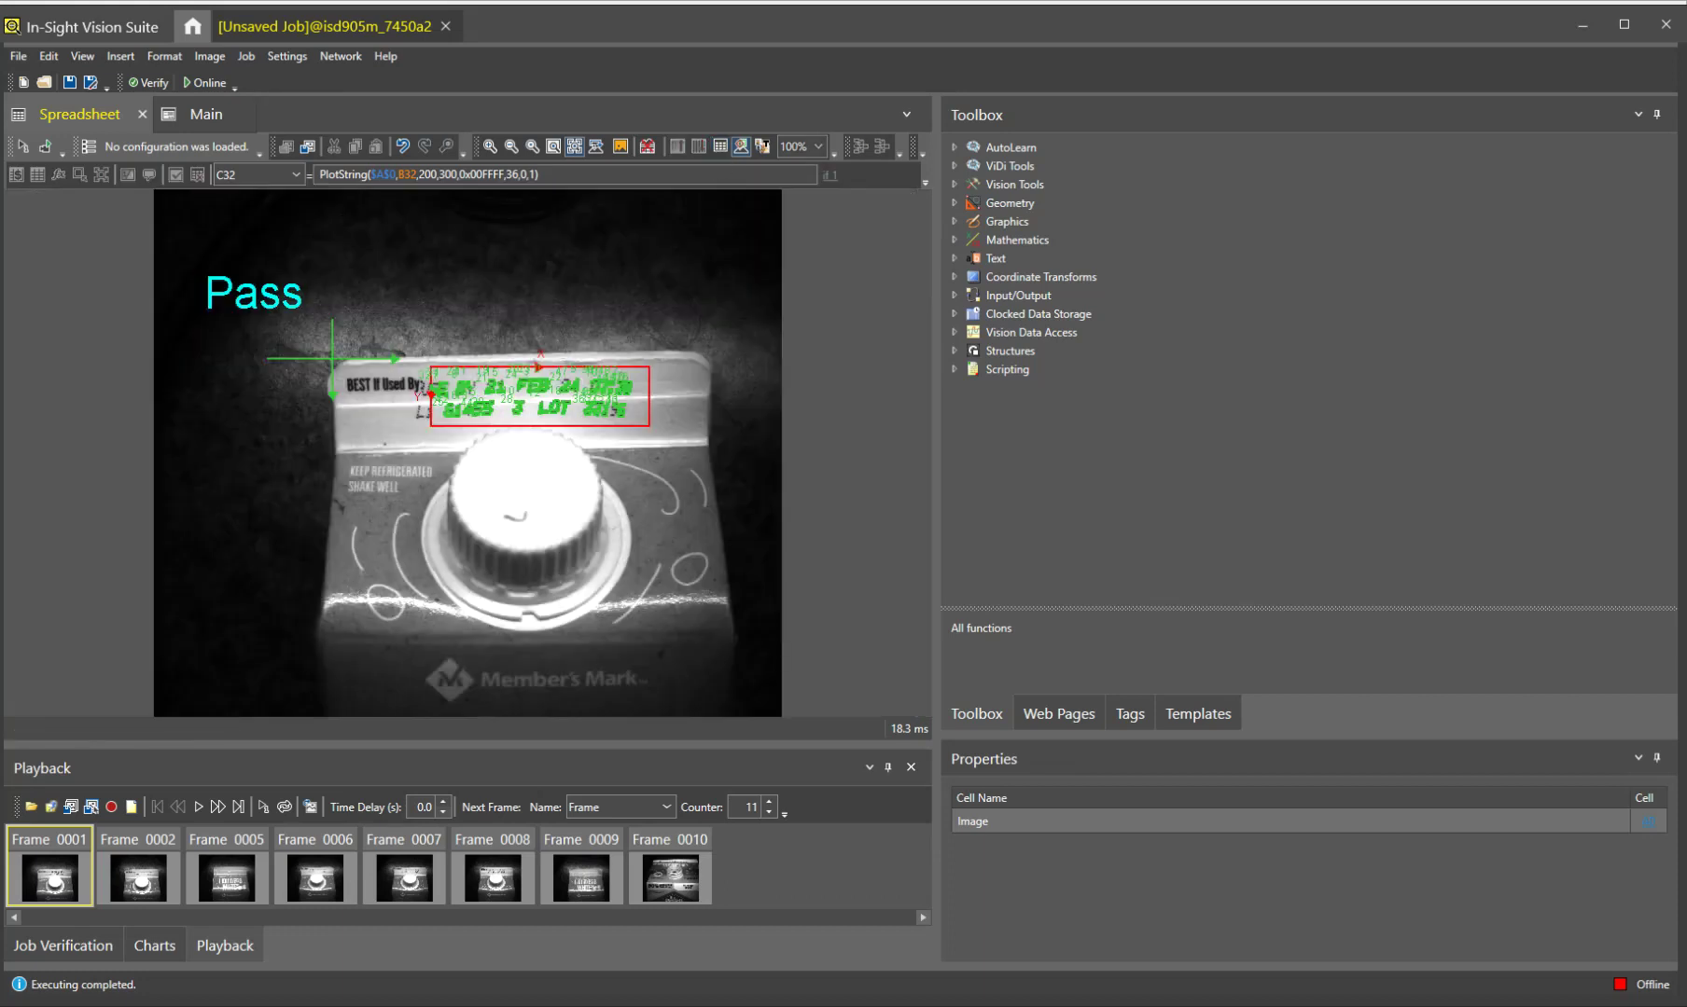
pyautogui.click(224, 806)
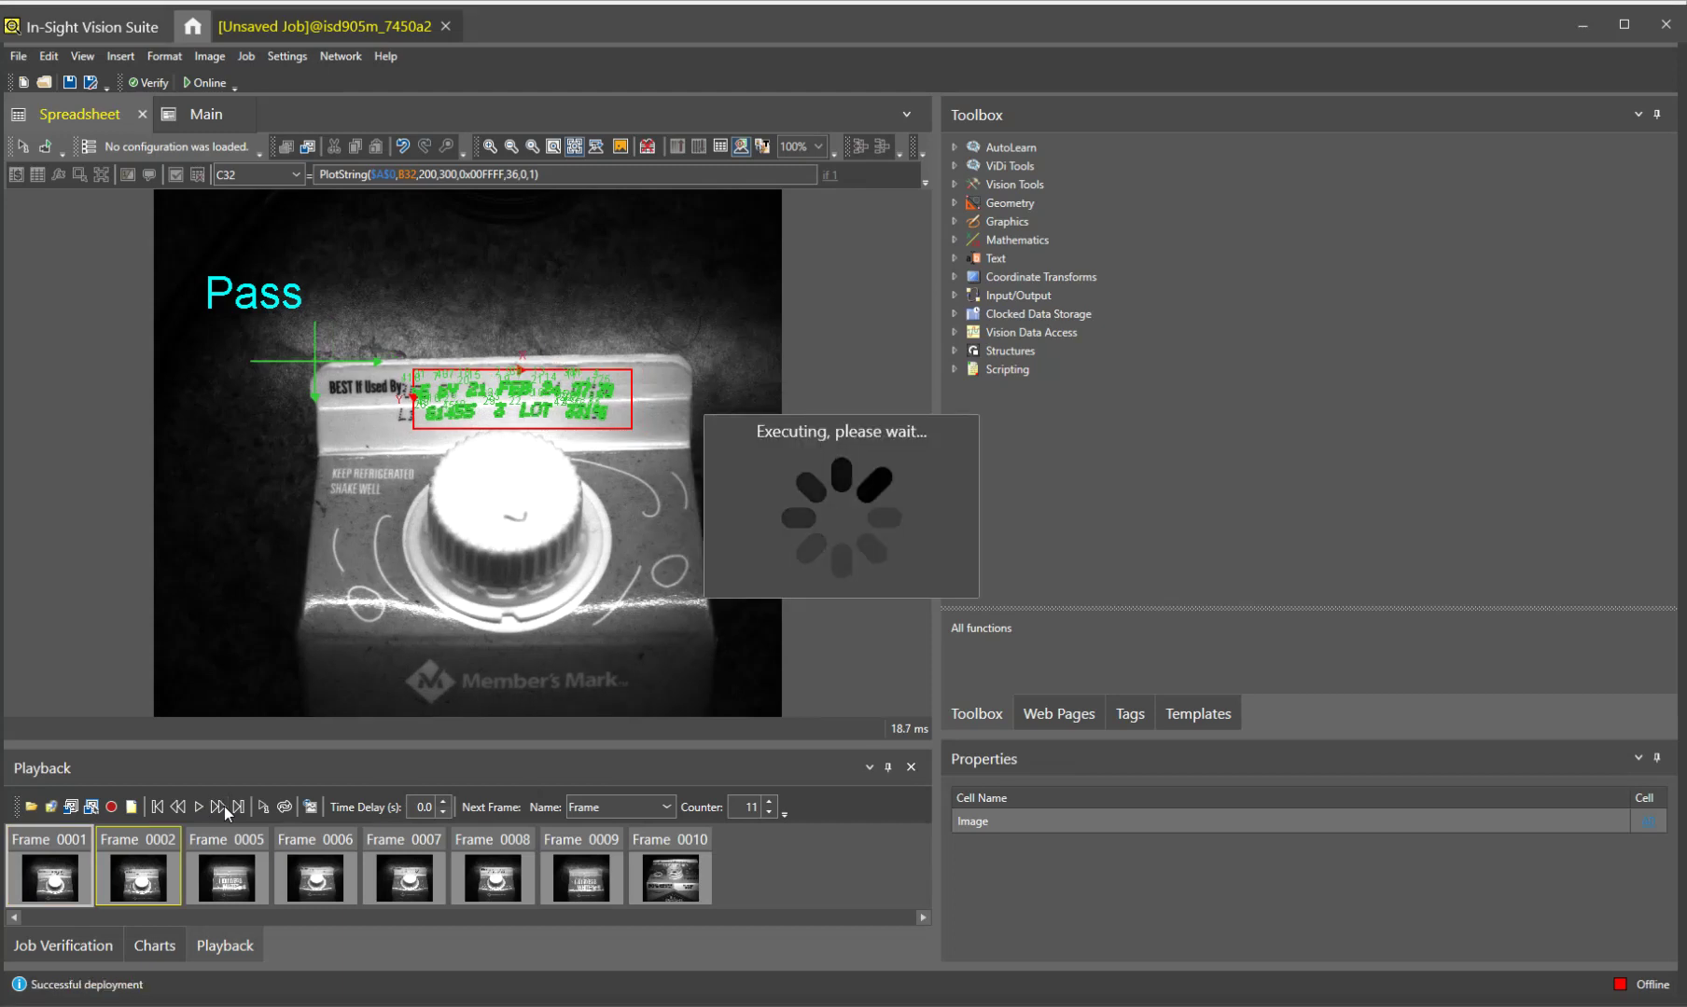
pyautogui.click(224, 806)
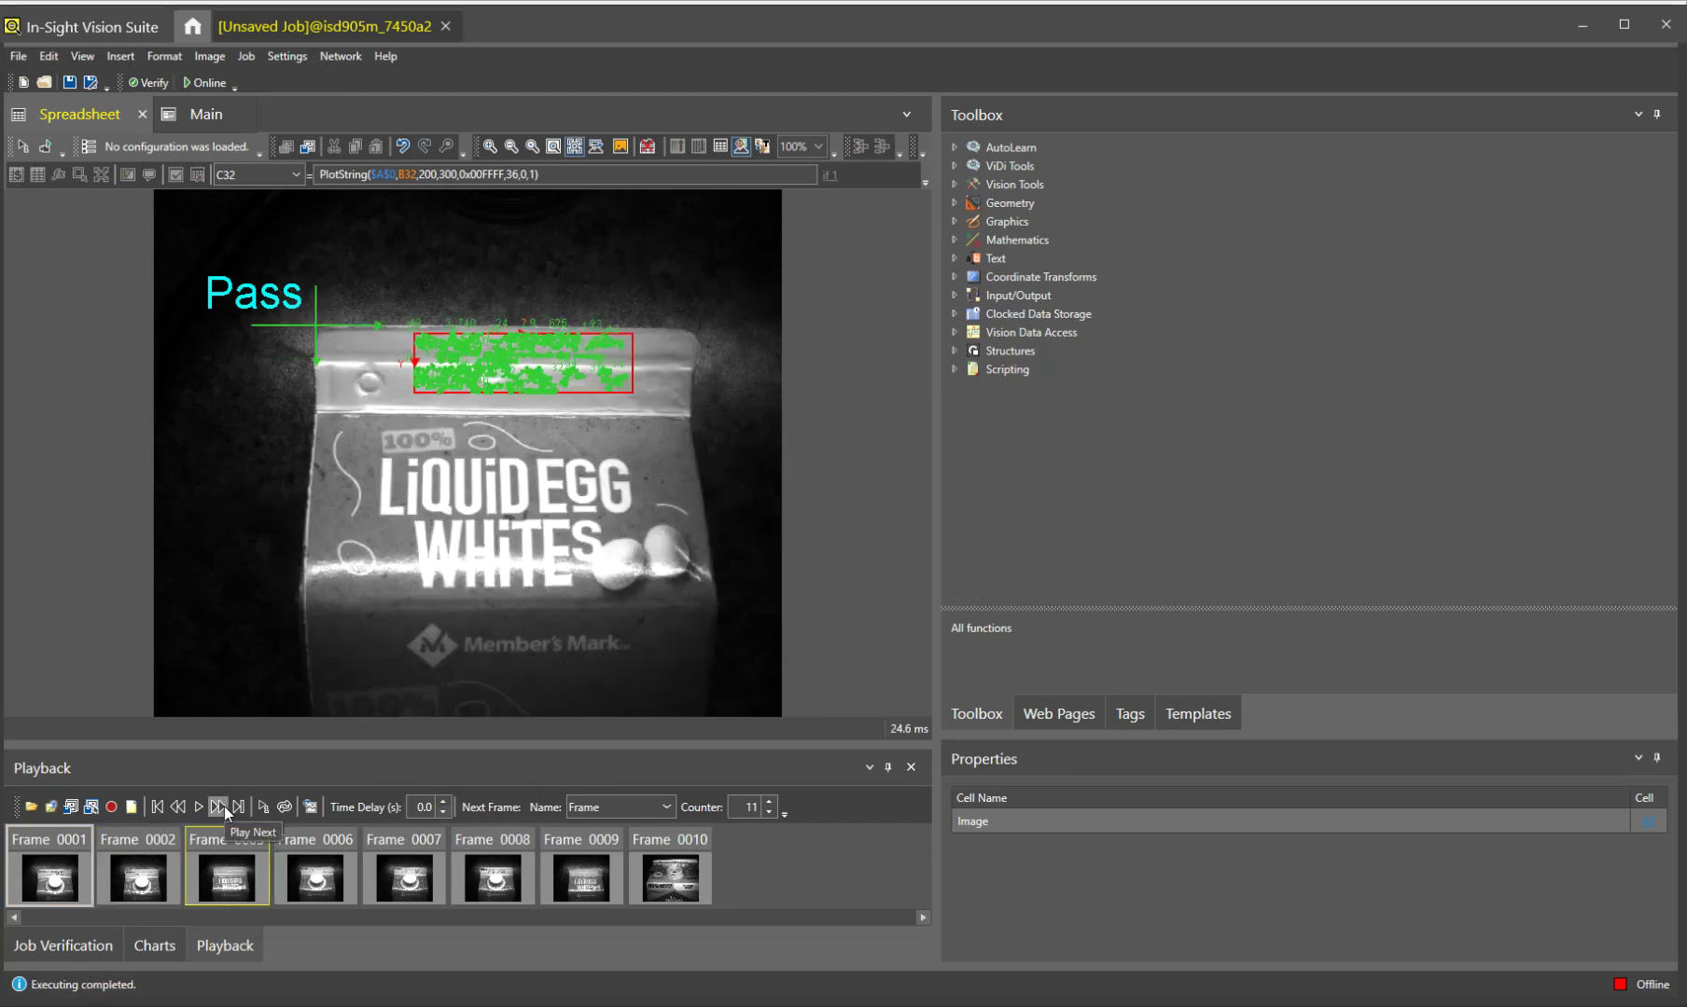
pyautogui.click(719, 145)
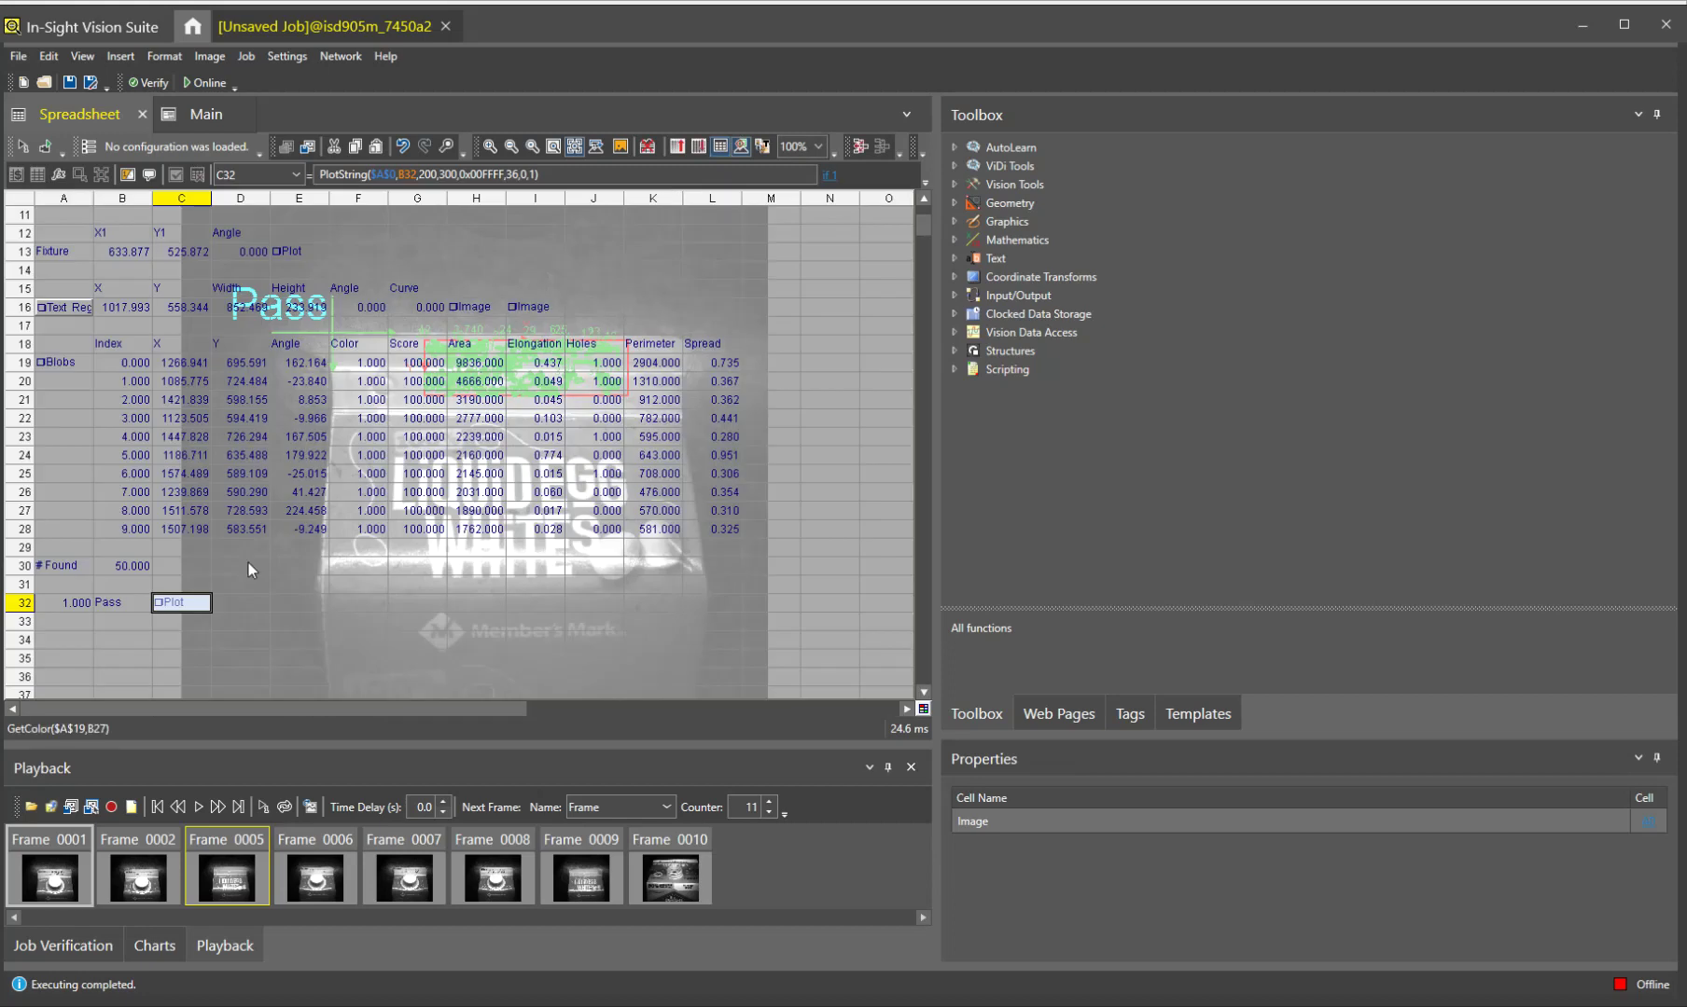
# Set the threshold of the DetectBlobs function in cell A19 to 30
pyautogui.click(52, 350)
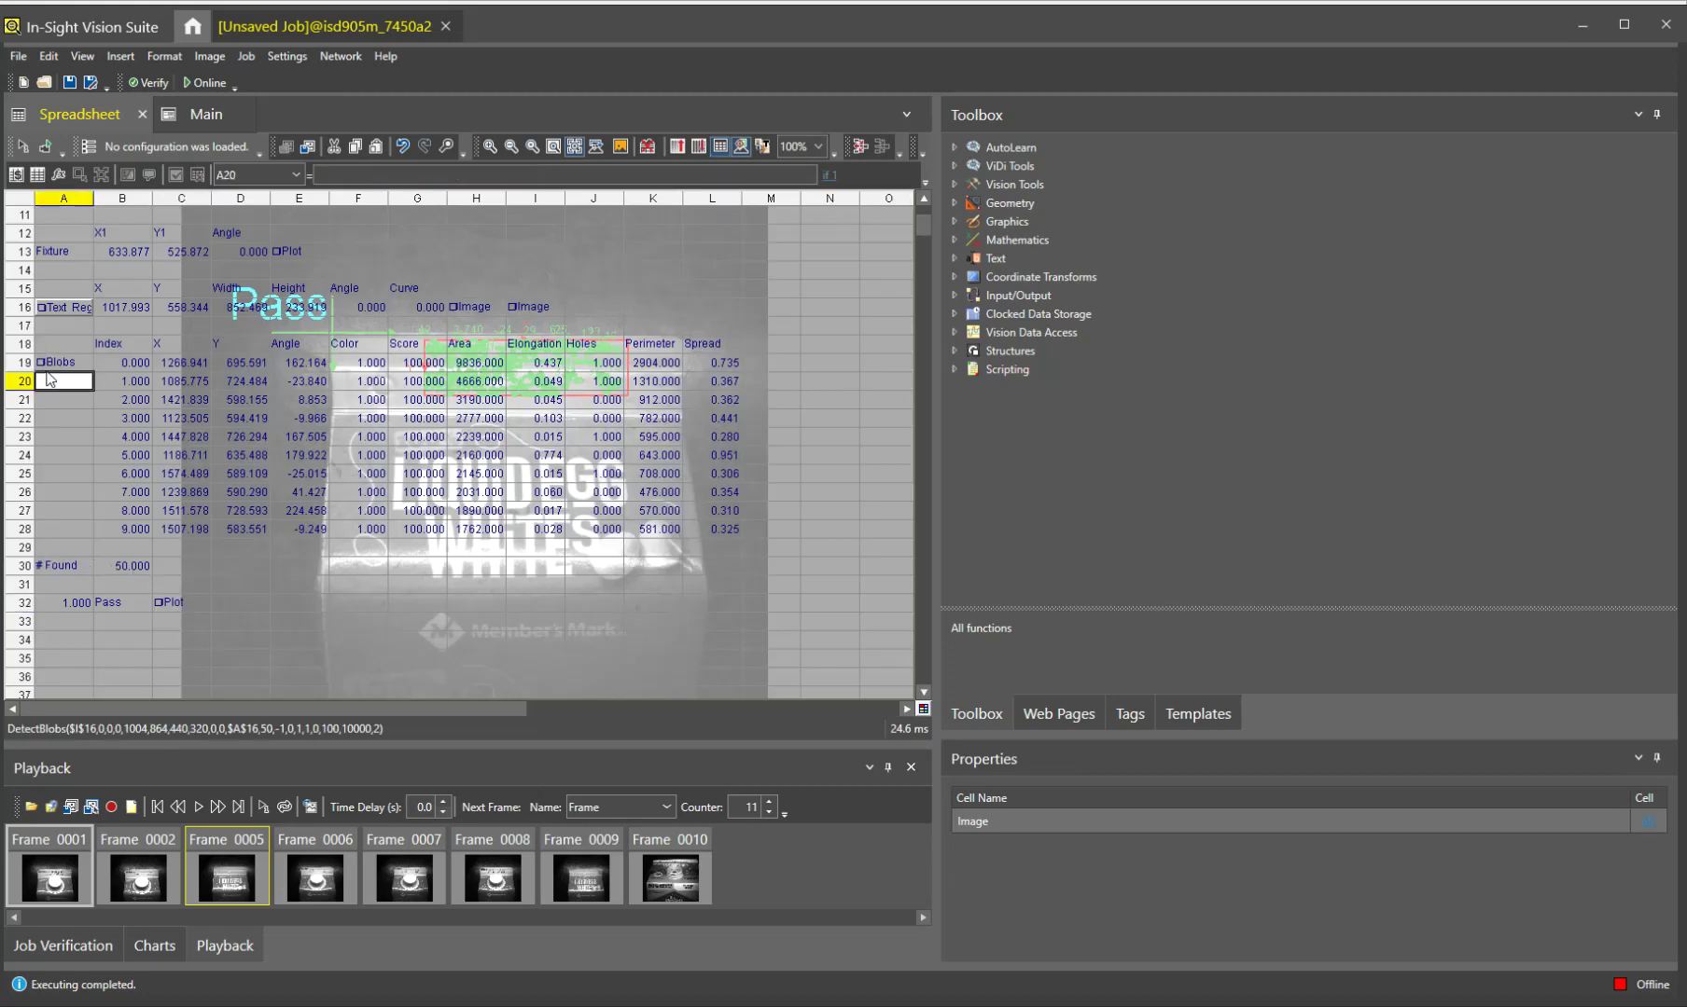
pyautogui.click(51, 364)
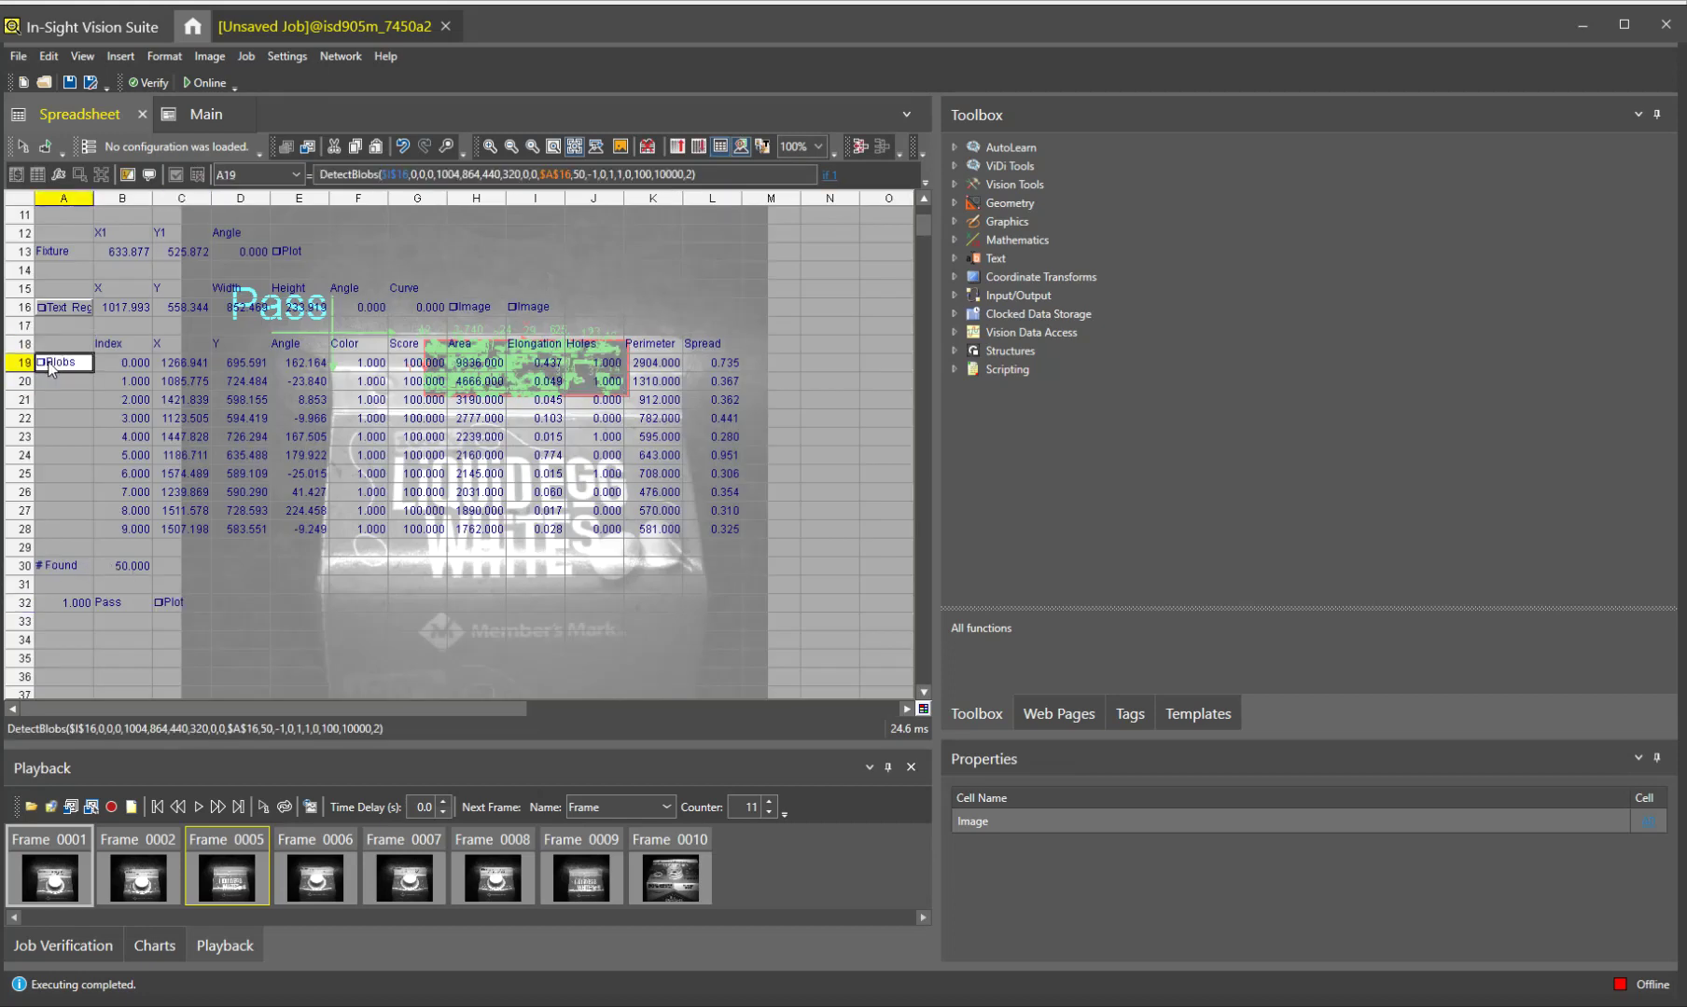
pyautogui.click(720, 146)
pyautogui.click(719, 146)
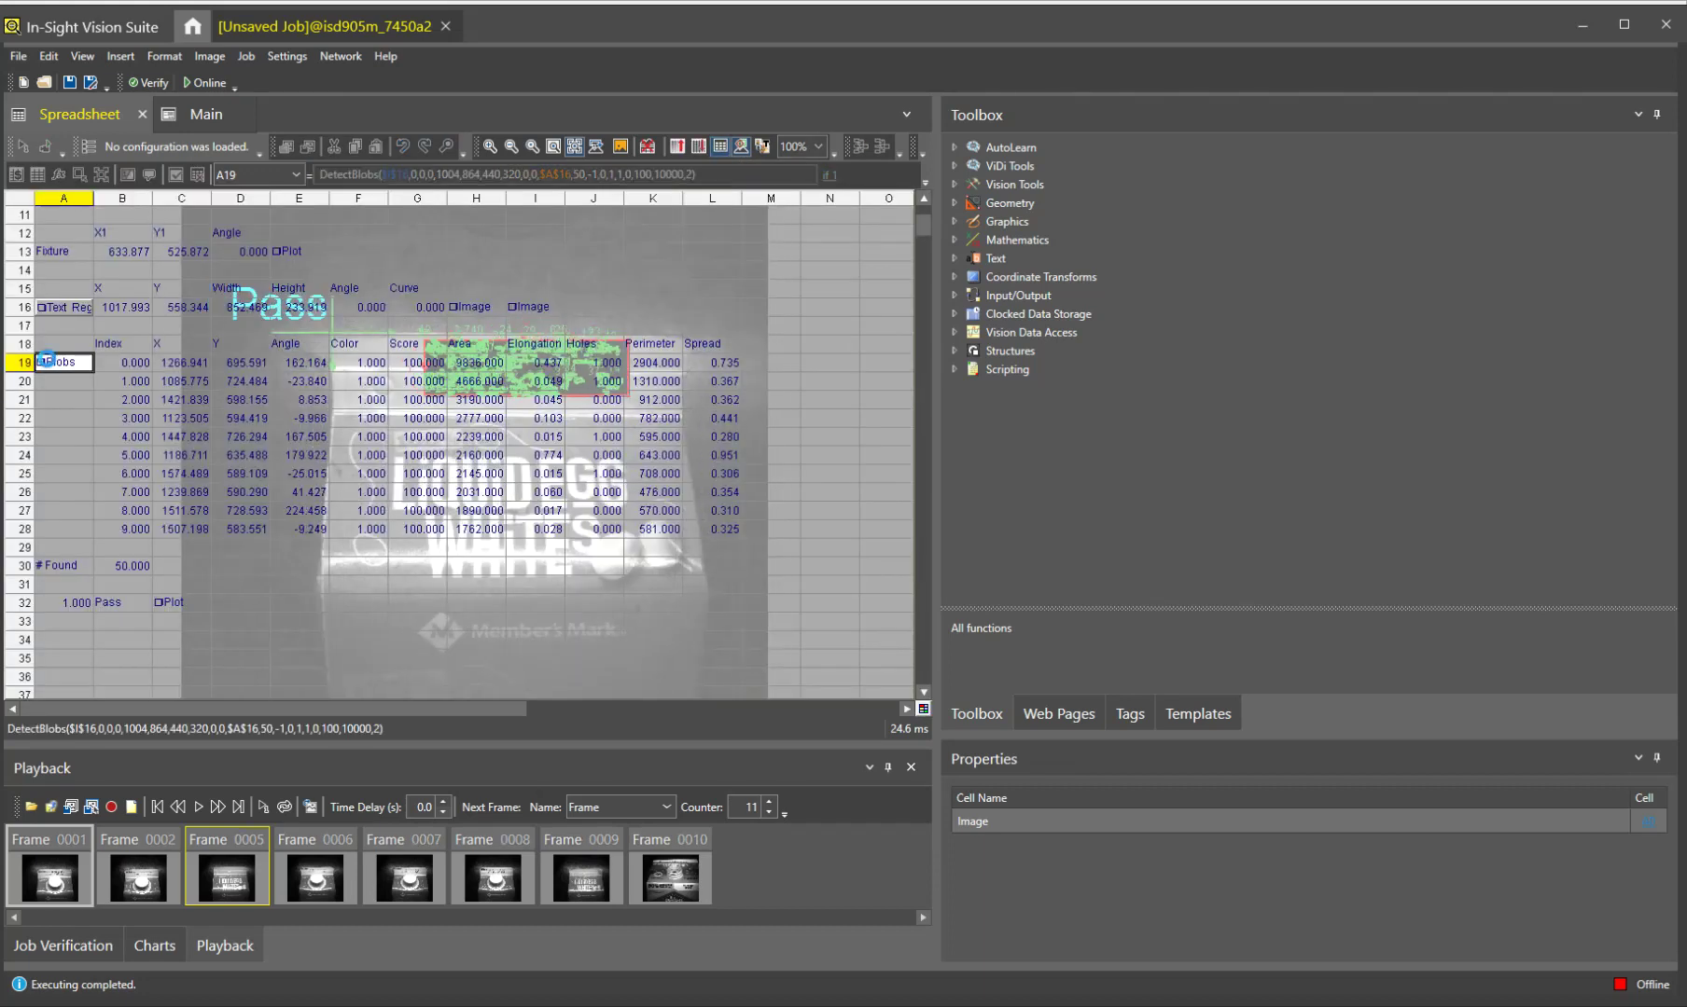
pyautogui.doubleClick(51, 366)
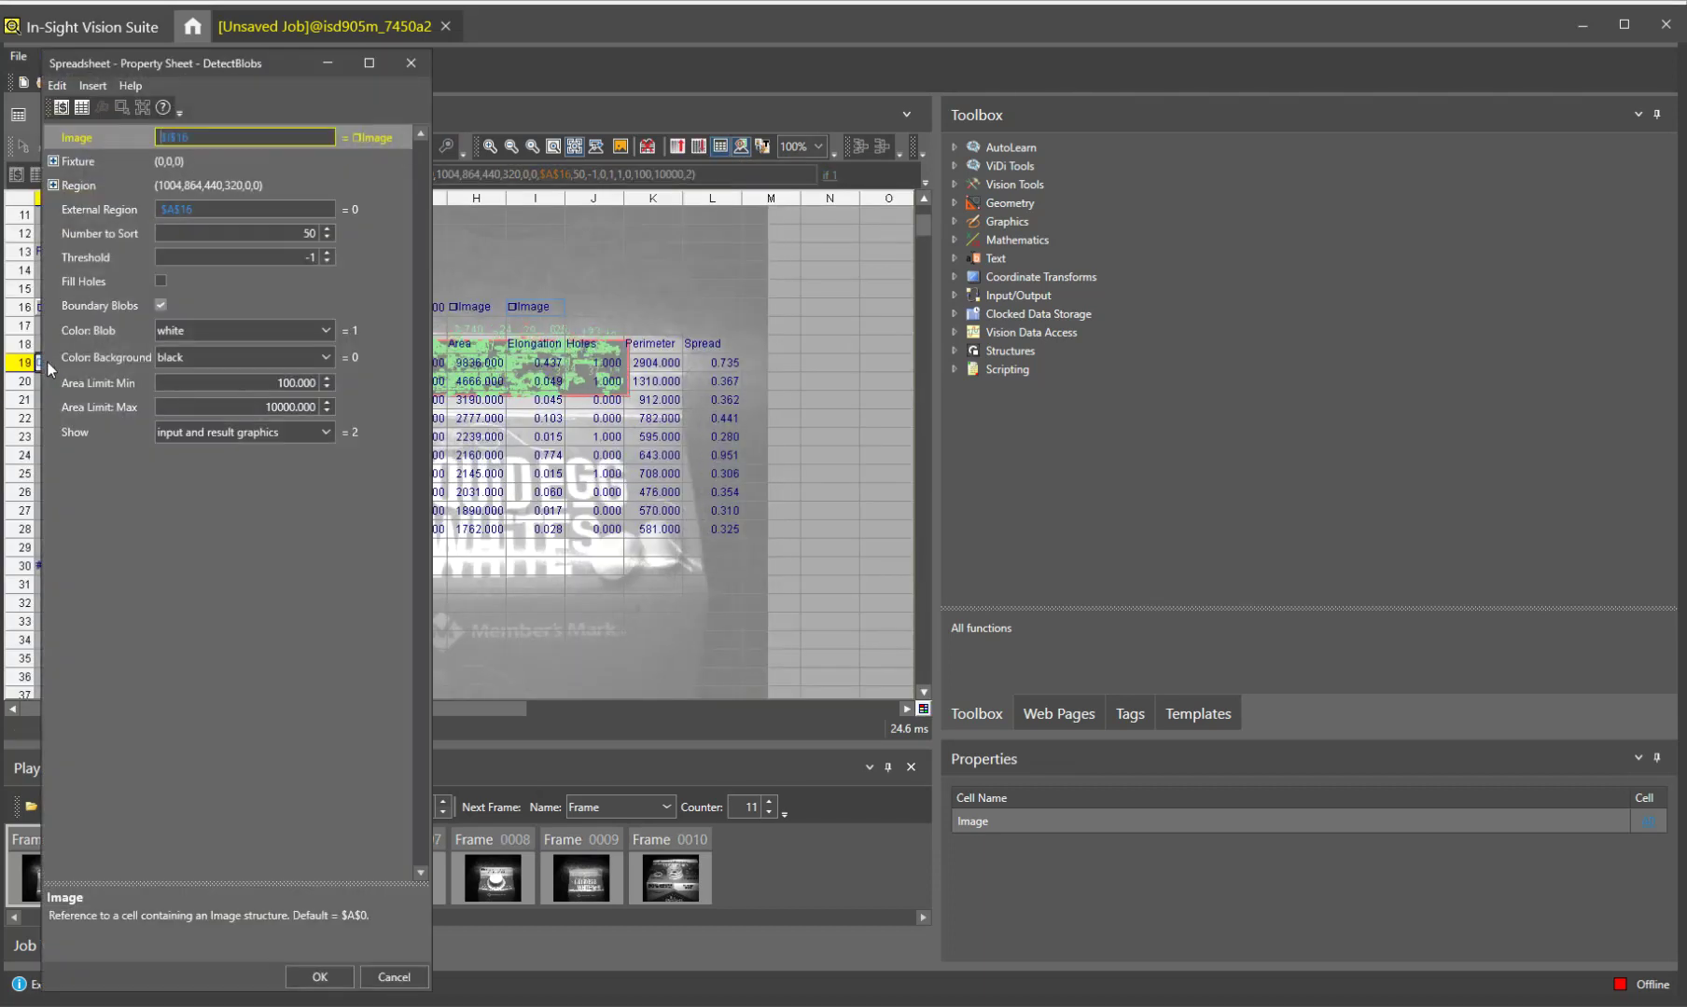
pyautogui.click(293, 258)
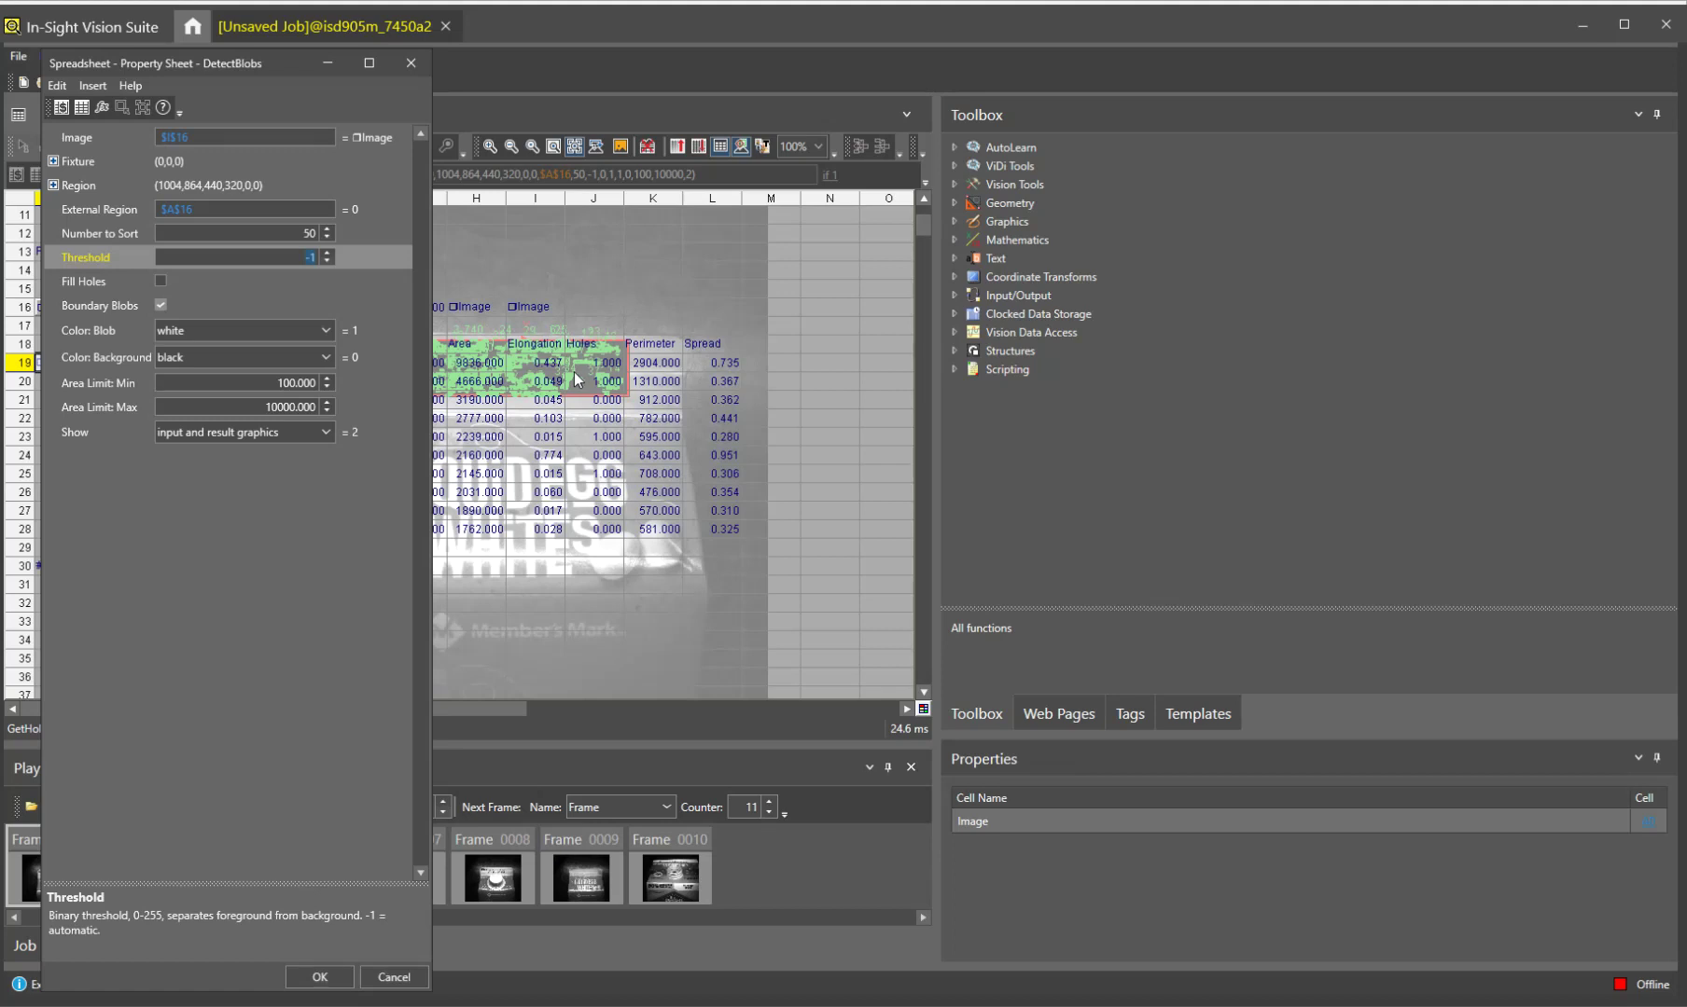
pyautogui.write('30')
pyautogui.press('Return')
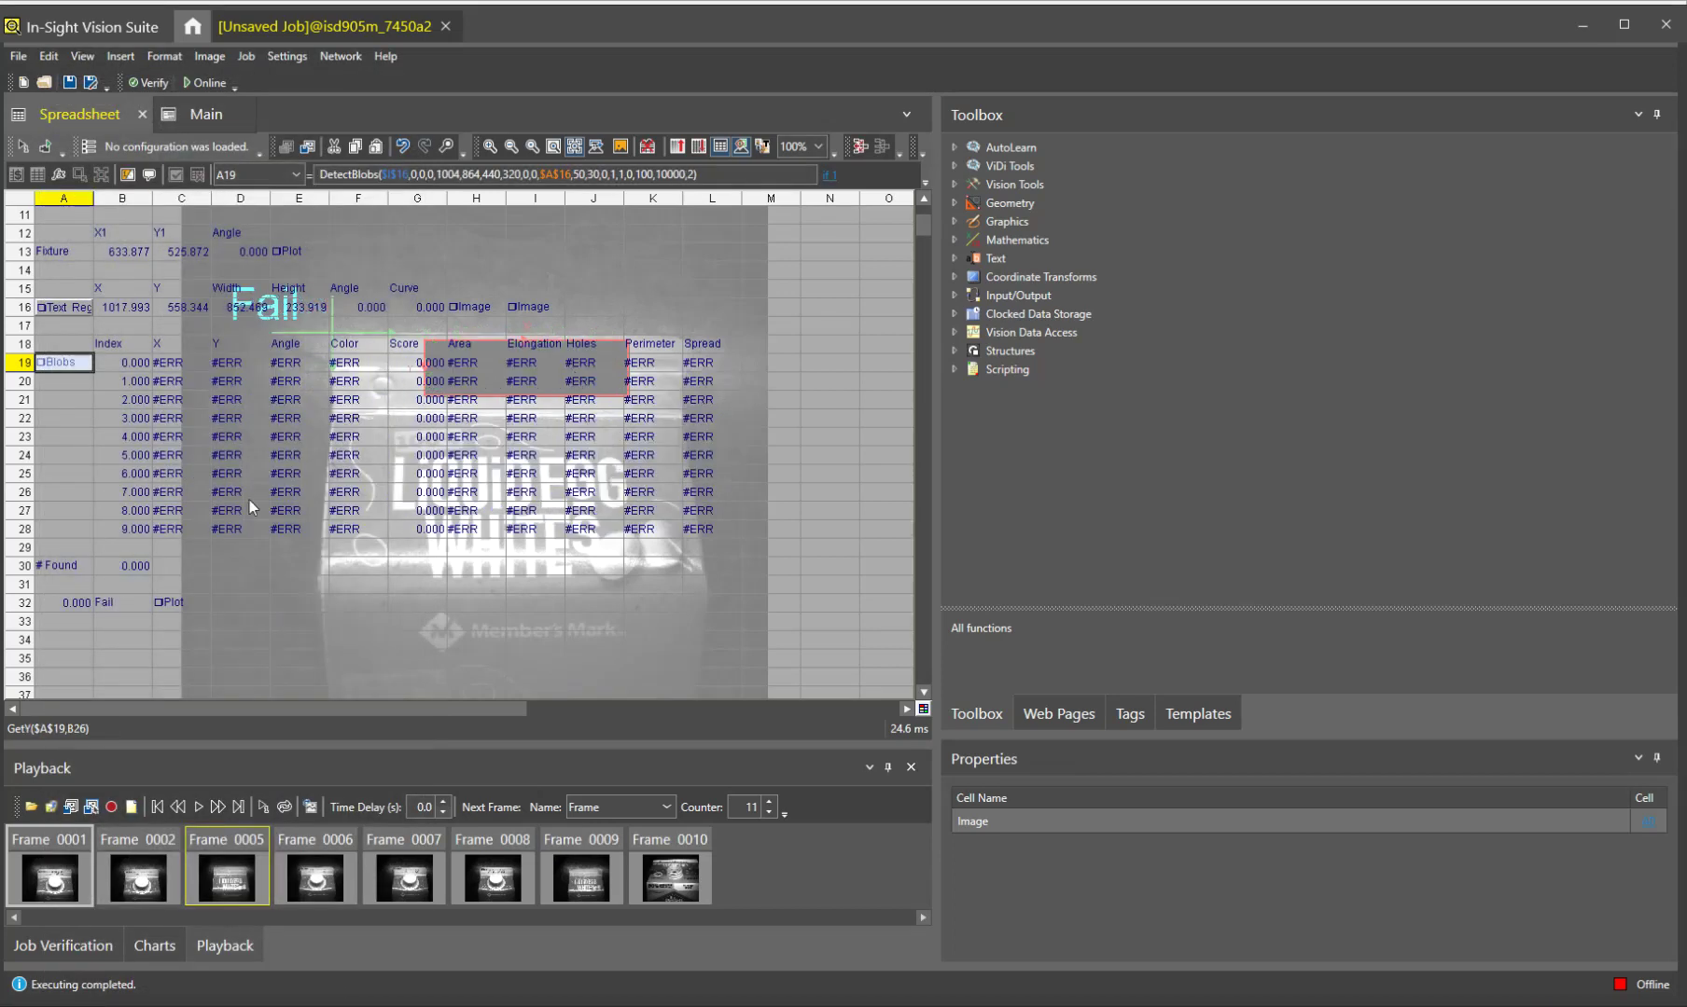
# Run the playback images one by one from Frame 0001 to Frame 0008 without the spreadsheet overlay to check the plotted result
pyautogui.click(241, 678)
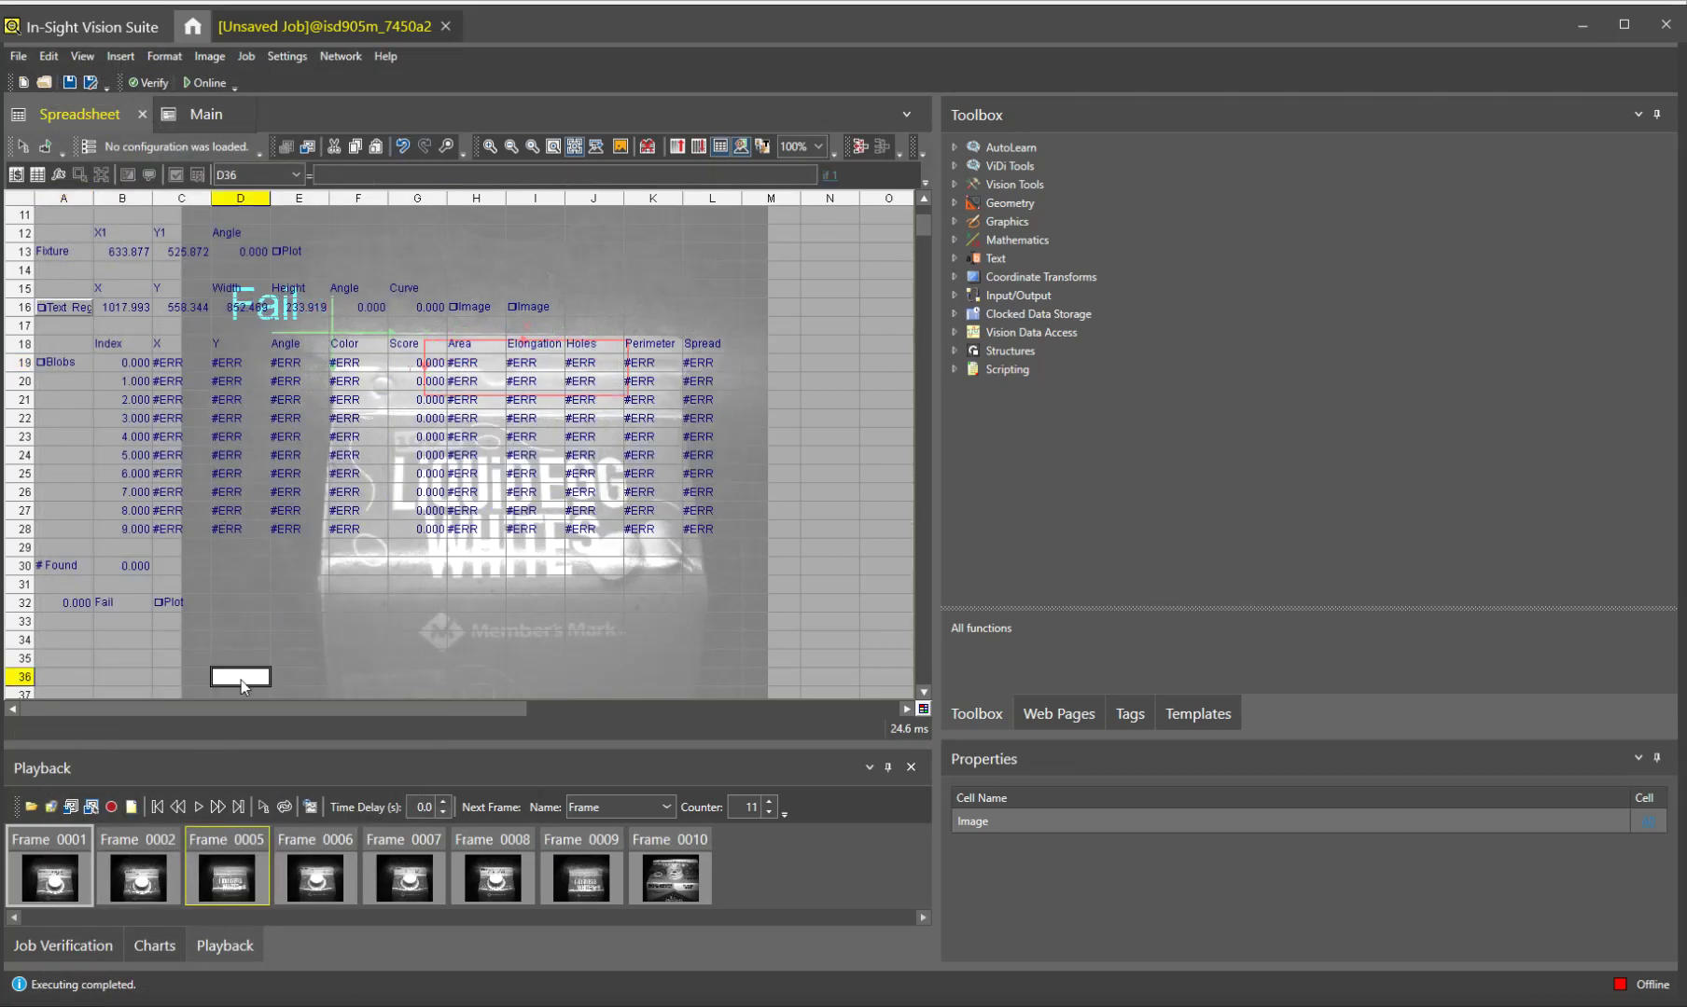
pyautogui.click(54, 878)
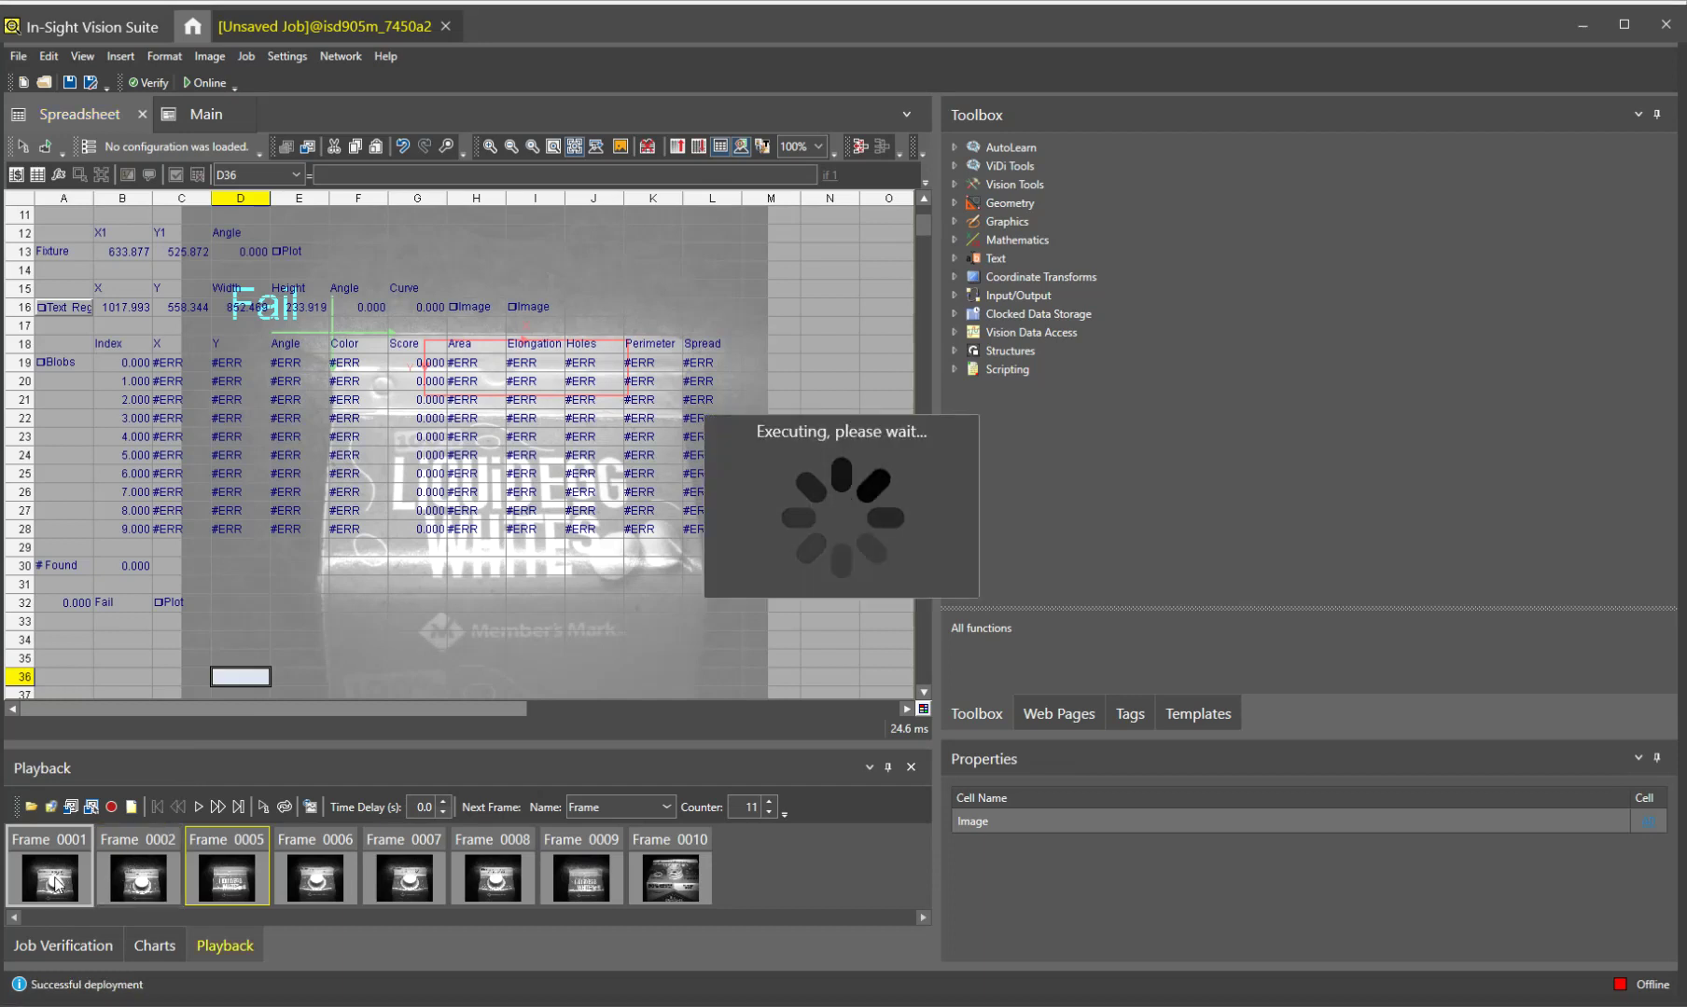
pyautogui.click(720, 146)
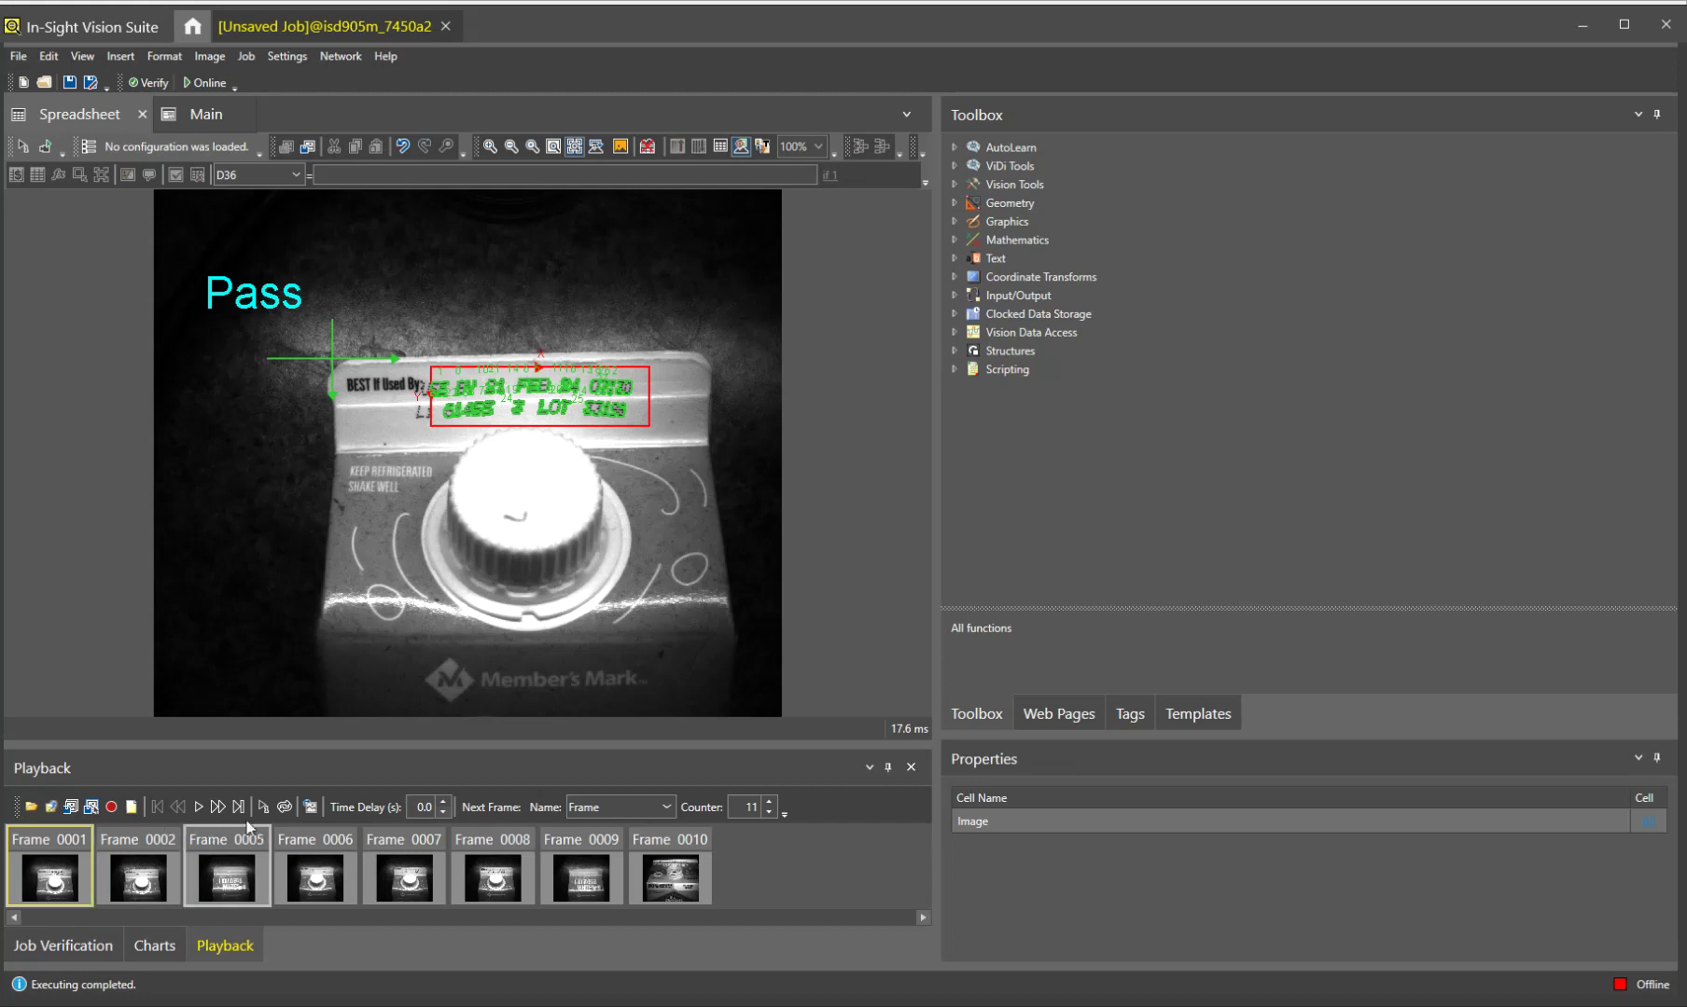
pyautogui.click(216, 808)
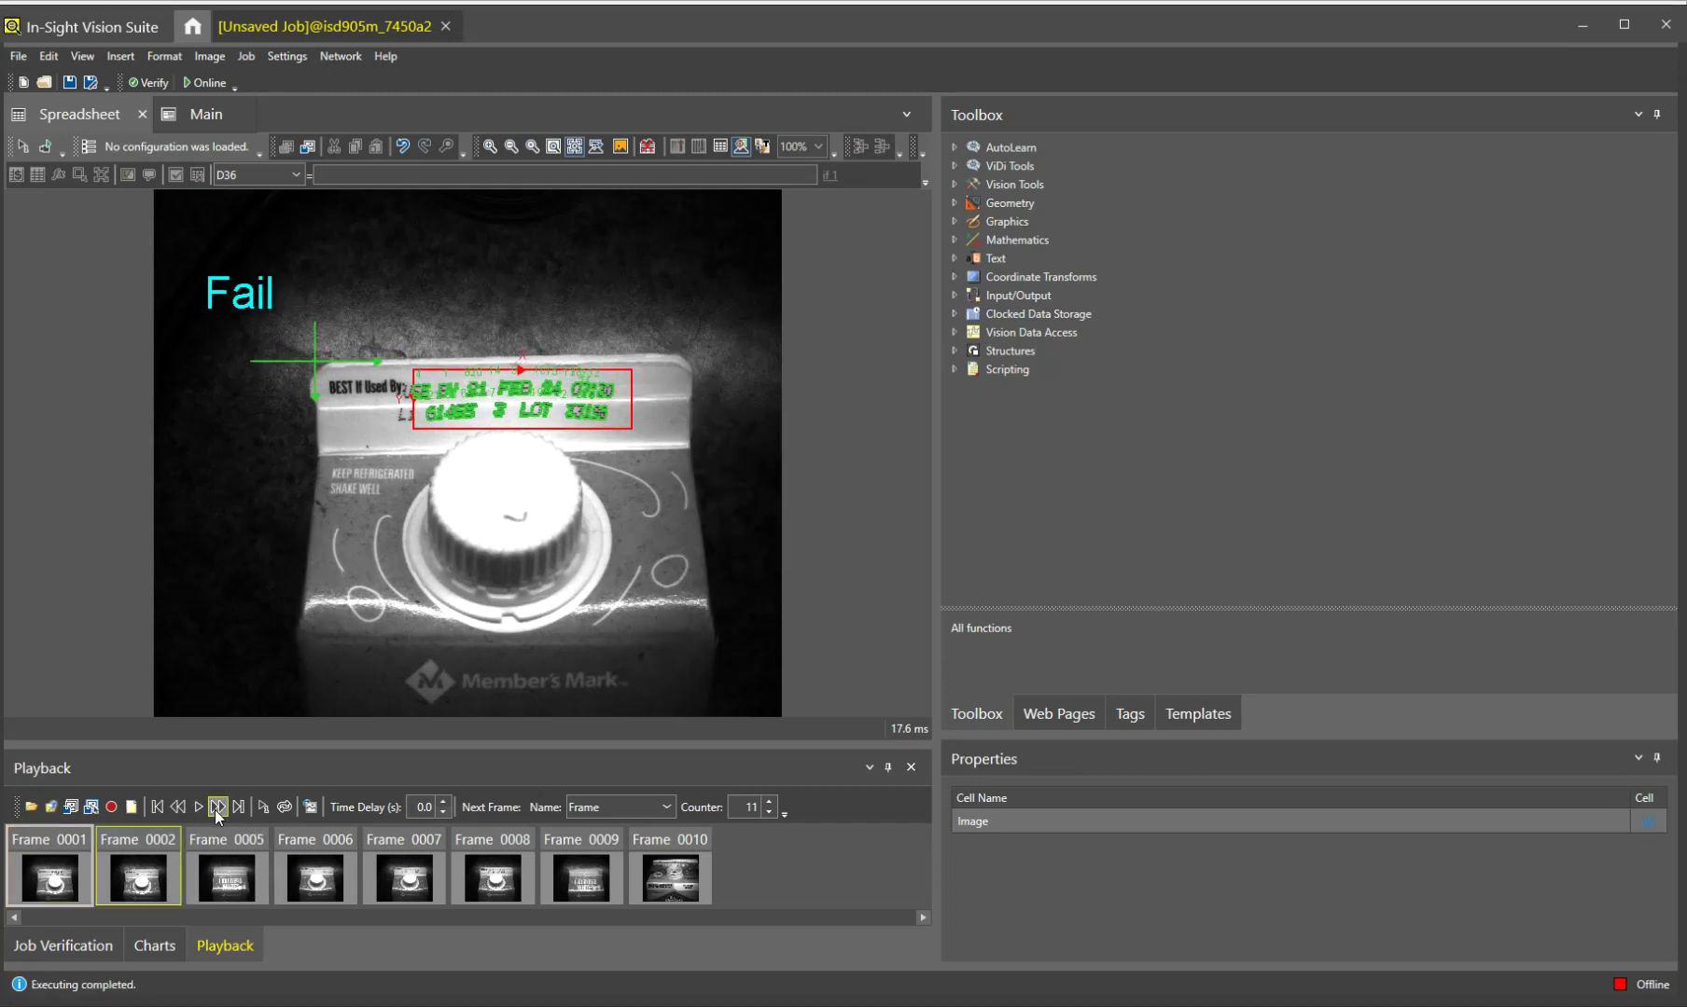
pyautogui.click(216, 808)
pyautogui.click(216, 808)
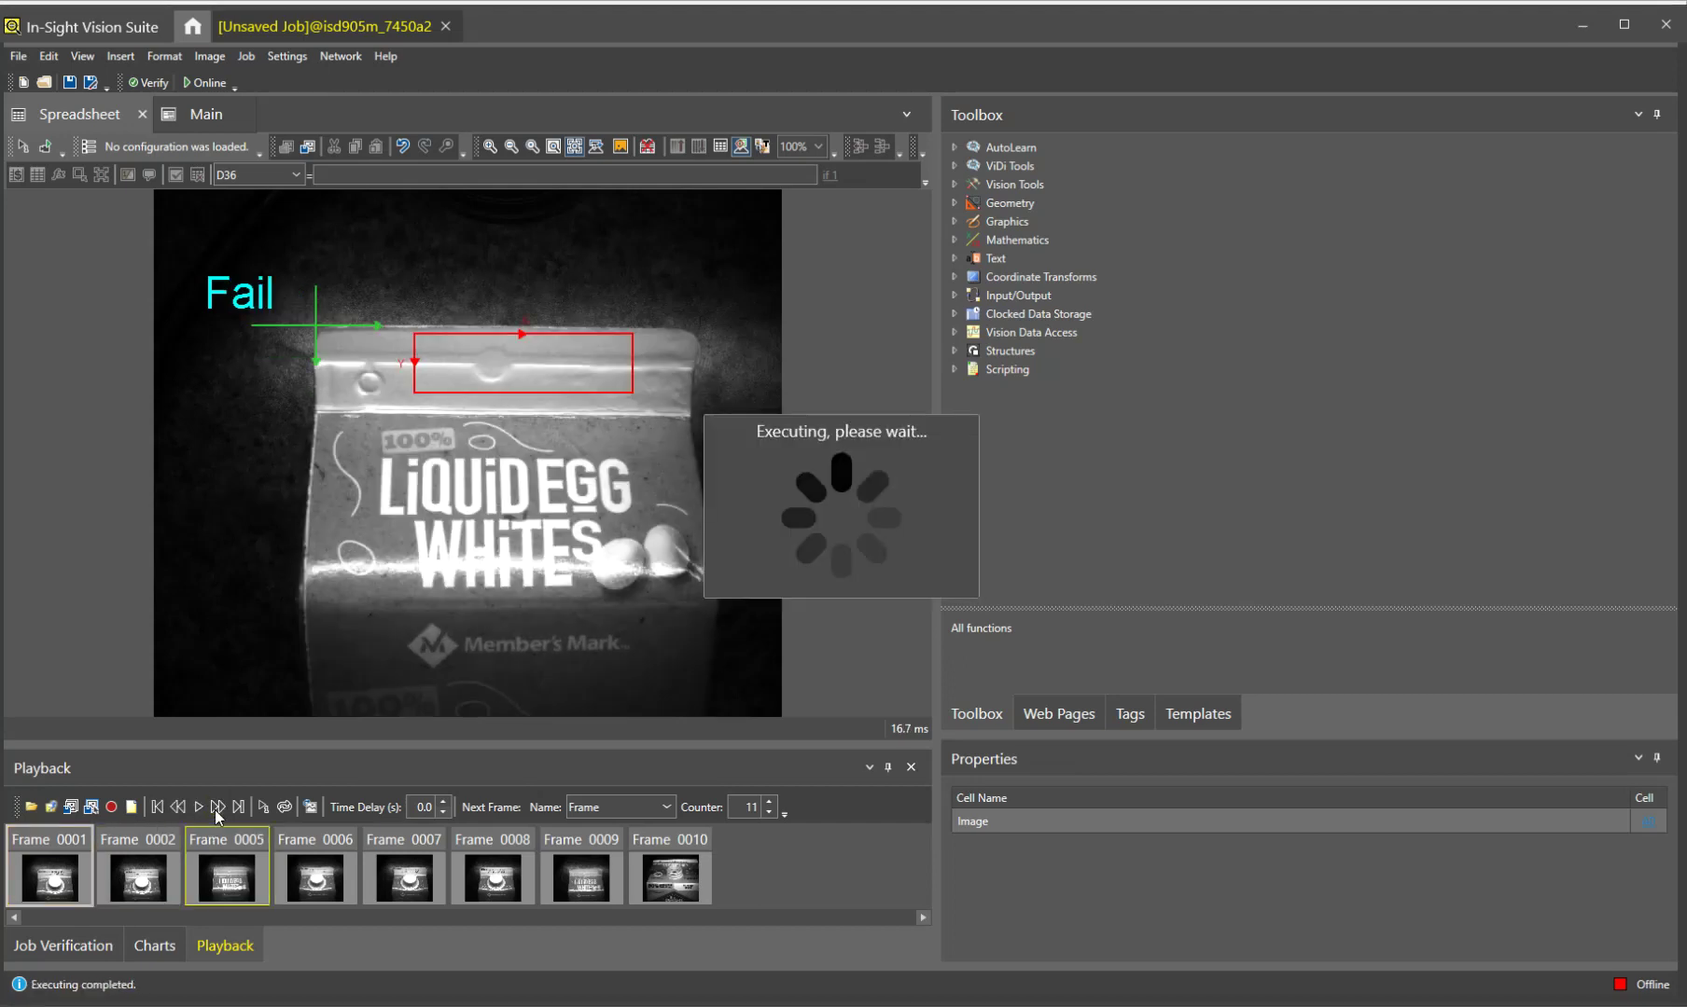
pyautogui.click(217, 808)
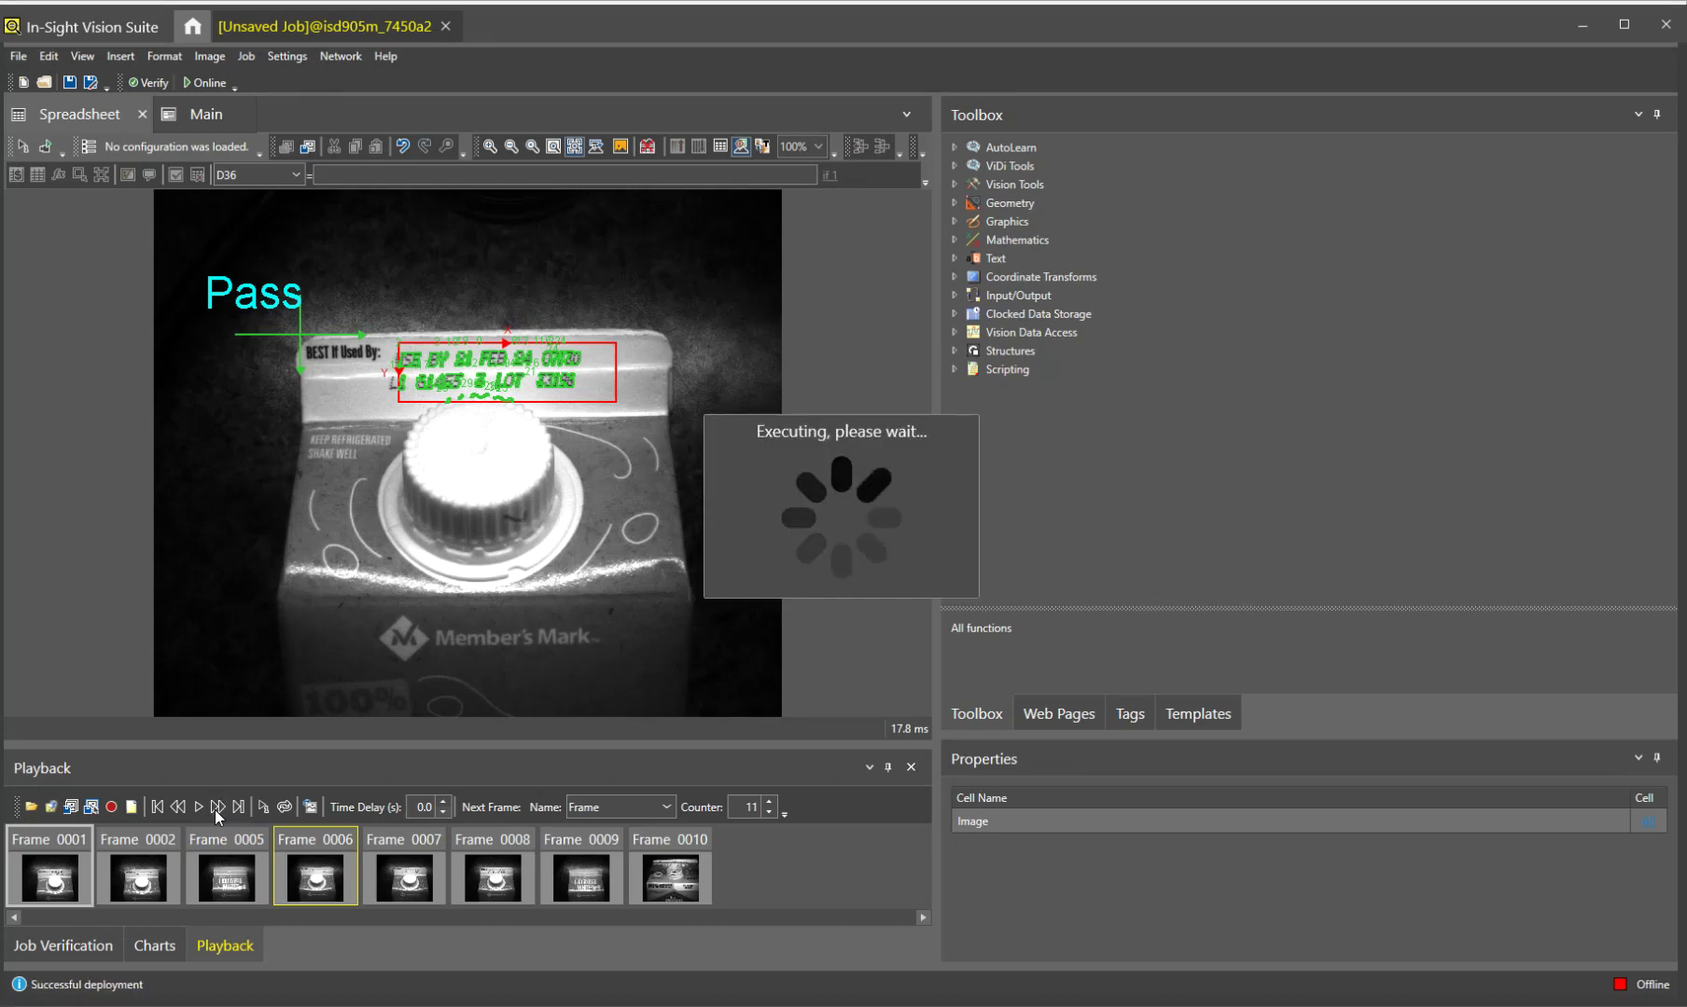
pyautogui.click(216, 808)
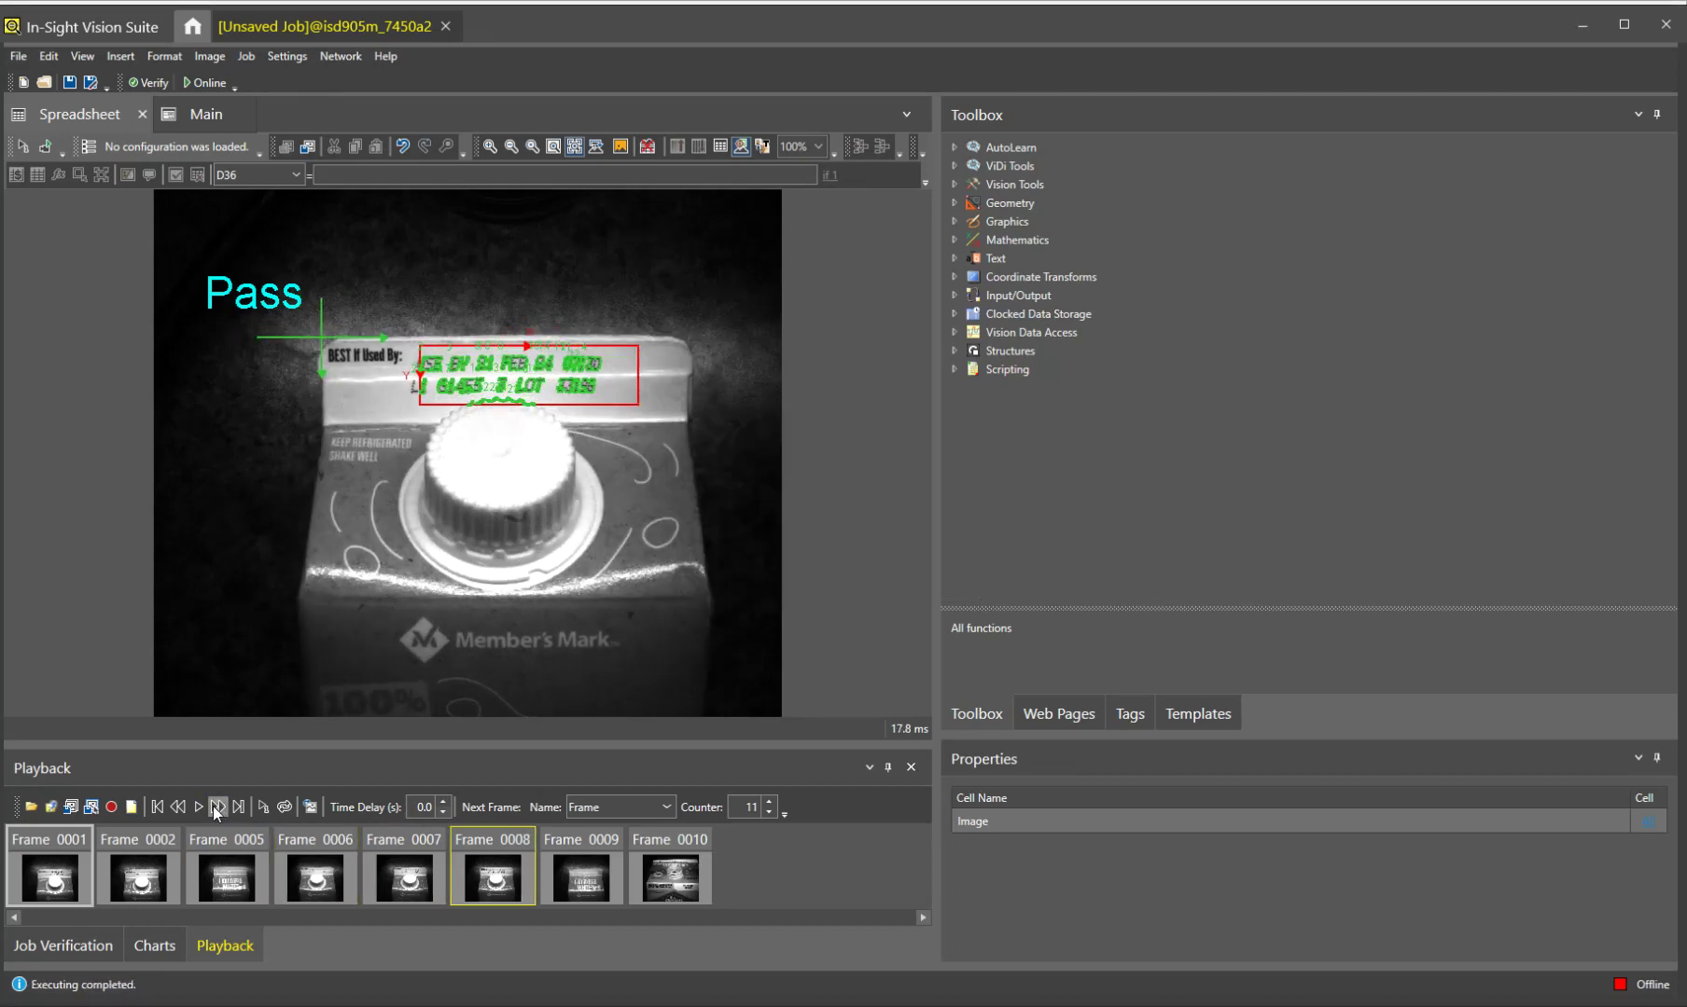